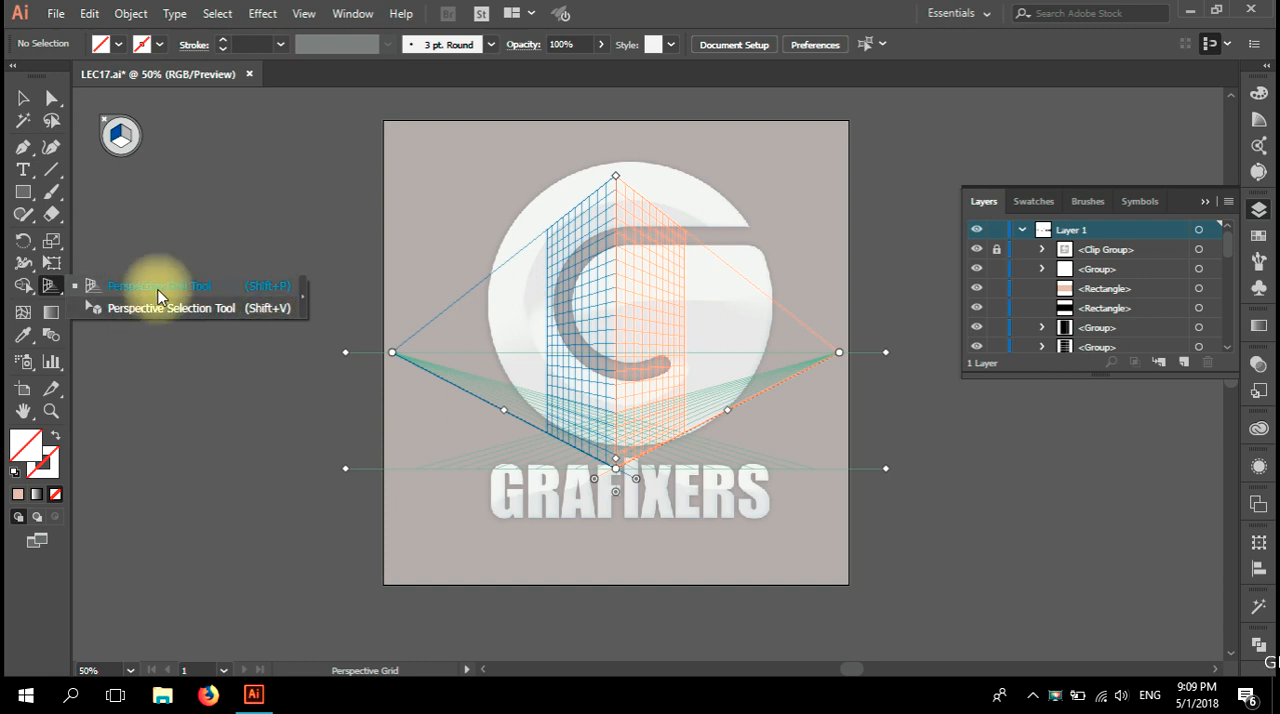
# Examine the perspective building illustration beyond the artboard and come back to the perspective grid.
pyautogui.click(23, 98)
pyautogui.moveTo(820, 320); pyautogui.dragTo(420, 631)
pyautogui.moveTo(610, 301); pyautogui.dragTo(604, 339)
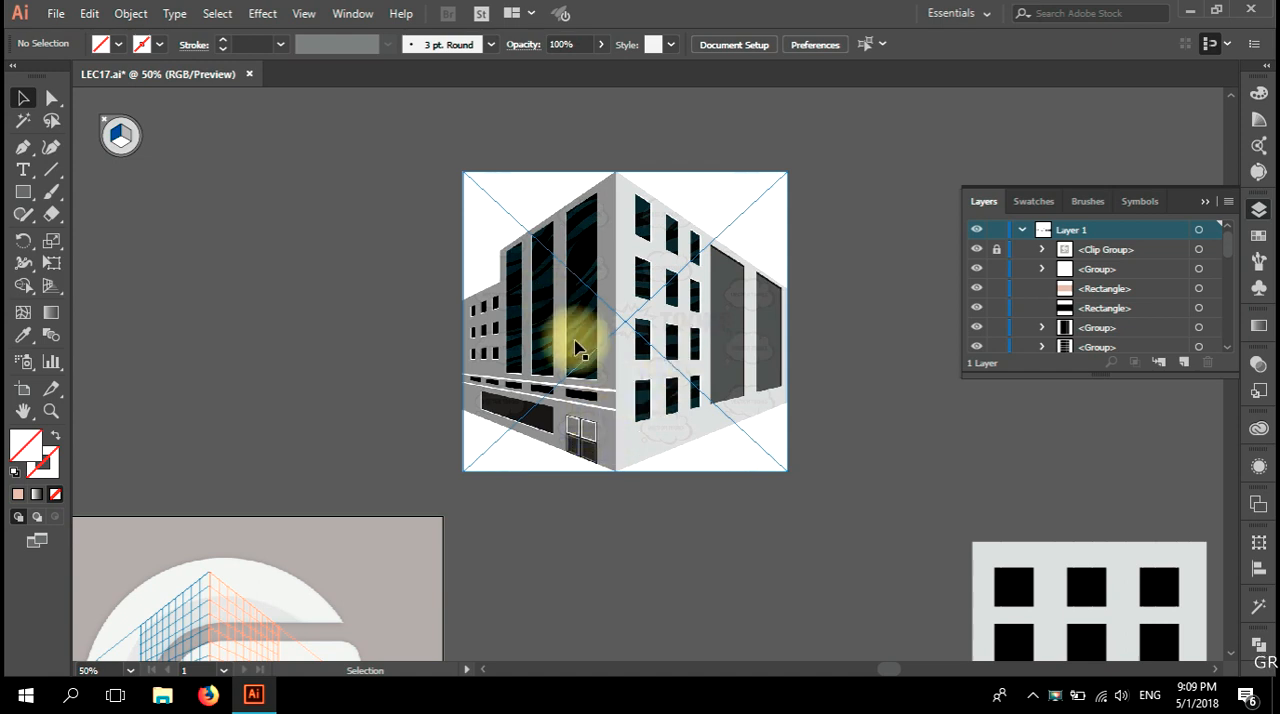
pyautogui.press('space')
pyautogui.moveTo(565, 463); pyautogui.dragTo(663, 331)
pyautogui.moveTo(334, 620); pyautogui.dragTo(409, 487)
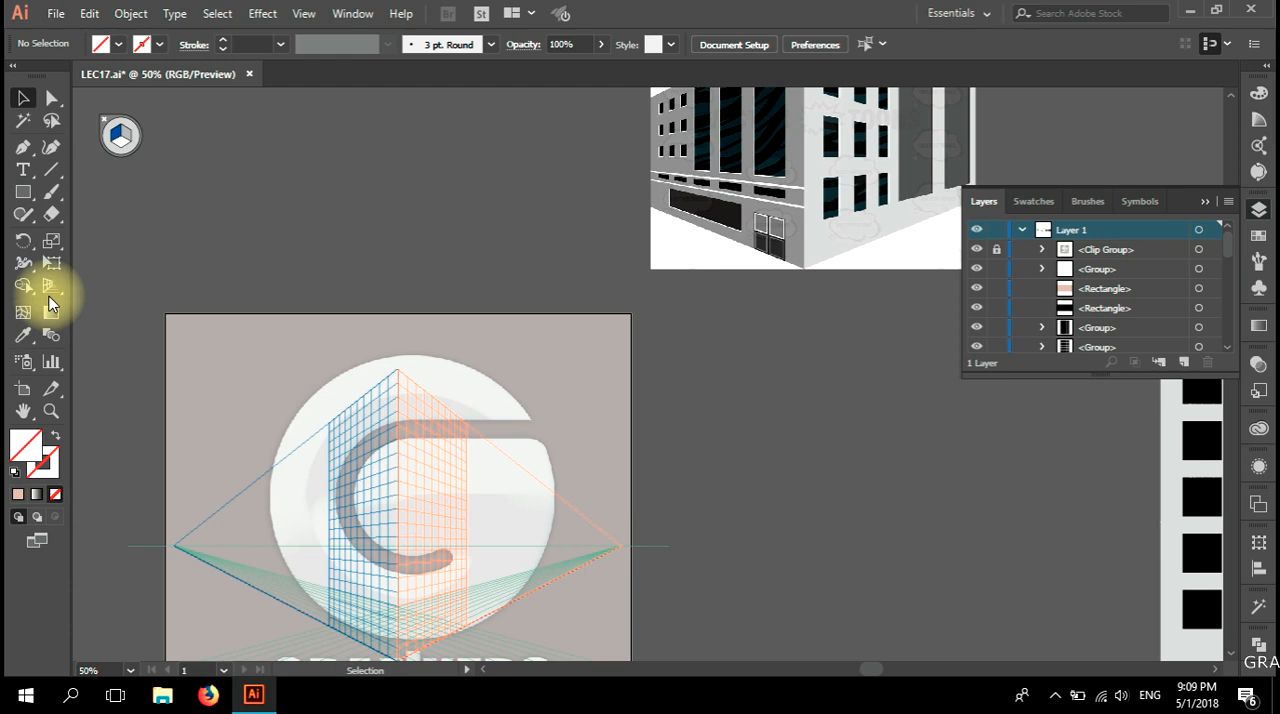
# Hide the perspective grid with the Perspective Grid tool and return to the Selection tool.
pyautogui.doubleClick(50, 289)
pyautogui.click(702, 455)
pyautogui.click(108, 123)
pyautogui.click(20, 99)
pyautogui.moveTo(191, 266); pyautogui.dragTo(300, 150)
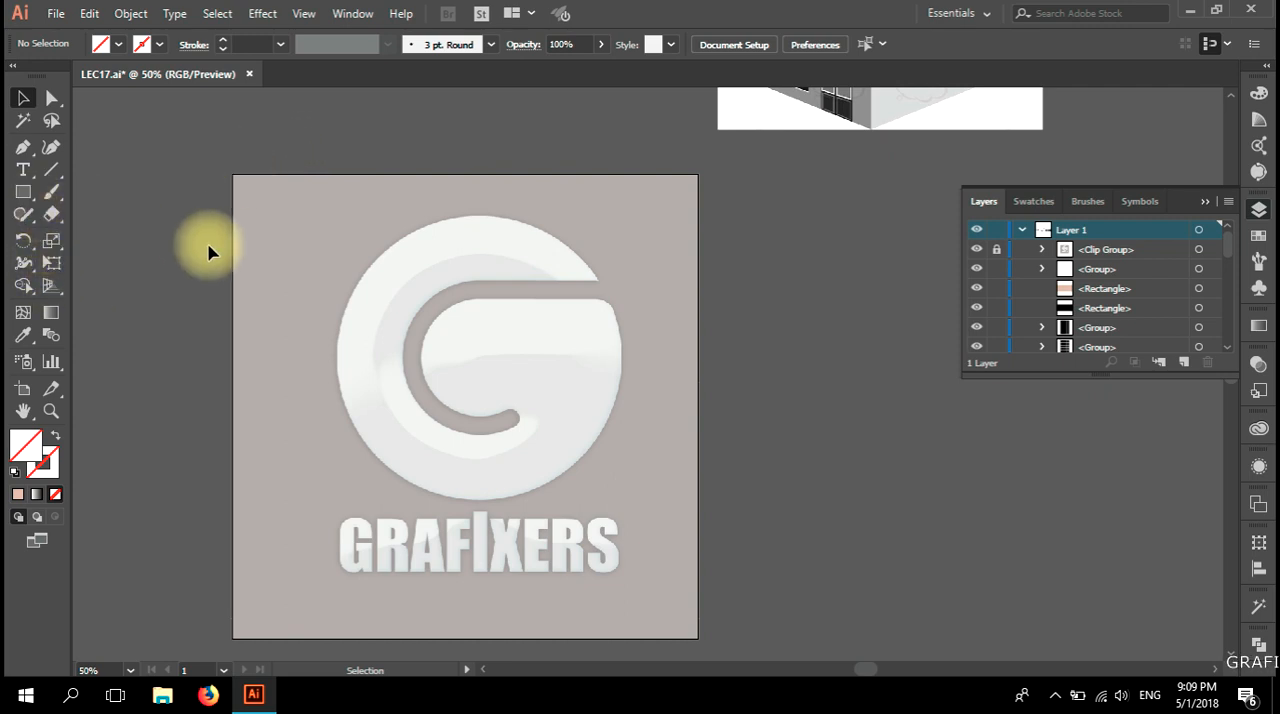
# Show the two-point perspective grid over the logo artboard and return to the Selection tool.
pyautogui.click(50, 290)
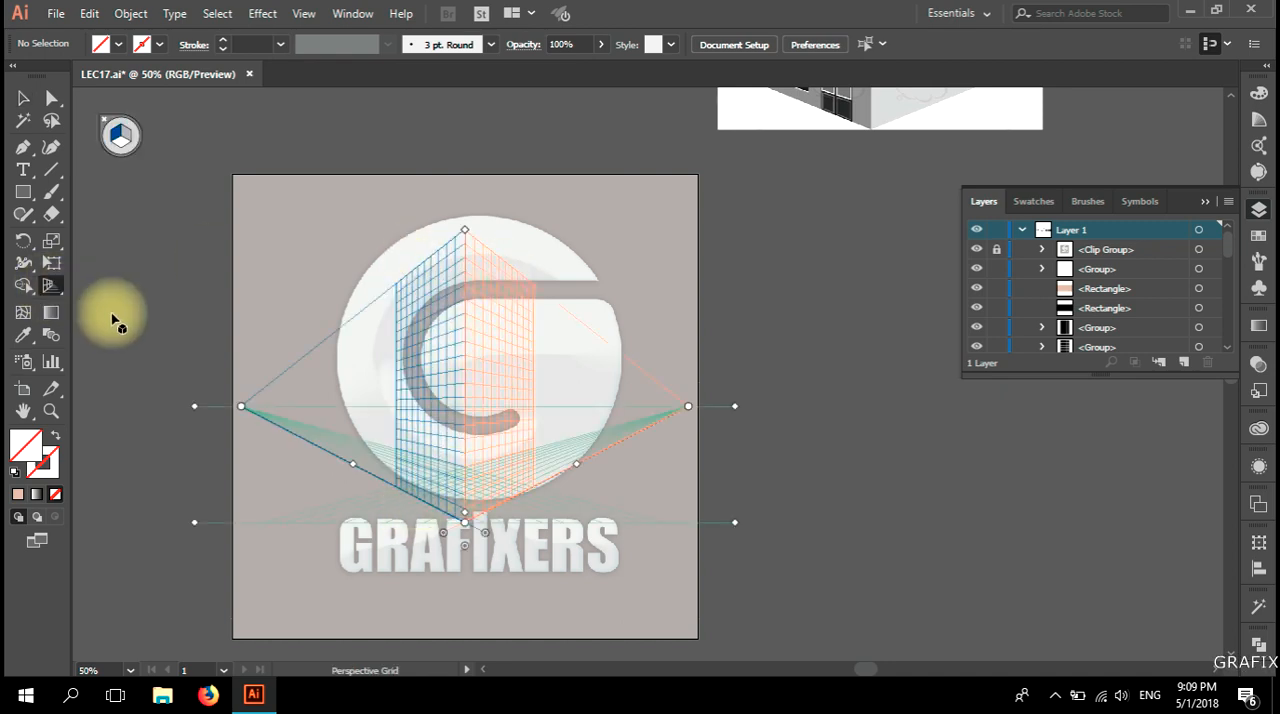
pyautogui.click(23, 98)
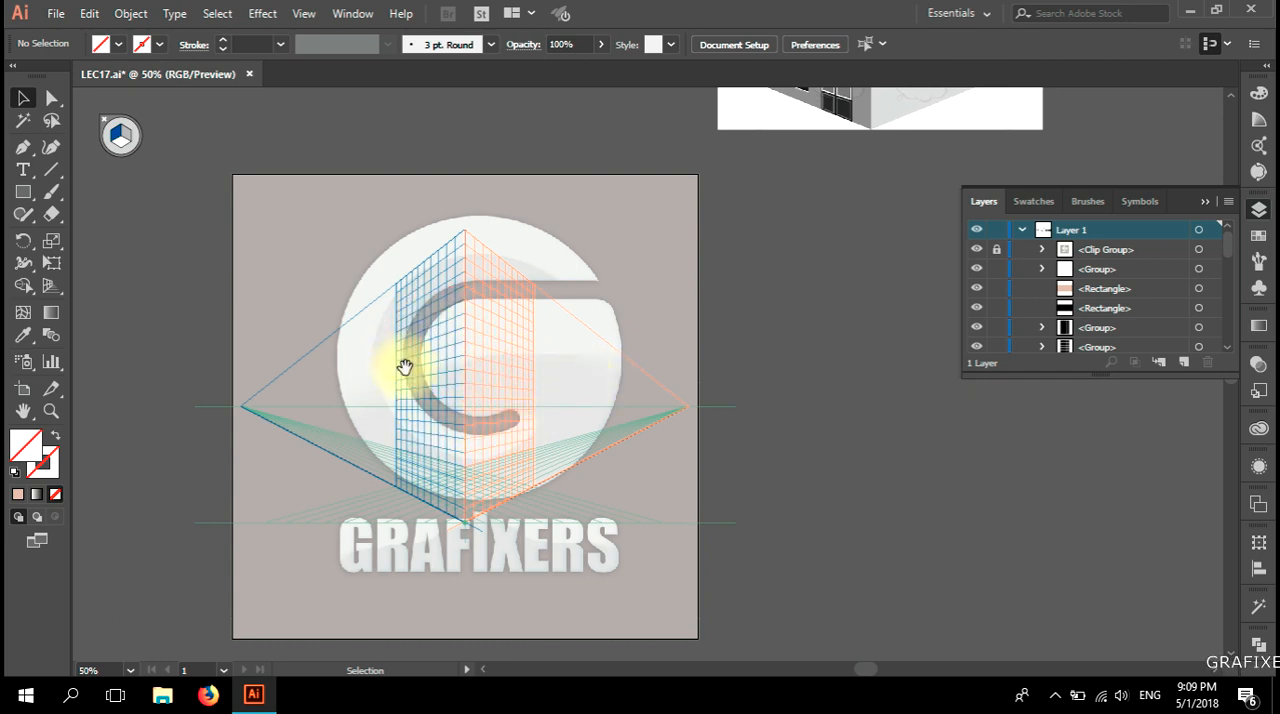
pyautogui.moveTo(423, 366)
pyautogui.mouseDown()
pyautogui.moveTo(580, 351)
pyautogui.moveTo(414, 349)
pyautogui.moveTo(534, 351)
pyautogui.moveTo(431, 356)
pyautogui.mouseUp()
pyautogui.scroll(1, 372, 336)
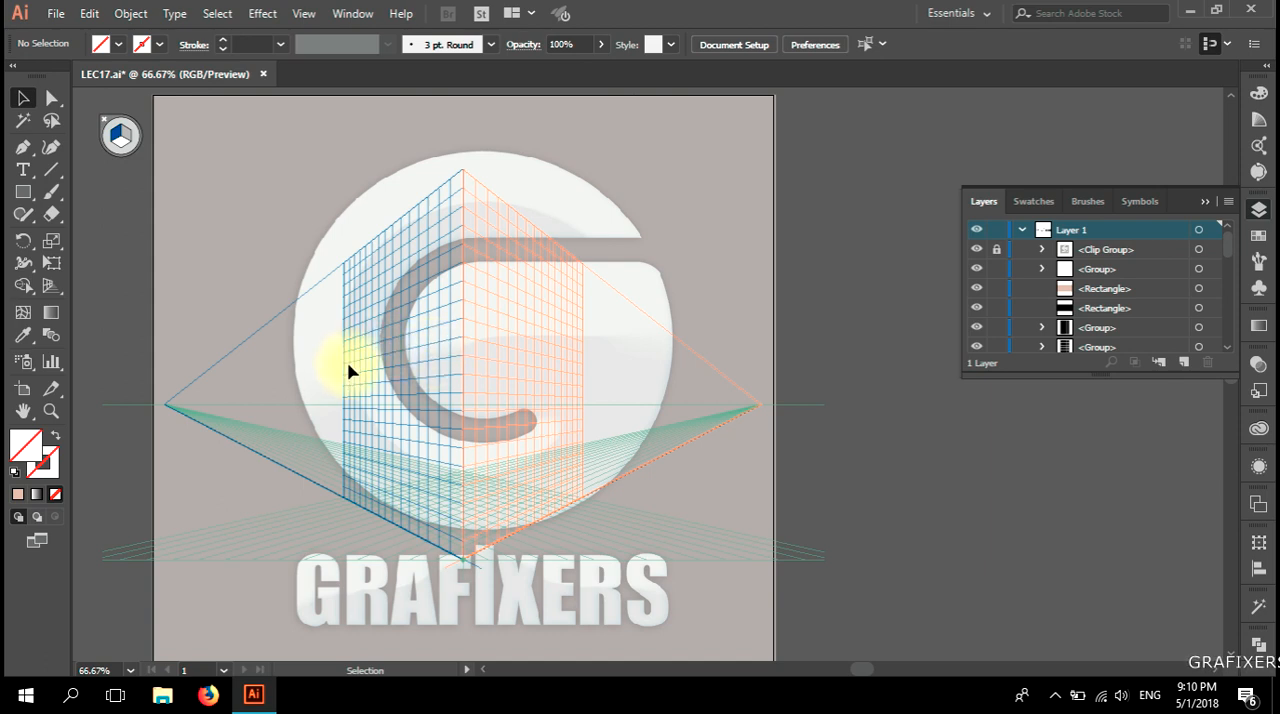
# Try to close the perspective grid from its plane switching widget while the Selection tool is active.
pyautogui.click(51, 290)
pyautogui.click(23, 98)
pyautogui.click(163, 288)
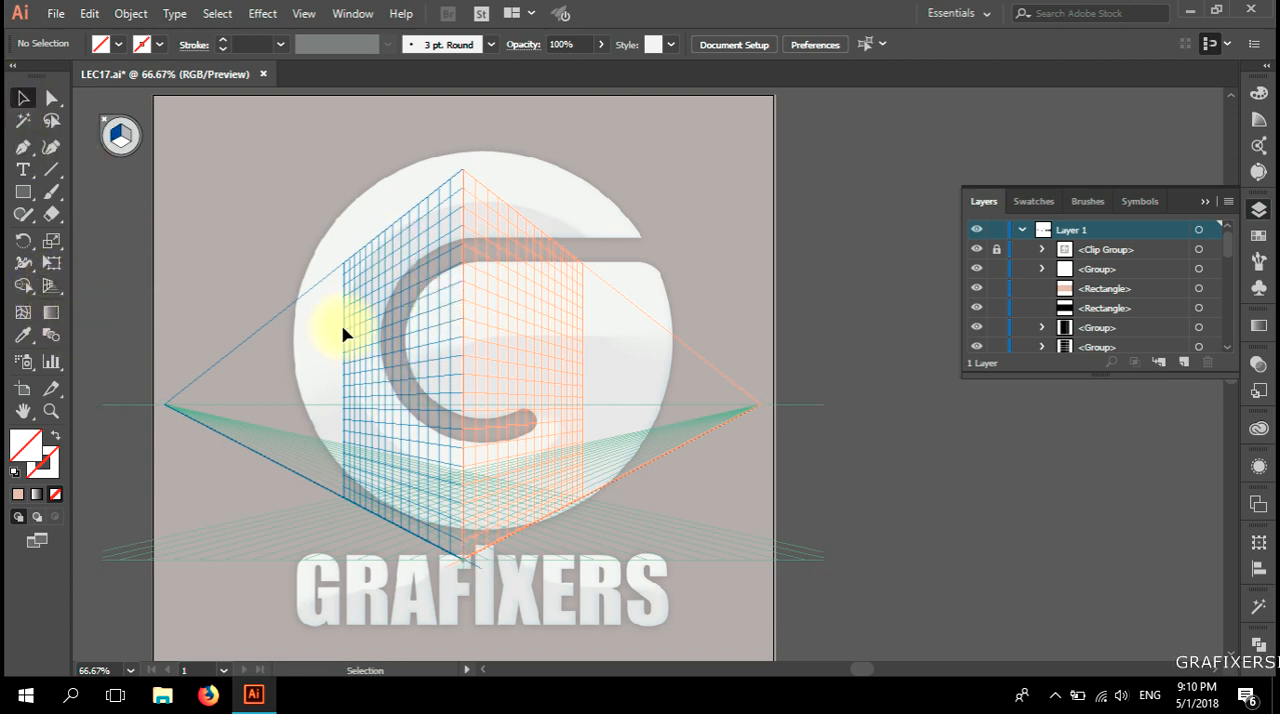
pyautogui.click(483, 393)
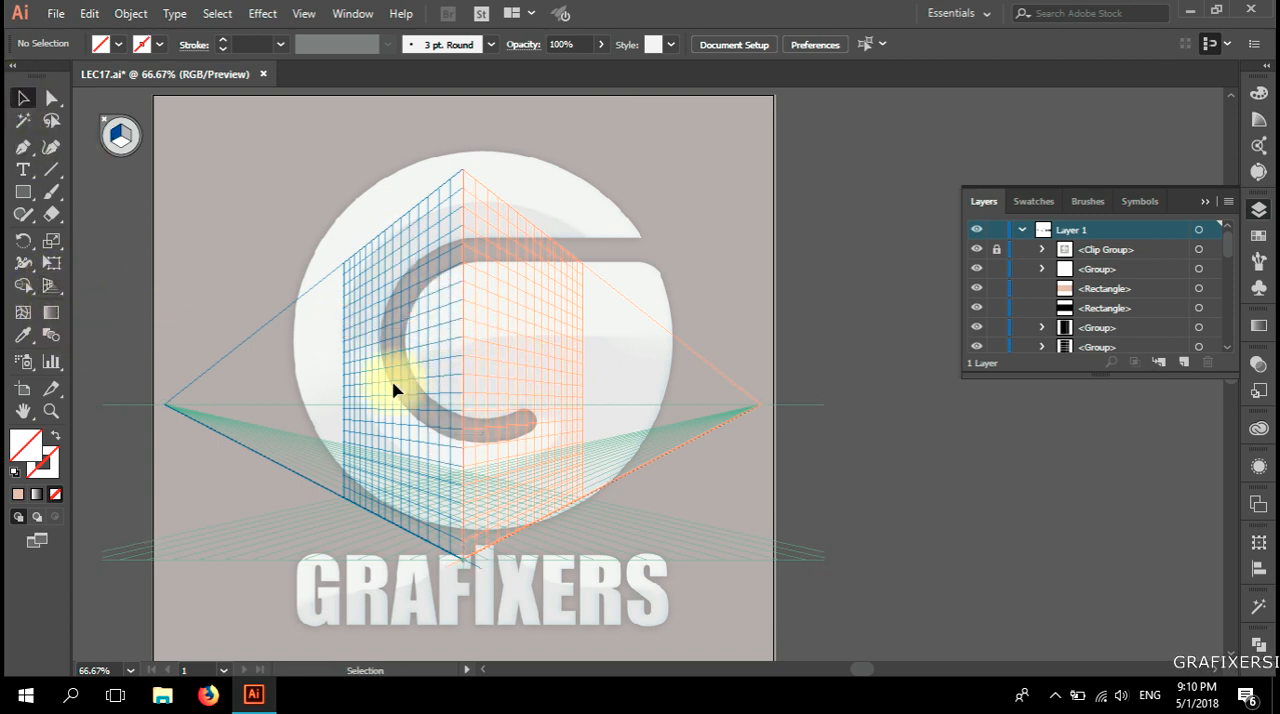
pyautogui.moveTo(339, 327); pyautogui.dragTo(411, 335)
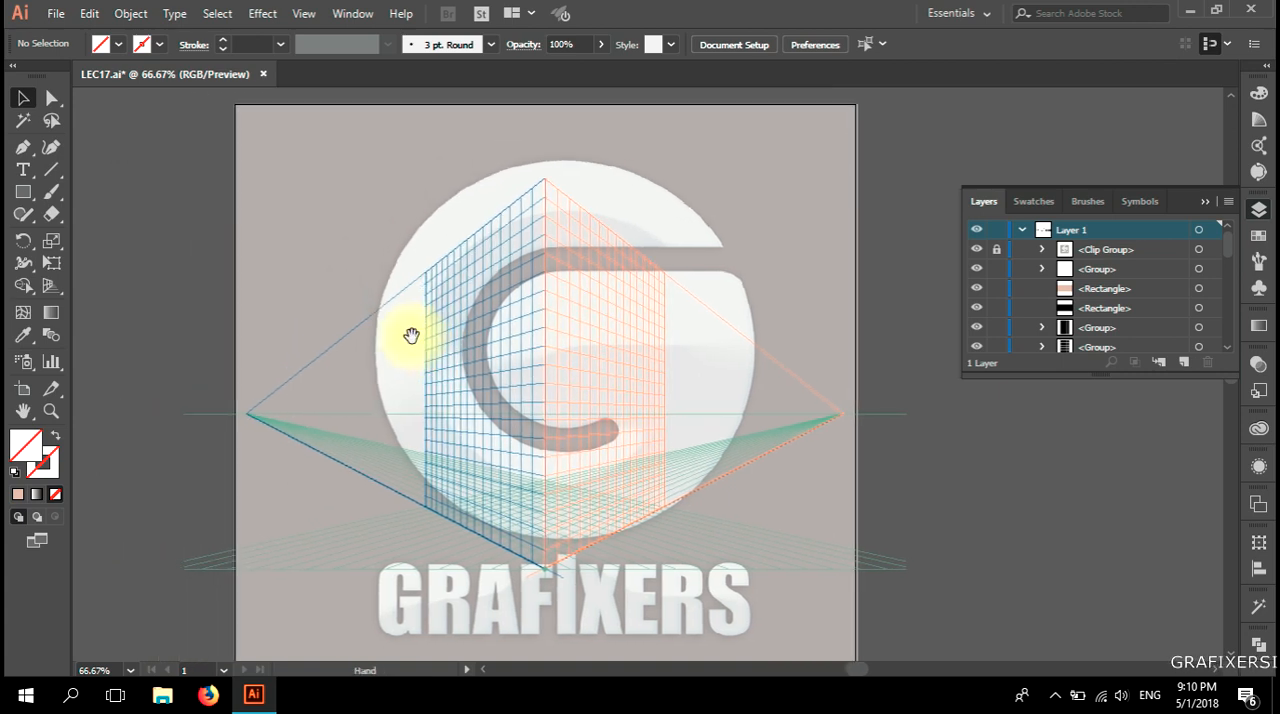
pyautogui.click(90, 136)
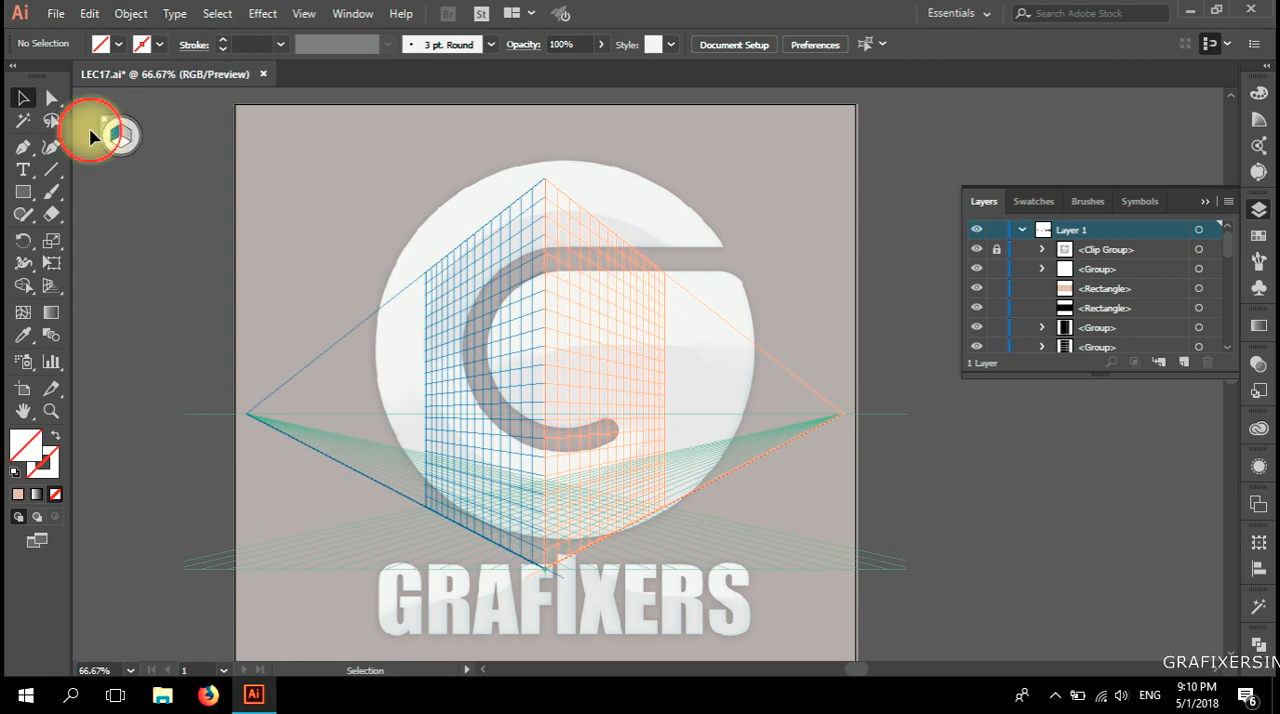
pyautogui.click(128, 136)
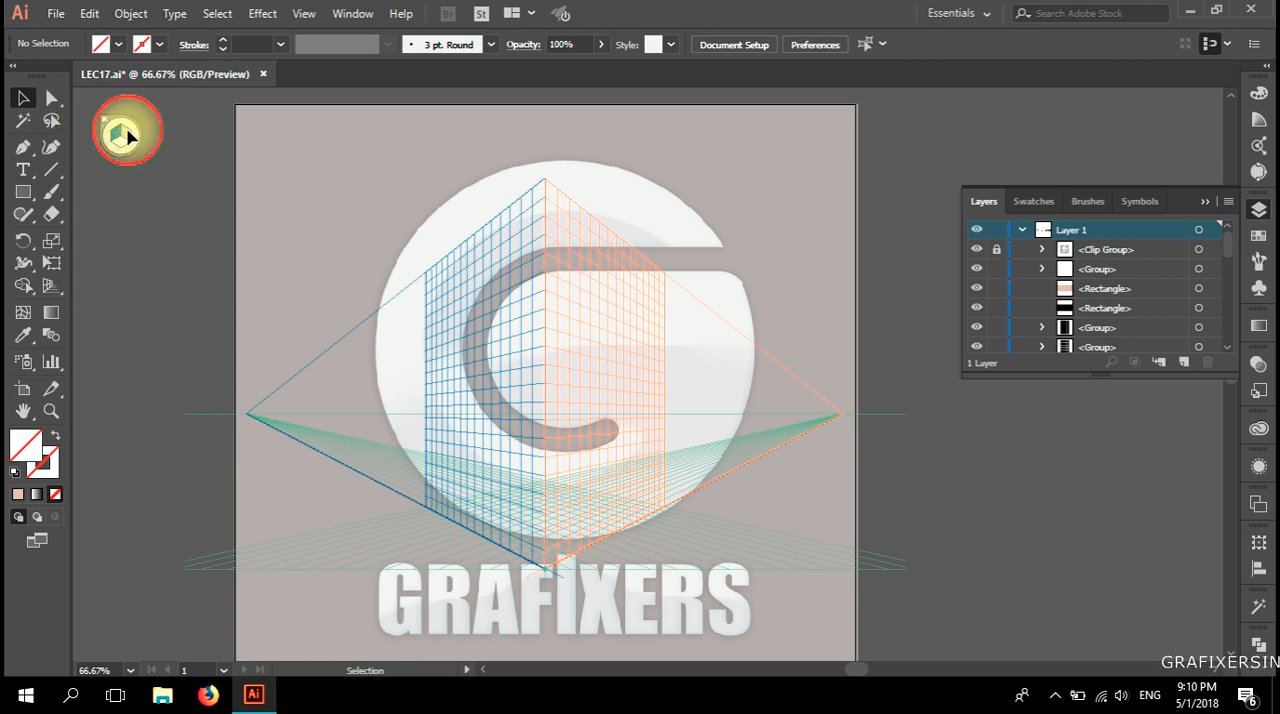
# Close the perspective grid from its plane widget while the Perspective Grid tool is active, and return to the Selection tool.
pyautogui.click(49, 289)
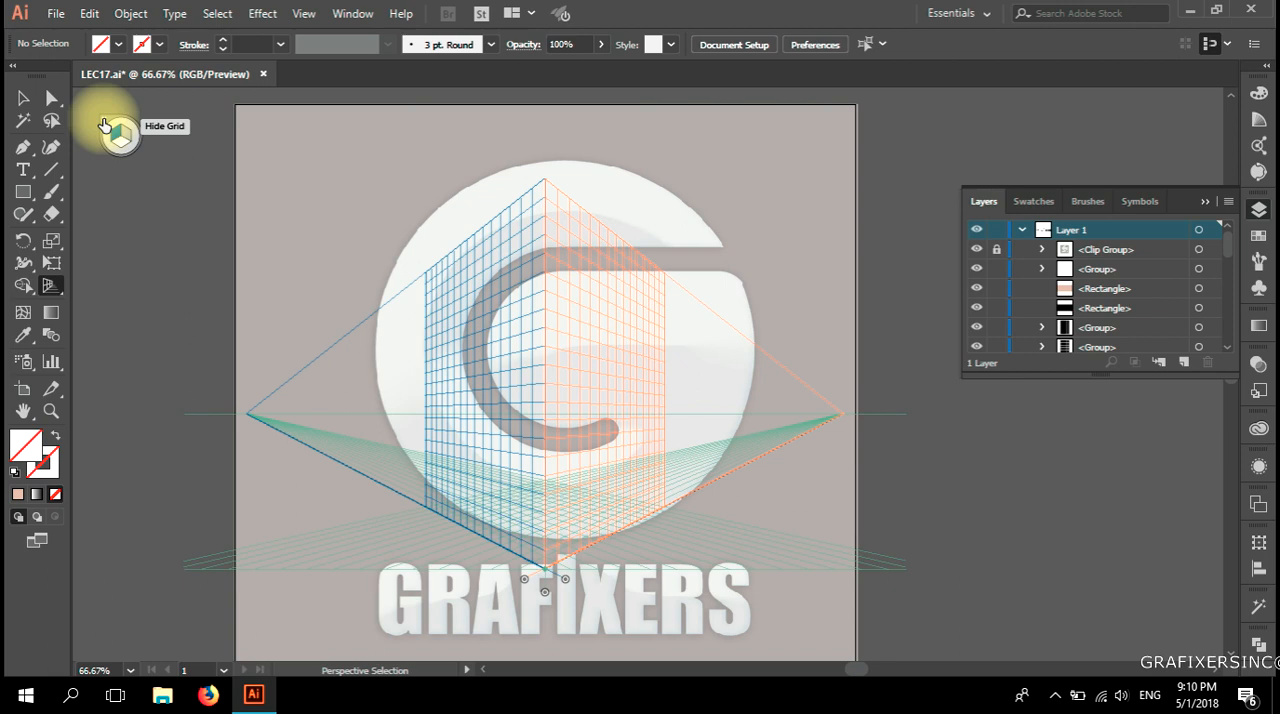
pyautogui.click(104, 124)
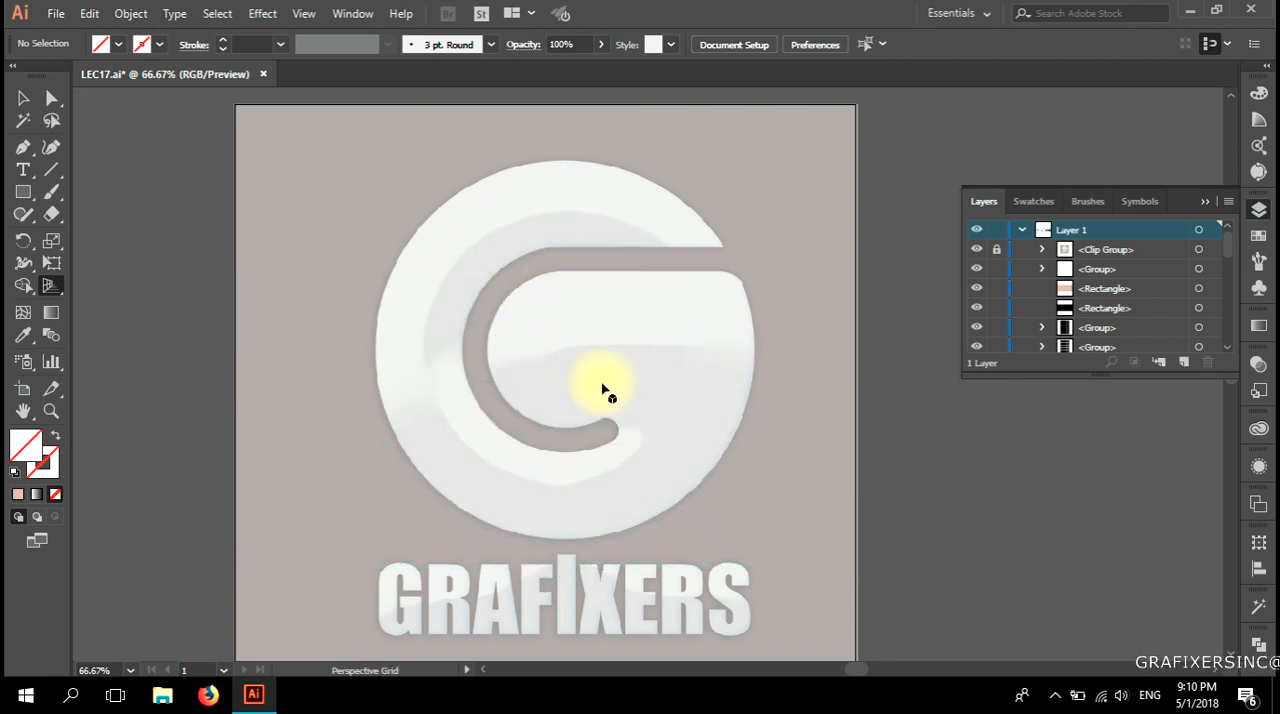
pyautogui.click(23, 97)
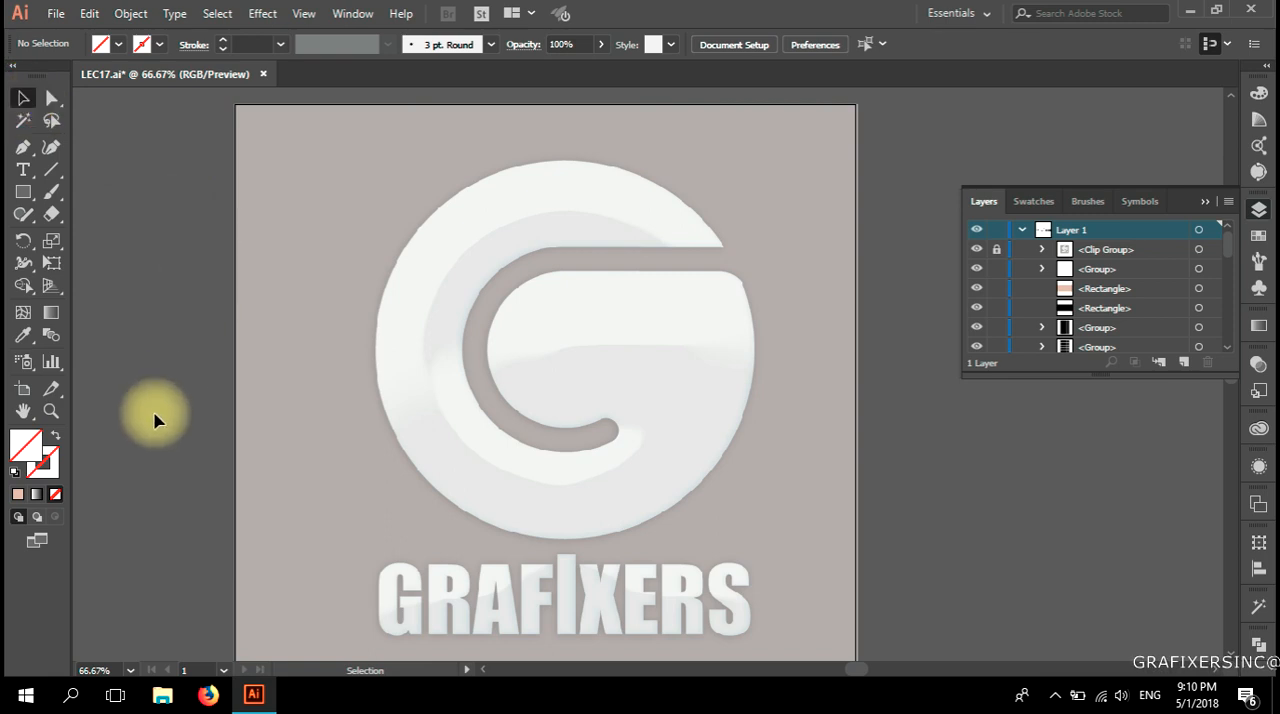
# Bring the perspective grid back onto the artboard and switch to the Selection tool.
pyautogui.click(51, 289)
pyautogui.click(23, 97)
pyautogui.click(181, 340)
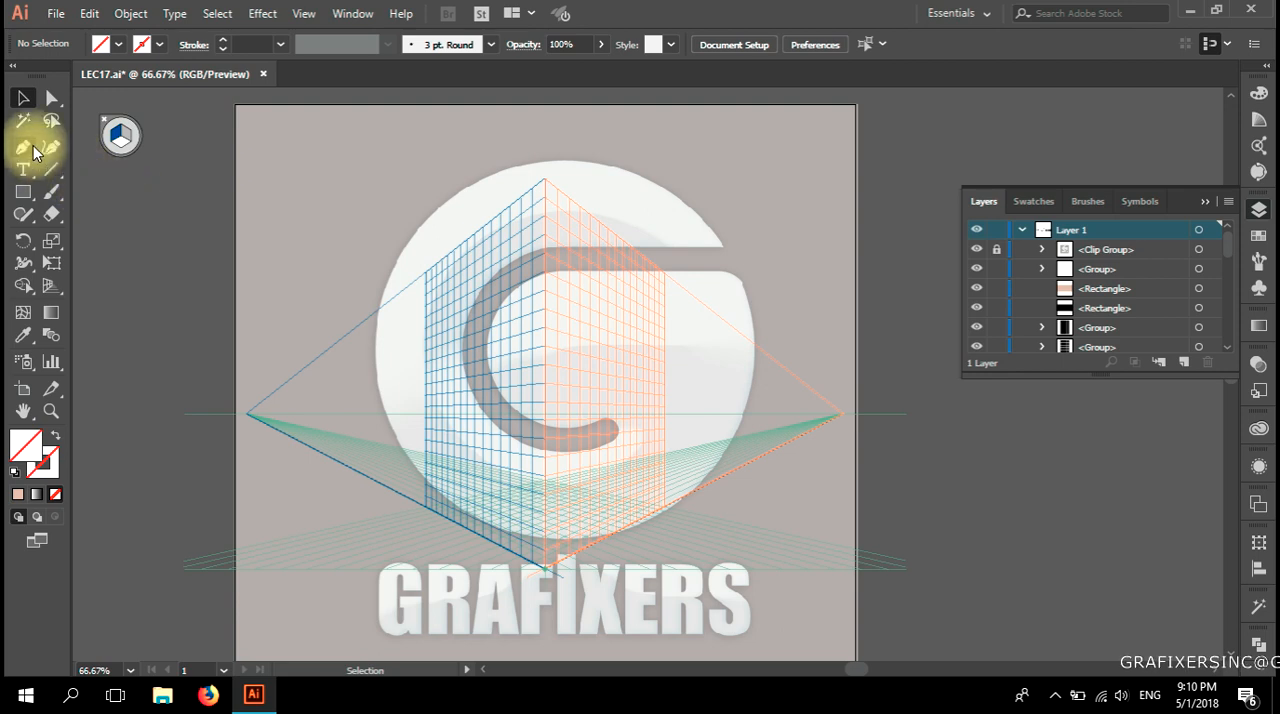
# Hide the document's guides and show them again.
pyautogui.click(303, 15)
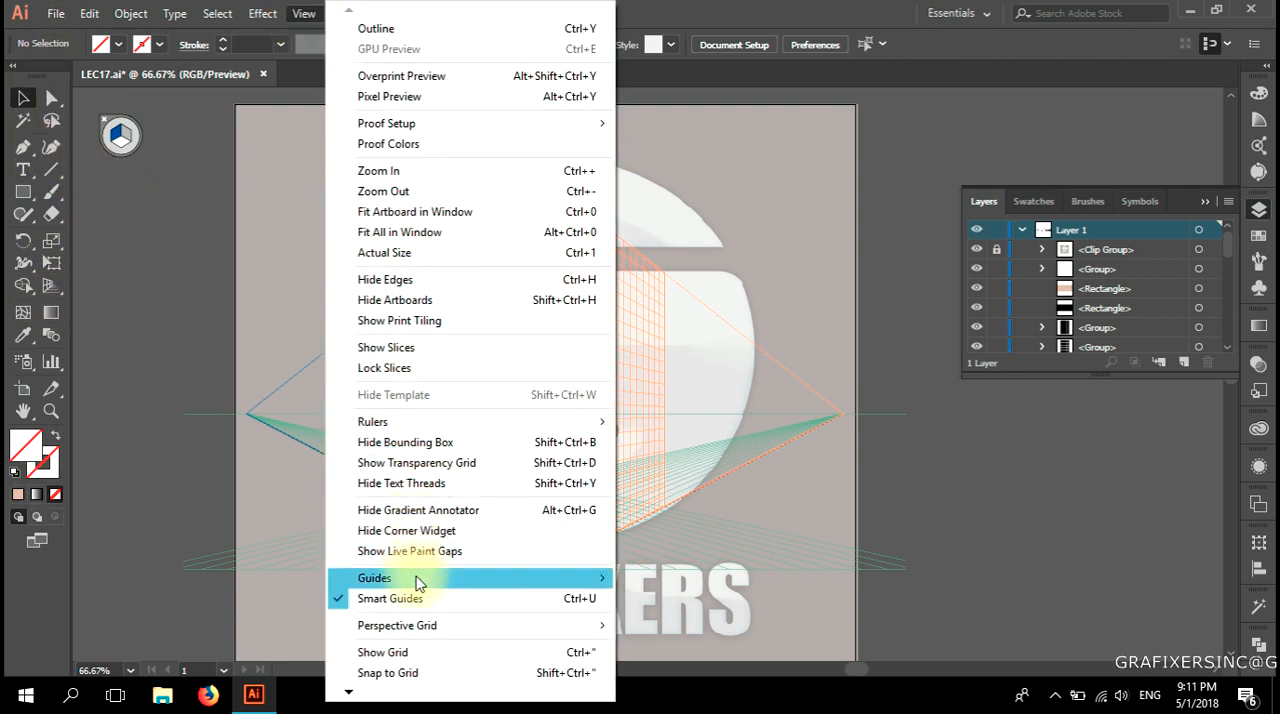
pyautogui.moveTo(418, 584)
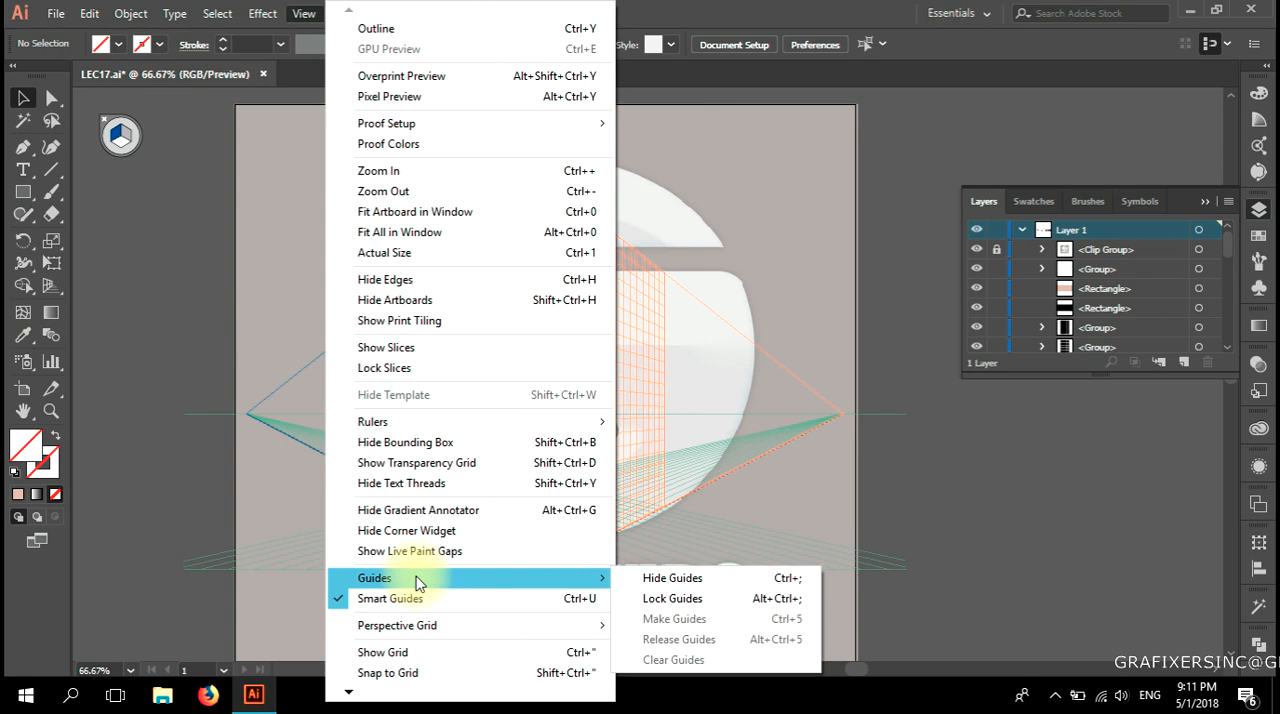
pyautogui.click(757, 587)
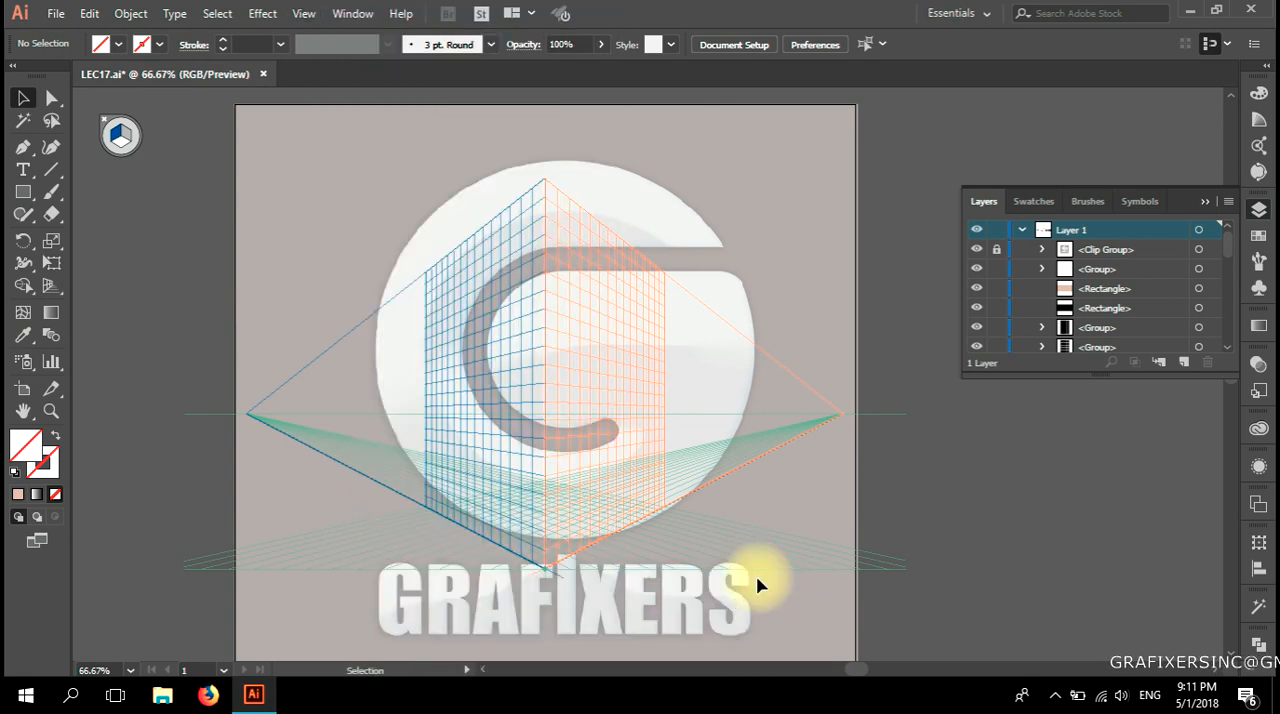
pyautogui.click(304, 13)
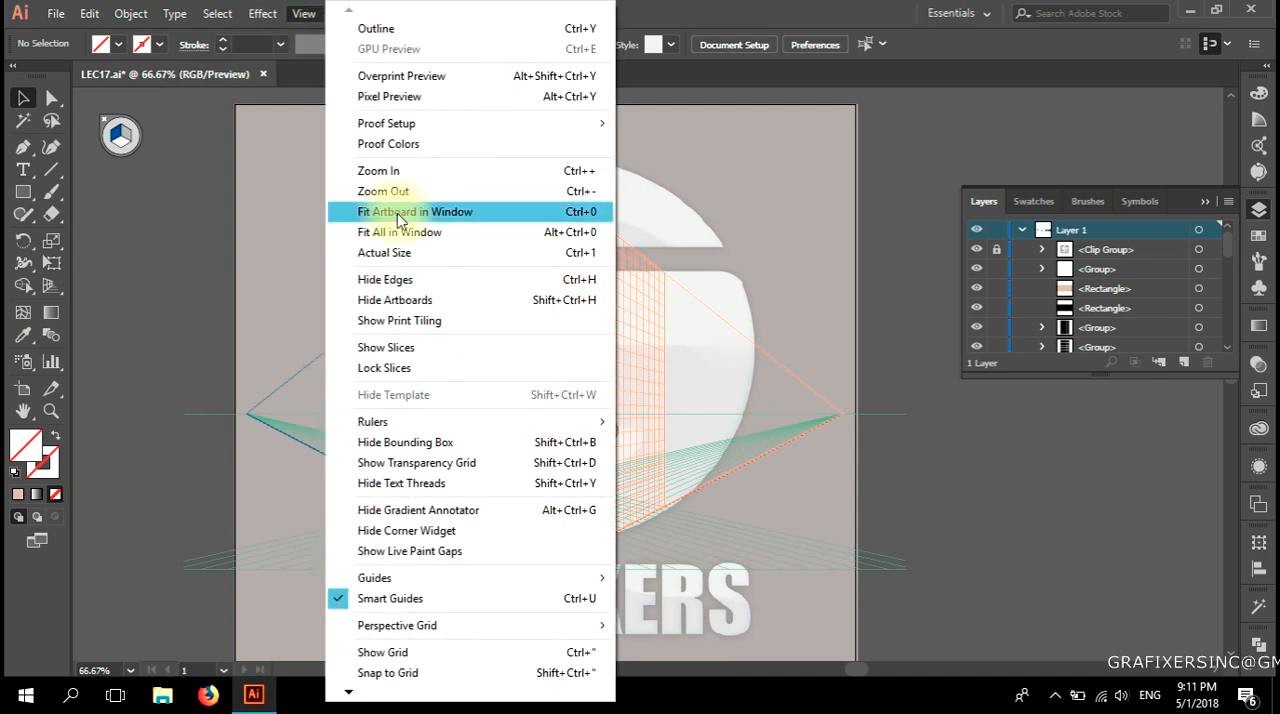
pyautogui.click(420, 580)
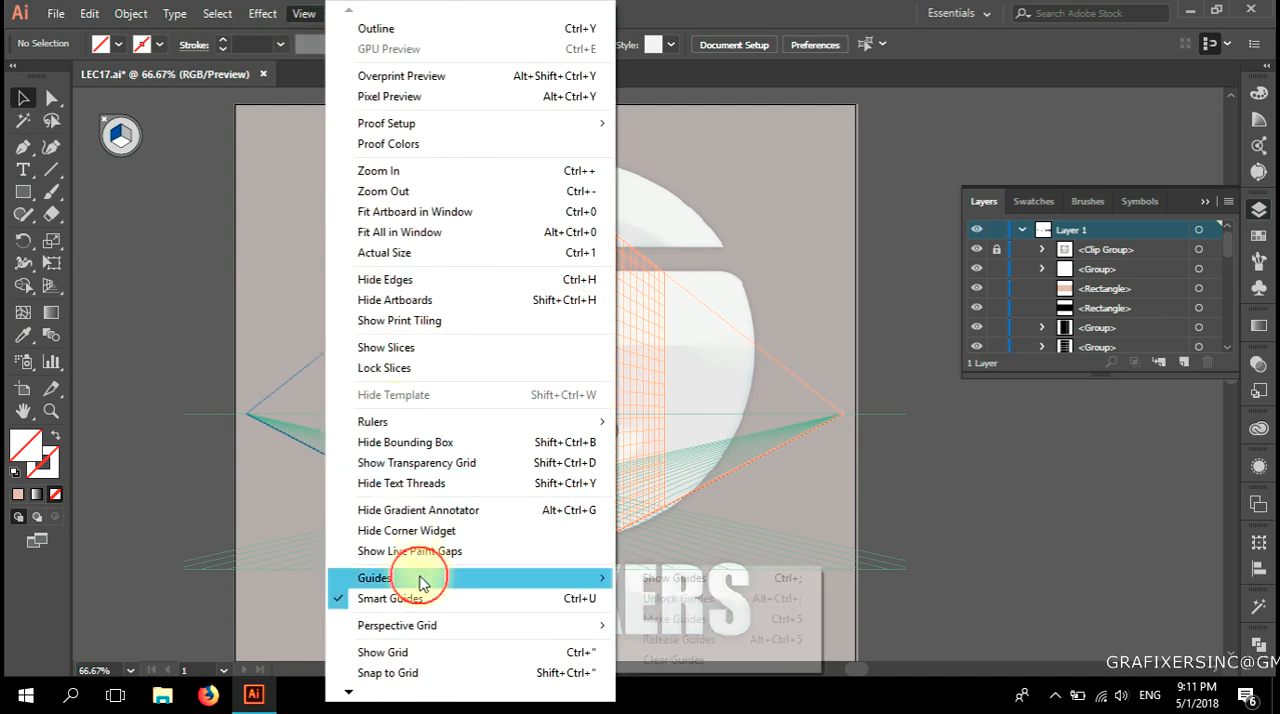
pyautogui.click(751, 582)
# Hide the perspective grid with the Hide Grid command while the Selection tool is active.
pyautogui.click(263, 14)
pyautogui.moveTo(304, 13)
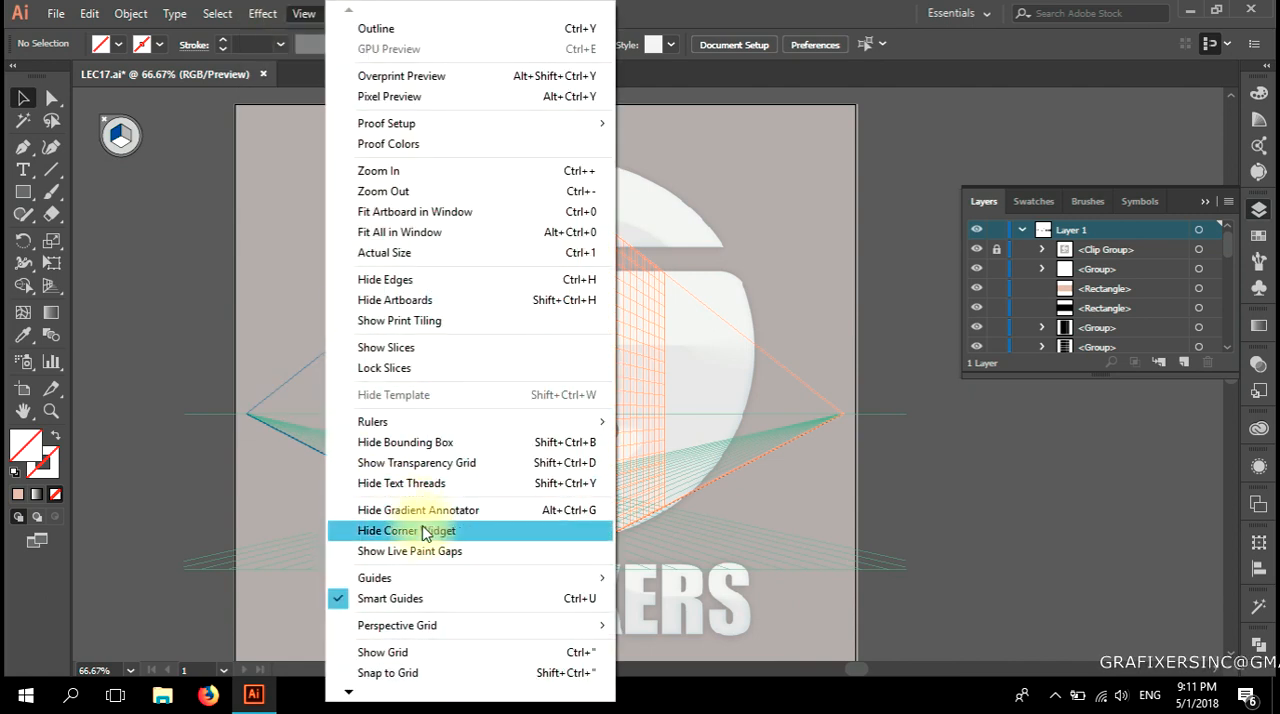
pyautogui.moveTo(450, 632)
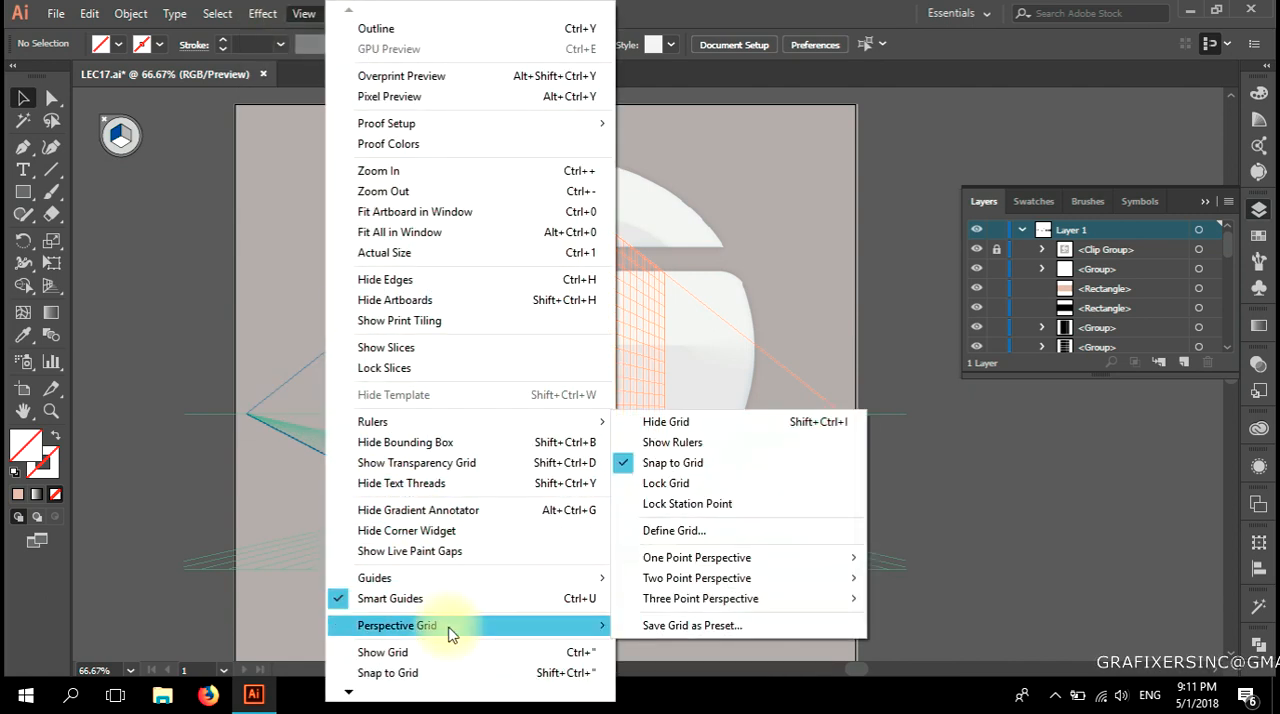
pyautogui.click(770, 432)
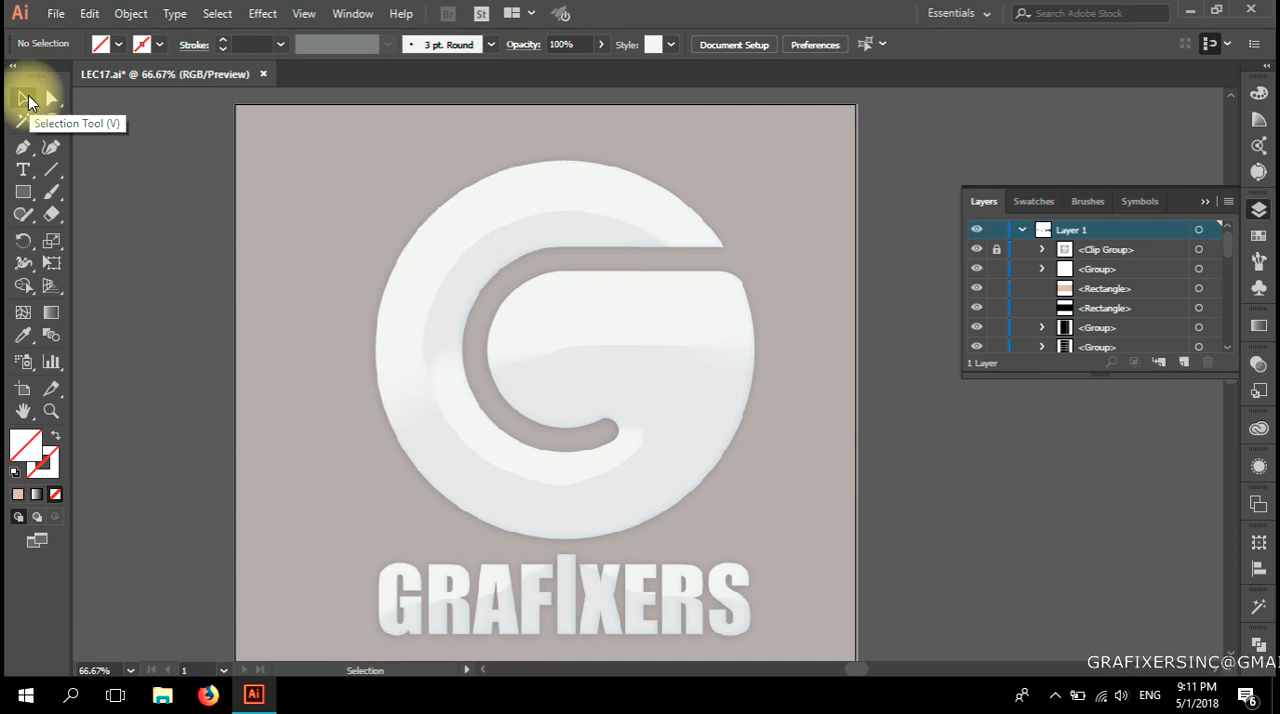
# Show the perspective grid again and turn it off with the Hide Grid command.
pyautogui.click(50, 285)
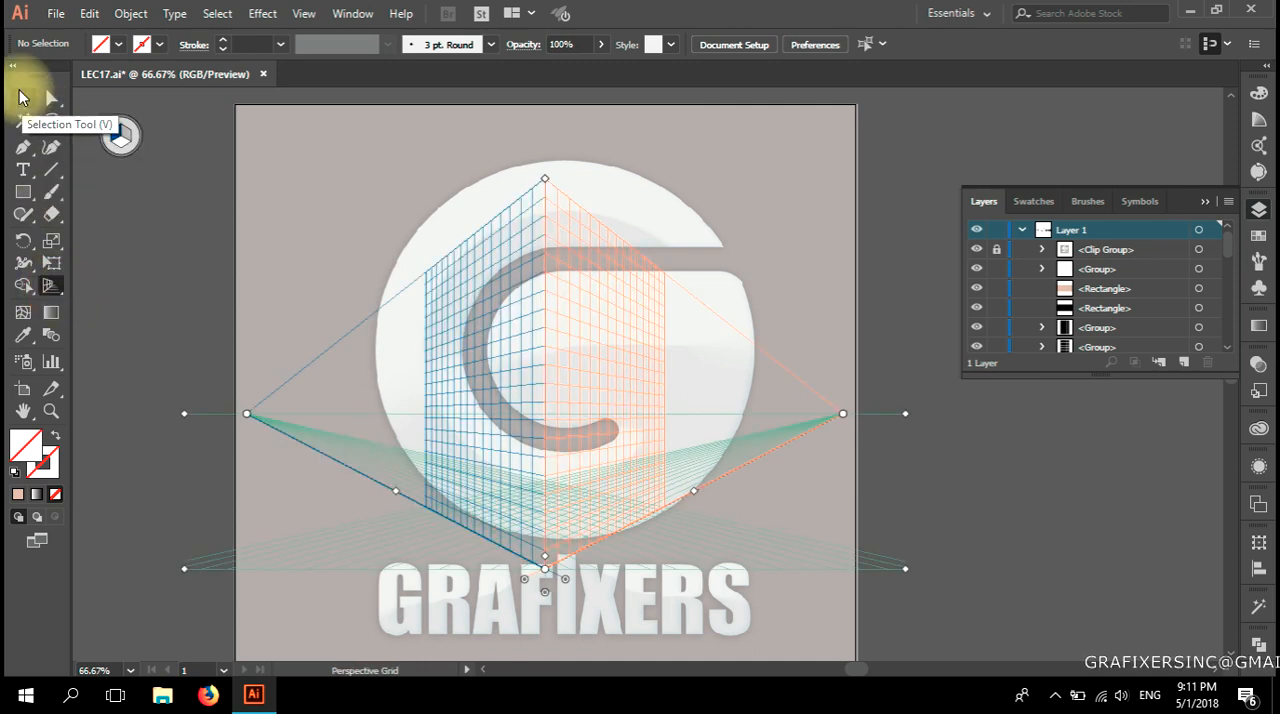
pyautogui.click(301, 13)
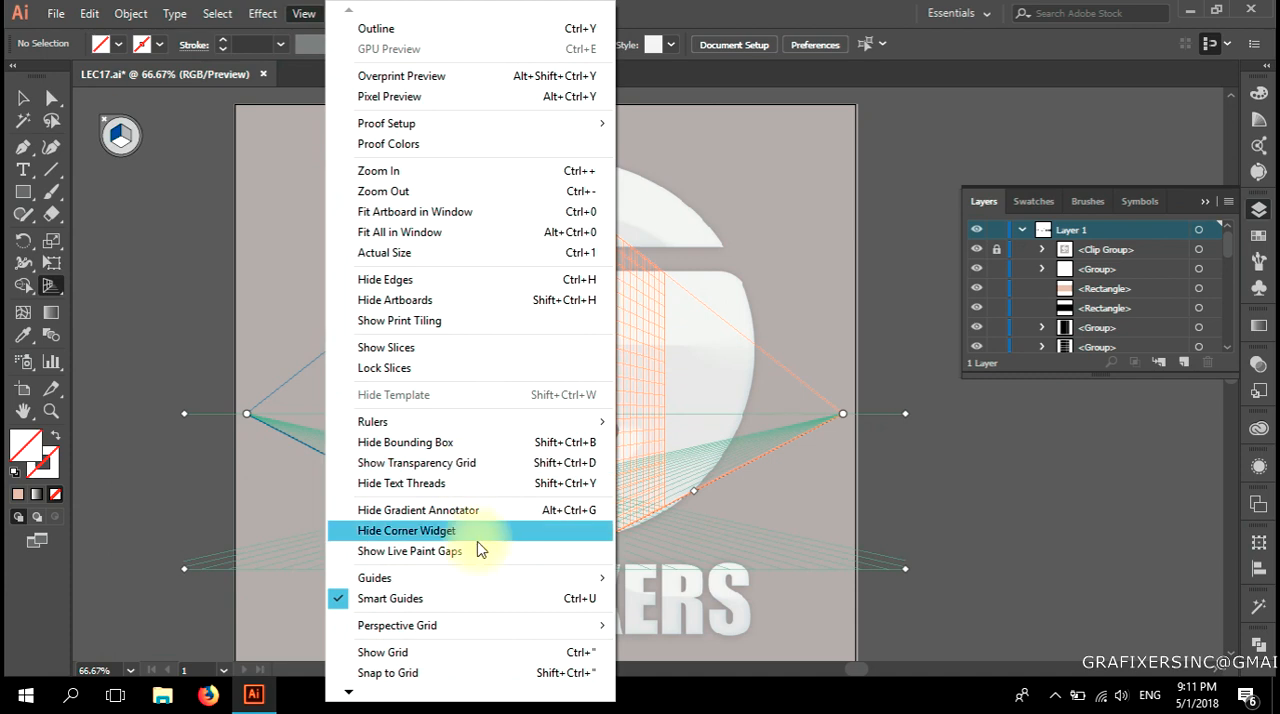
pyautogui.moveTo(620, 625)
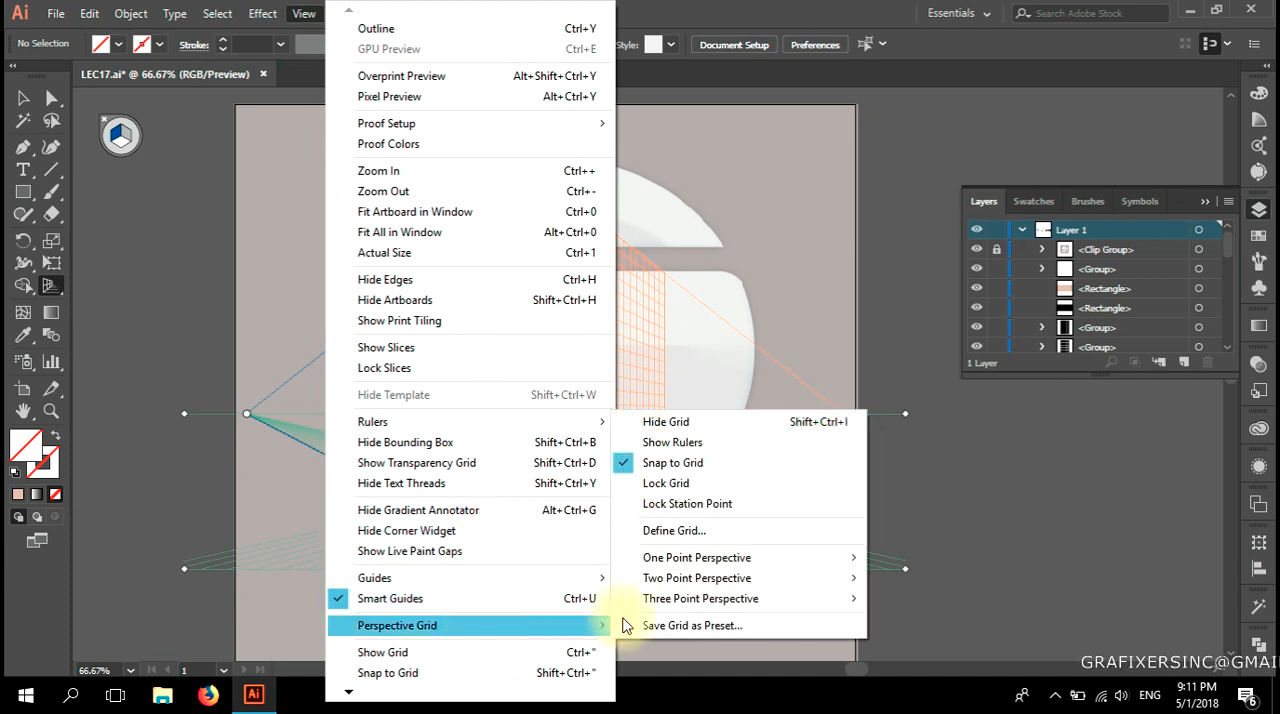
pyautogui.click(831, 424)
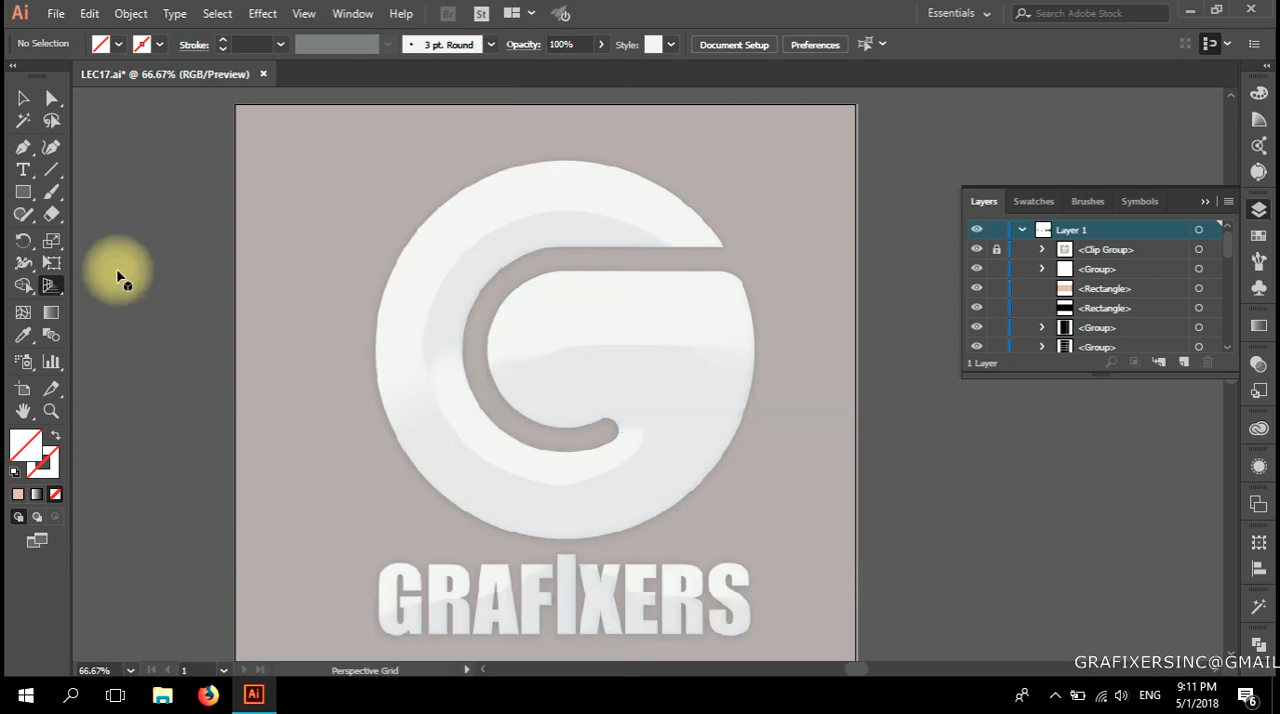
# Display the perspective grid, close it from its plane widget, and hide the locked clip group containing the logo.
pyautogui.click(50, 286)
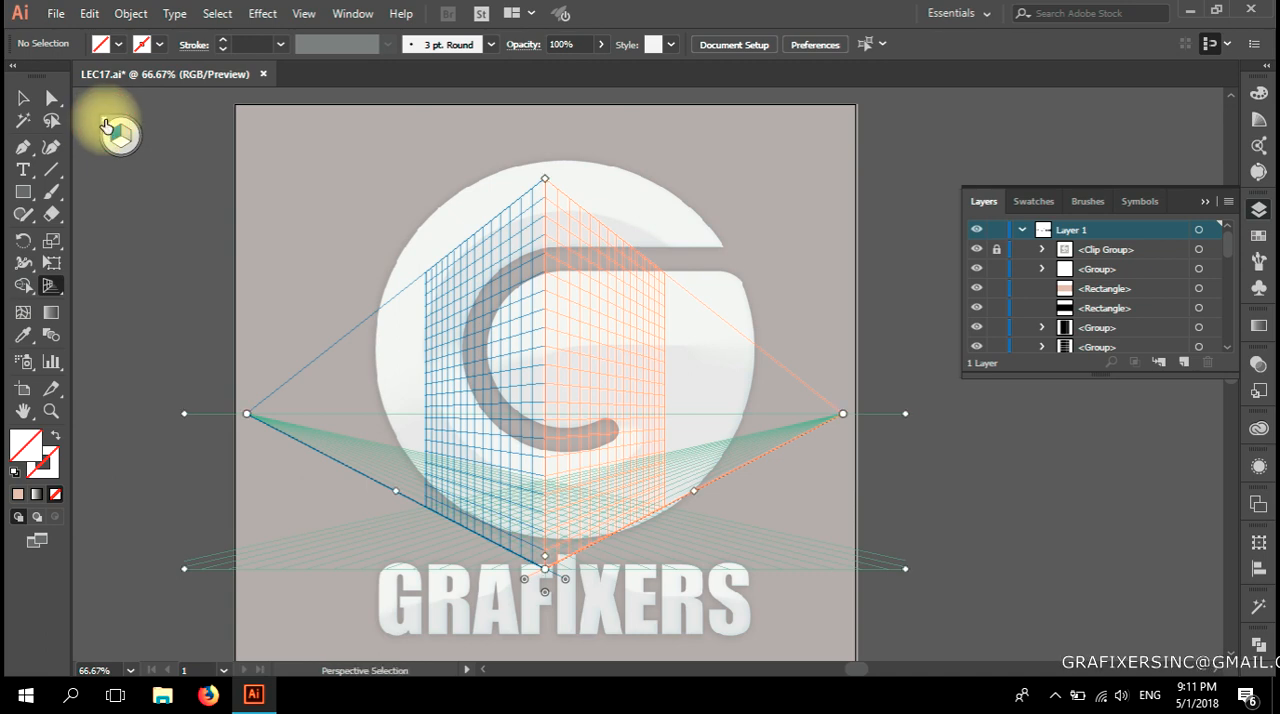
pyautogui.click(108, 124)
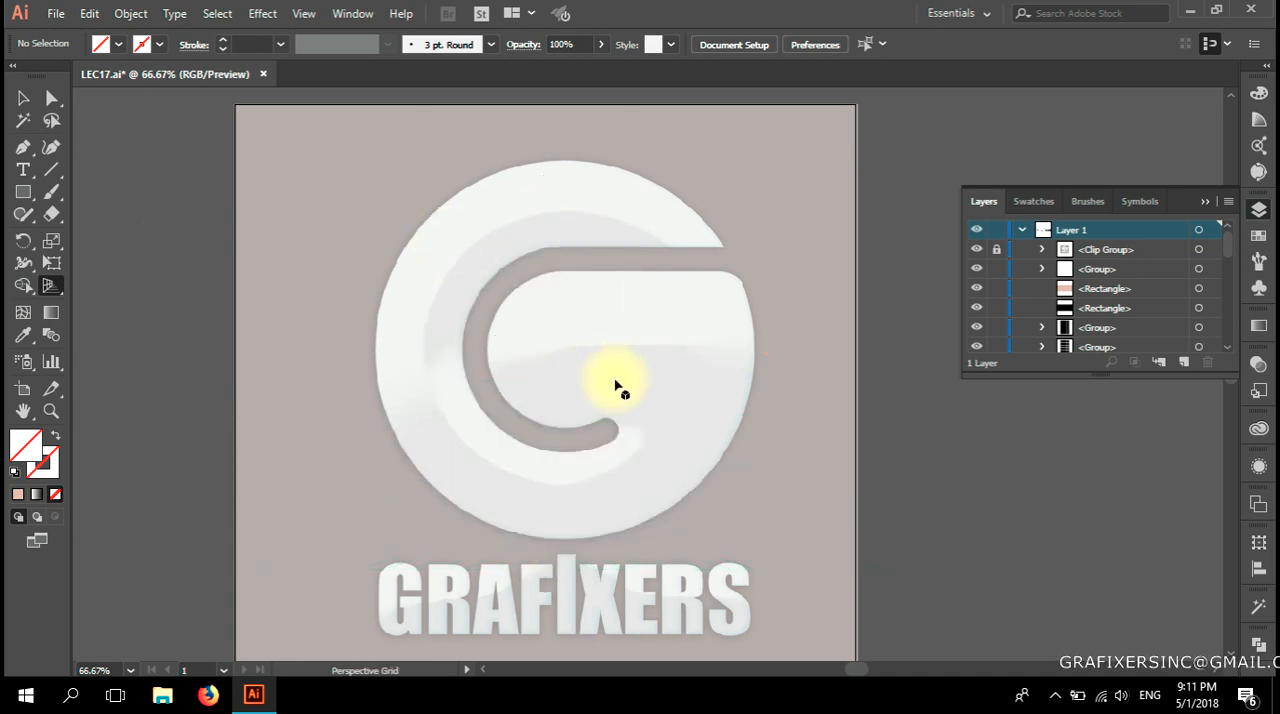
pyautogui.click(977, 251)
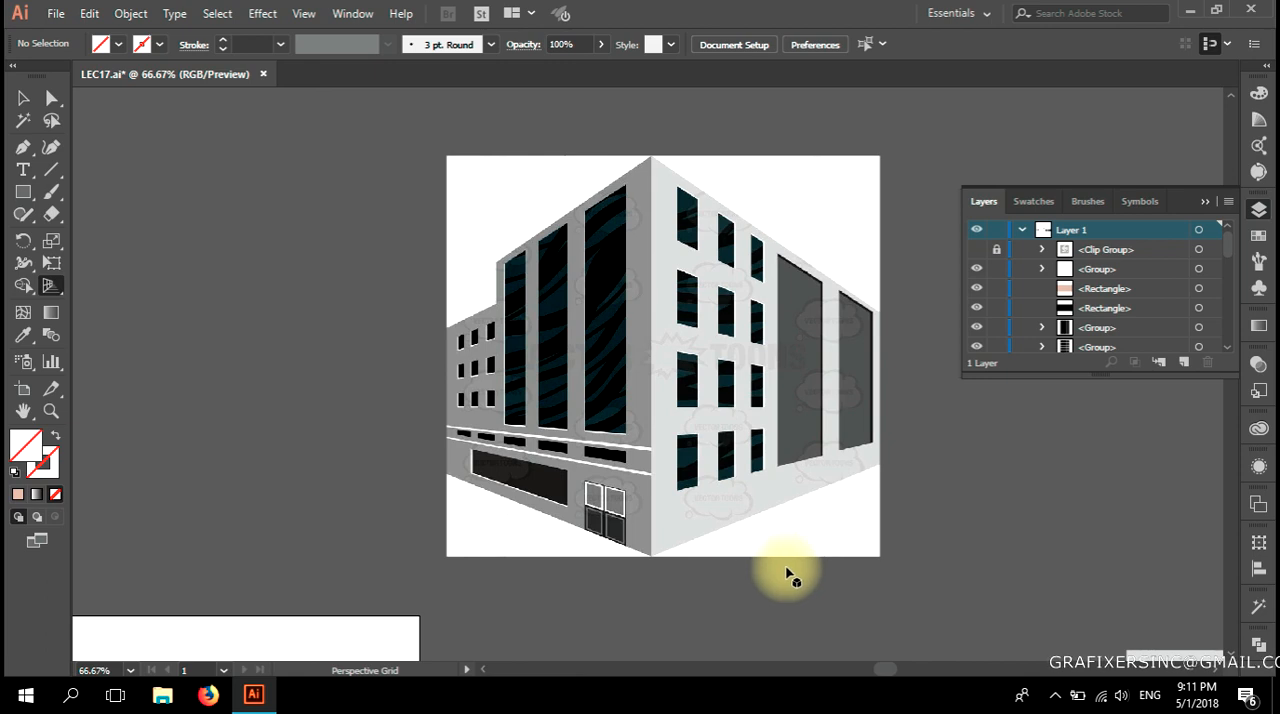
# Move the flat facade with three columns of square windows straight up, above the row of the other facades.
pyautogui.press('space')
pyautogui.moveTo(402, 548); pyautogui.dragTo(471, 469)
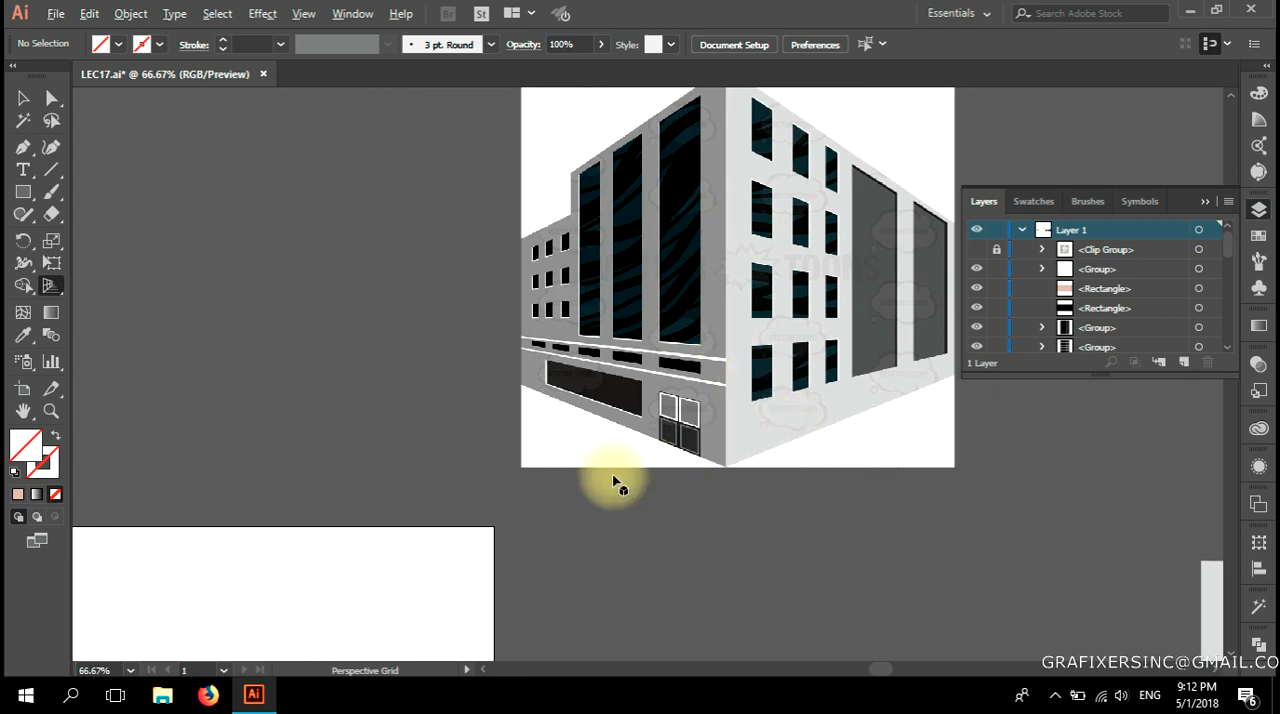
pyautogui.scroll(-2, 620, 455)
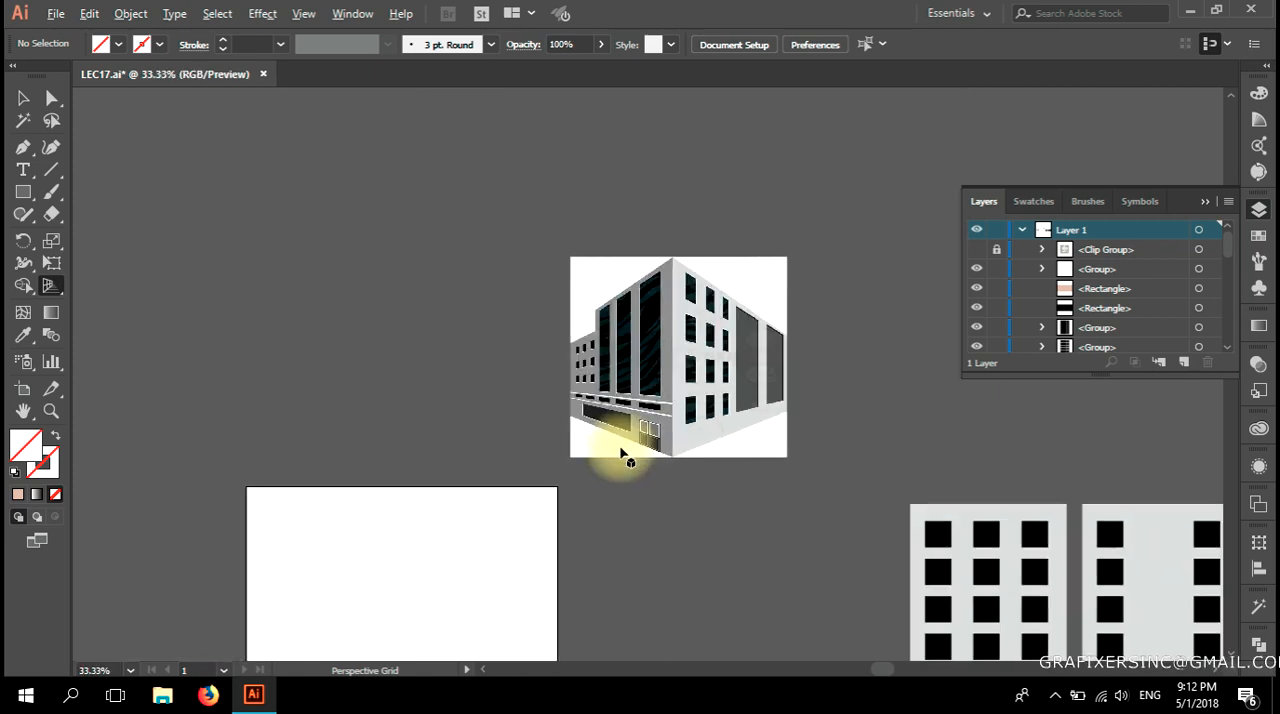
pyautogui.moveTo(580, 508); pyautogui.dragTo(309, 386)
pyautogui.moveTo(531, 400); pyautogui.dragTo(334, 420)
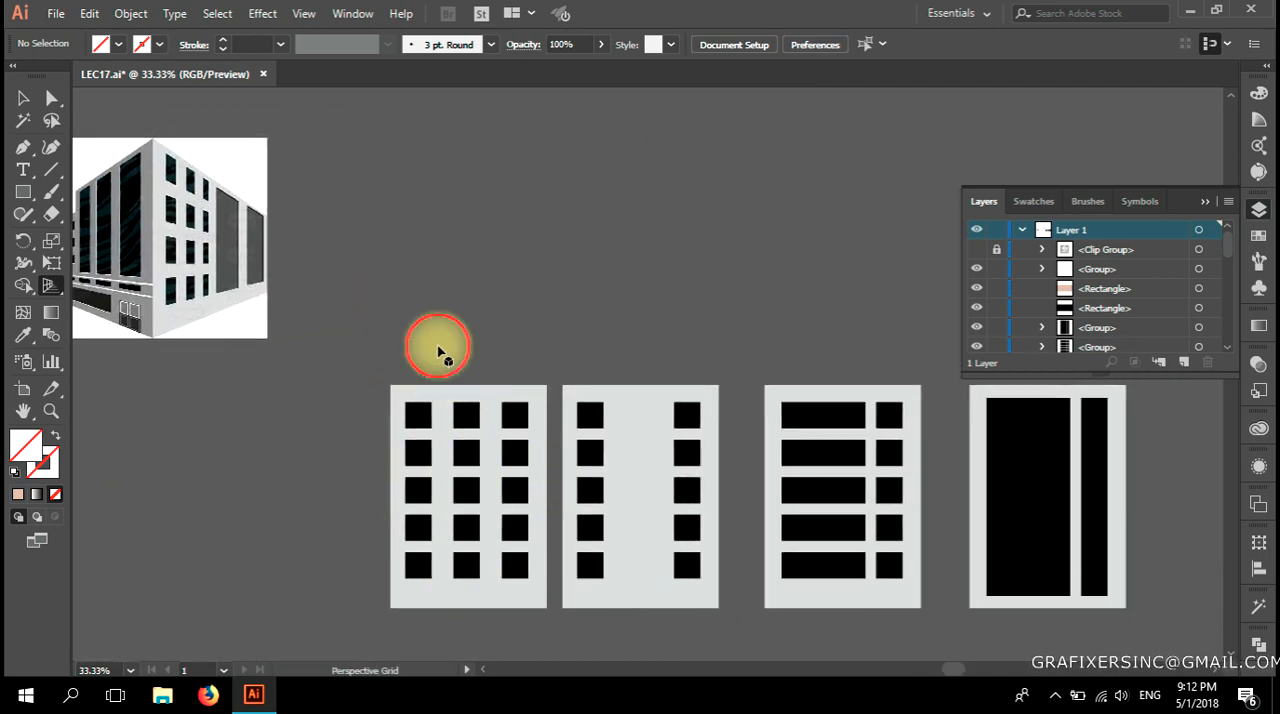
pyautogui.press('v')
pyautogui.click(445, 525)
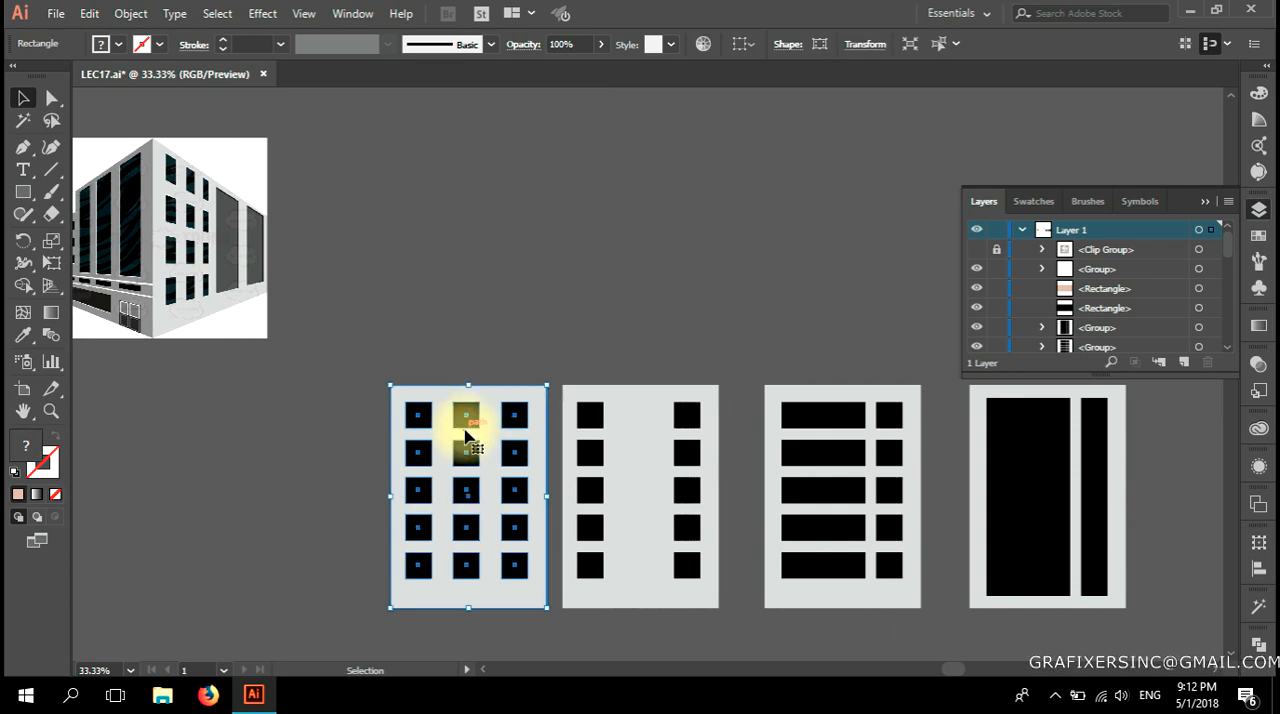
pyautogui.moveTo(442, 452); pyautogui.dragTo(437, 252)
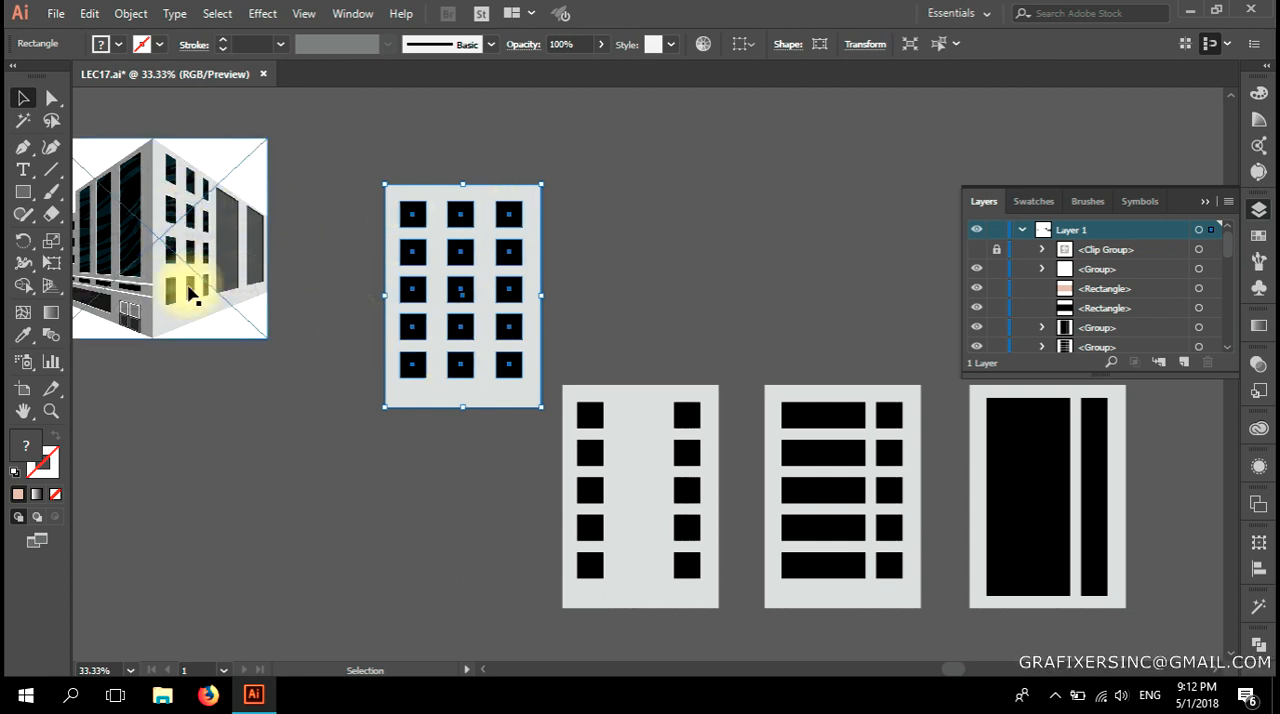
# Move the two-column window facade and the horizontal-band facade up into a row beside the three-column facade.
pyautogui.click(260, 484)
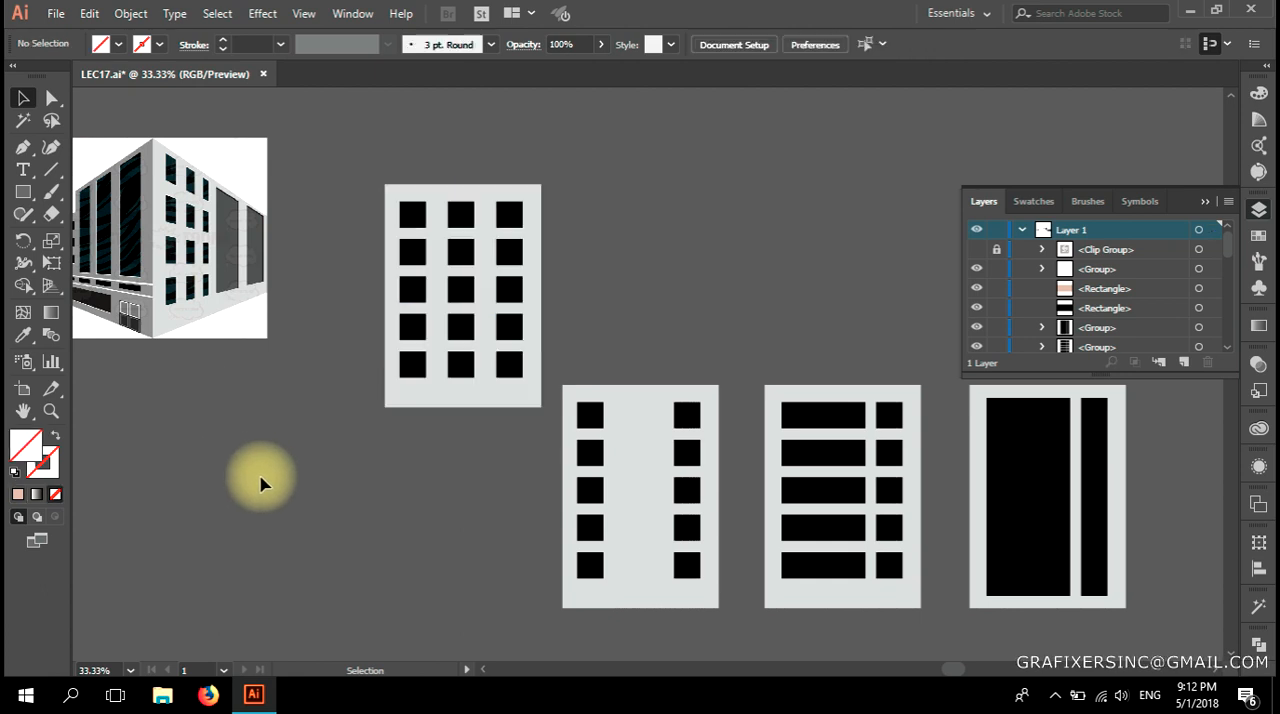
pyautogui.moveTo(623, 571); pyautogui.dragTo(639, 371)
pyautogui.click(586, 524)
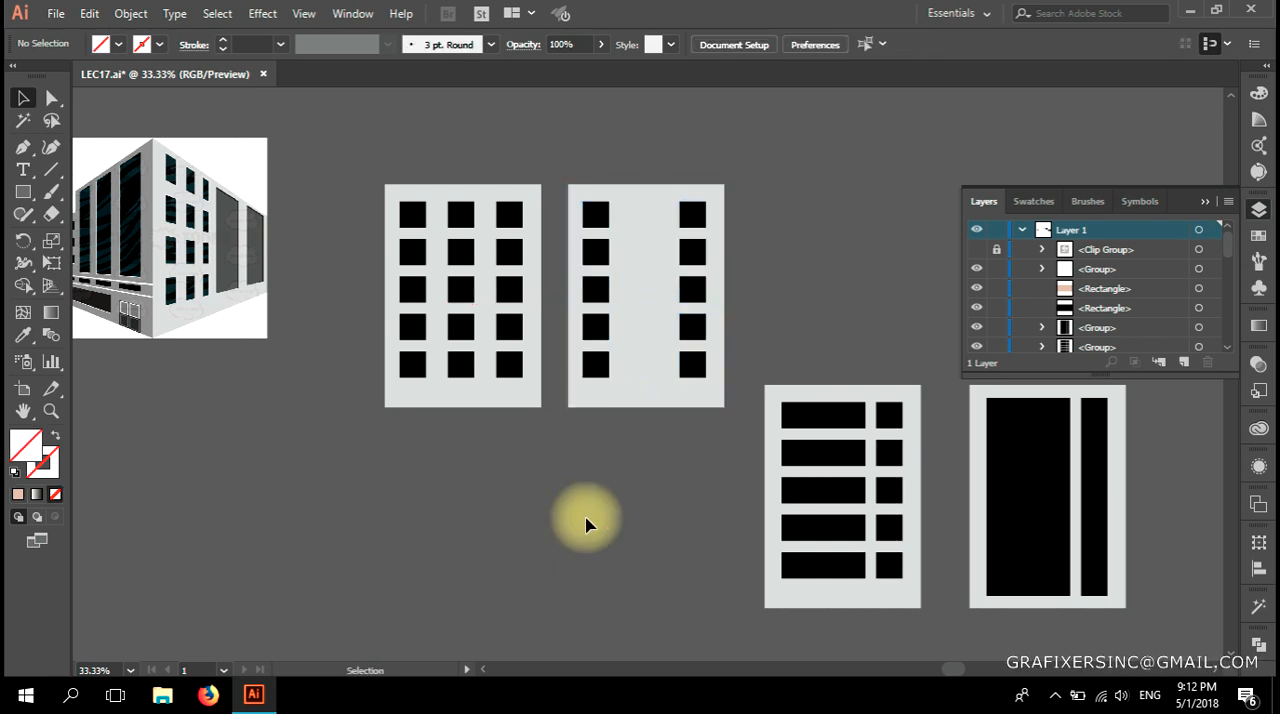
pyautogui.moveTo(831, 543); pyautogui.dragTo(818, 333)
# Move the facade with two tall windows below the three-column facade and collapse the Layers panel.
pyautogui.moveTo(994, 497); pyautogui.dragTo(505, 567)
pyautogui.moveTo(586, 486); pyautogui.dragTo(963, 432)
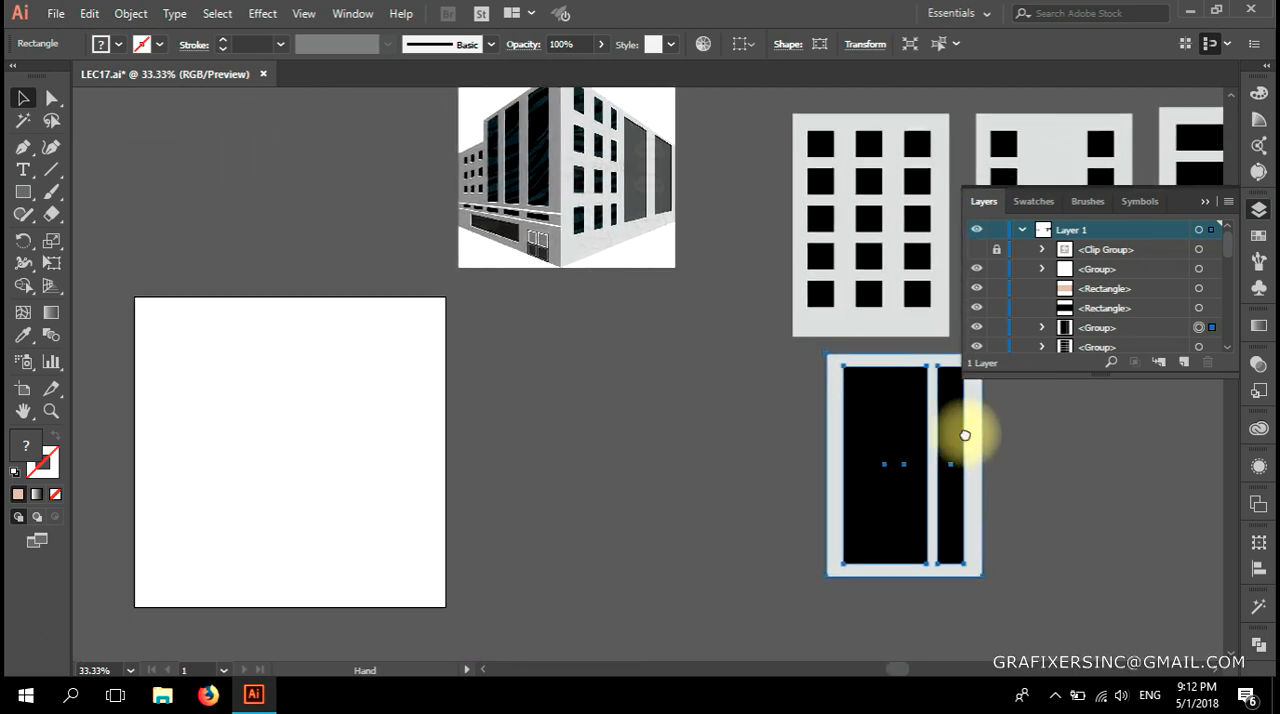
pyautogui.click(1205, 201)
pyautogui.moveTo(630, 478); pyautogui.dragTo(786, 455)
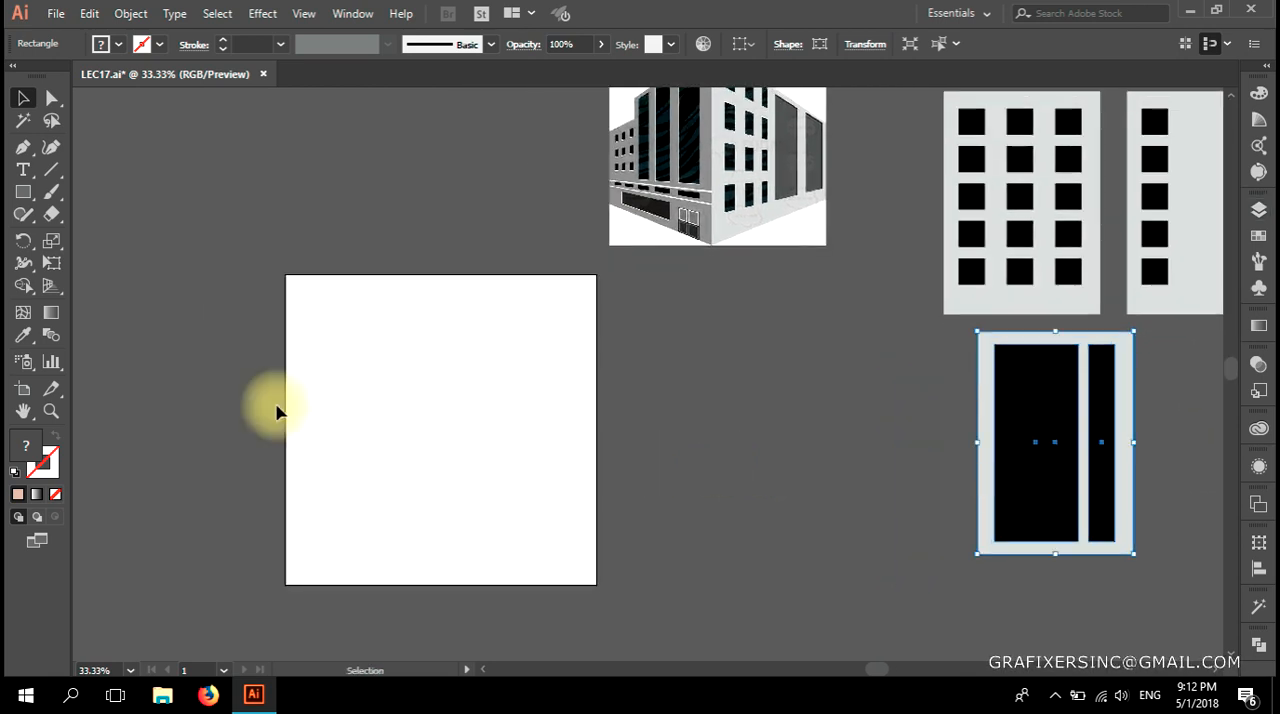
# Display the two-point perspective grid over the artboard with the Perspective Grid tool.
pyautogui.click(52, 289)
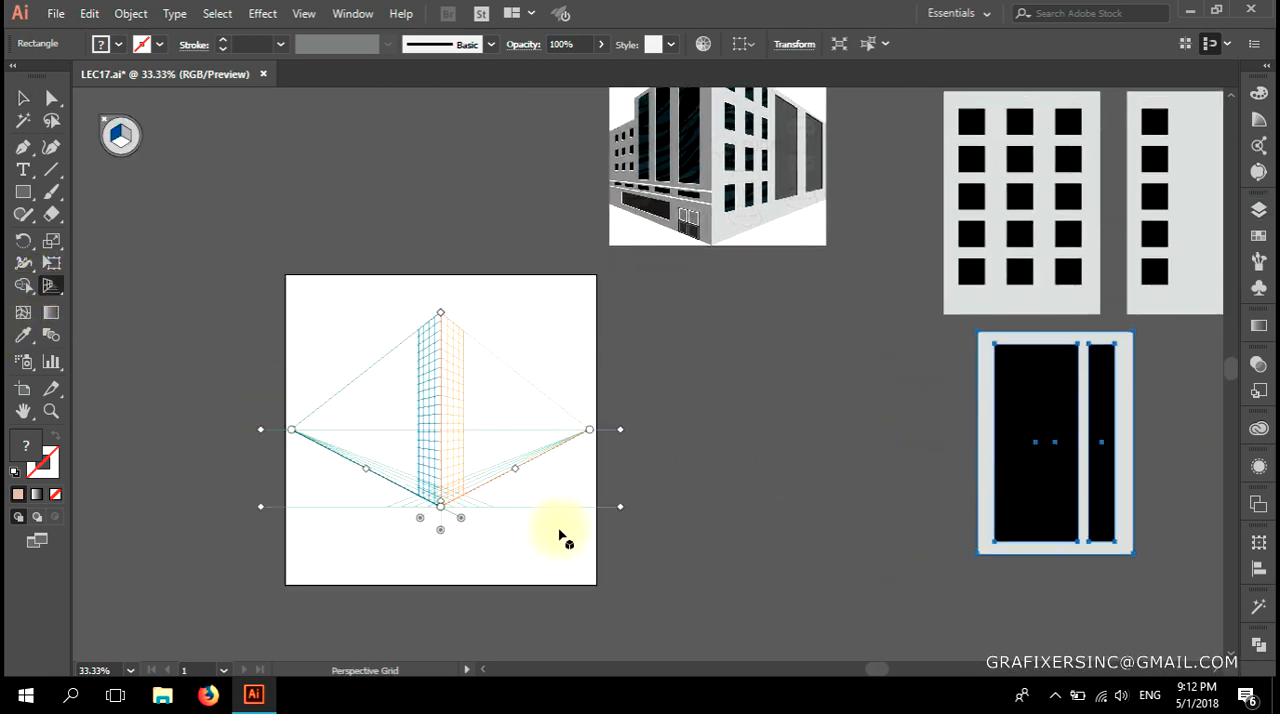
pyautogui.scroll(1, 390, 497)
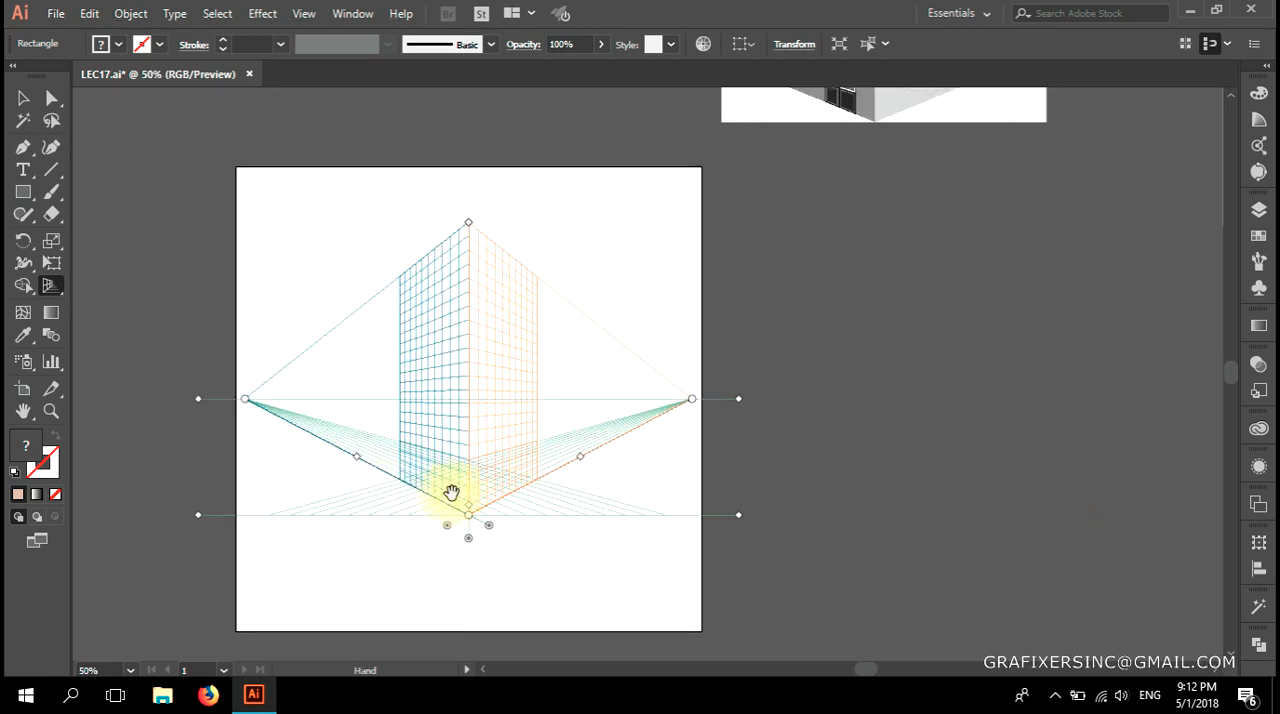
pyautogui.scroll(1, 455, 495)
pyautogui.scroll(-1, 470, 487)
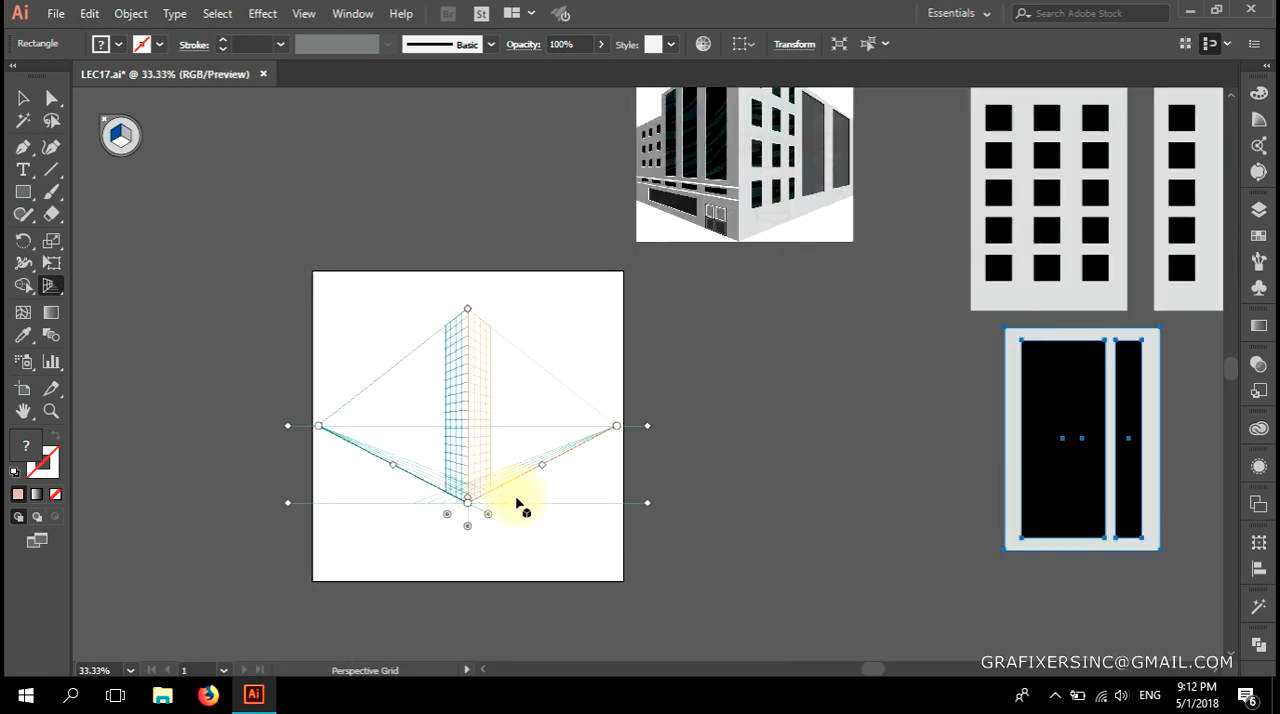
pyautogui.scroll(-2, 486, 500)
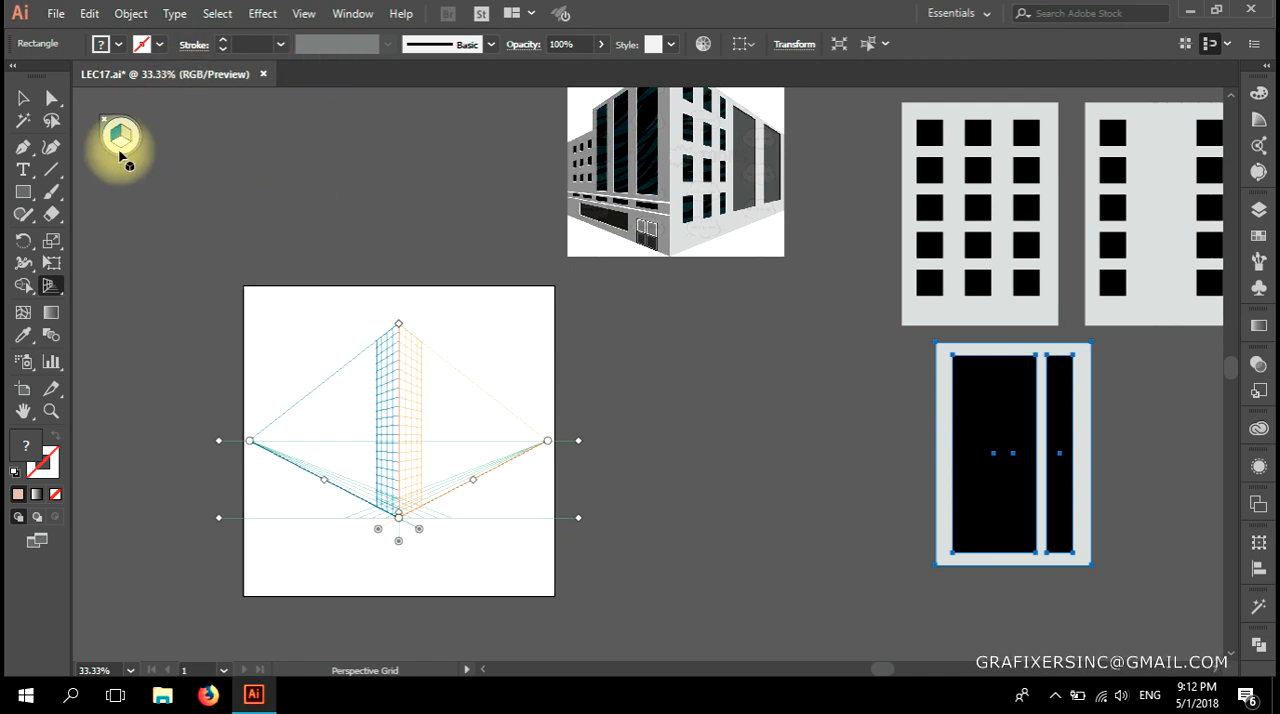
# Make the right grid the active perspective plane, then switch to the horizontal grid.
pyautogui.scroll(1, 118, 140)
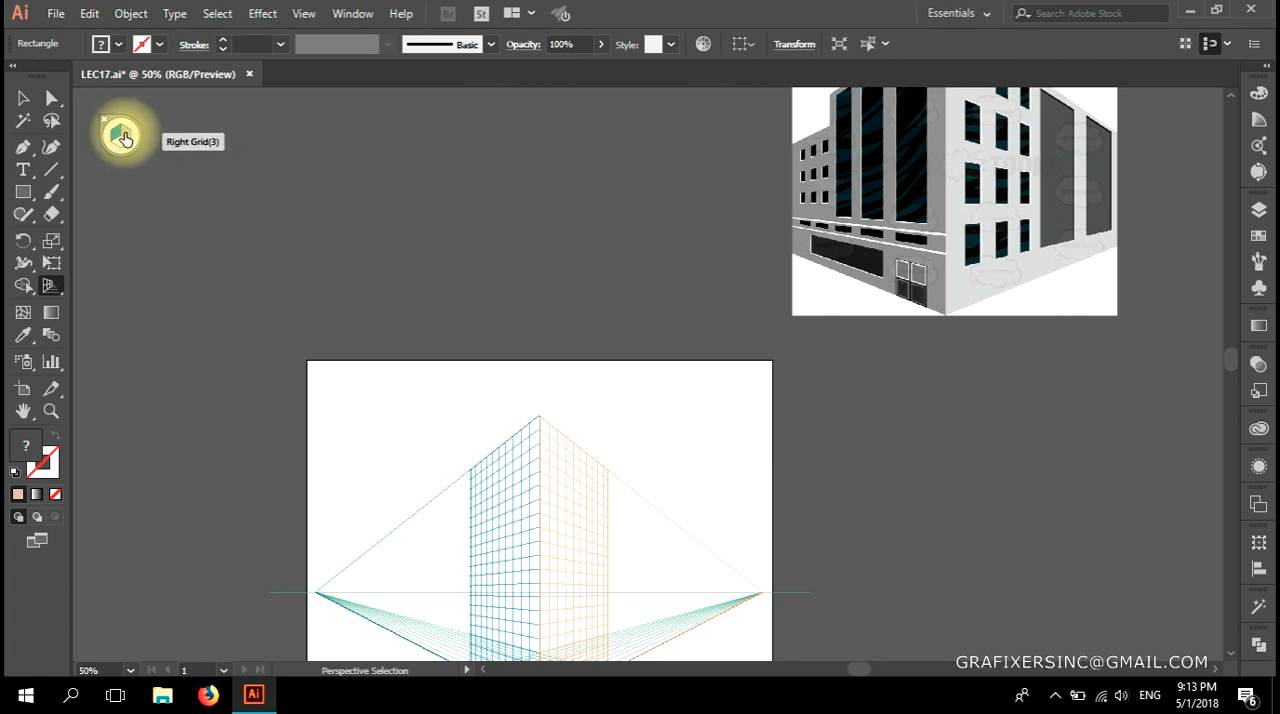
pyautogui.click(121, 138)
pyautogui.hotkey('shift', 'p')
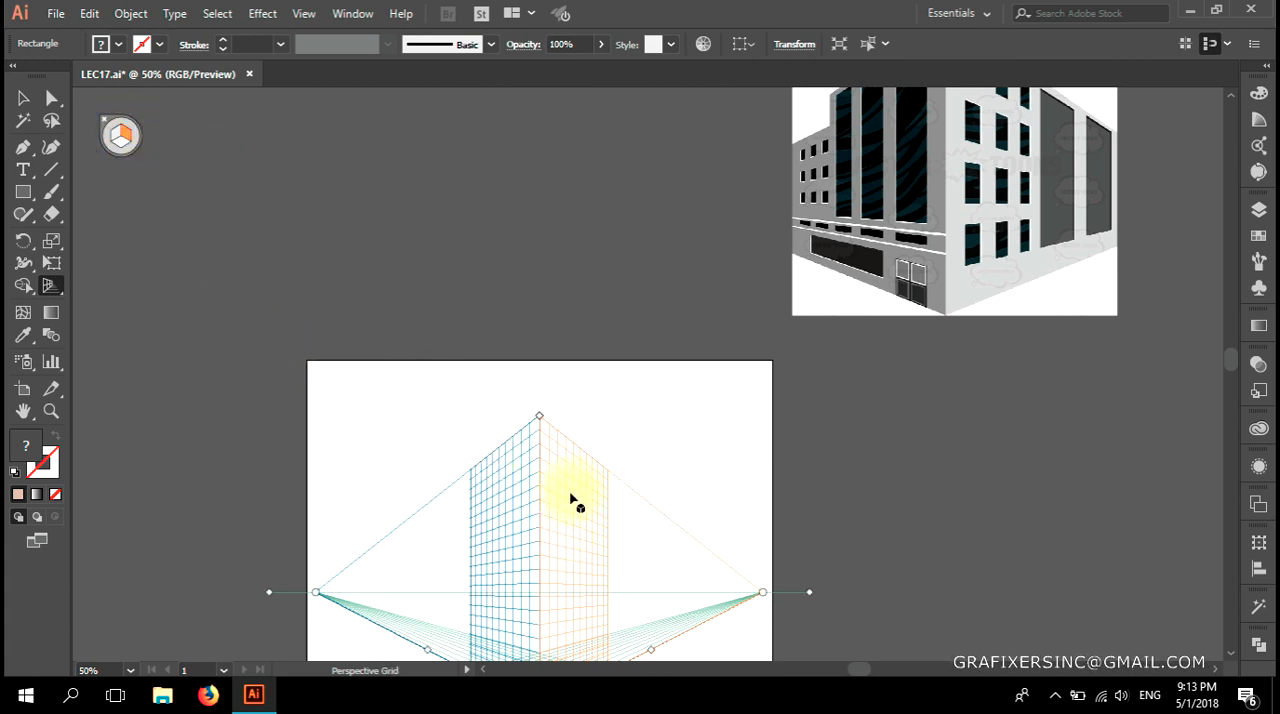
pyautogui.scroll(-1, 573, 500)
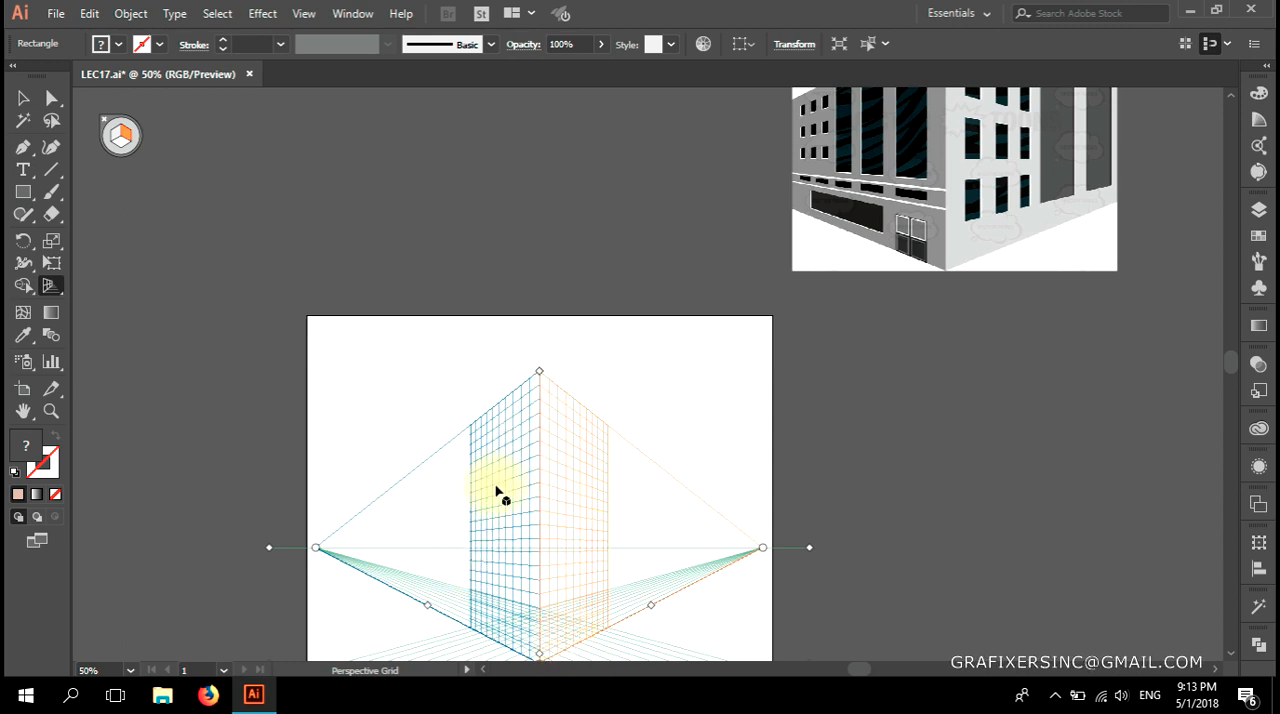
pyautogui.hotkey('shift', 'v')
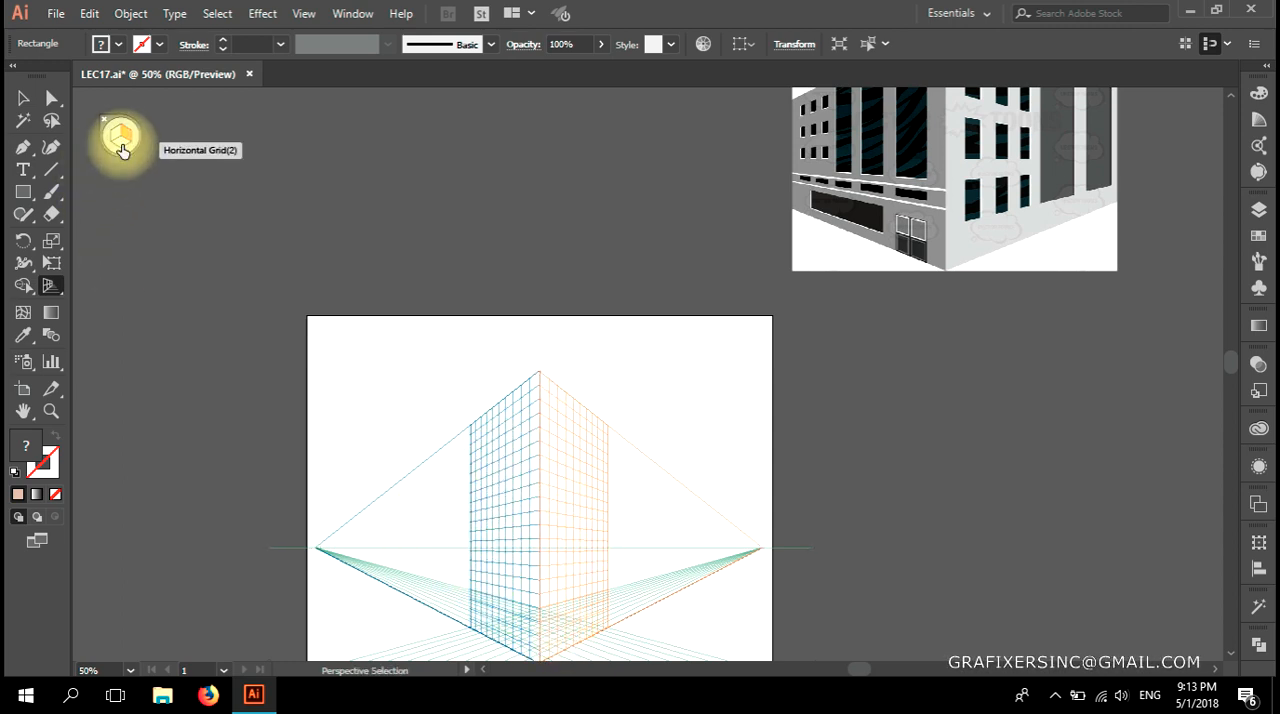
pyautogui.click(122, 149)
pyautogui.hotkey('shift', 'p')
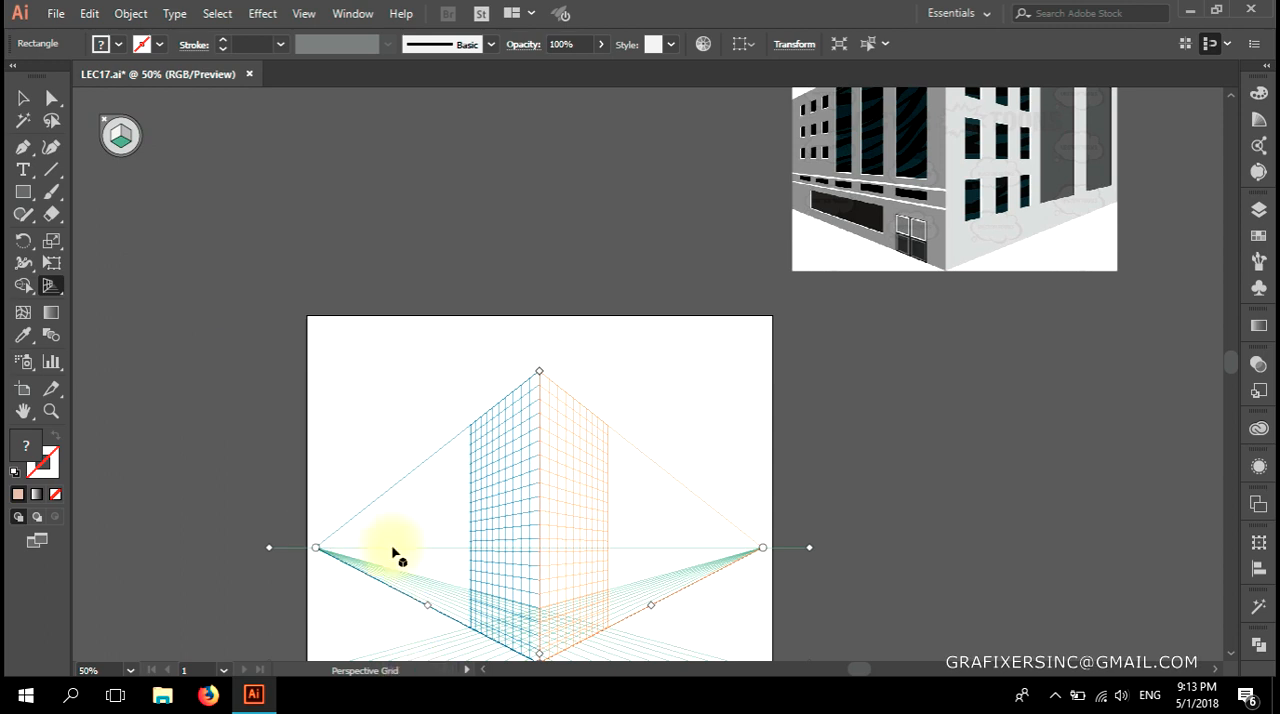
pyautogui.scroll(-2, 598, 625)
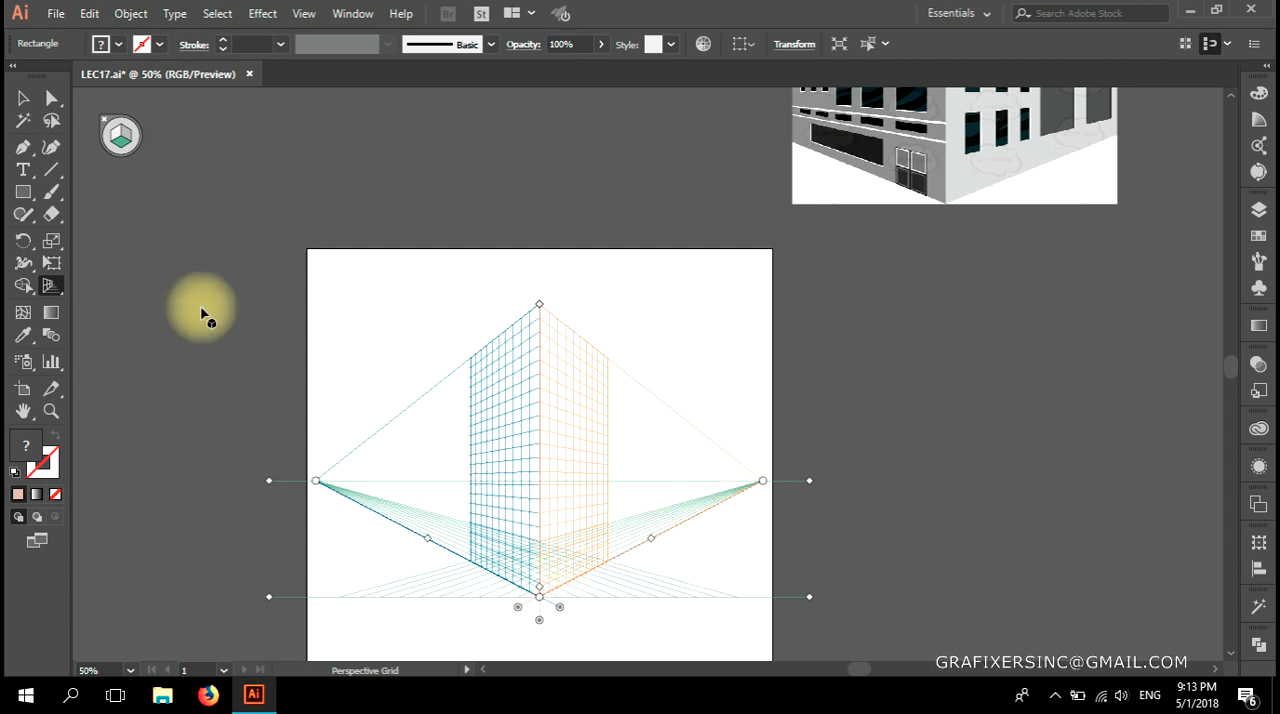
# Switch the active plane to the right grid, over to the left grid, and back to the right grid.
pyautogui.click(127, 136)
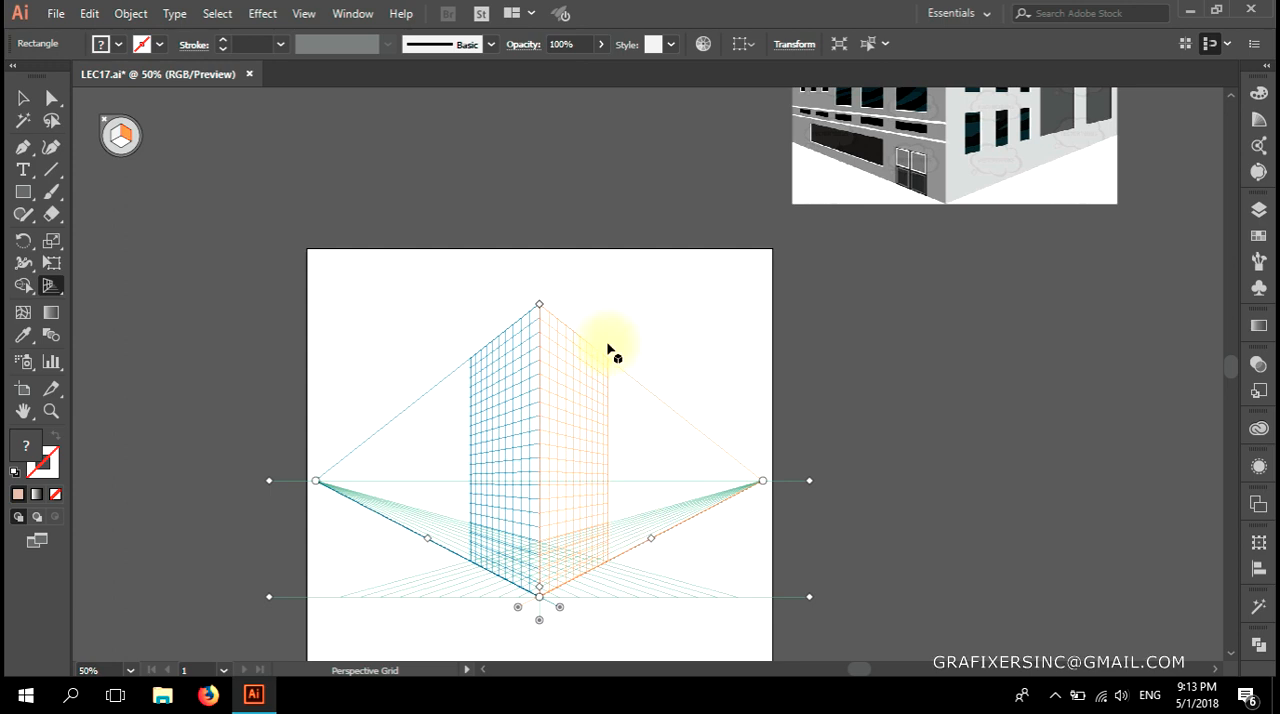
pyautogui.click(114, 138)
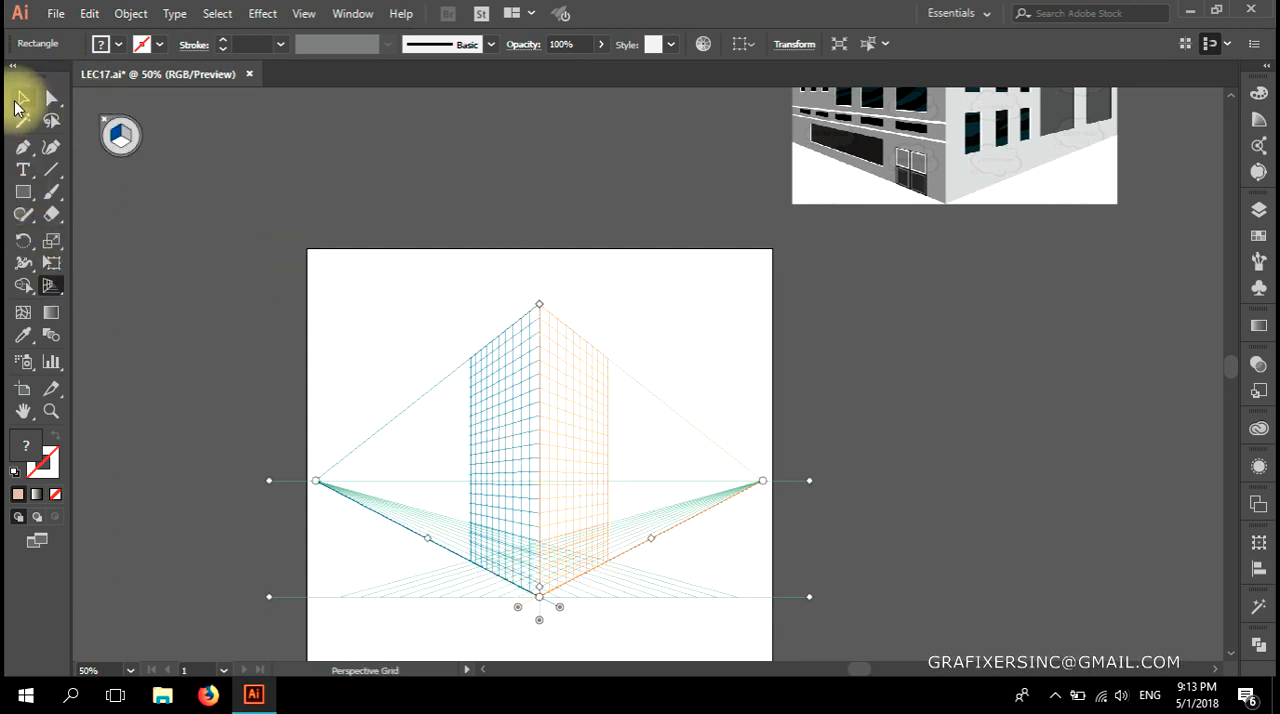
pyautogui.click(125, 137)
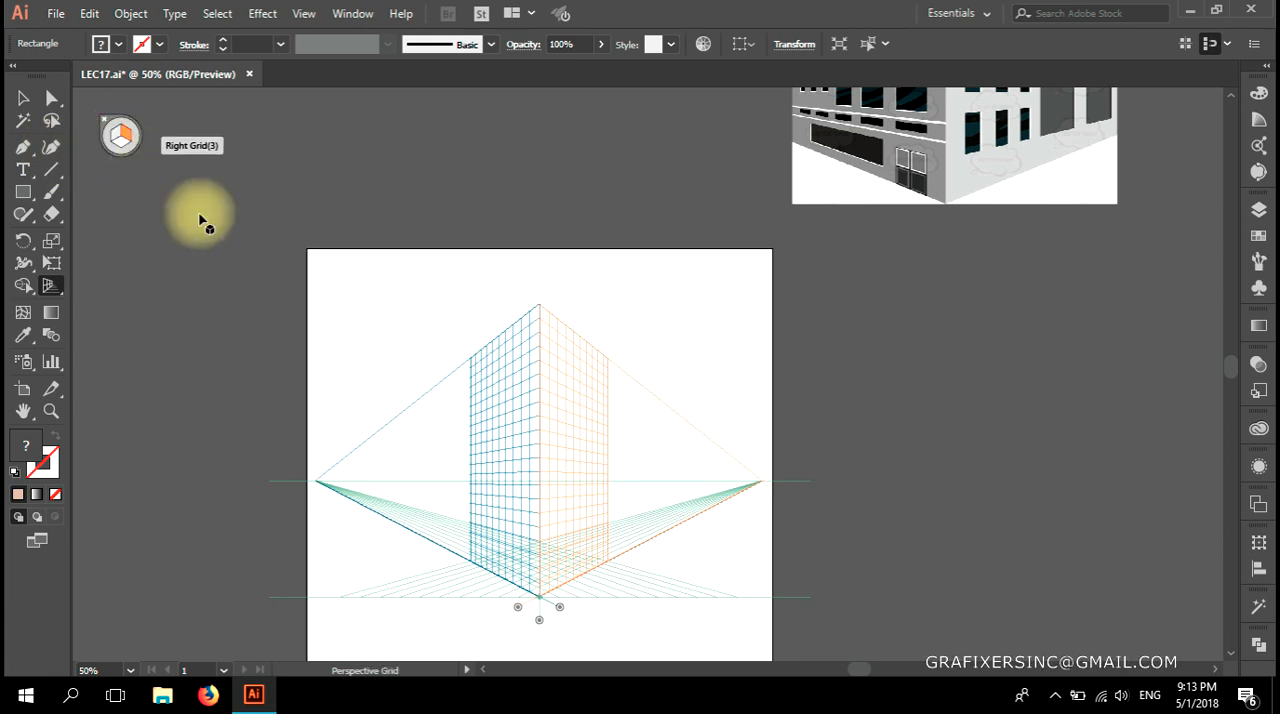
# Place the facade with two tall windows on the right grid plane, against the central vertical edge, with Perspective Selection.
pyautogui.scroll(-1, 849, 457)
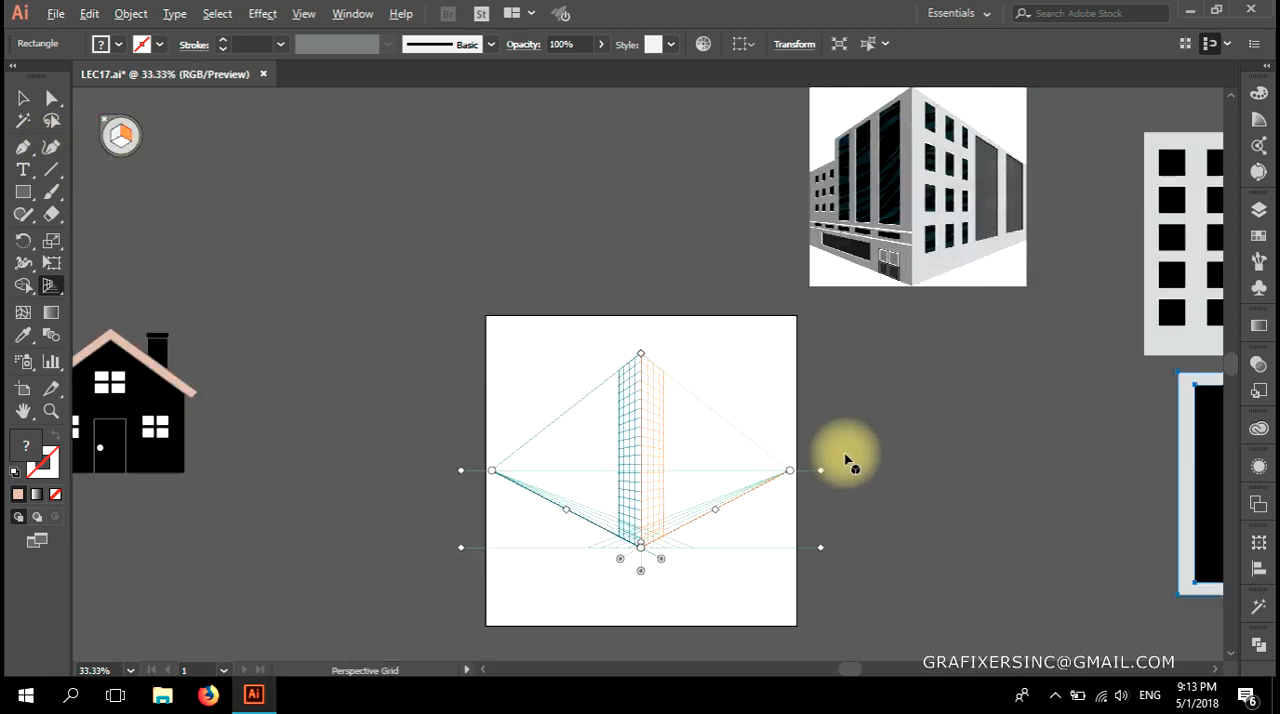
pyautogui.moveTo(849, 457); pyautogui.dragTo(729, 426)
pyautogui.hotkey('shift', 'v')
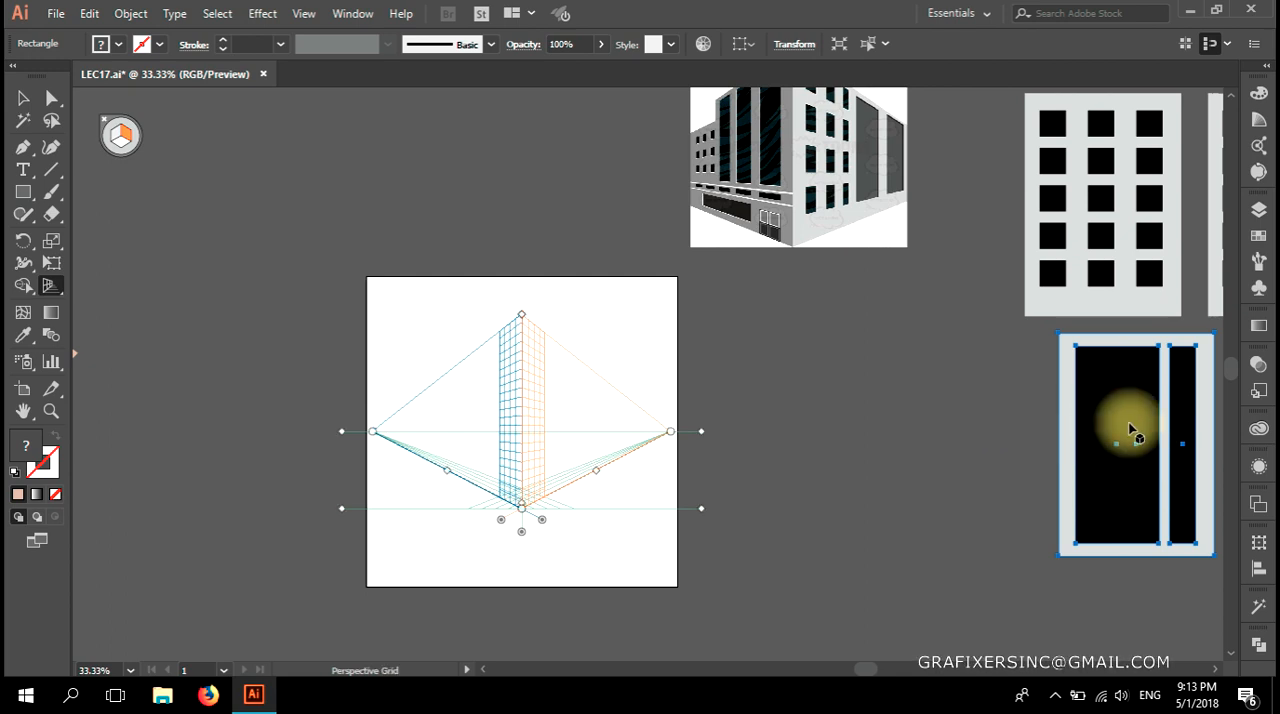
pyautogui.click(1097, 480)
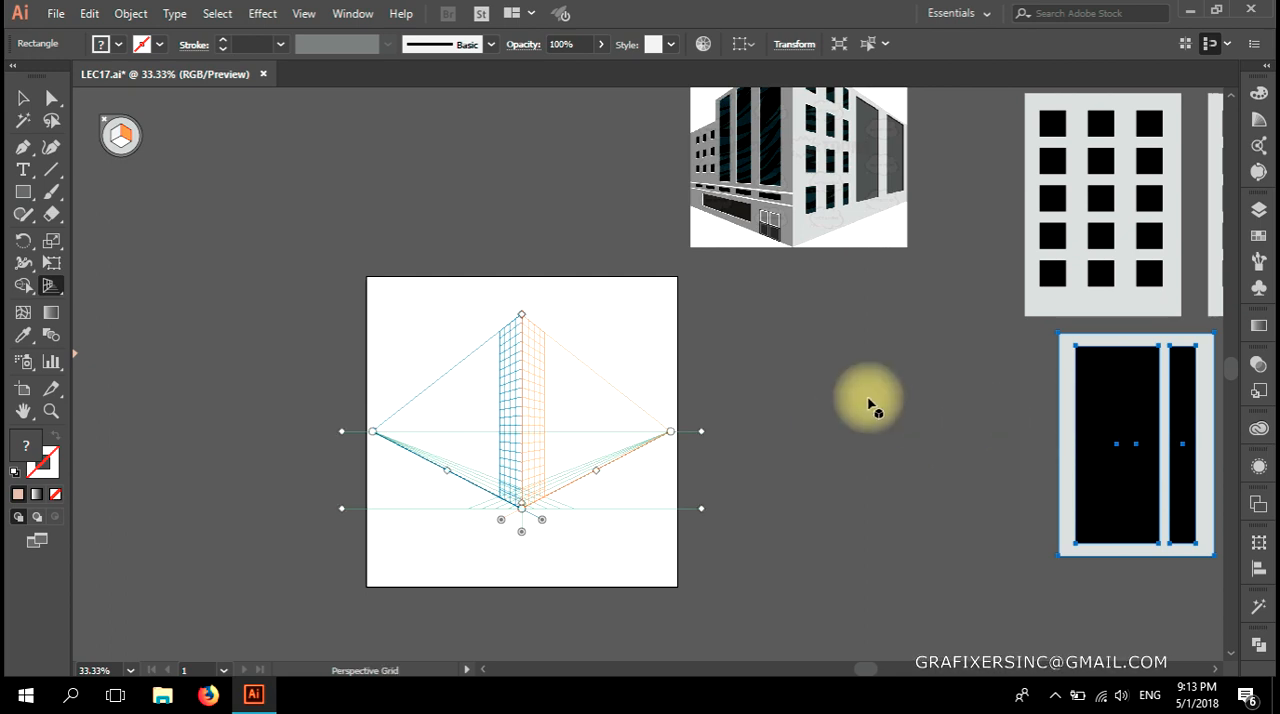
pyautogui.hotkey('shift', 'v')
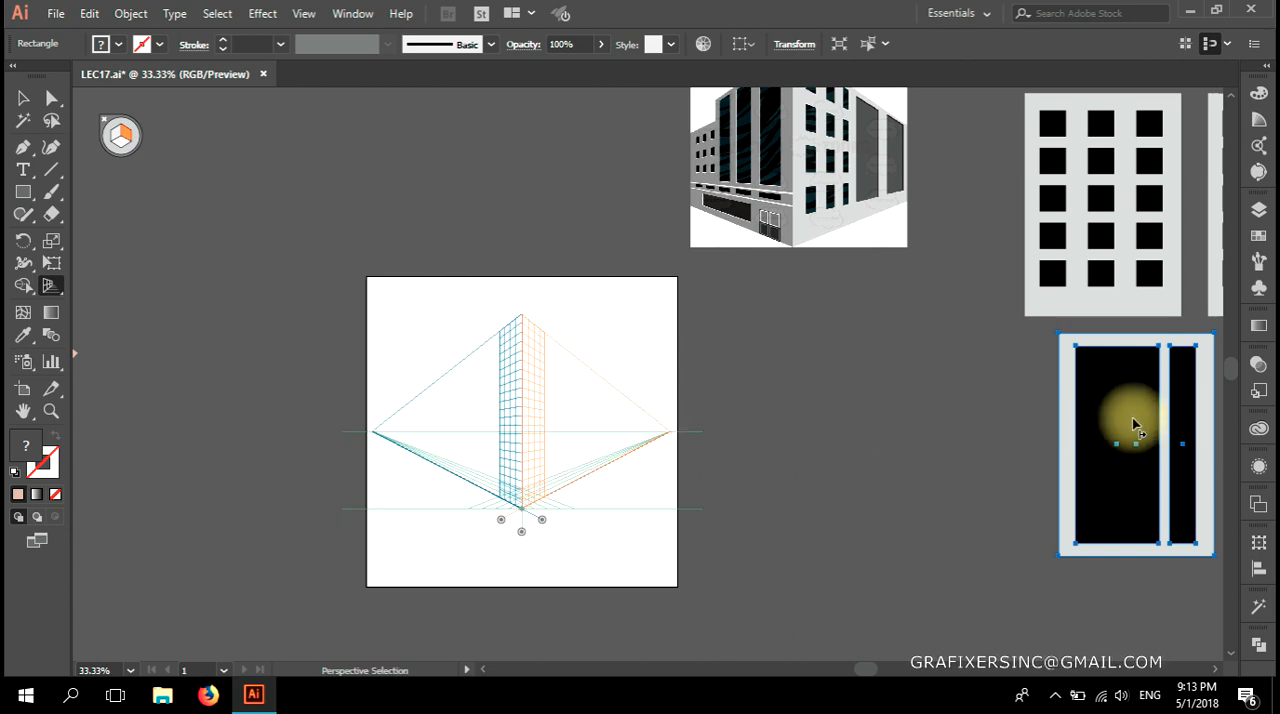
pyautogui.moveTo(1135, 422); pyautogui.dragTo(578, 392)
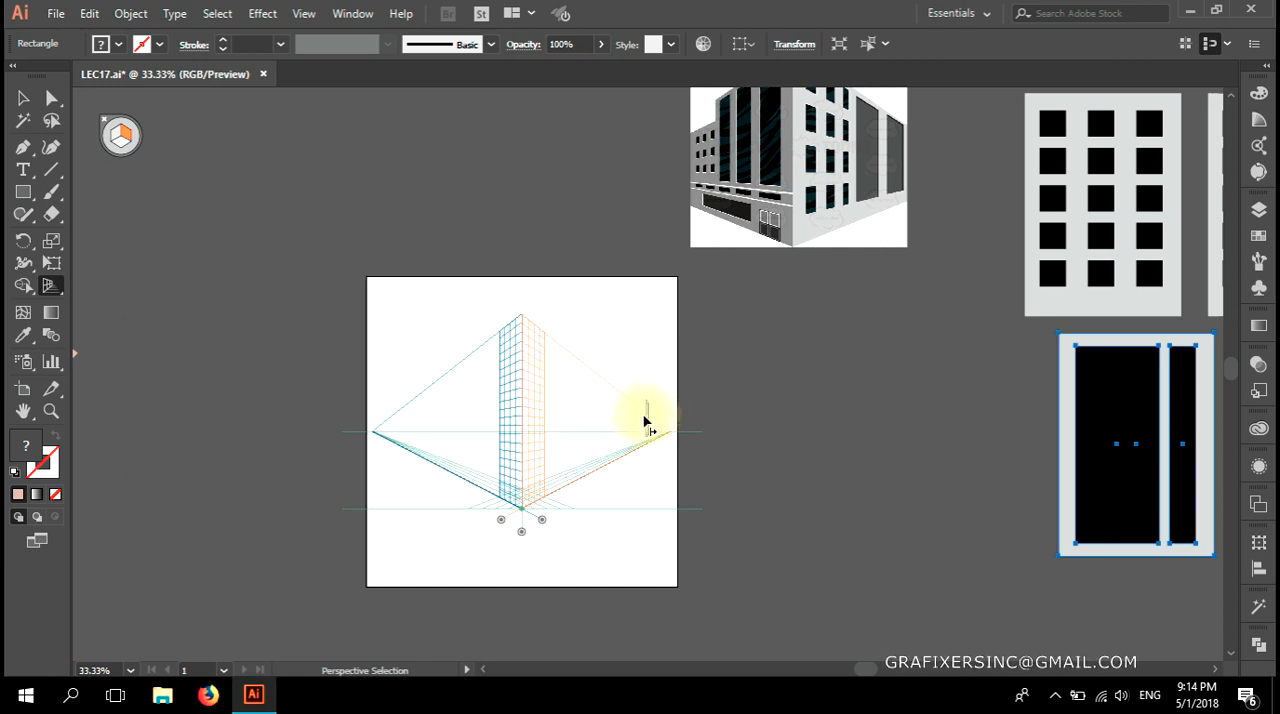
pyautogui.moveTo(516, 427); pyautogui.dragTo(477, 420)
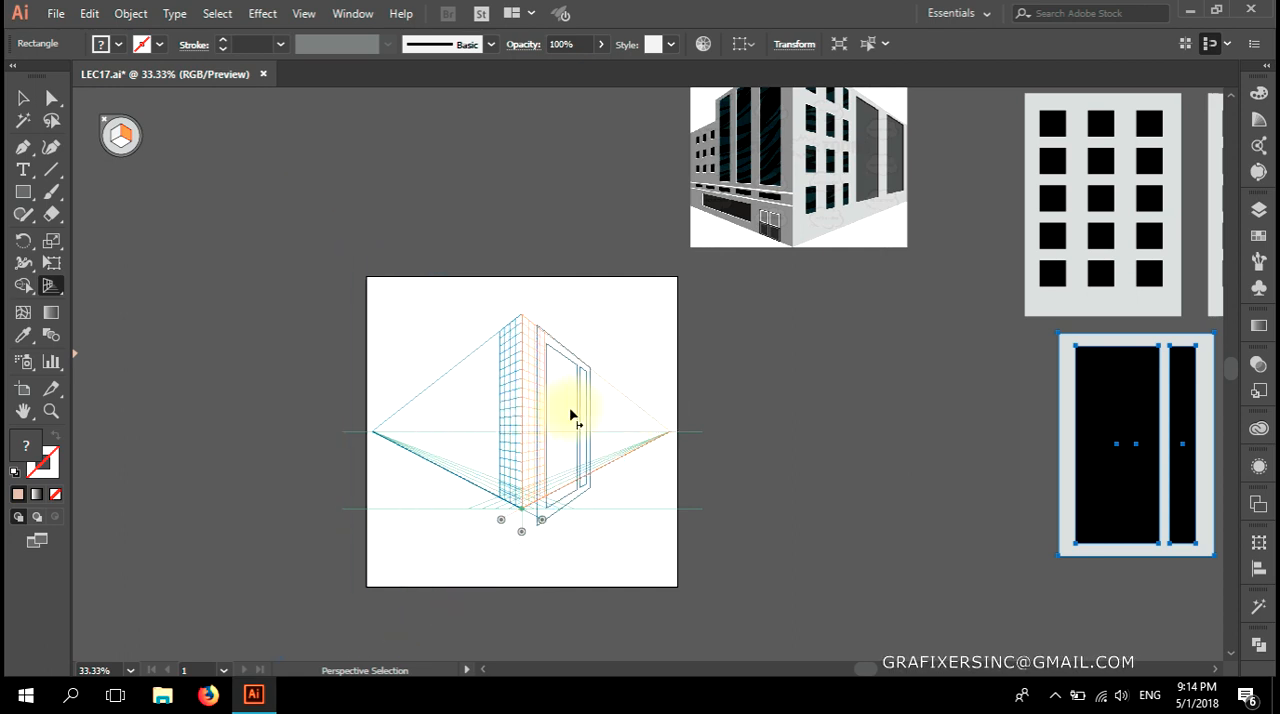
pyautogui.moveTo(558, 403); pyautogui.dragTo(563, 398)
# Shift the tall-window facade slightly up so its base sits on the right grid's ground line.
pyautogui.scroll(3, 508, 514)
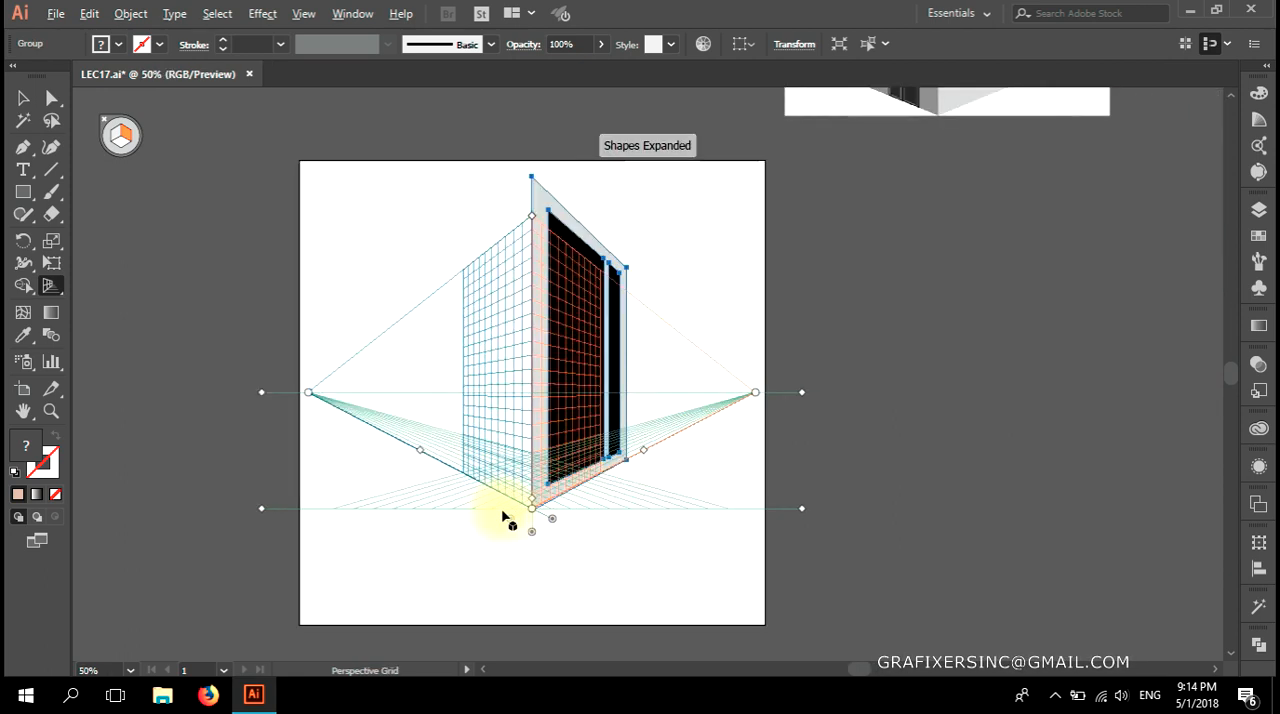
pyautogui.scroll(3, 626, 462)
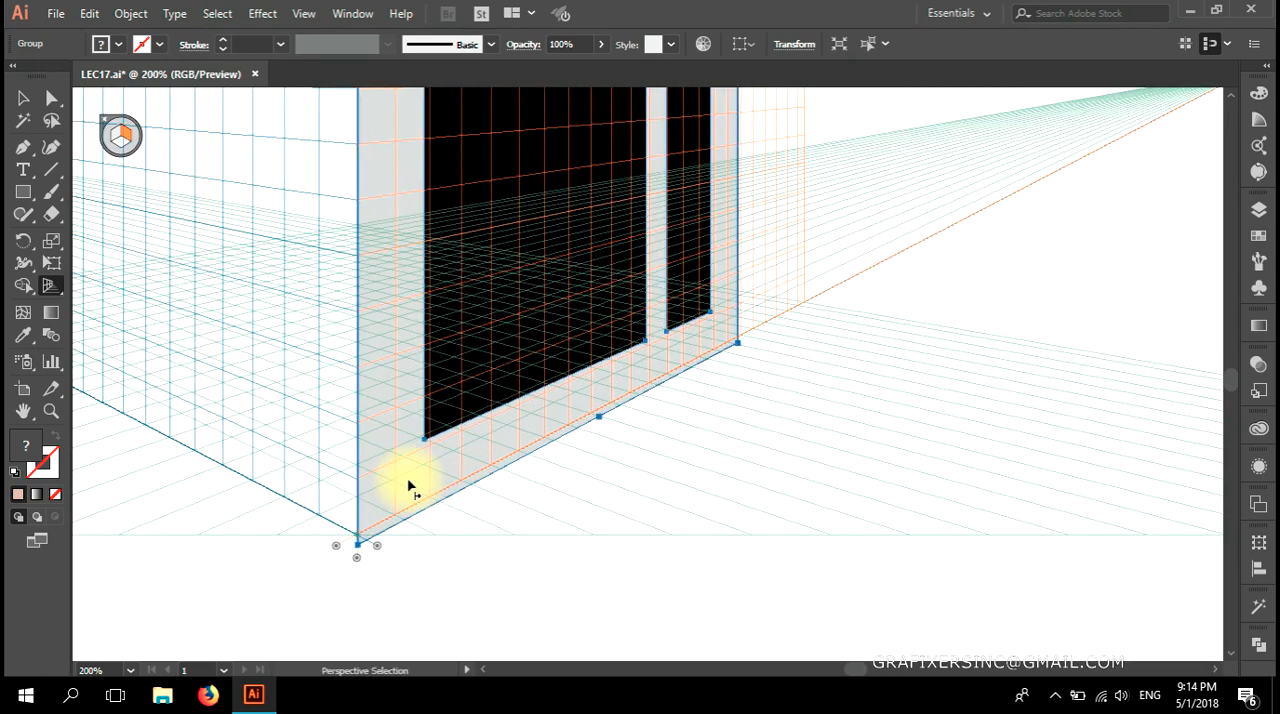
pyautogui.moveTo(395, 500); pyautogui.dragTo(395, 490)
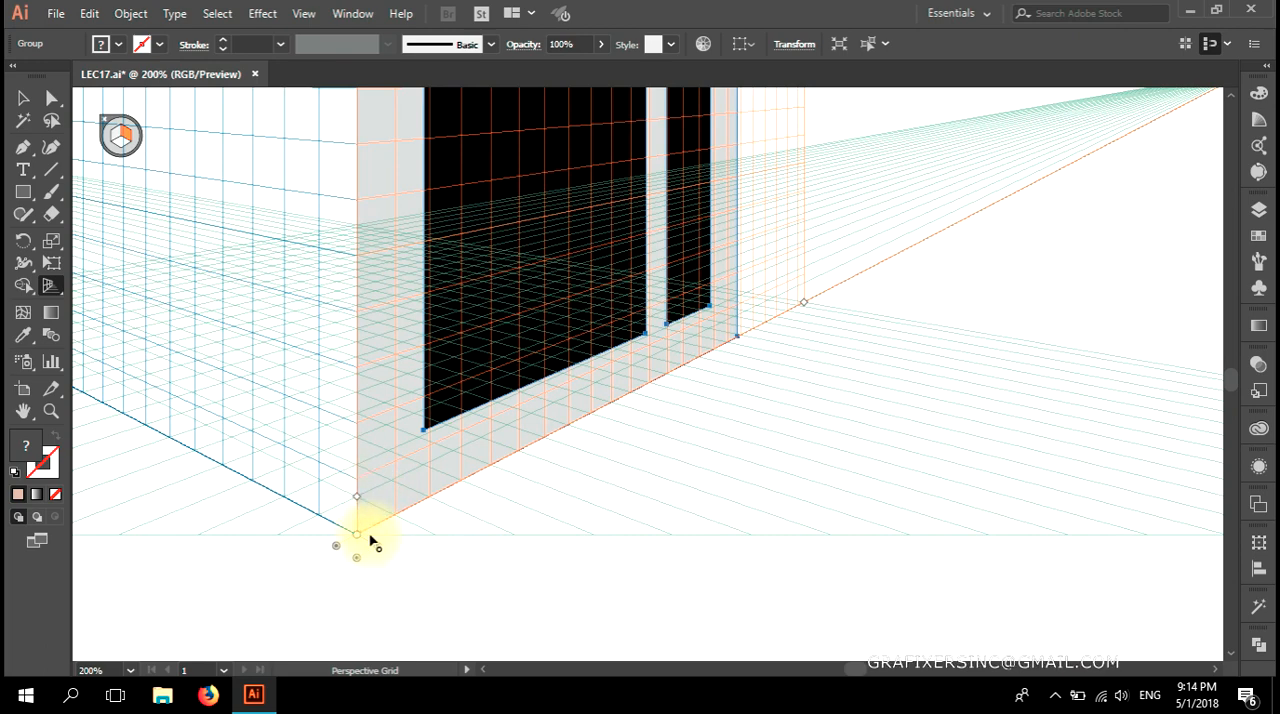
# Lower the top edge of the tall-window facade to the right grid's upper perspective line.
pyautogui.scroll(5, 455, 517)
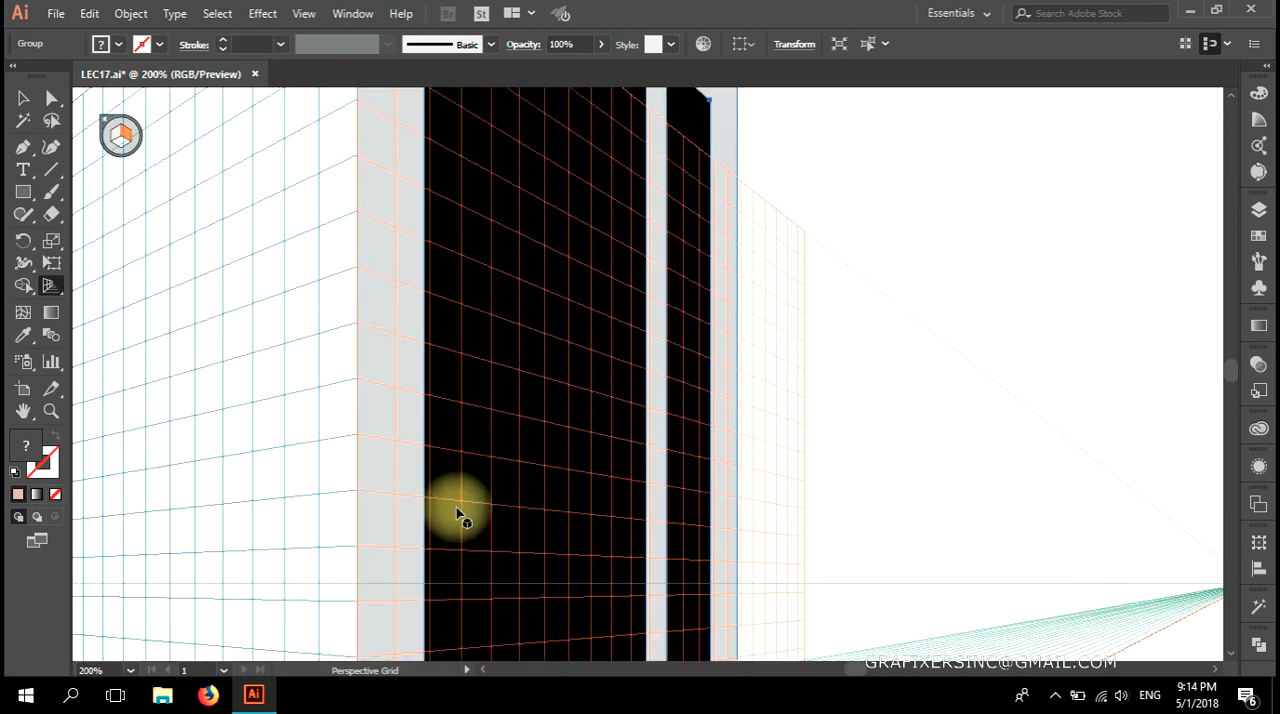
pyautogui.scroll(2, 457, 513)
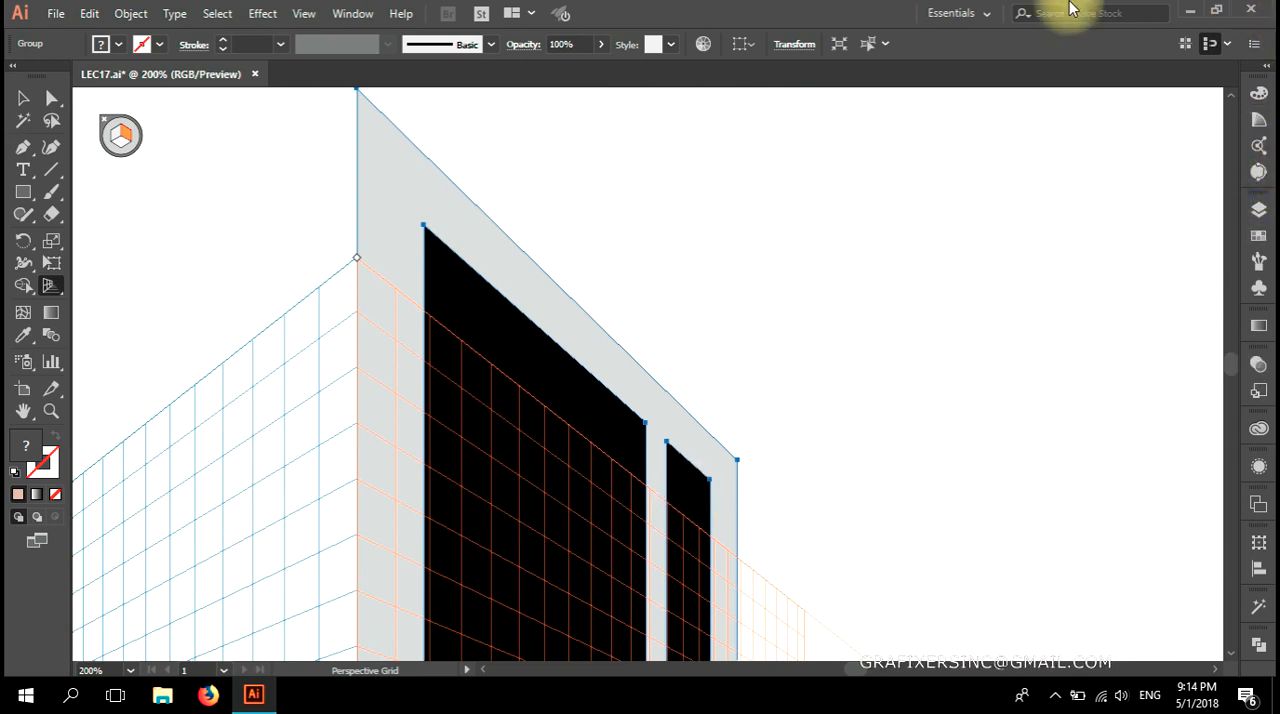
pyautogui.hotkey('shift', 'v')
pyautogui.moveTo(600, 330); pyautogui.dragTo(588, 440)
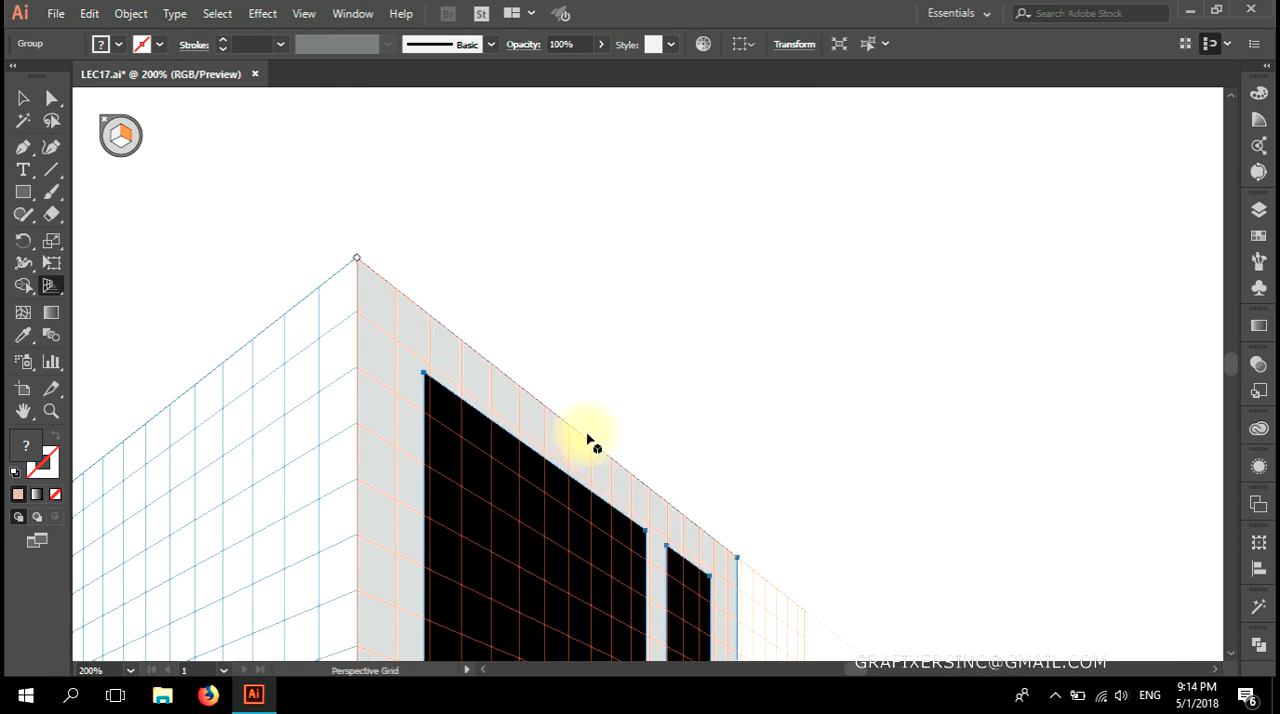
# Place the flat three-column window facade on the right grid plane, just beyond the tall-window facade.
pyautogui.scroll(-4, 588, 437)
pyautogui.moveTo(600, 520); pyautogui.dragTo(578, 431)
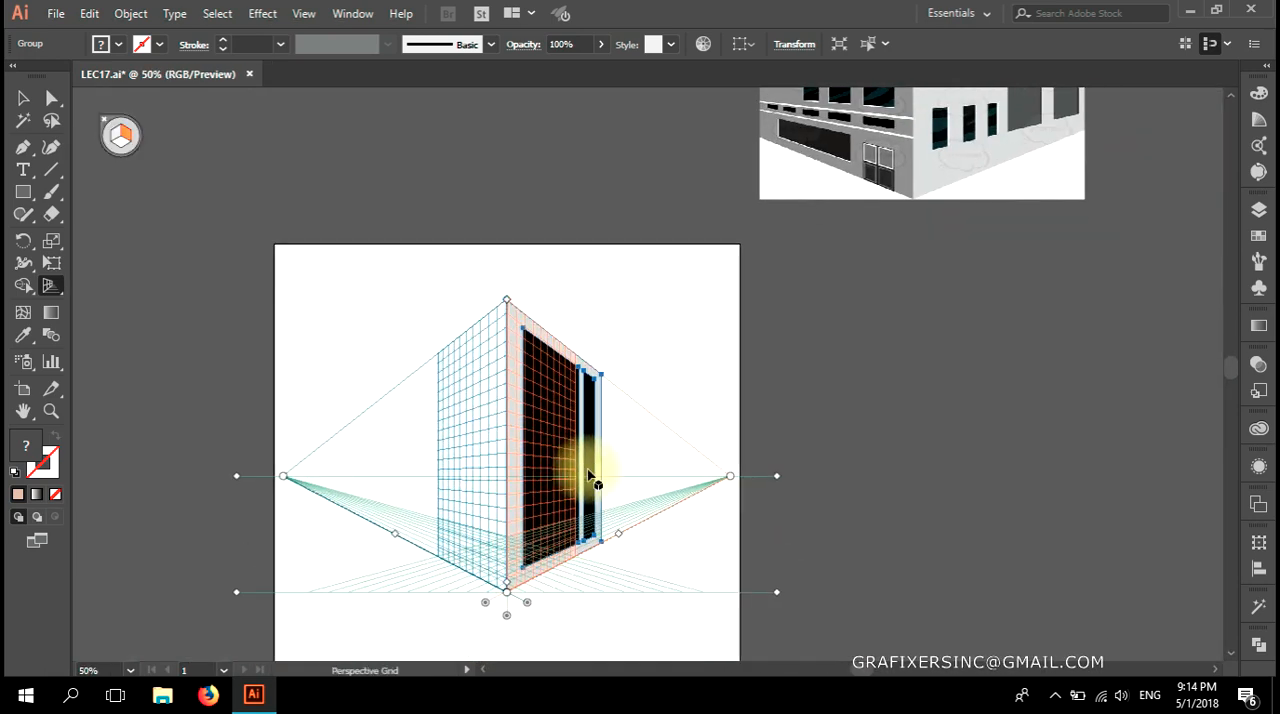
pyautogui.moveTo(656, 383); pyautogui.dragTo(510, 502)
pyautogui.moveTo(1123, 271); pyautogui.dragTo(589, 327)
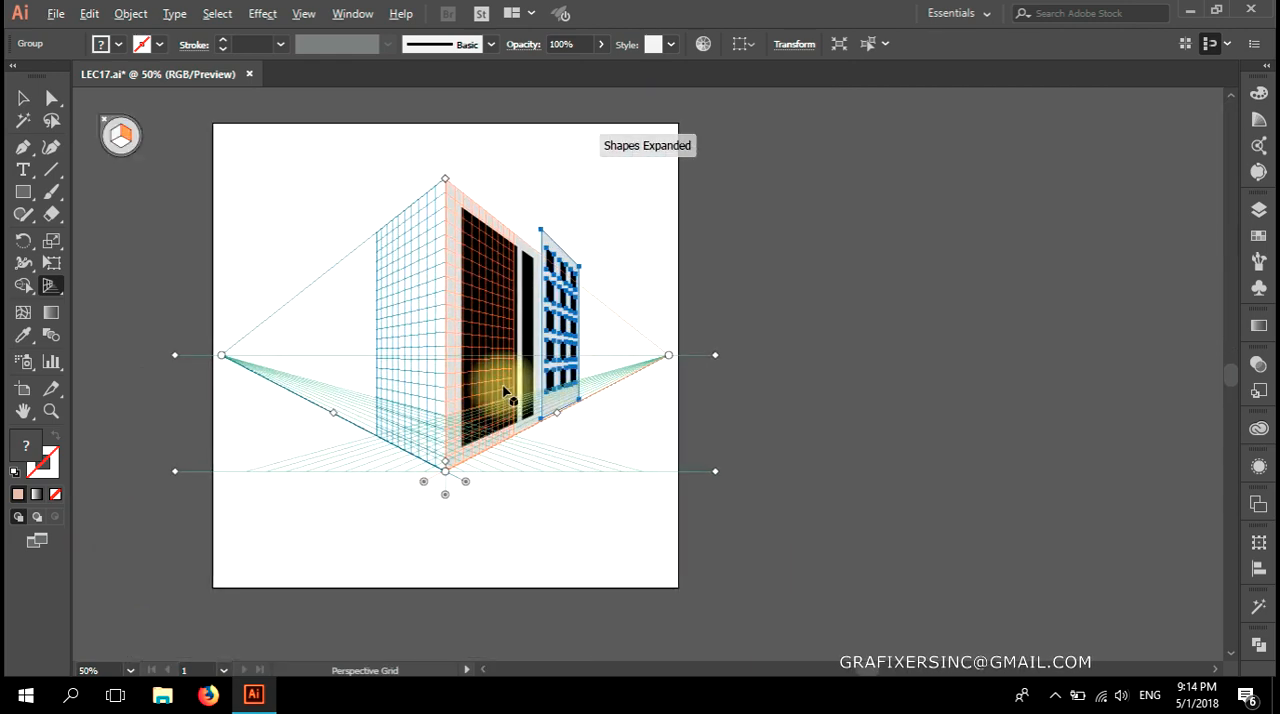
# Align the three-column facade's base with the ground line and butt its edge against the tall-window facade.
pyautogui.scroll(3, 527, 386)
pyautogui.scroll(4, 533, 388)
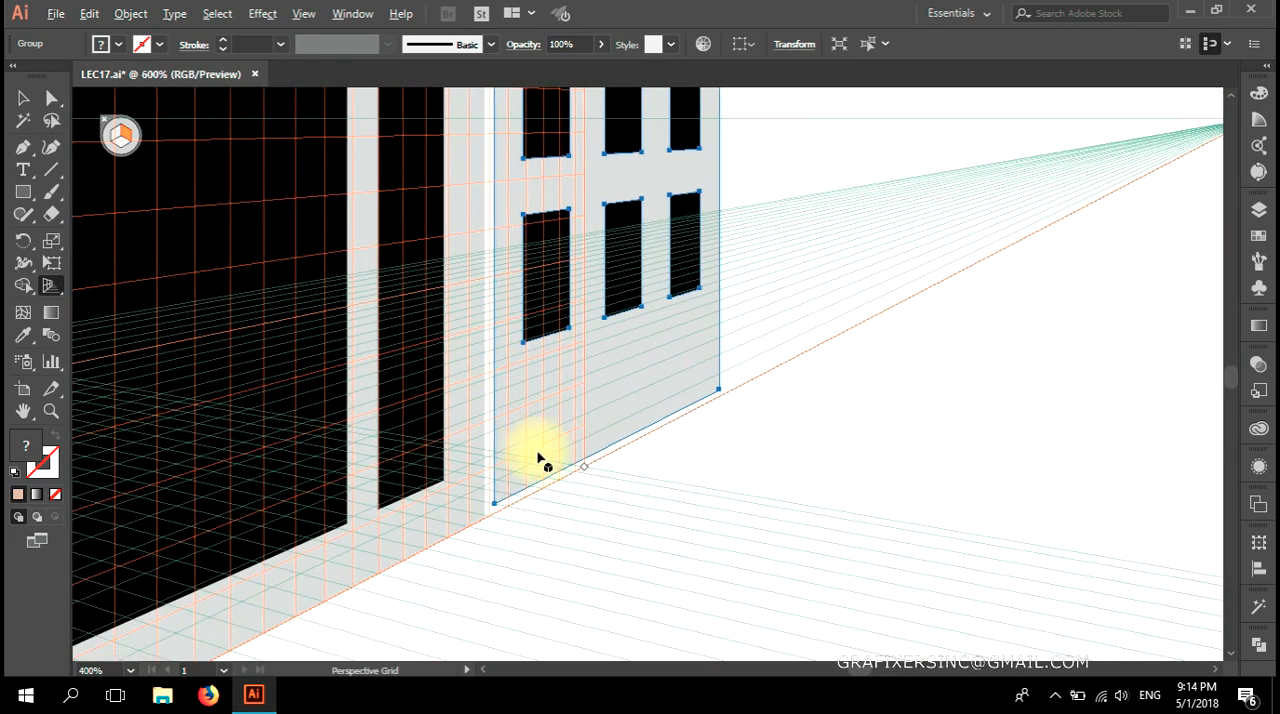
pyautogui.moveTo(531, 412); pyautogui.dragTo(524, 434)
pyautogui.scroll(4, 463, 562)
pyautogui.press('space')
pyautogui.moveTo(420, 546); pyautogui.dragTo(437, 503)
pyautogui.scroll(-5, 549, 508)
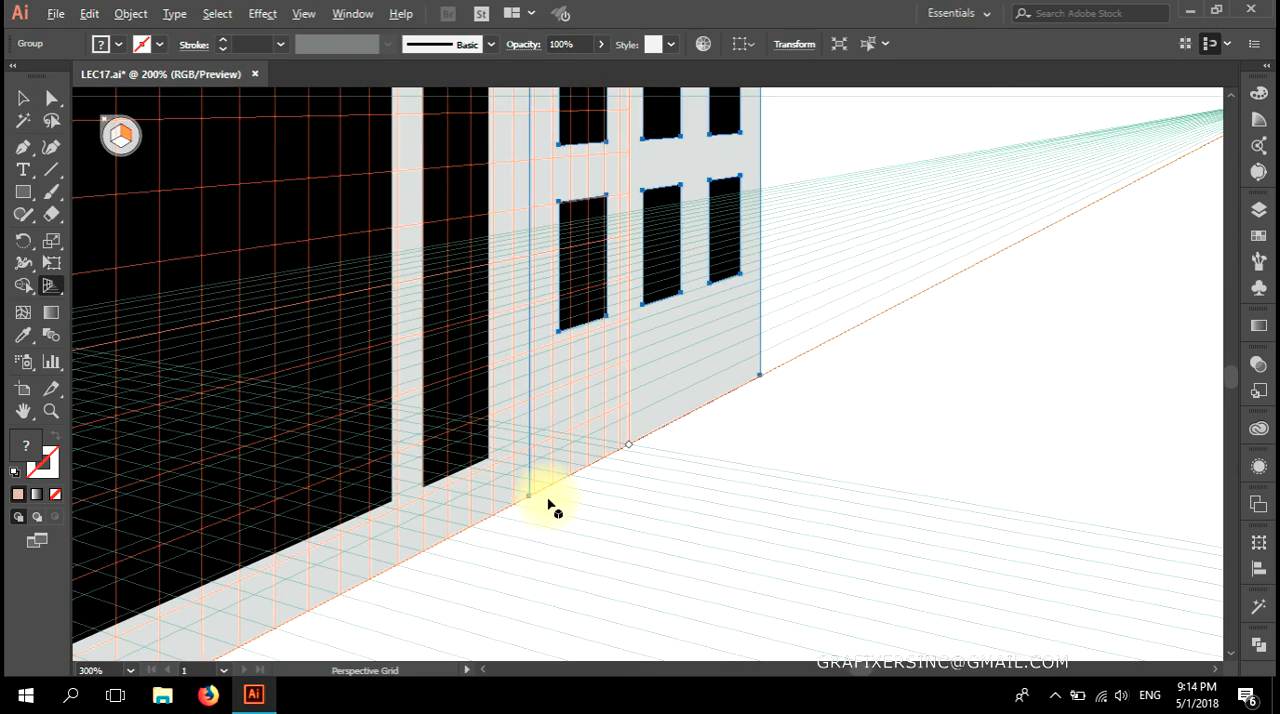
# Lower the top edge of the three-column facade to the right grid's upper perspective line and deselect it.
pyautogui.scroll(-3, 549, 508)
pyautogui.hscroll(-5, 586, 150)
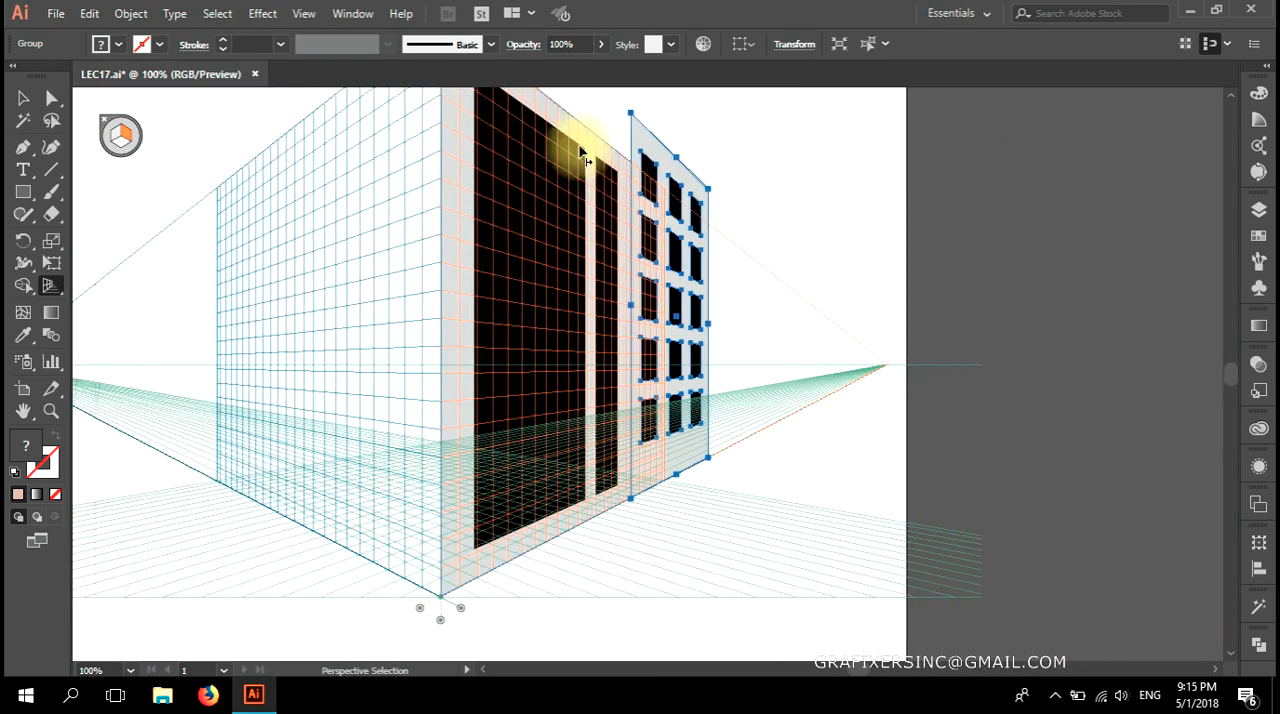
pyautogui.hscroll(-3, 760, 165)
pyautogui.scroll(3, 785, 165)
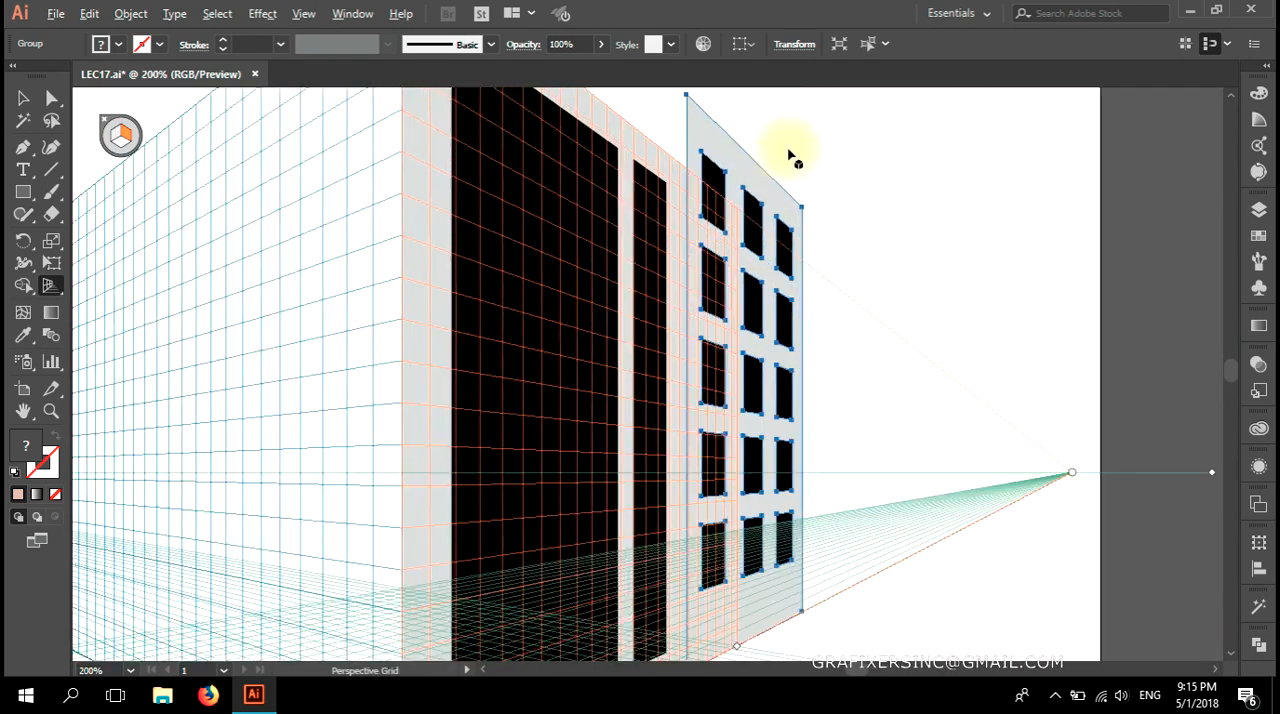
pyautogui.moveTo(560, 300); pyautogui.dragTo(542, 405)
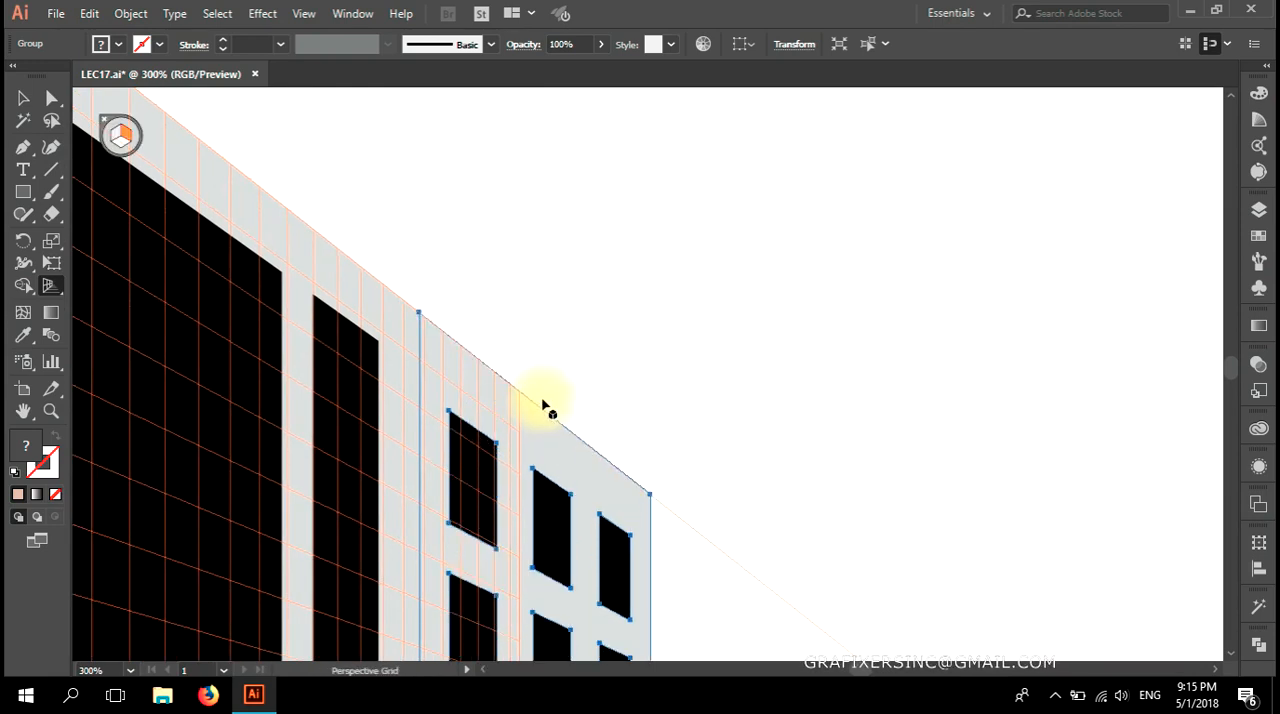
pyautogui.scroll(-4, 543, 402)
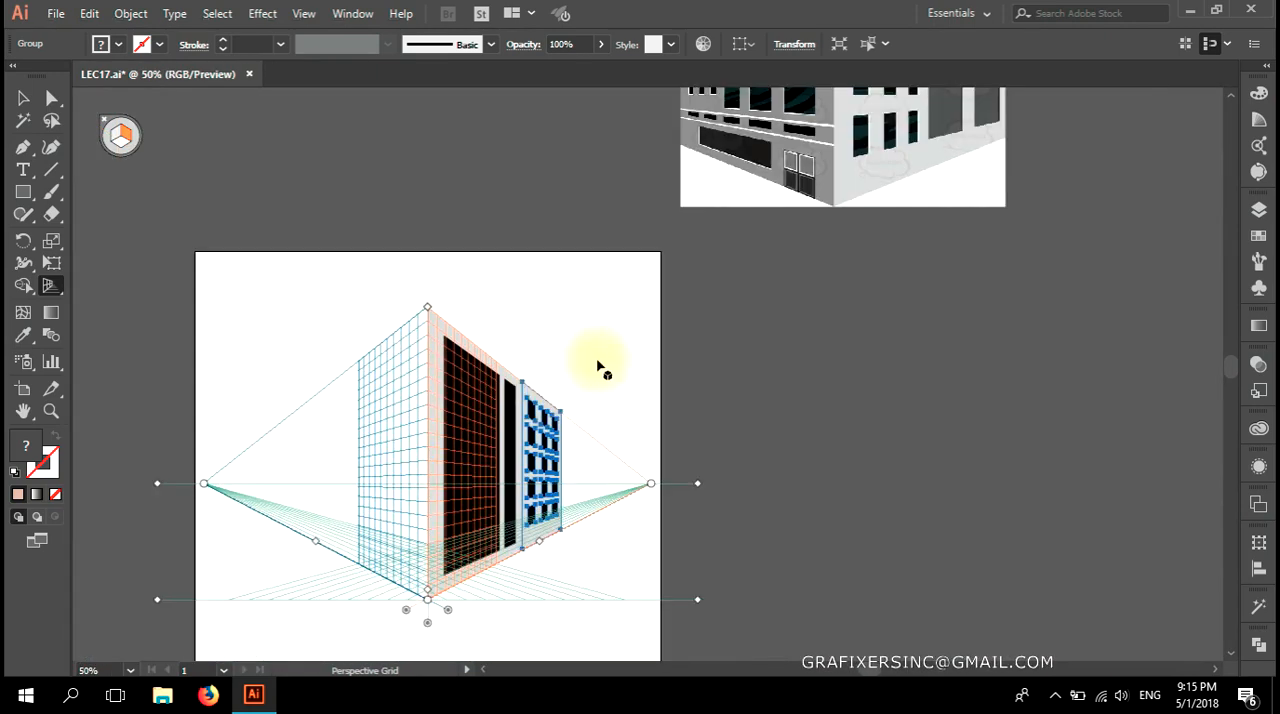
pyautogui.press('a')
pyautogui.click(598, 346)
# Place the flat facade with two columns of square windows on the left grid plane, beside the building's front corner.
pyautogui.scroll(-2, 609, 383)
pyautogui.moveTo(587, 443); pyautogui.dragTo(639, 457)
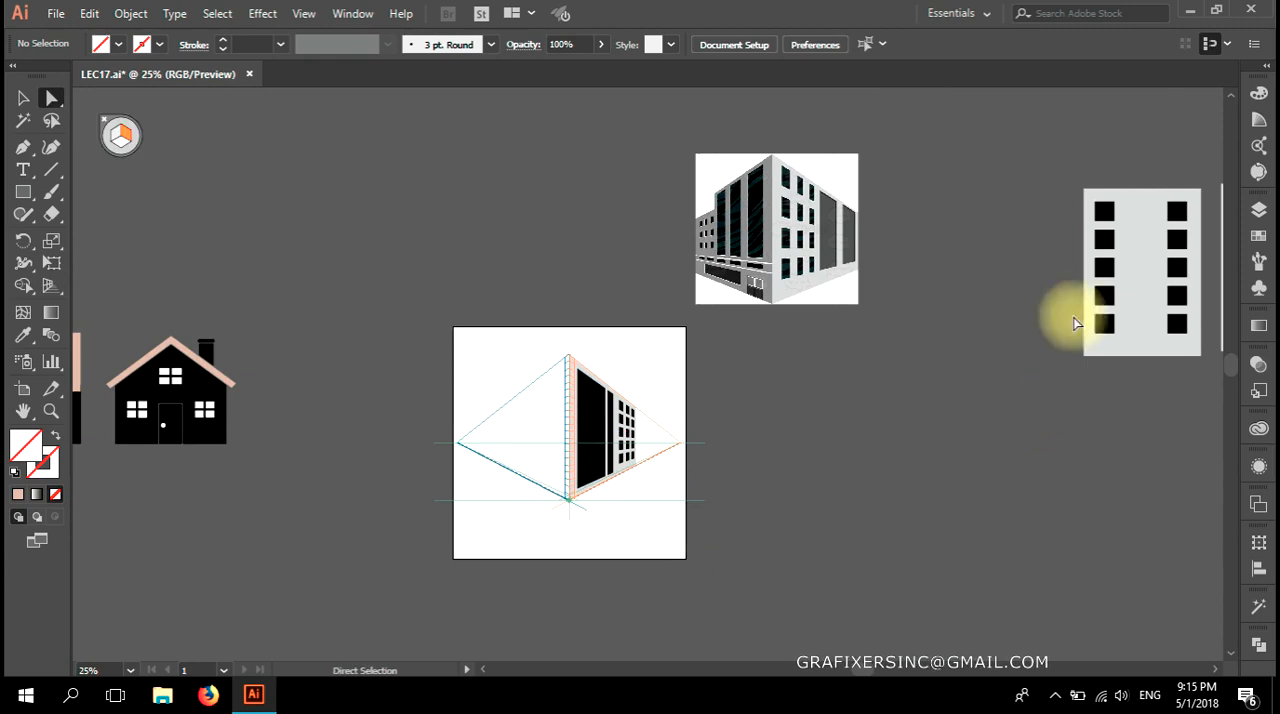
pyautogui.click(1022, 404)
pyautogui.moveTo(1022, 404); pyautogui.dragTo(797, 429)
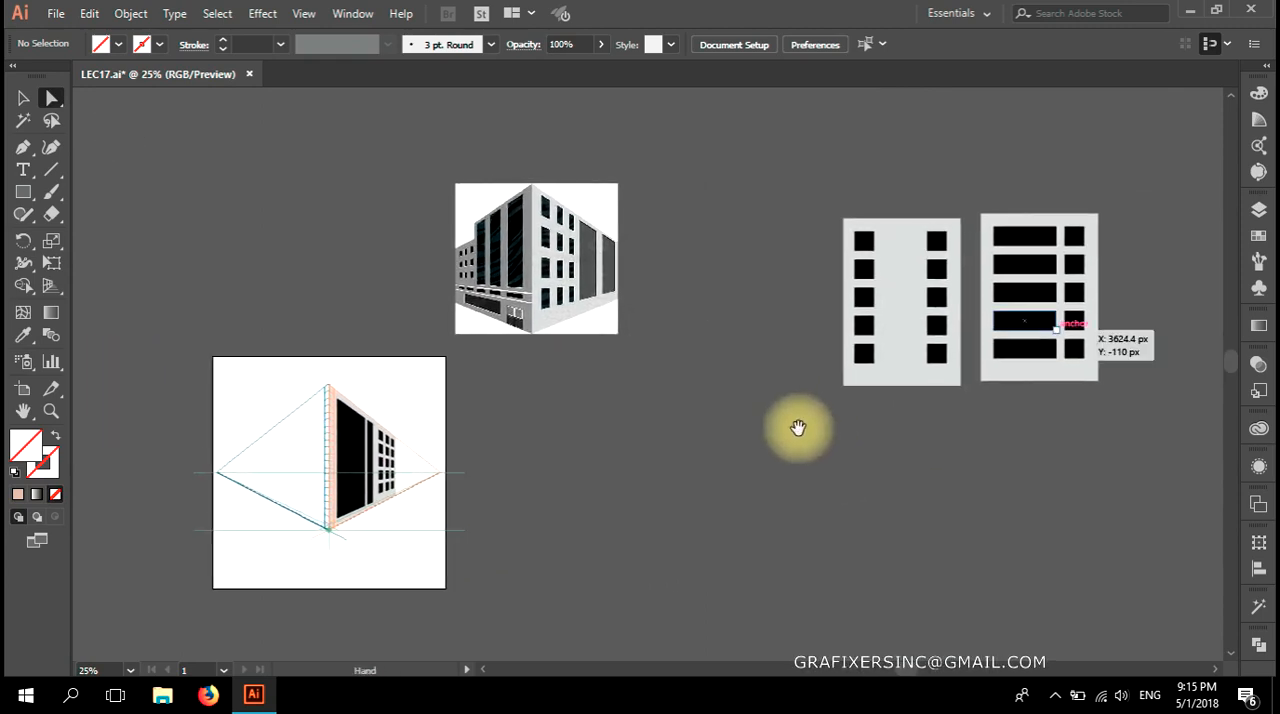
pyautogui.click(943, 349)
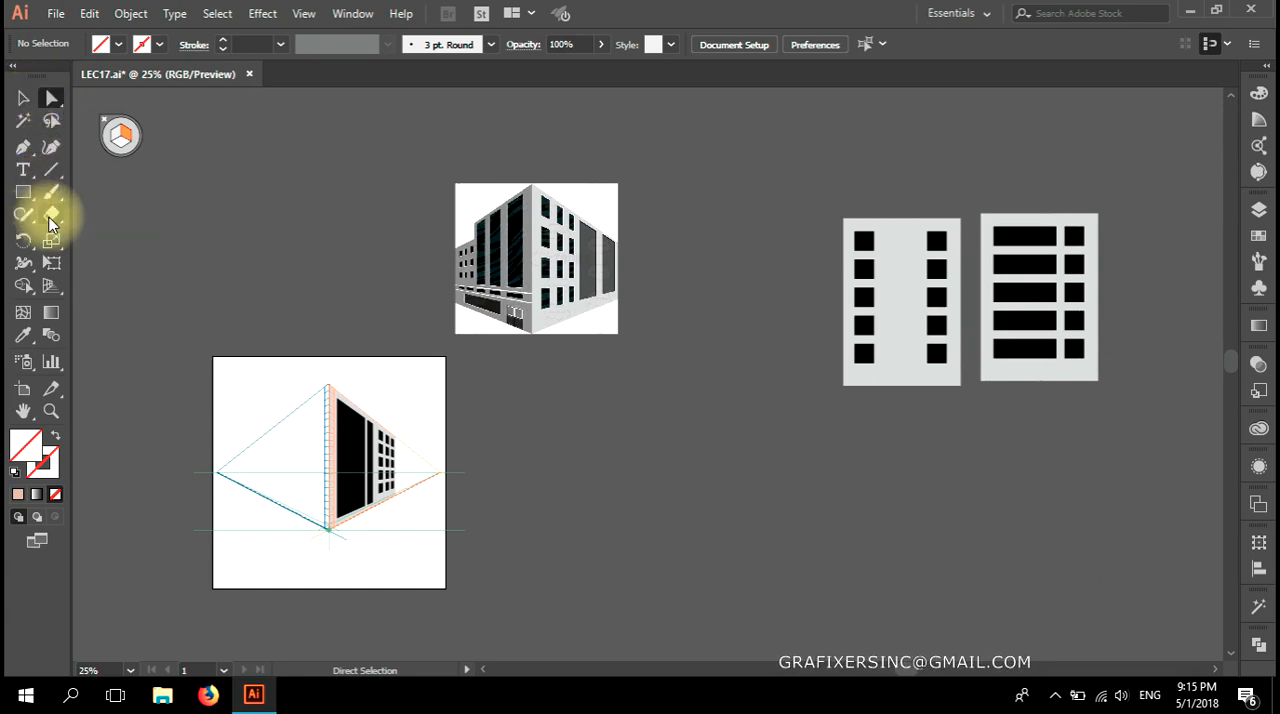
pyautogui.click(50, 263)
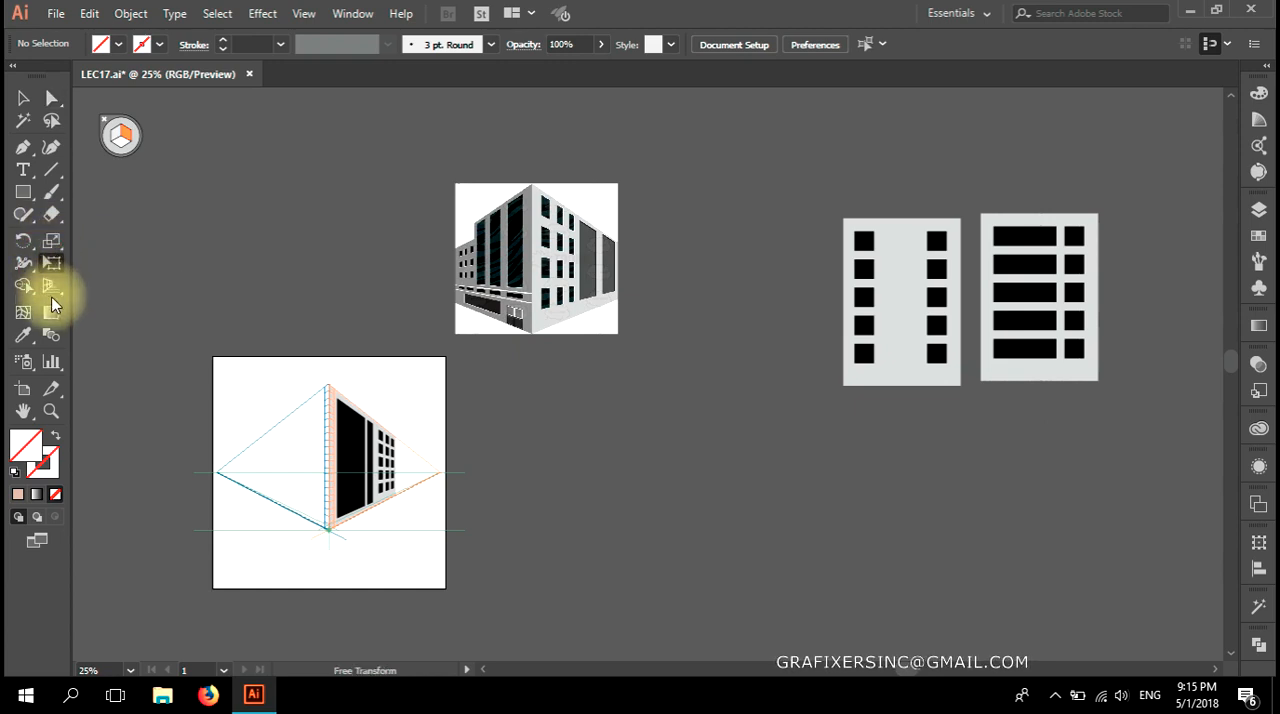
pyautogui.click(48, 290)
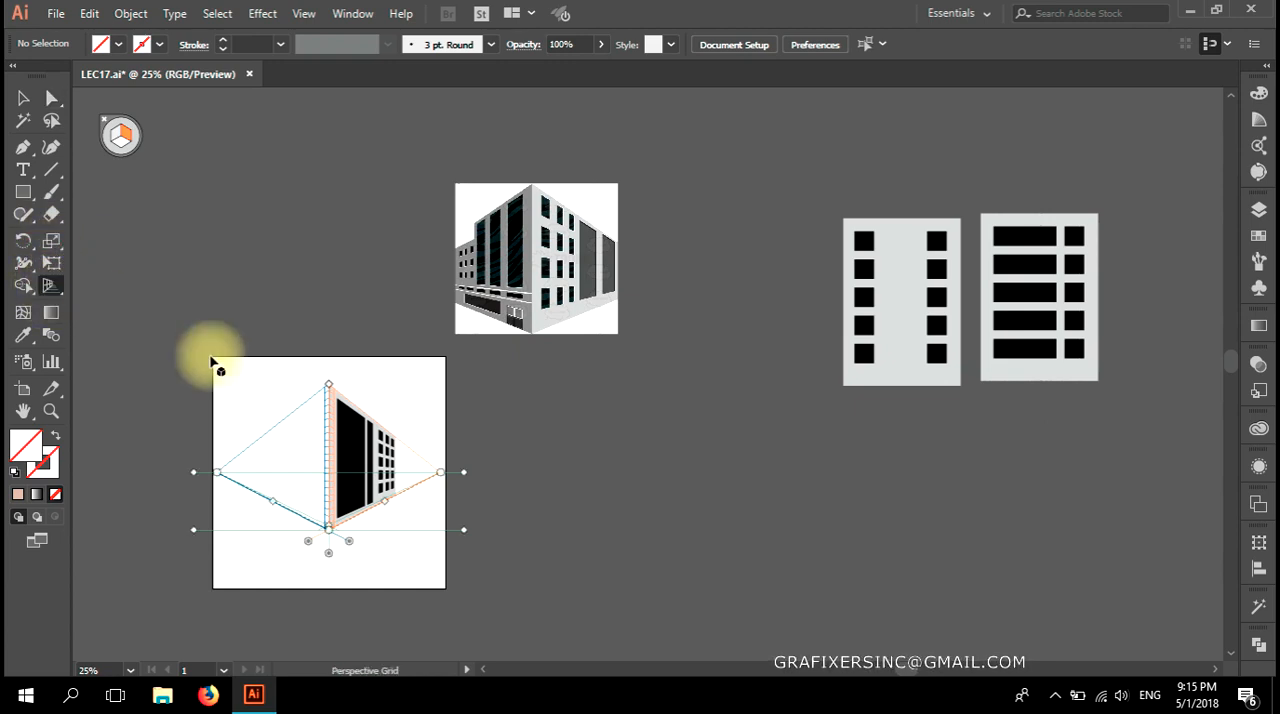
pyautogui.click(117, 137)
pyautogui.moveTo(930, 340); pyautogui.dragTo(307, 485)
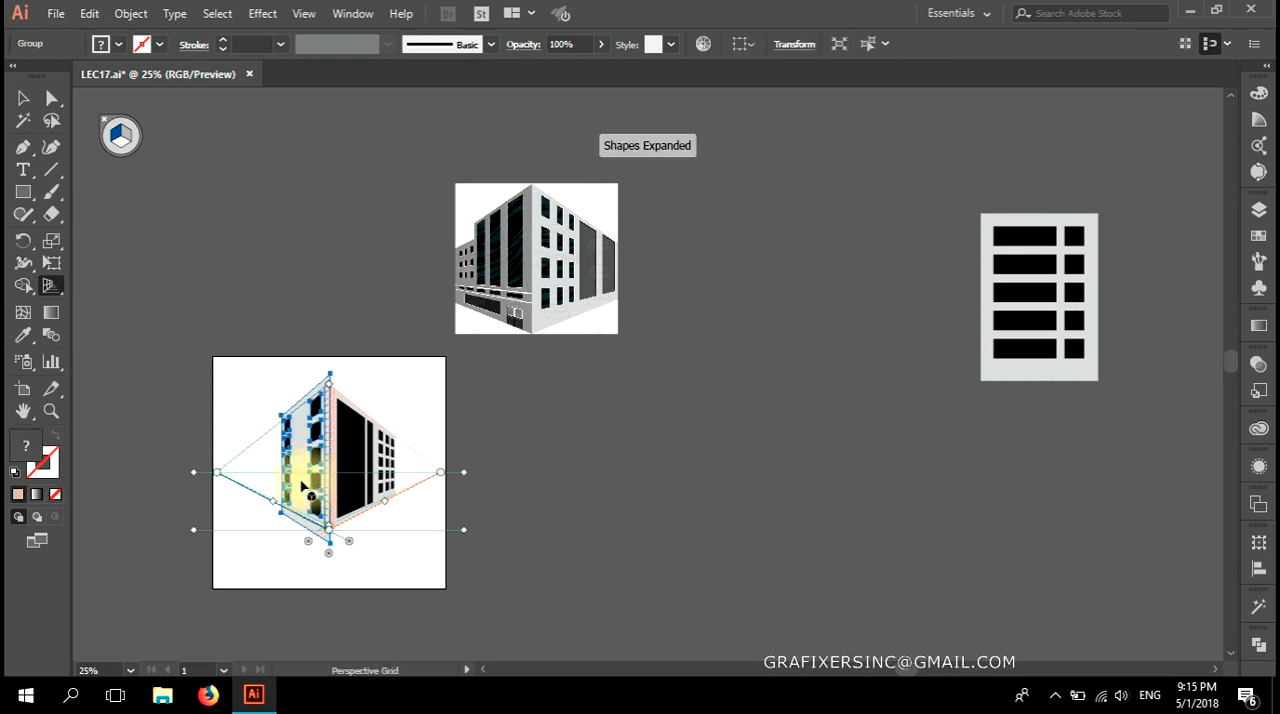
# Align the two-column facade's base with the left grid's ground line and its near edge with the building's corner.
pyautogui.scroll(5, 296, 511)
pyautogui.moveTo(419, 560); pyautogui.dragTo(480, 405)
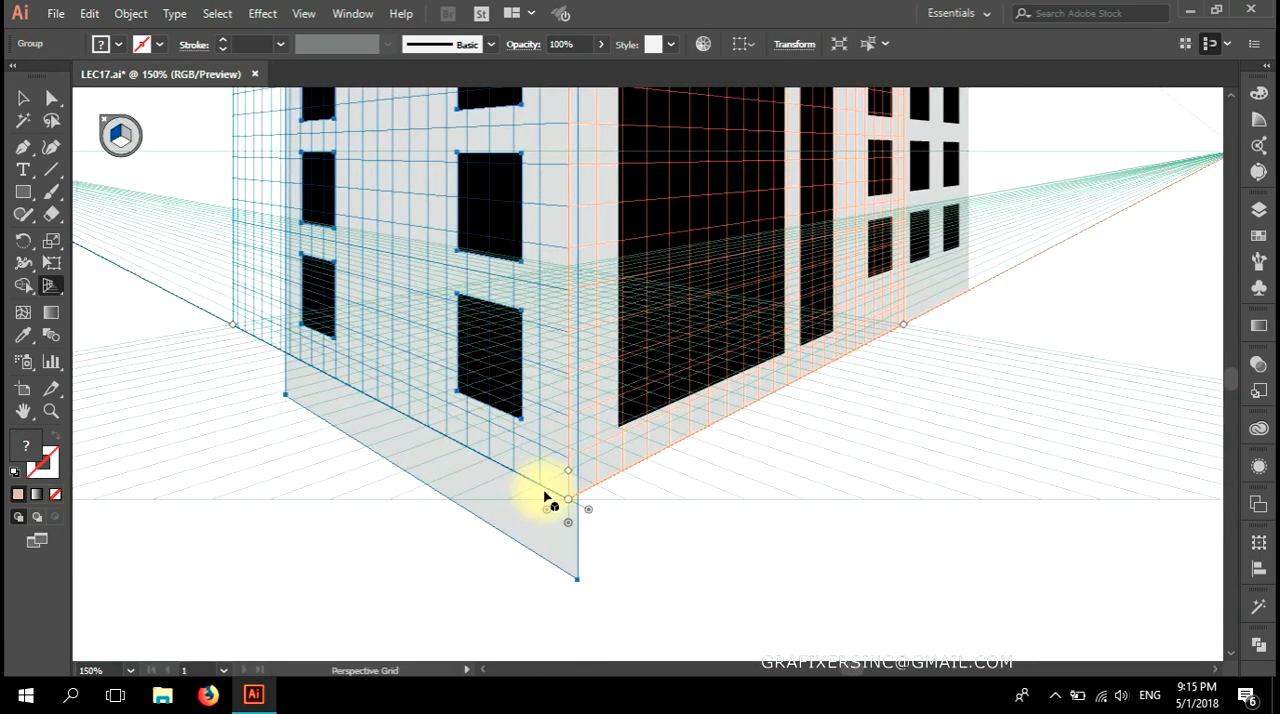
pyautogui.scroll(2, 545, 497)
pyautogui.moveTo(553, 583); pyautogui.dragTo(538, 428)
pyautogui.scroll(3, 566, 518)
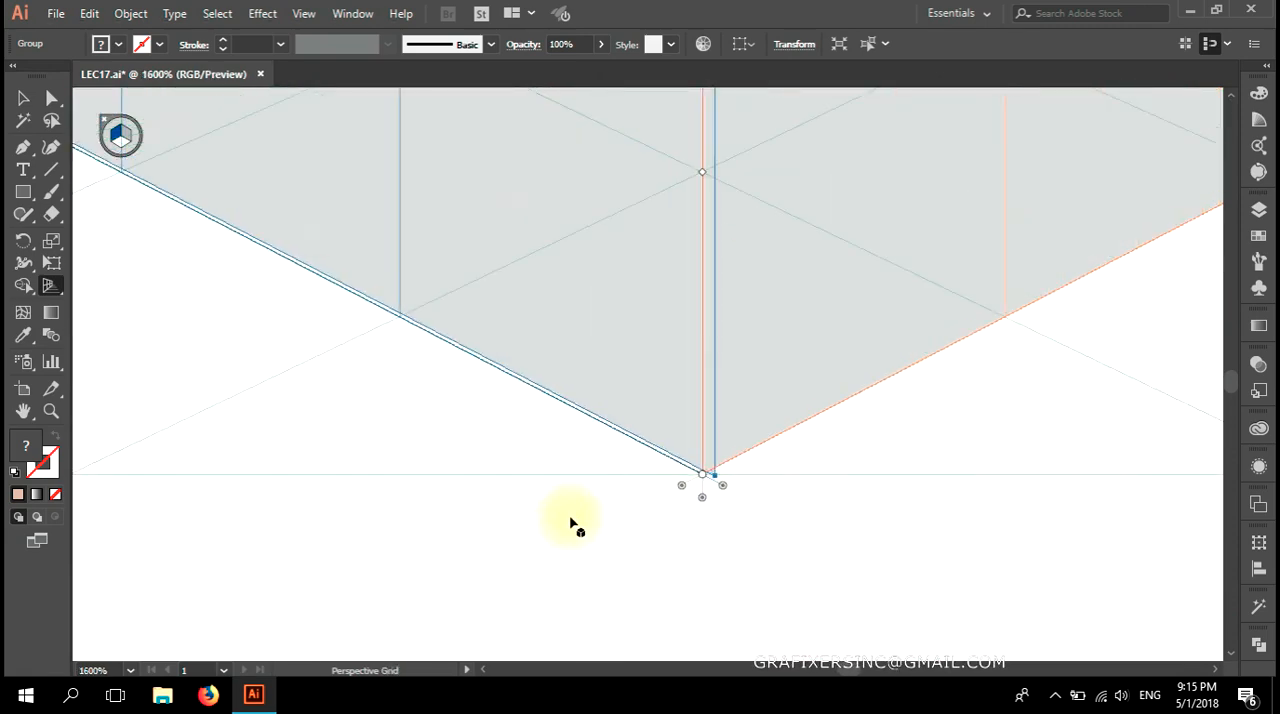
pyautogui.moveTo(667, 520); pyautogui.dragTo(643, 575)
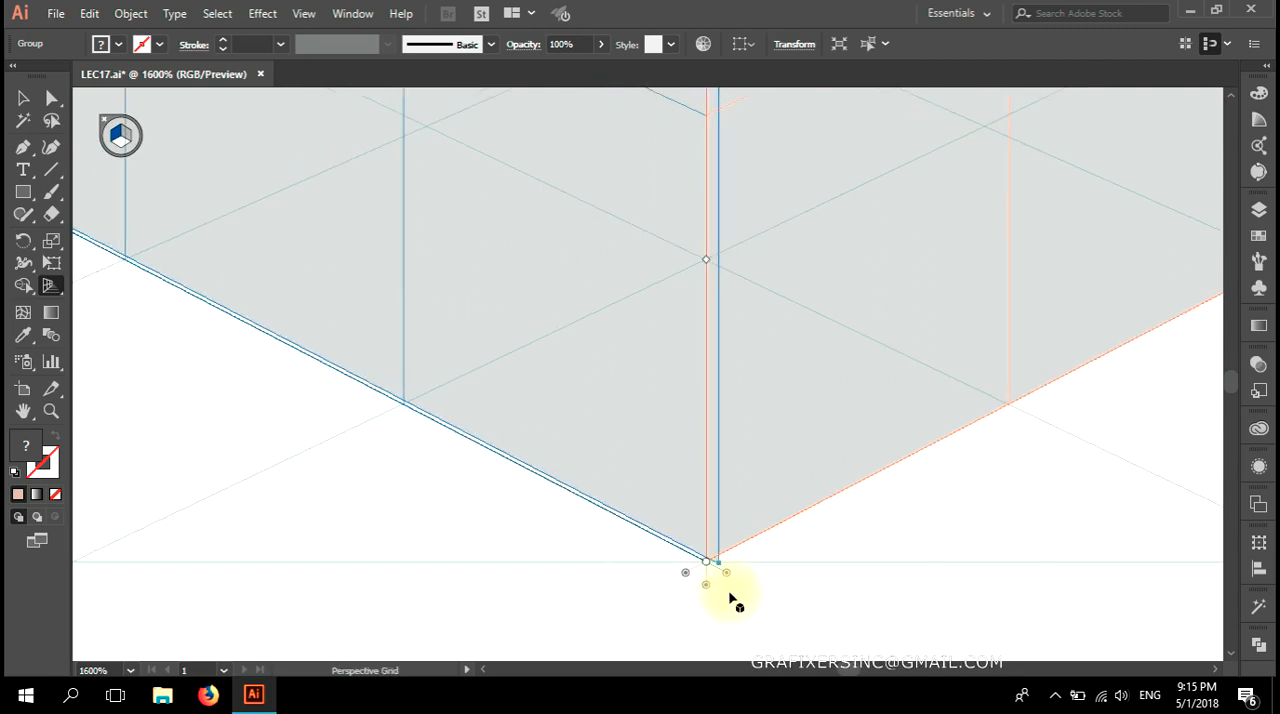
pyautogui.moveTo(724, 568)
pyautogui.mouseDown()
pyautogui.moveTo(614, 568)
pyautogui.moveTo(691, 566)
pyautogui.moveTo(714, 588)
pyautogui.mouseUp()
pyautogui.scroll(-6, 714, 588)
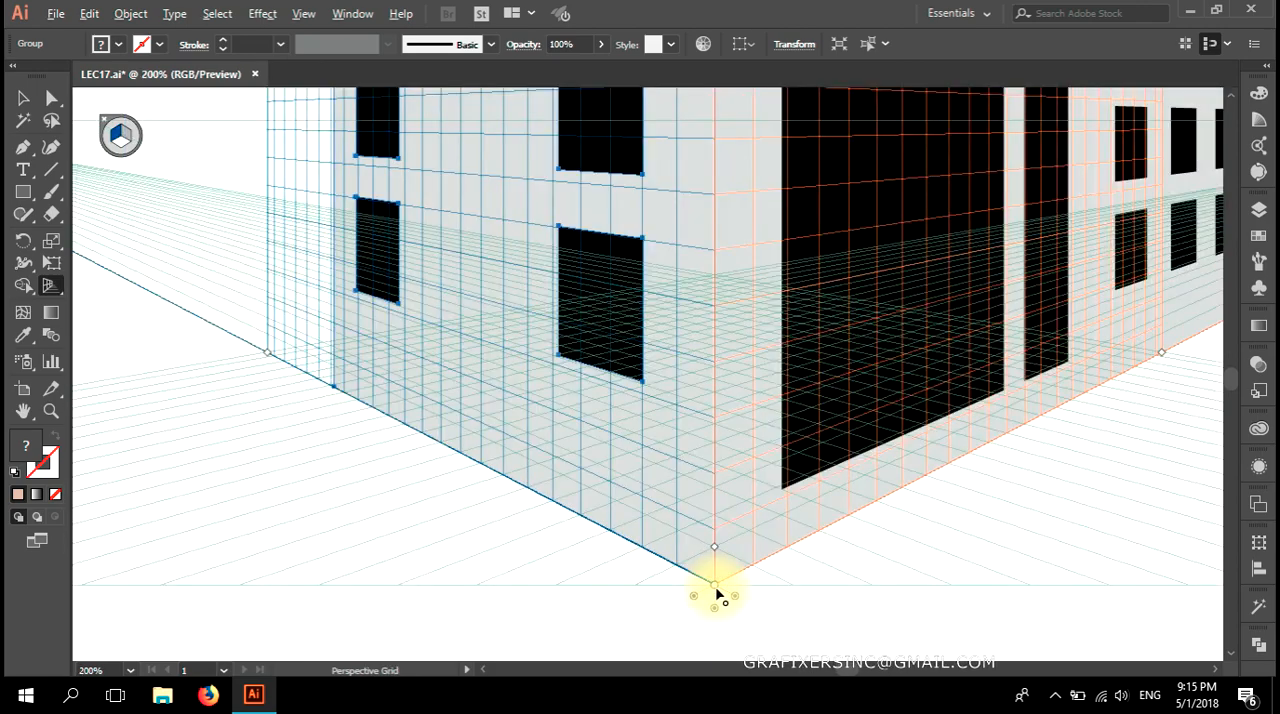
# Lower the top edge of the two-column facade to the left grid's upper perspective line and deselect it.
pyautogui.scroll(15, 717, 569)
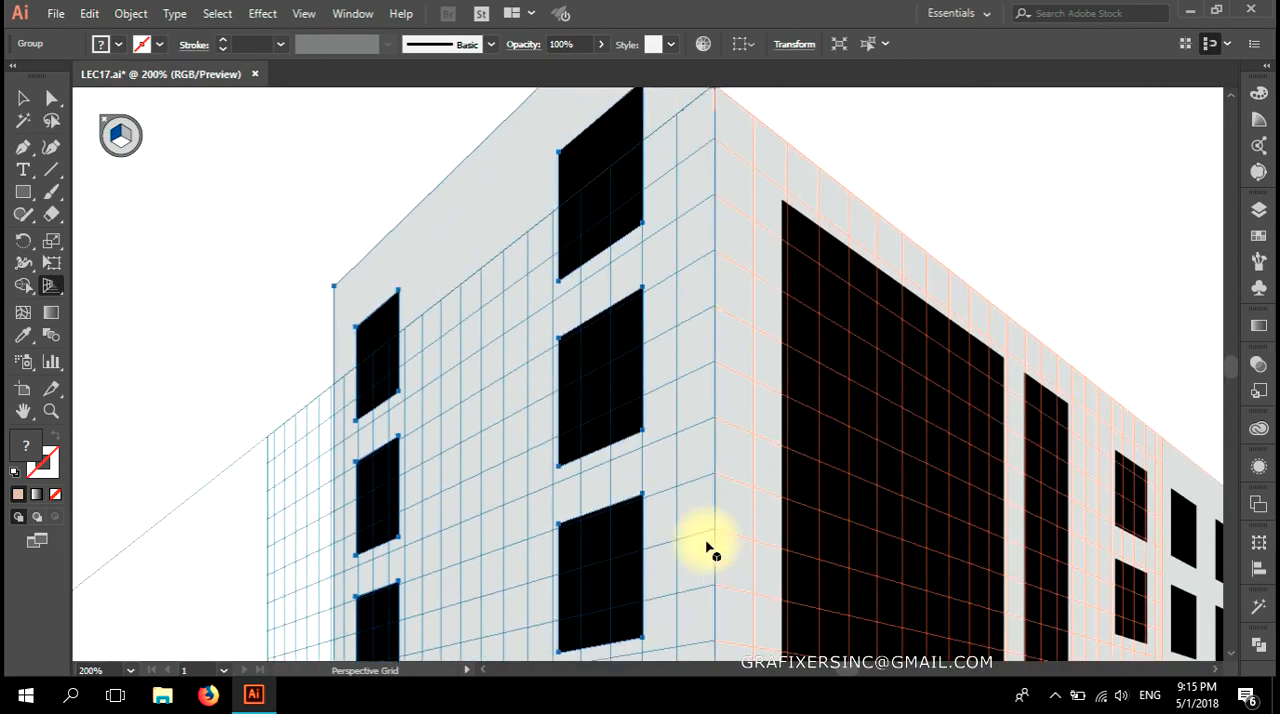
pyautogui.scroll(3, 707, 548)
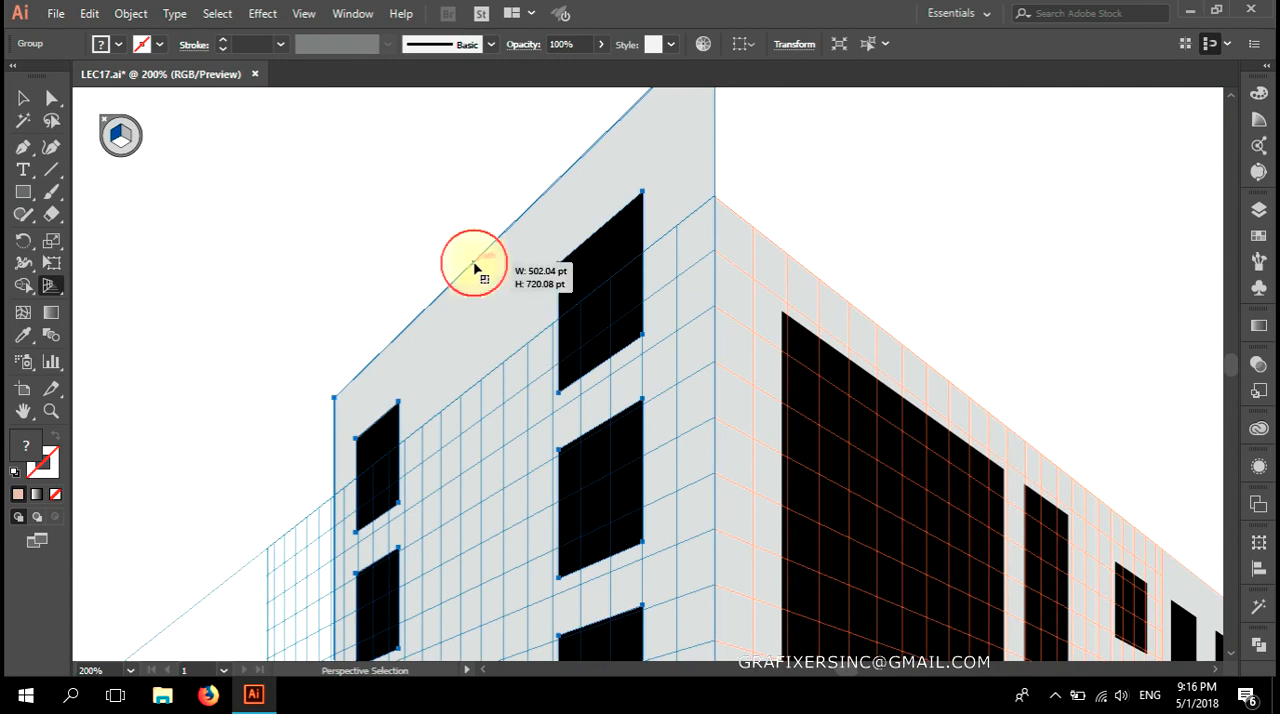
pyautogui.scroll(-2, 540, 405)
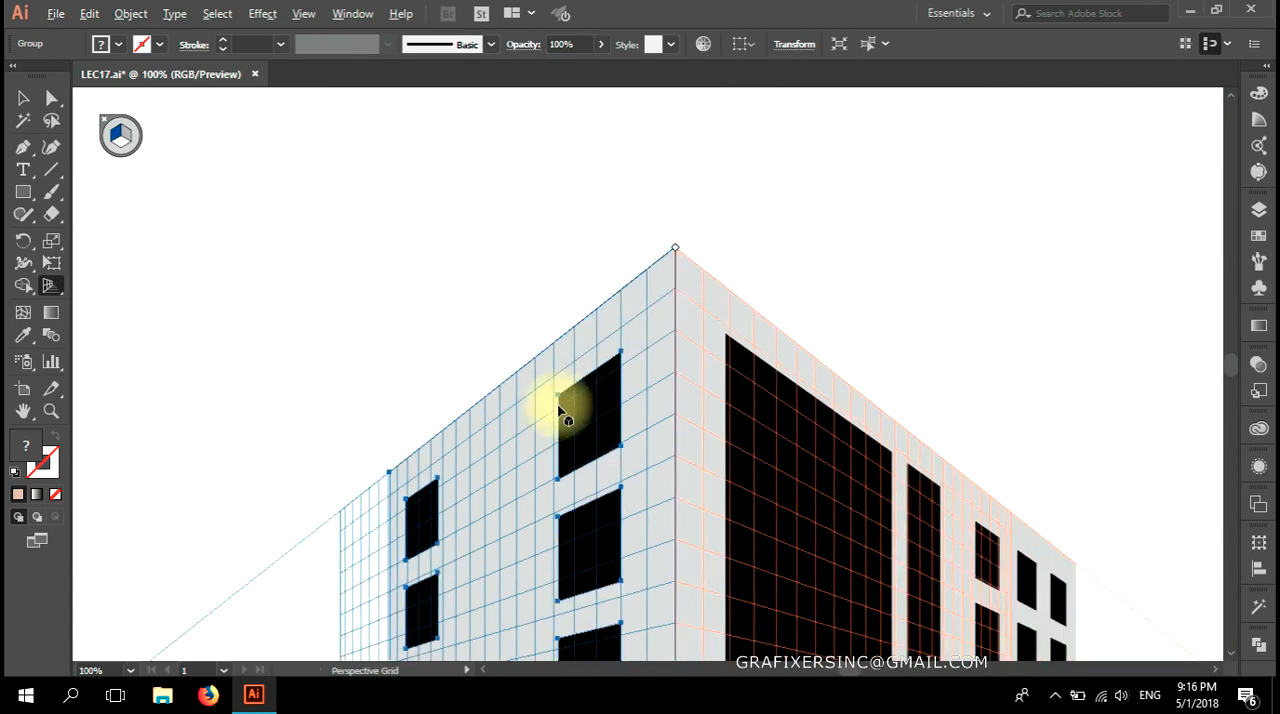
pyautogui.scroll(-3, 560, 410)
pyautogui.moveTo(677, 543); pyautogui.dragTo(529, 601)
pyautogui.press('a')
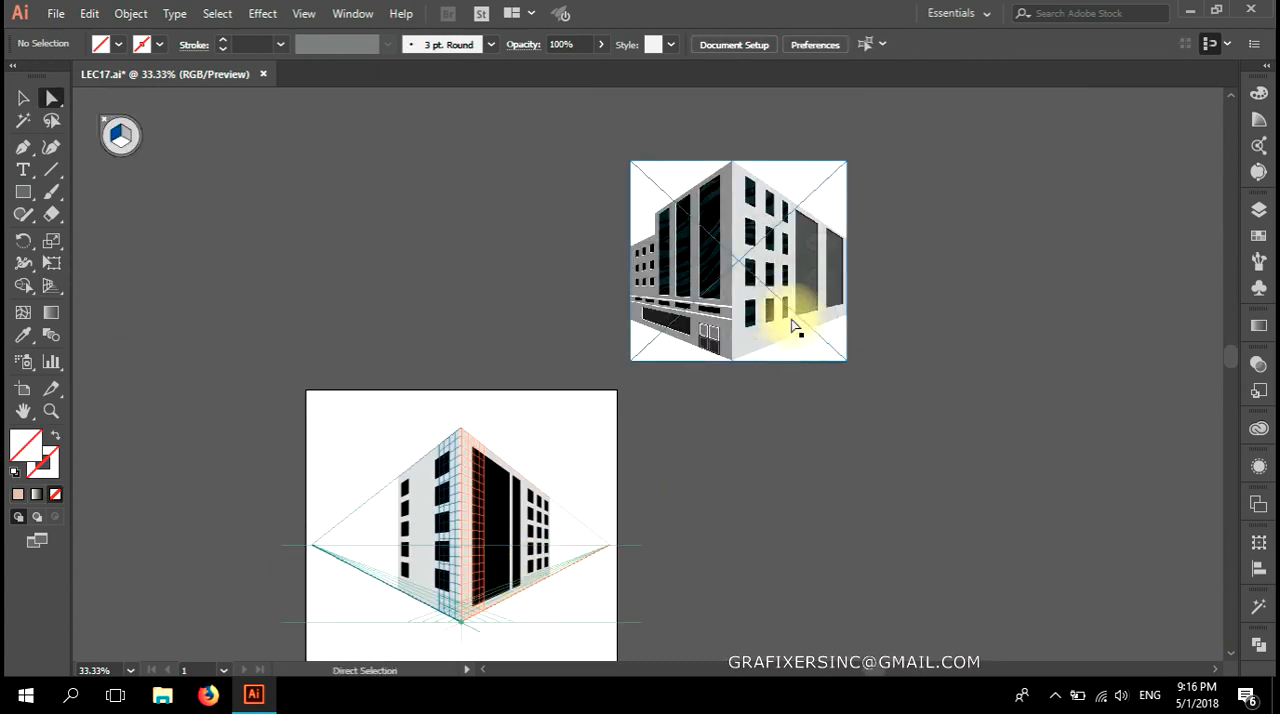
# Place the flat wide-window facade on the left grid plane, at the far end of the two-column facade.
pyautogui.moveTo(743, 420); pyautogui.dragTo(608, 351)
pyautogui.click(52, 284)
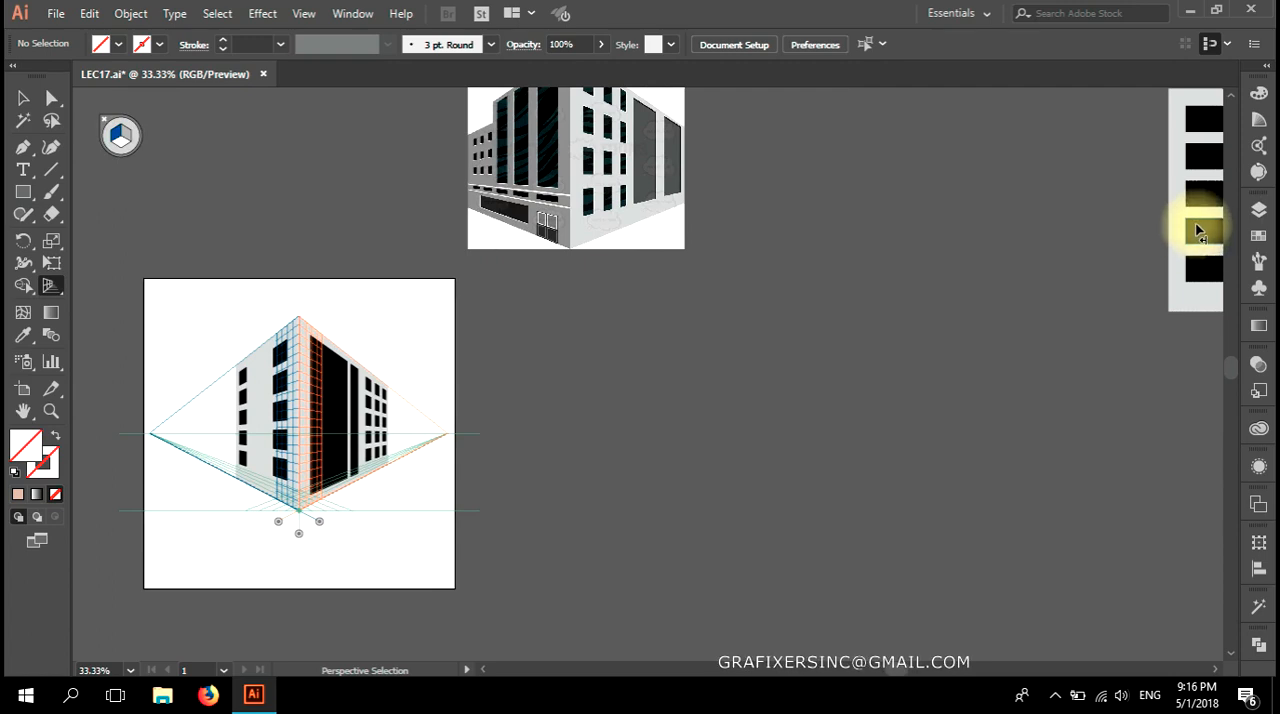
pyautogui.moveTo(1203, 222); pyautogui.dragTo(186, 443)
pyautogui.scroll(5, 200, 450)
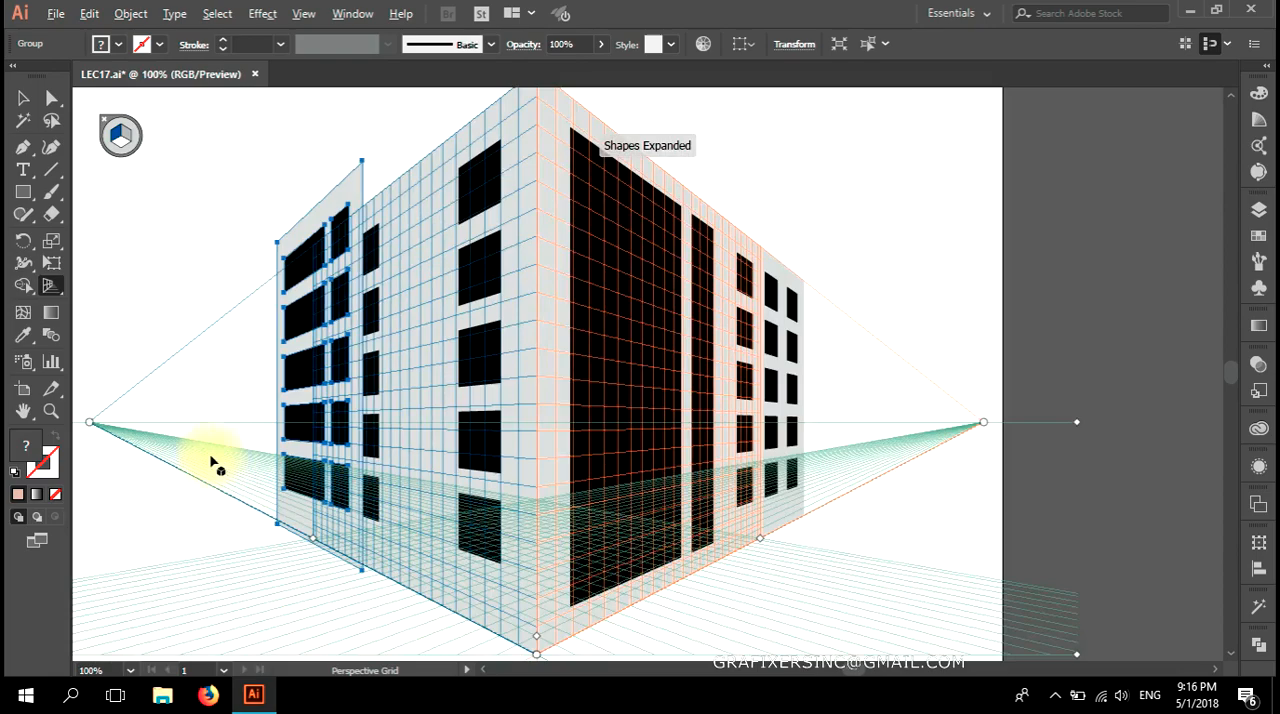
# Align the wide-window facade's base with the left ground line and butt its edge against the two-column facade.
pyautogui.moveTo(600, 452); pyautogui.dragTo(665, 294)
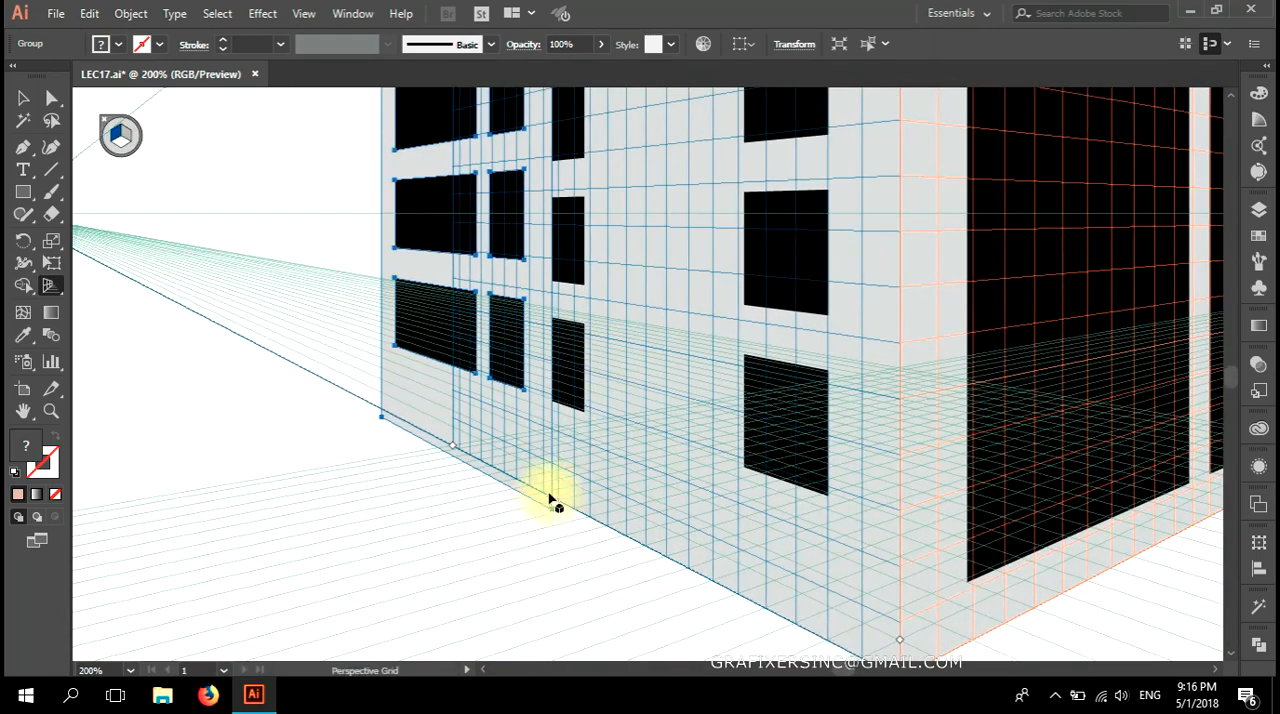
pyautogui.scroll(3, 551, 500)
pyautogui.moveTo(458, 447); pyautogui.dragTo(449, 418)
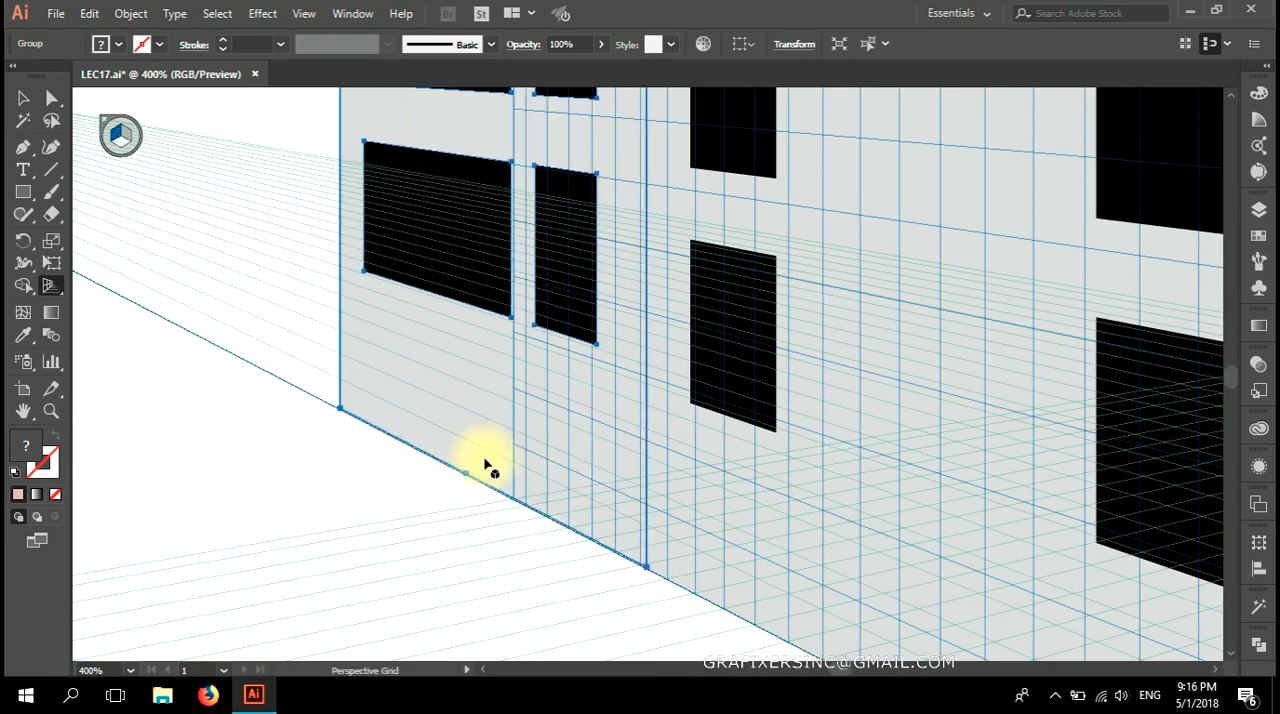
pyautogui.scroll(5, 484, 465)
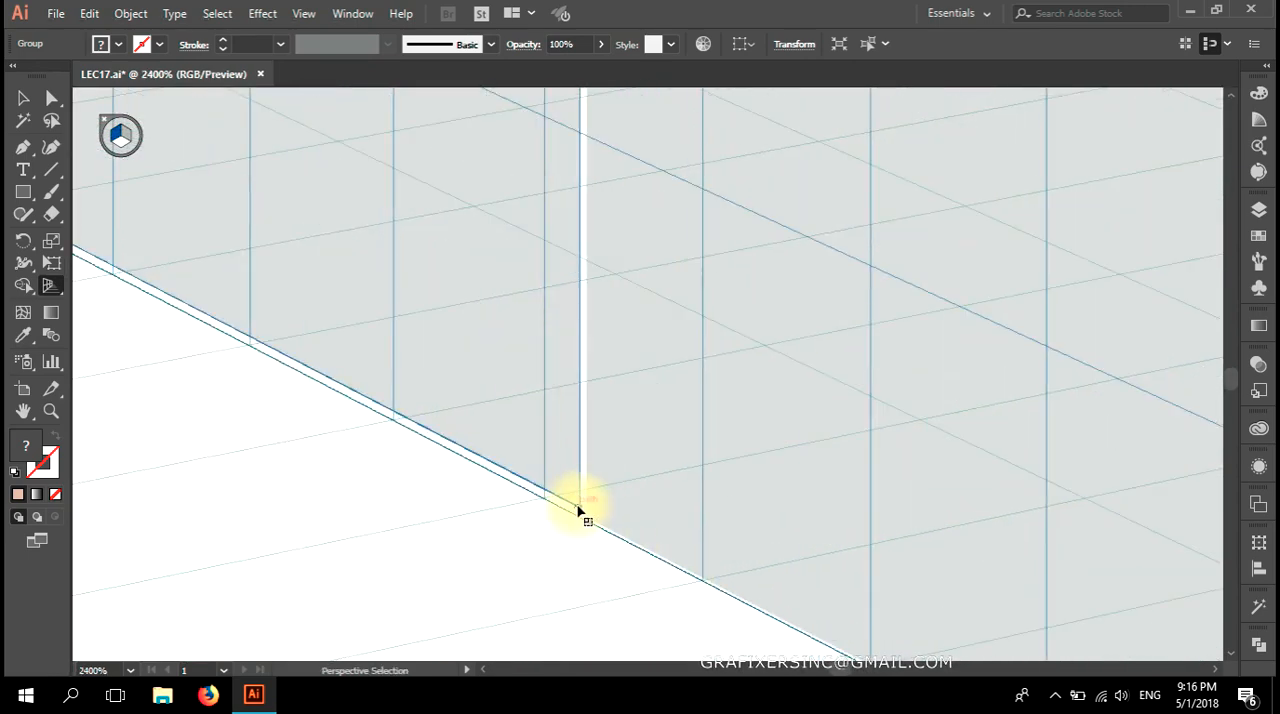
pyautogui.moveTo(590, 519); pyautogui.dragTo(620, 563)
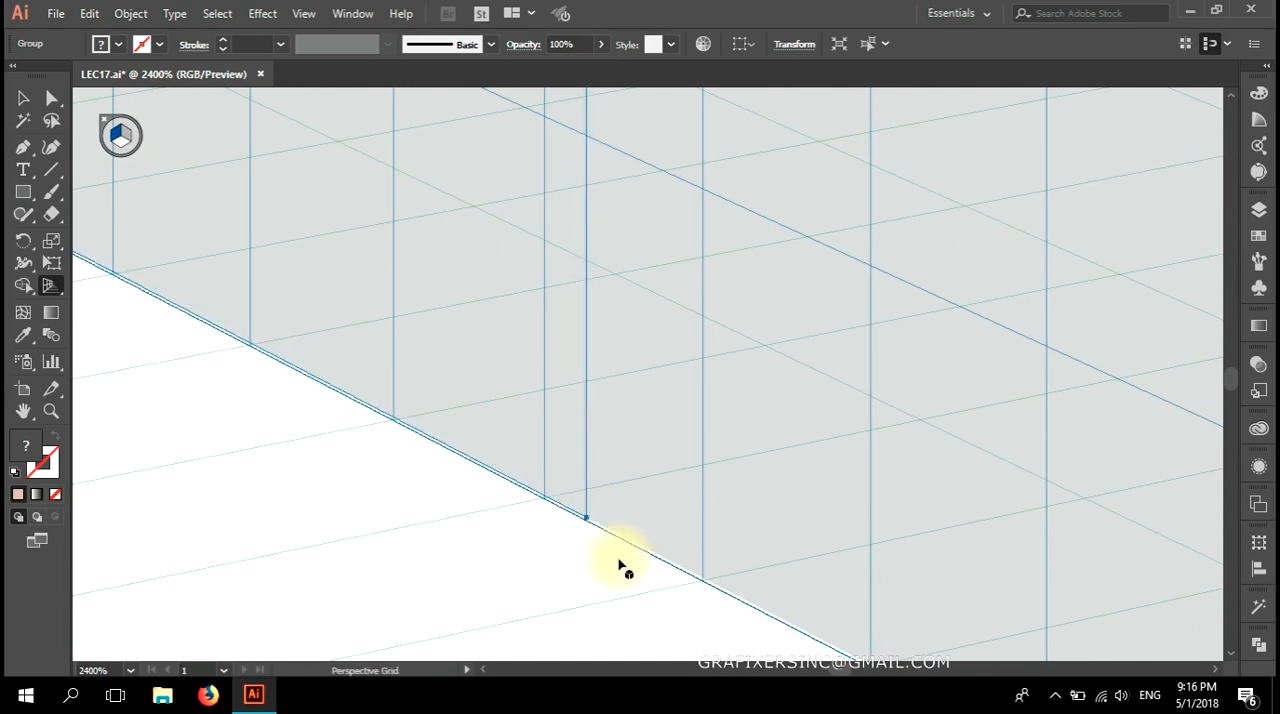
pyautogui.scroll(-4, 615, 563)
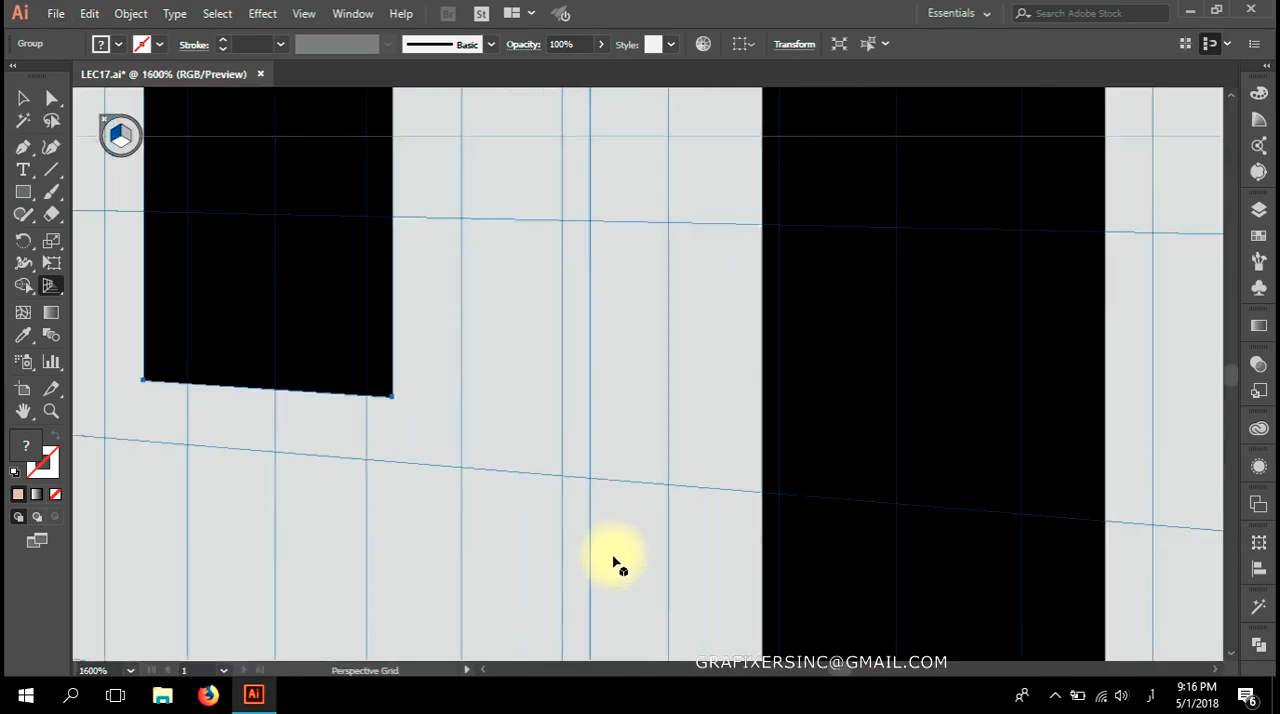
# Lower the top edge of the wide-window facade to the left grid's upper perspective line.
pyautogui.scroll(5, 380, 511)
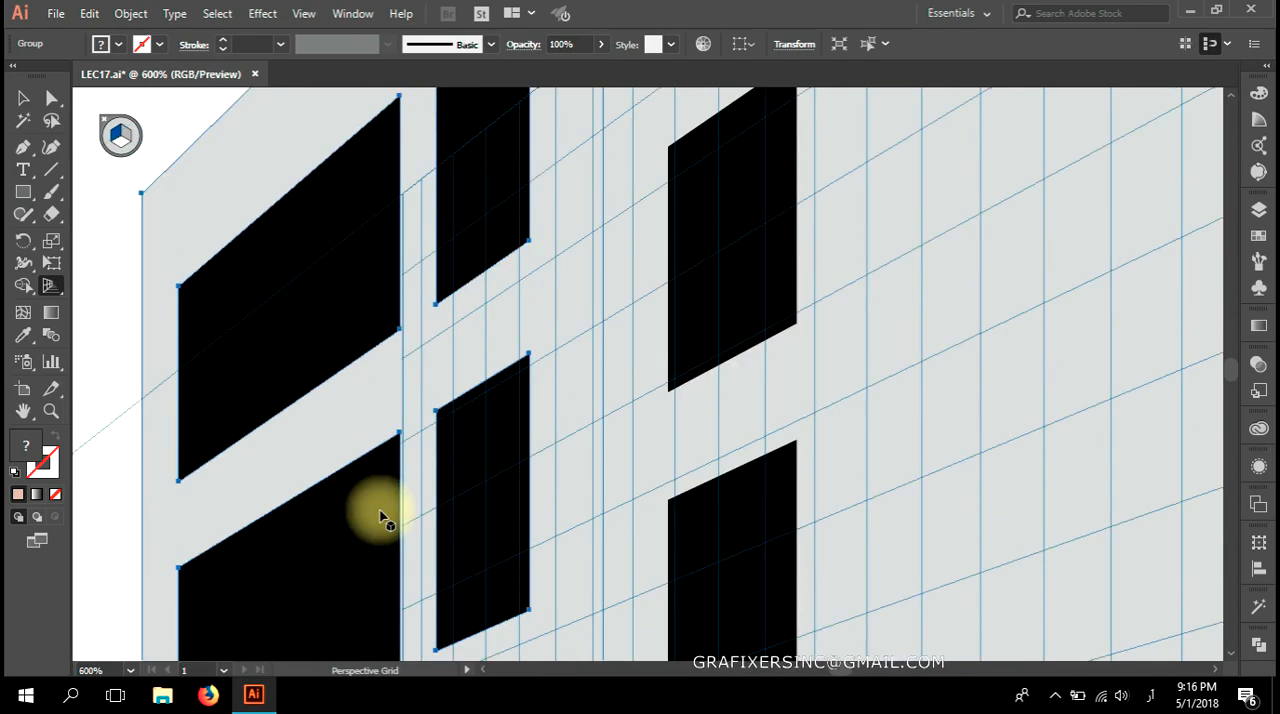
pyautogui.scroll(5, 380, 517)
pyautogui.moveTo(333, 296); pyautogui.dragTo(365, 511)
pyautogui.hotkey('ctrl', '0')
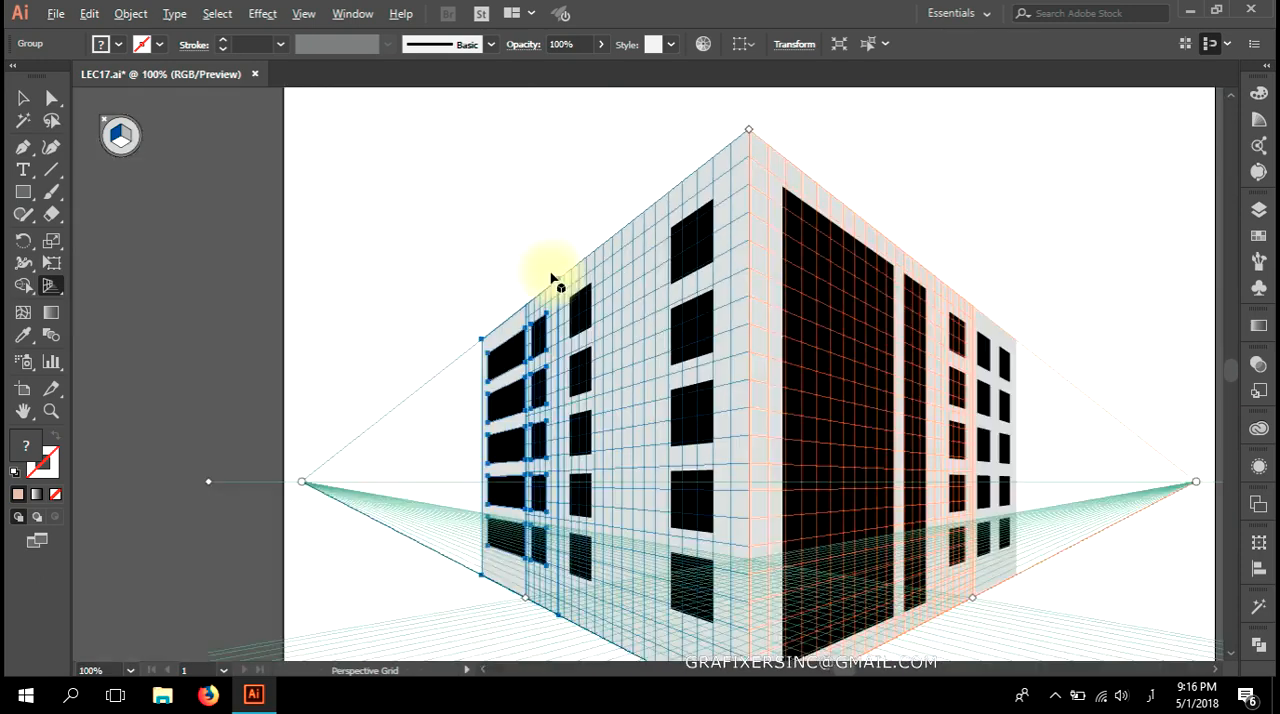
# Hide the perspective grid and clear the selection of the artwork.
pyautogui.hotkey('ctrl', 'a')
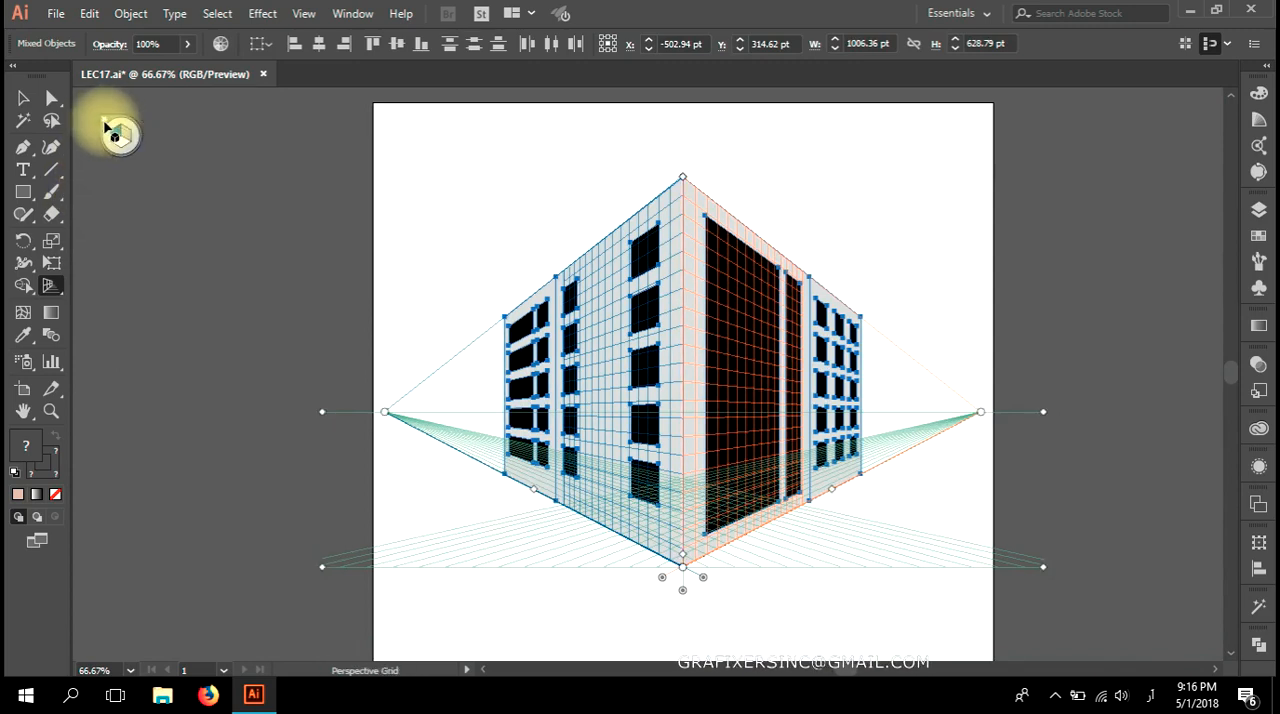
pyautogui.click(104, 125)
pyautogui.click(19, 101)
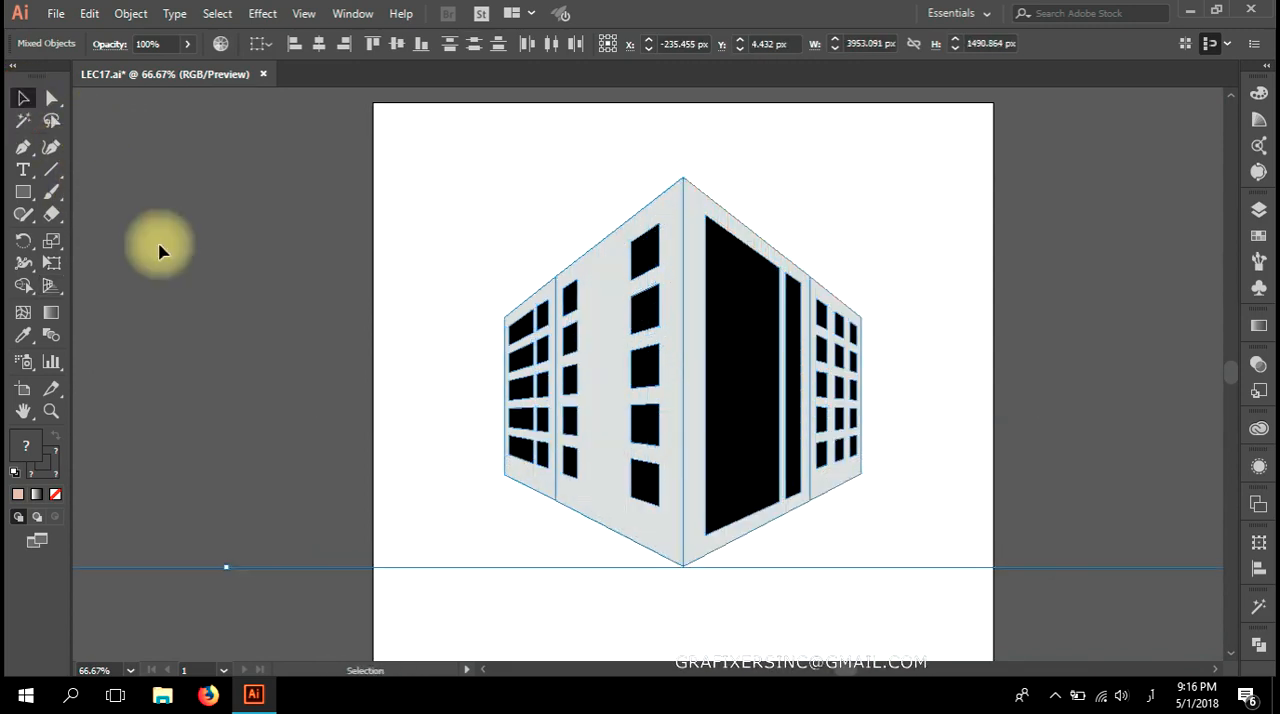
pyautogui.click(180, 264)
# Fill both wall shapes on the building's left side with a darker grey swatch.
pyautogui.scroll(-2, 950, 577)
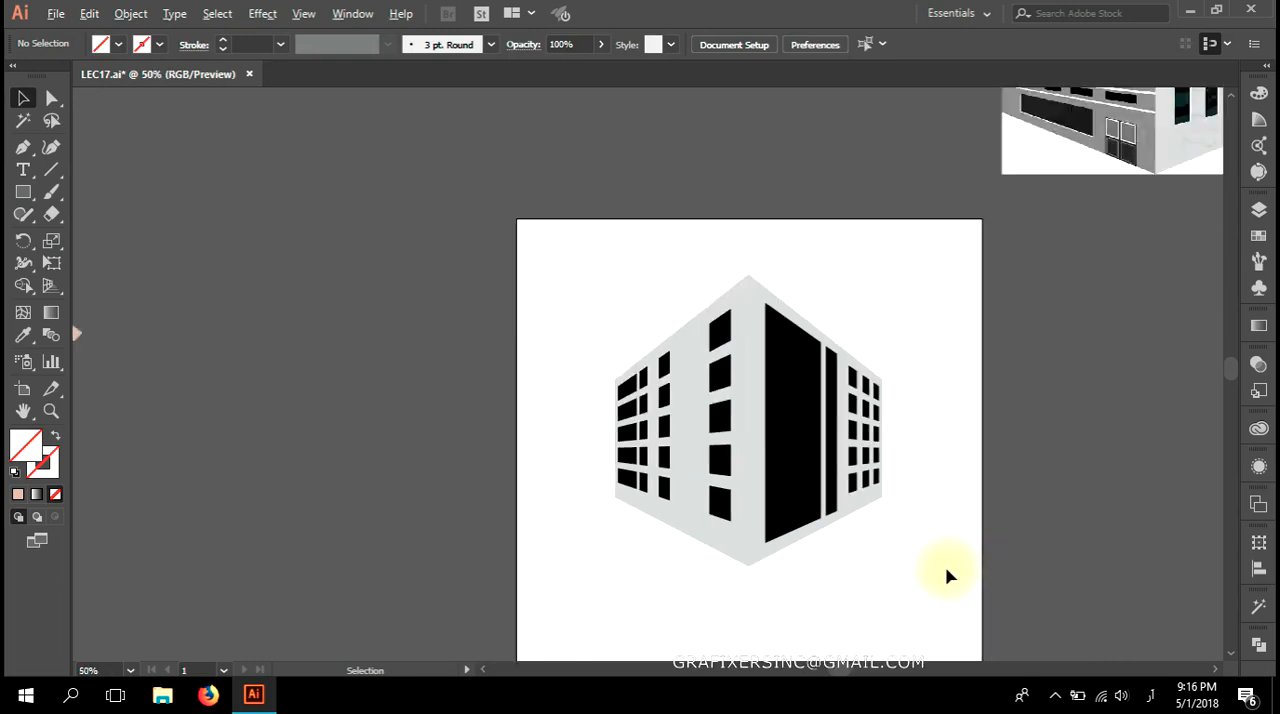
pyautogui.moveTo(934, 583); pyautogui.dragTo(726, 557)
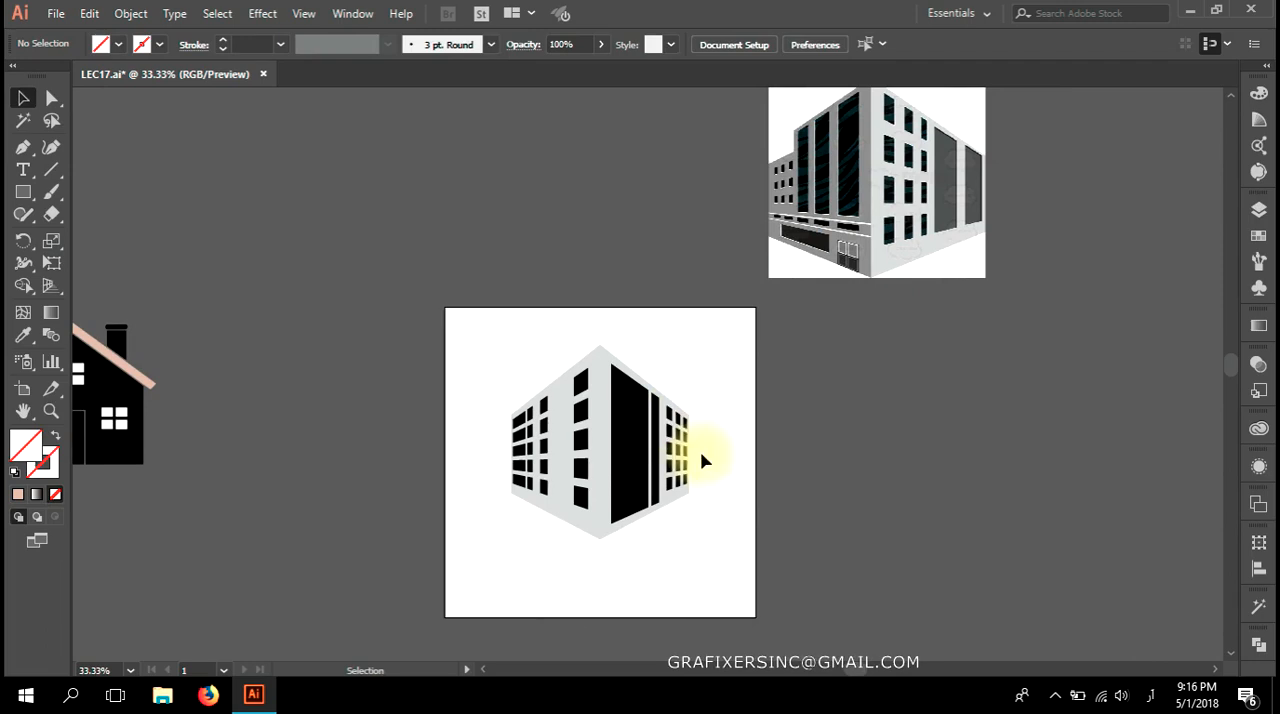
pyautogui.scroll(2, 570, 577)
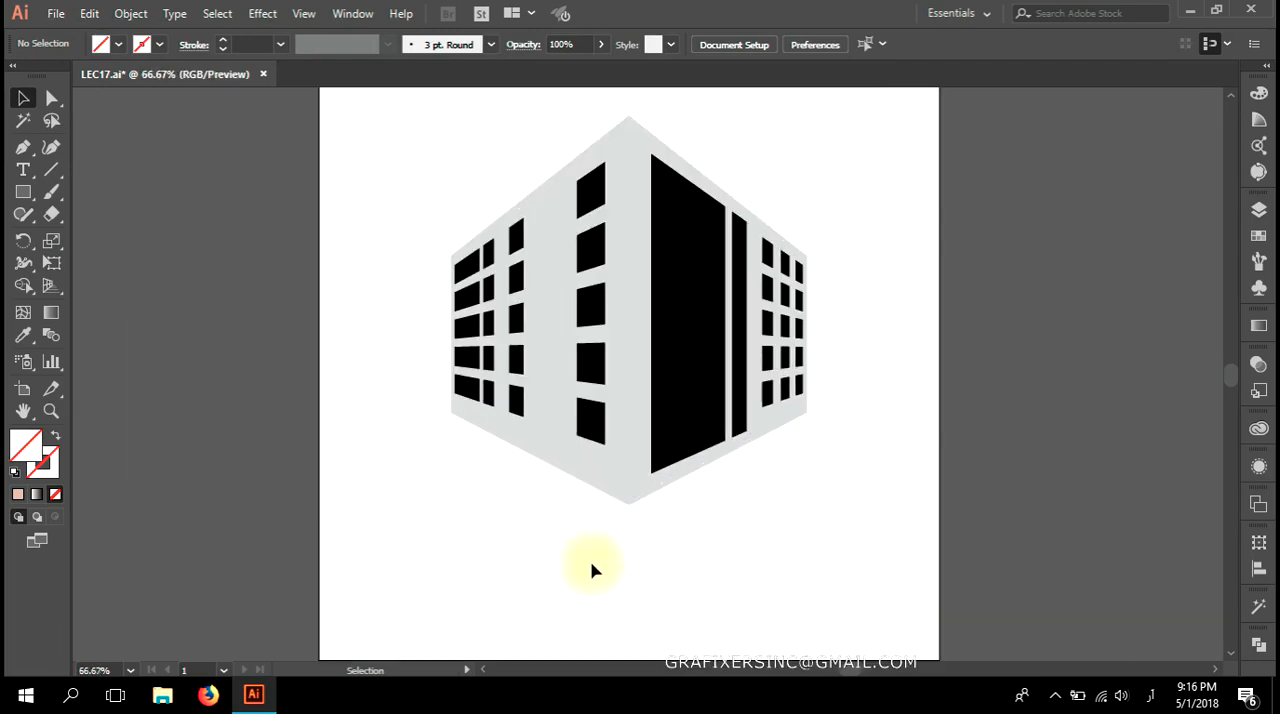
pyautogui.press('a')
pyautogui.click(603, 483)
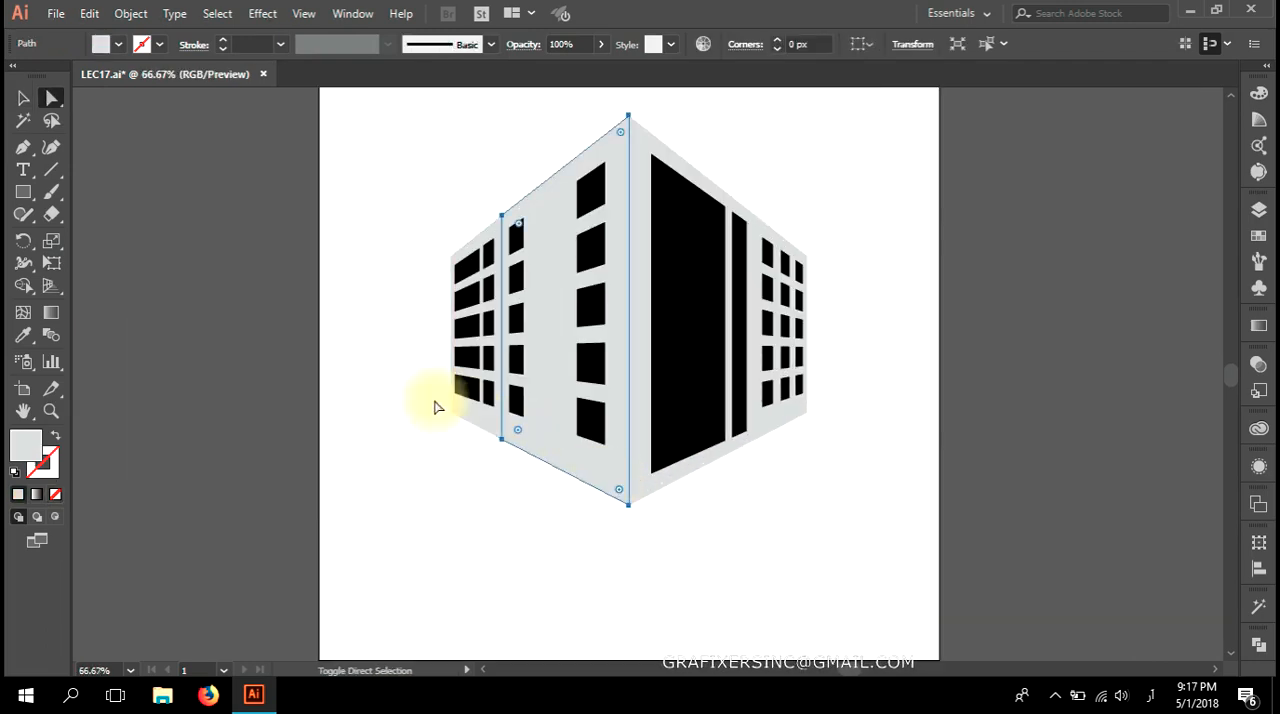
pyautogui.click(118, 44)
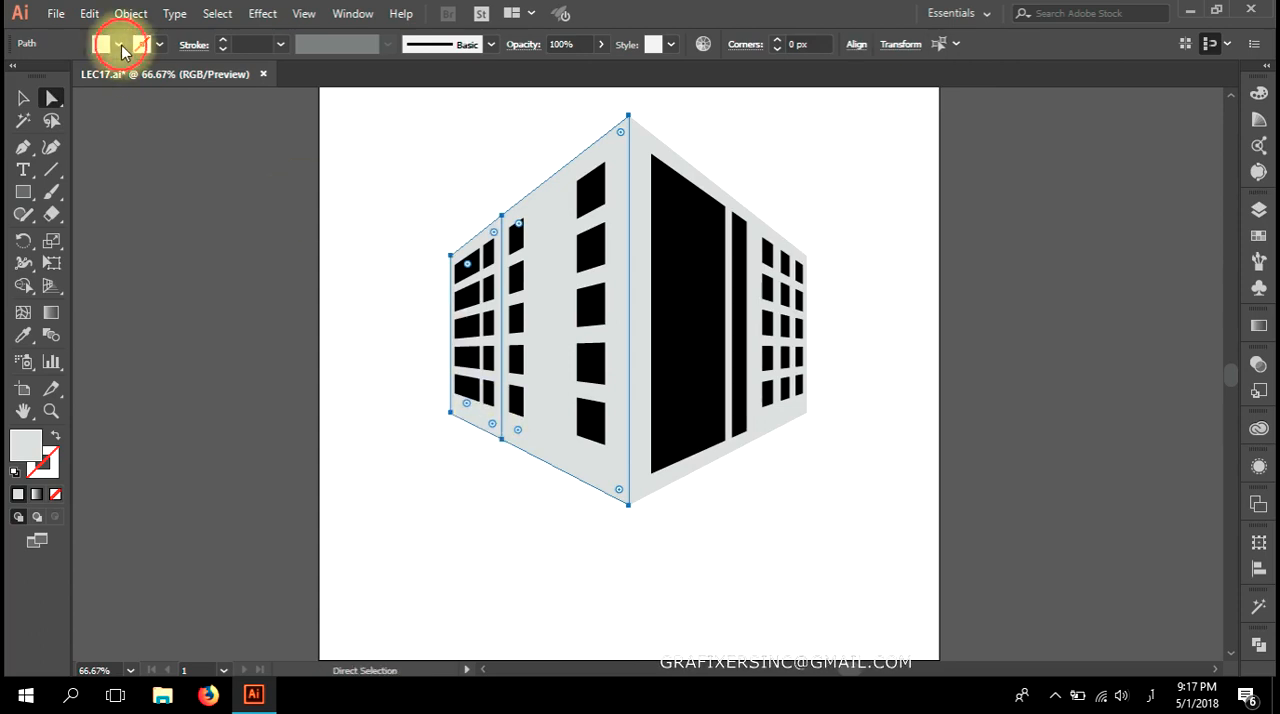
pyautogui.click(120, 131)
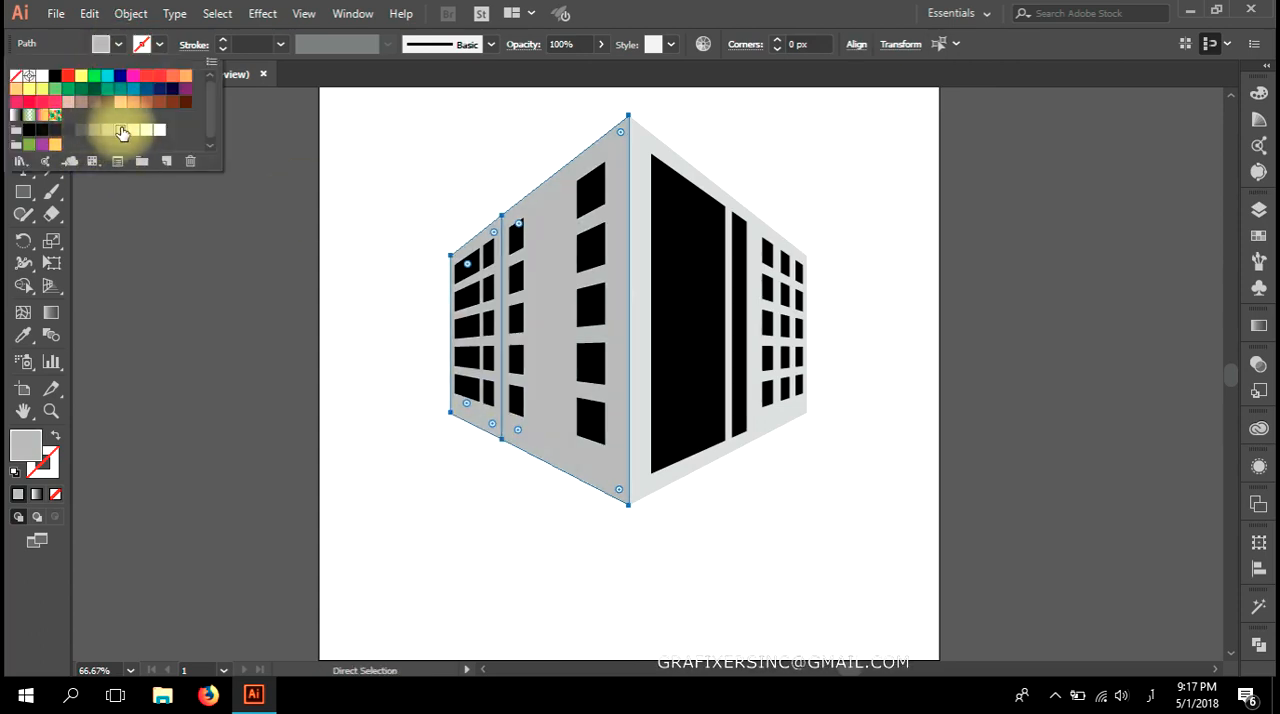
# Fill all windows on both facades of the building's left side with a dark grey swatch.
pyautogui.click(424, 514)
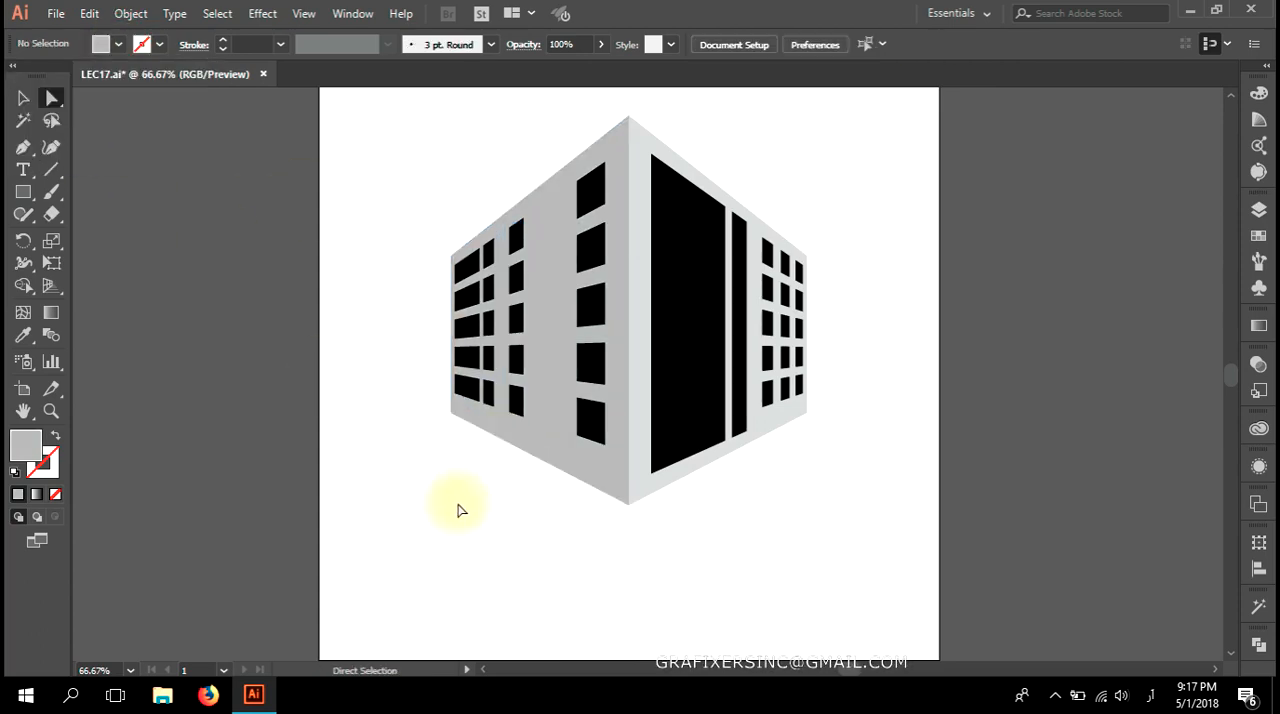
pyautogui.scroll(3, 473, 272)
pyautogui.click(474, 272)
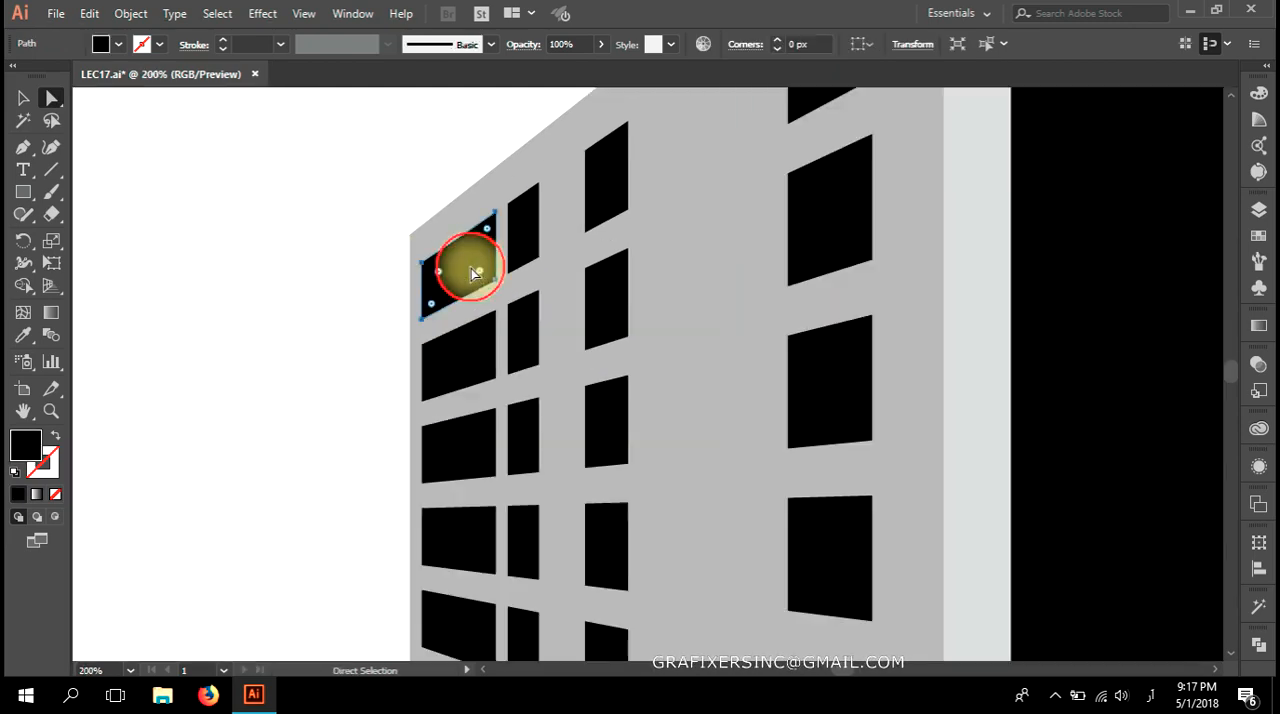
pyautogui.keyDown('shift'); pyautogui.click(463, 455); pyautogui.keyUp('shift')
pyautogui.keyDown('shift'); pyautogui.click(455, 534); pyautogui.keyUp('shift')
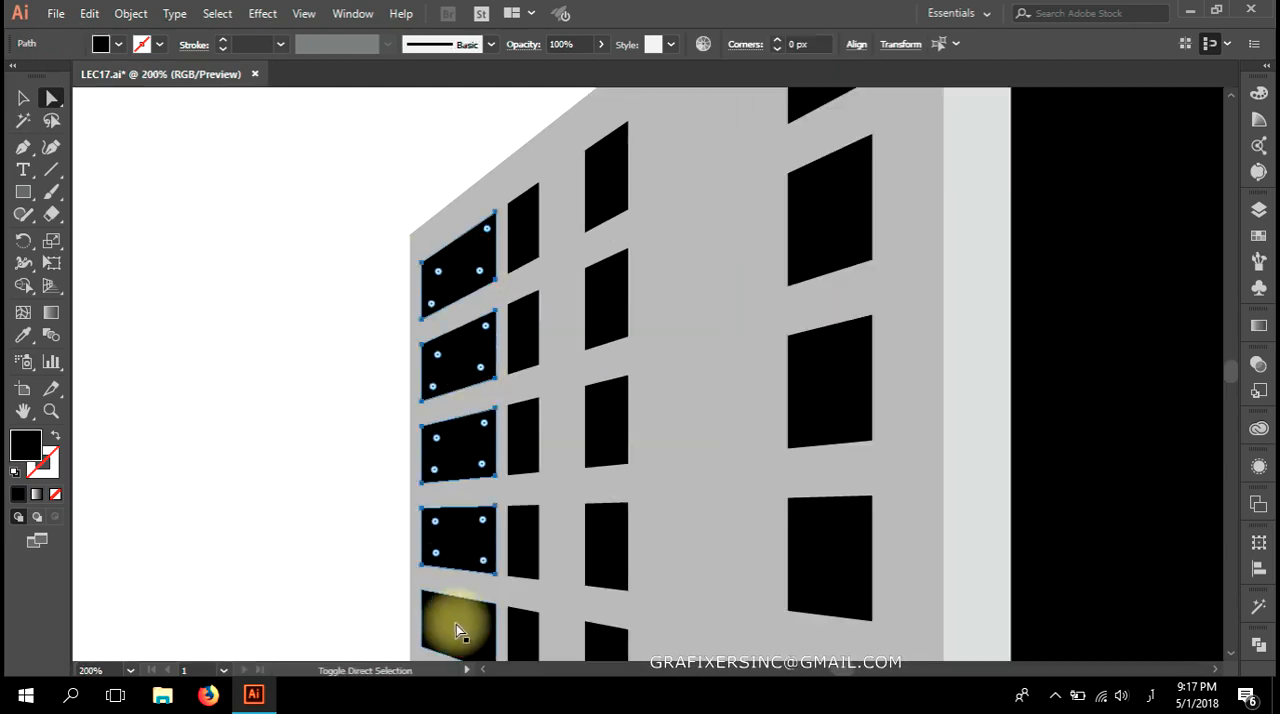
pyautogui.keyDown('shift'); pyautogui.click(536, 632); pyautogui.keyUp('shift')
pyautogui.keyDown('shift'); pyautogui.click(526, 548); pyautogui.keyUp('shift')
pyautogui.keyDown('shift'); pyautogui.click(516, 434); pyautogui.keyUp('shift')
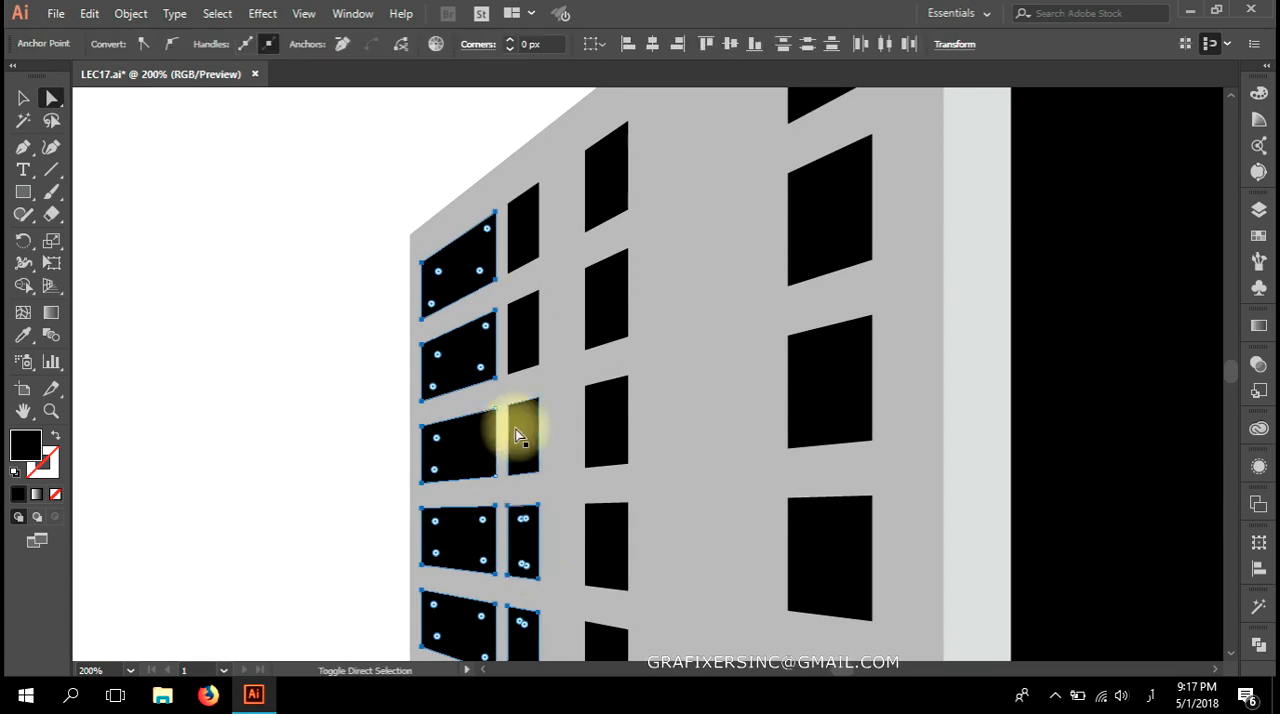
pyautogui.keyDown('shift'); pyautogui.click(519, 325); pyautogui.keyUp('shift')
pyautogui.keyDown('shift'); pyautogui.click(521, 248); pyautogui.keyUp('shift')
pyautogui.keyDown('shift'); pyautogui.click(615, 203); pyautogui.keyUp('shift')
pyautogui.keyDown('shift'); pyautogui.click(616, 318); pyautogui.keyUp('shift')
pyautogui.keyDown('shift'); pyautogui.click(613, 395); pyautogui.keyUp('shift')
pyautogui.keyDown('shift'); pyautogui.click(606, 545); pyautogui.keyUp('shift')
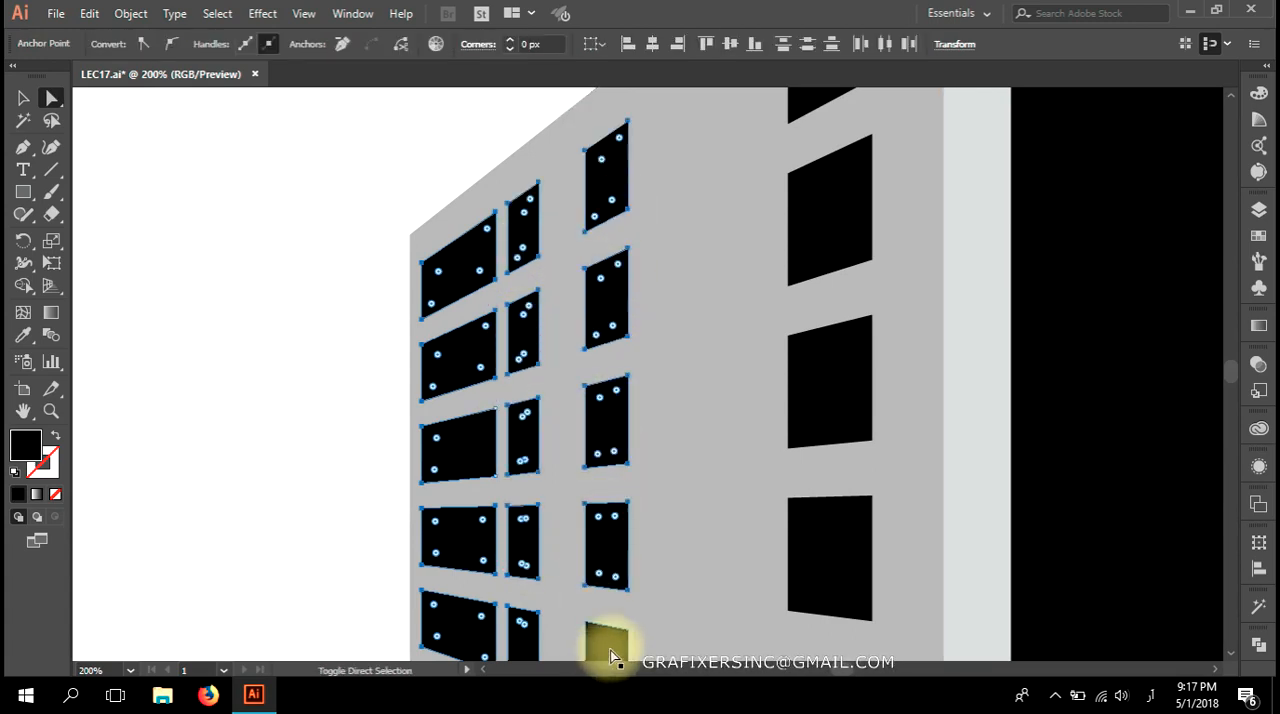
pyautogui.keyDown('shift'); pyautogui.click(866, 594); pyautogui.keyUp('shift')
pyautogui.keyDown('shift'); pyautogui.click(851, 371); pyautogui.keyUp('shift')
pyautogui.keyDown('shift'); pyautogui.click(845, 194); pyautogui.keyUp('shift')
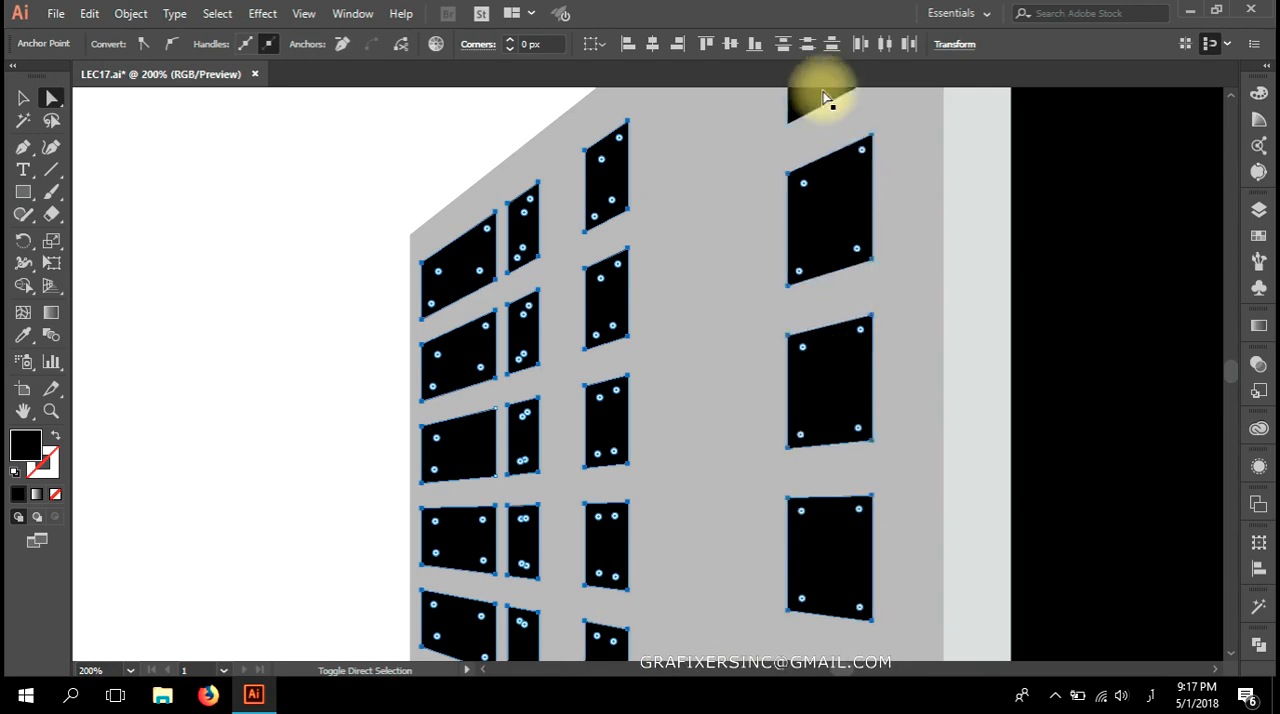
pyautogui.scroll(-3, 888, 320)
pyautogui.keyDown('shift'); pyautogui.click(800, 562); pyautogui.keyUp('shift')
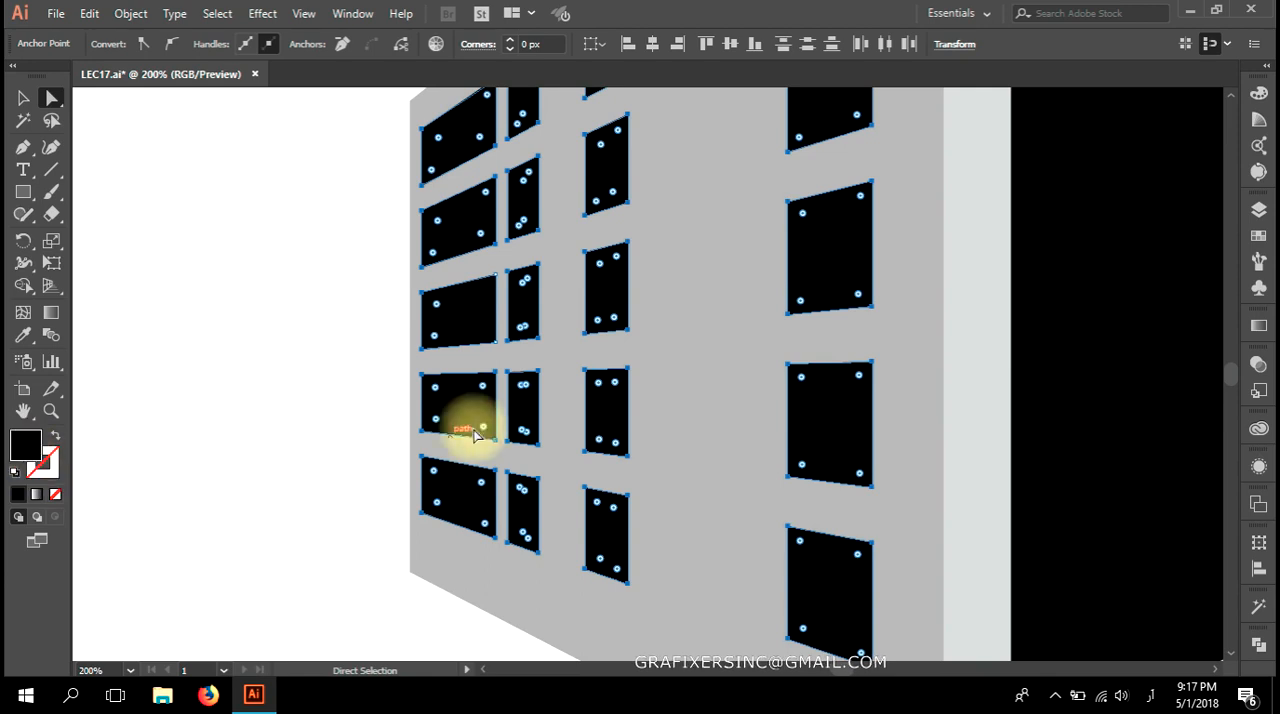
pyautogui.keyDown('shift'); pyautogui.click(465, 312); pyautogui.keyUp('shift')
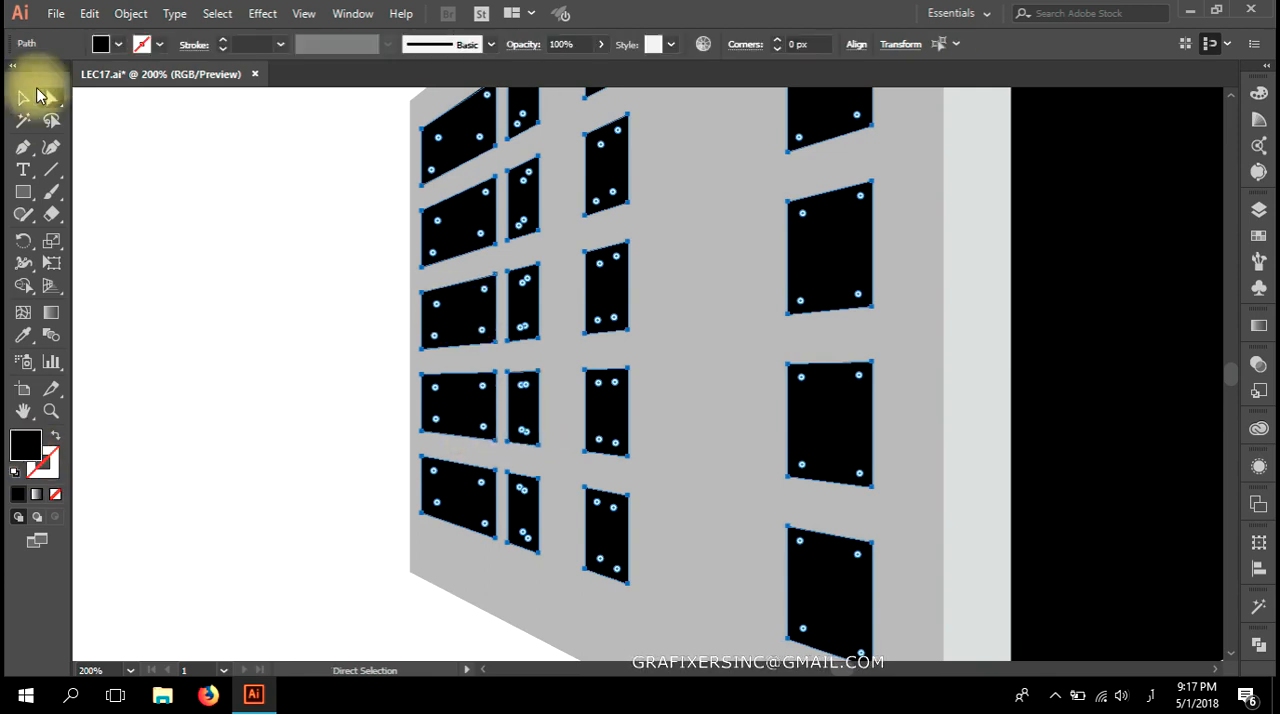
pyautogui.click(118, 45)
pyautogui.click(68, 131)
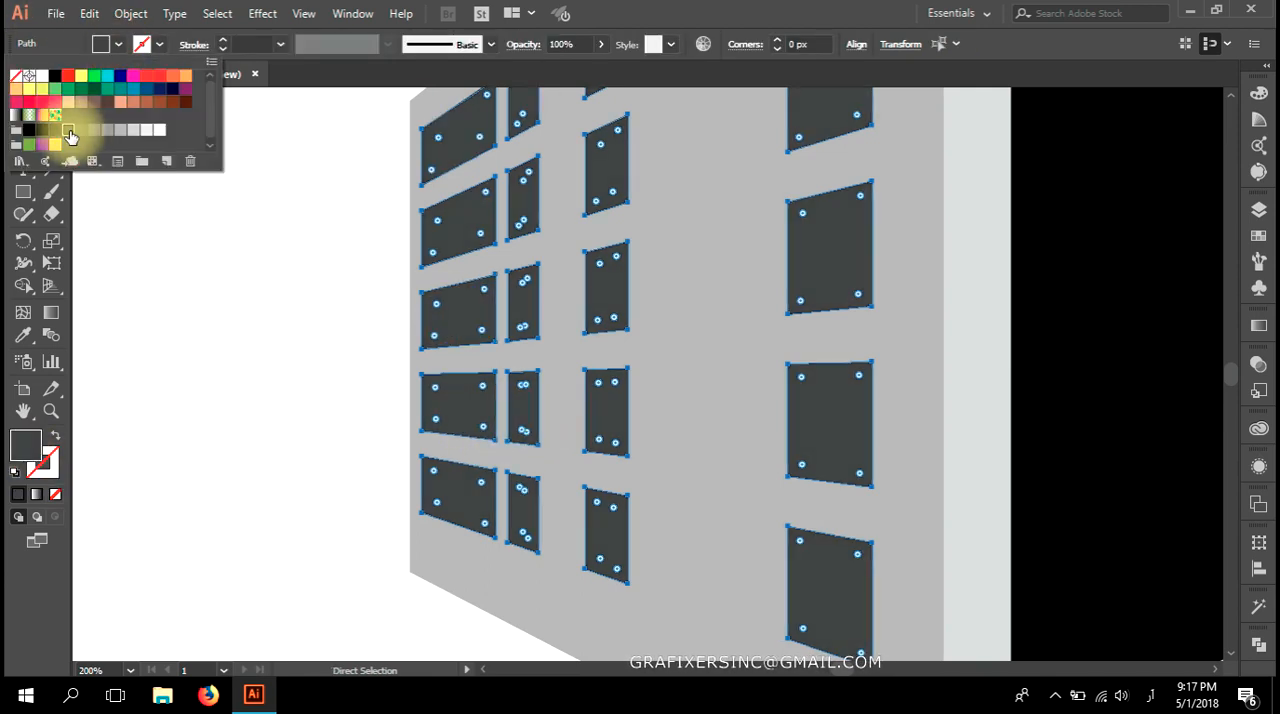
pyautogui.click(247, 243)
# Examine the shaded perspective building up close and against the reference picture beside the artboard.
pyautogui.scroll(-3, 250, 252)
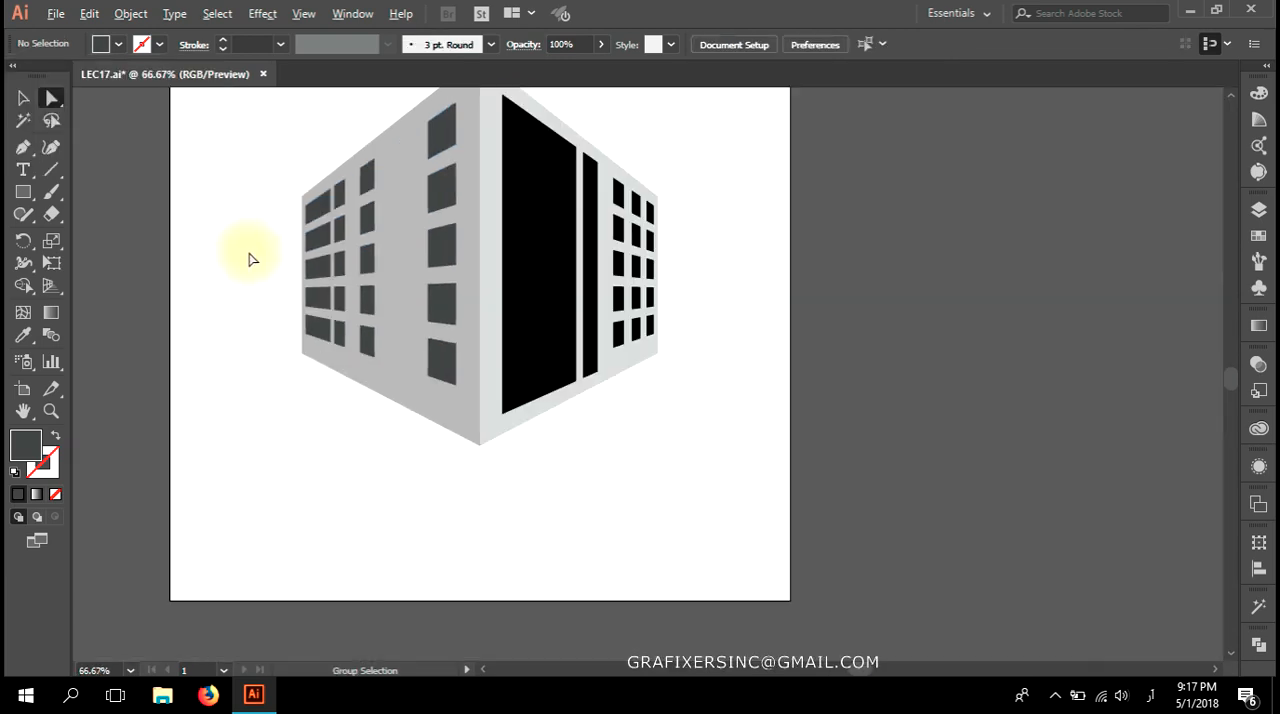
pyautogui.moveTo(363, 347); pyautogui.dragTo(491, 455)
pyautogui.scroll(-3, 700, 523)
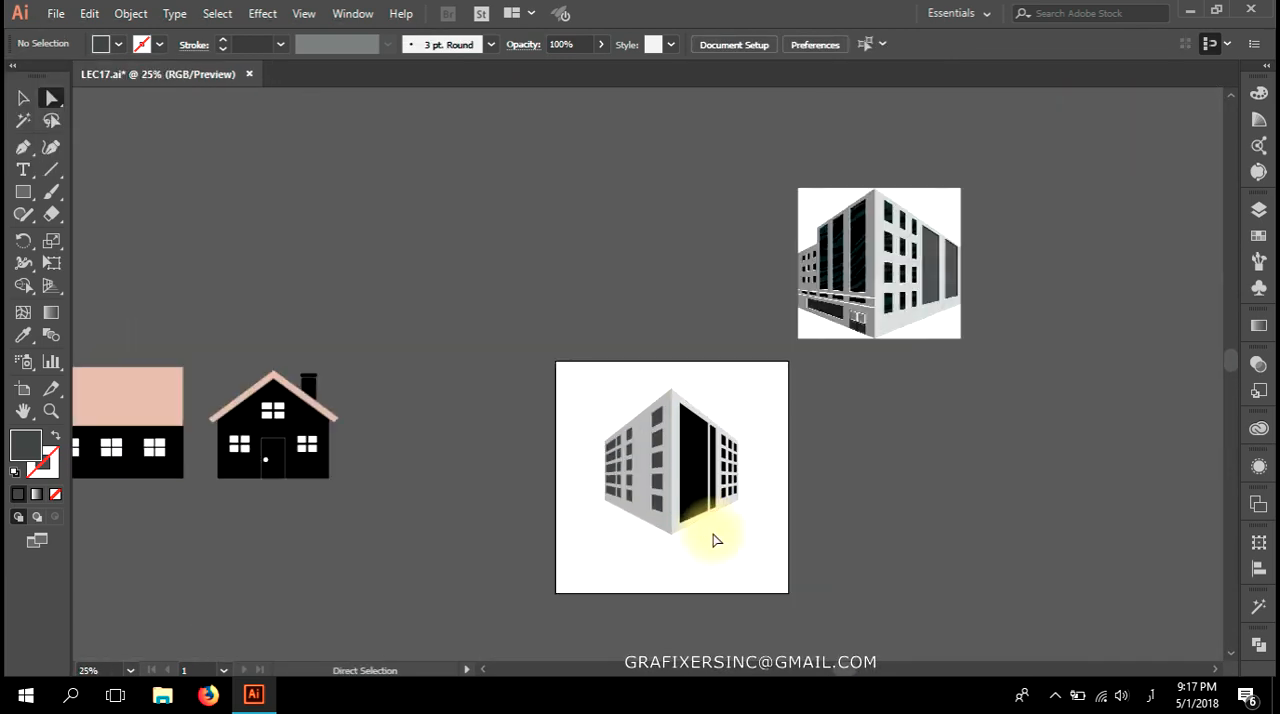
pyautogui.scroll(4, 716, 533)
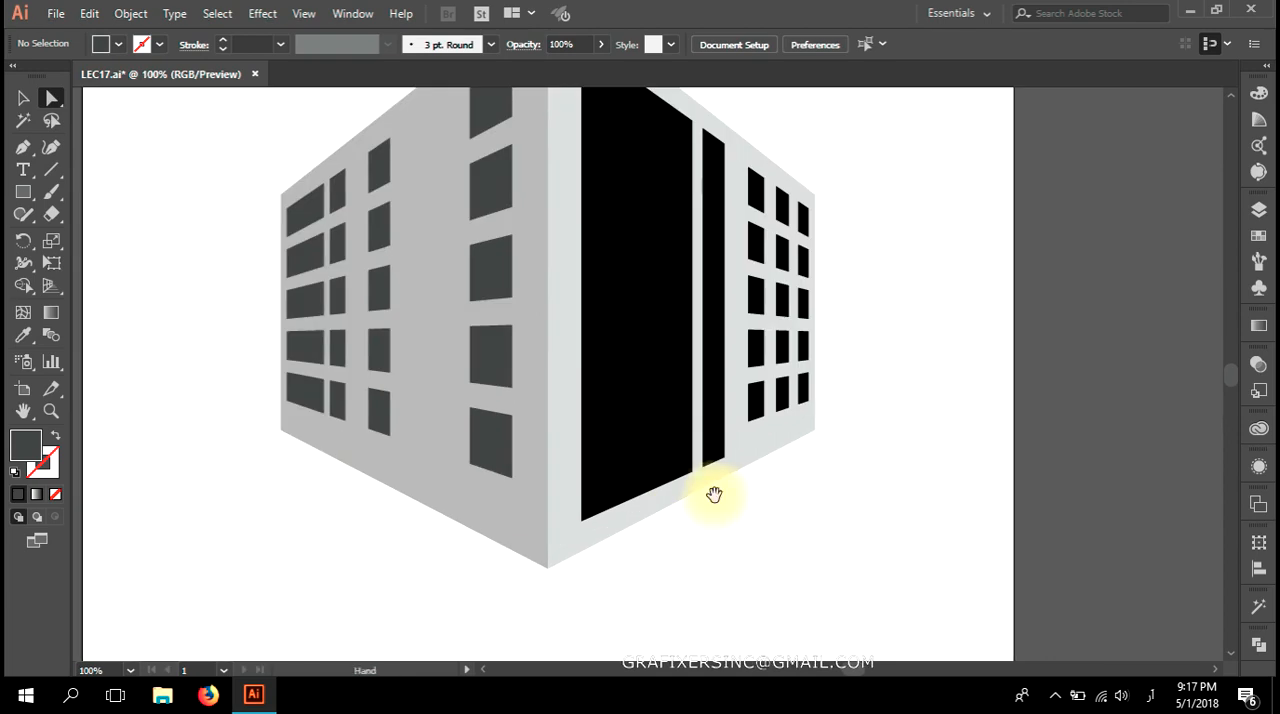
pyautogui.moveTo(806, 553); pyautogui.dragTo(797, 563)
pyautogui.scroll(-1, 794, 473)
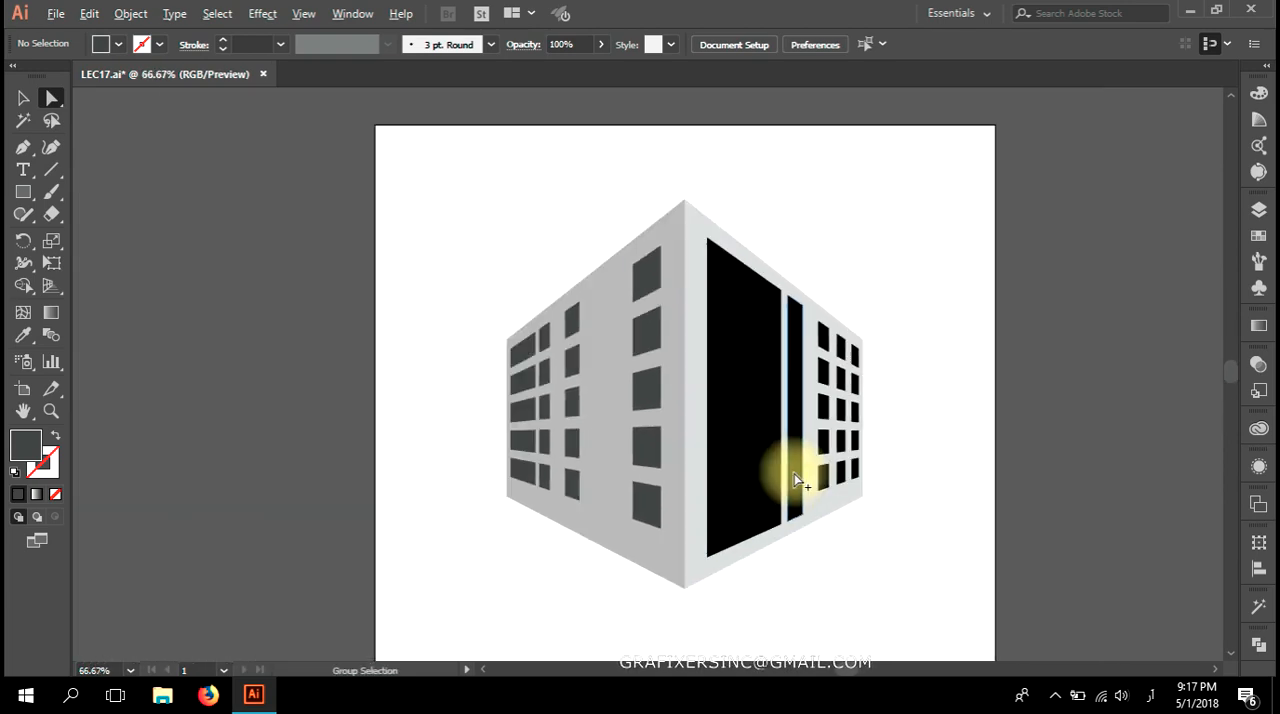
pyautogui.scroll(-3, 794, 473)
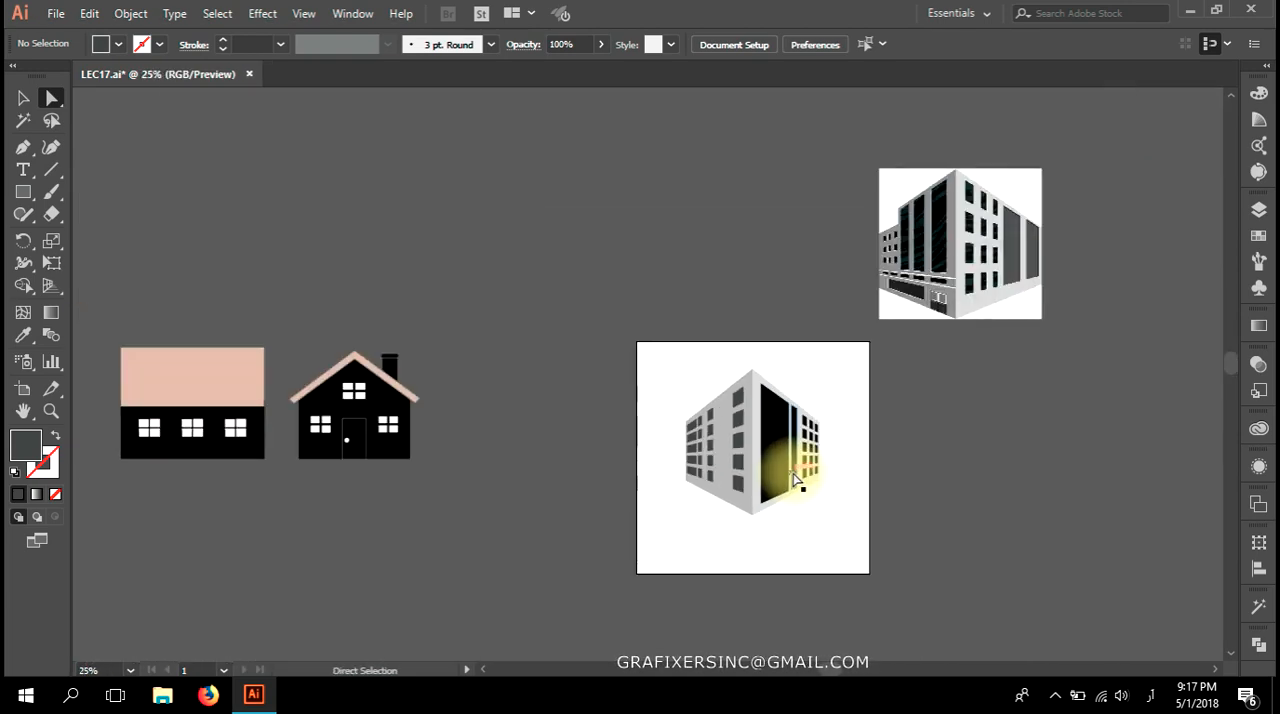
# Examine the two flat house facades, the gabled front and the long side, and compare them with the building.
pyautogui.moveTo(271, 471); pyautogui.dragTo(571, 499)
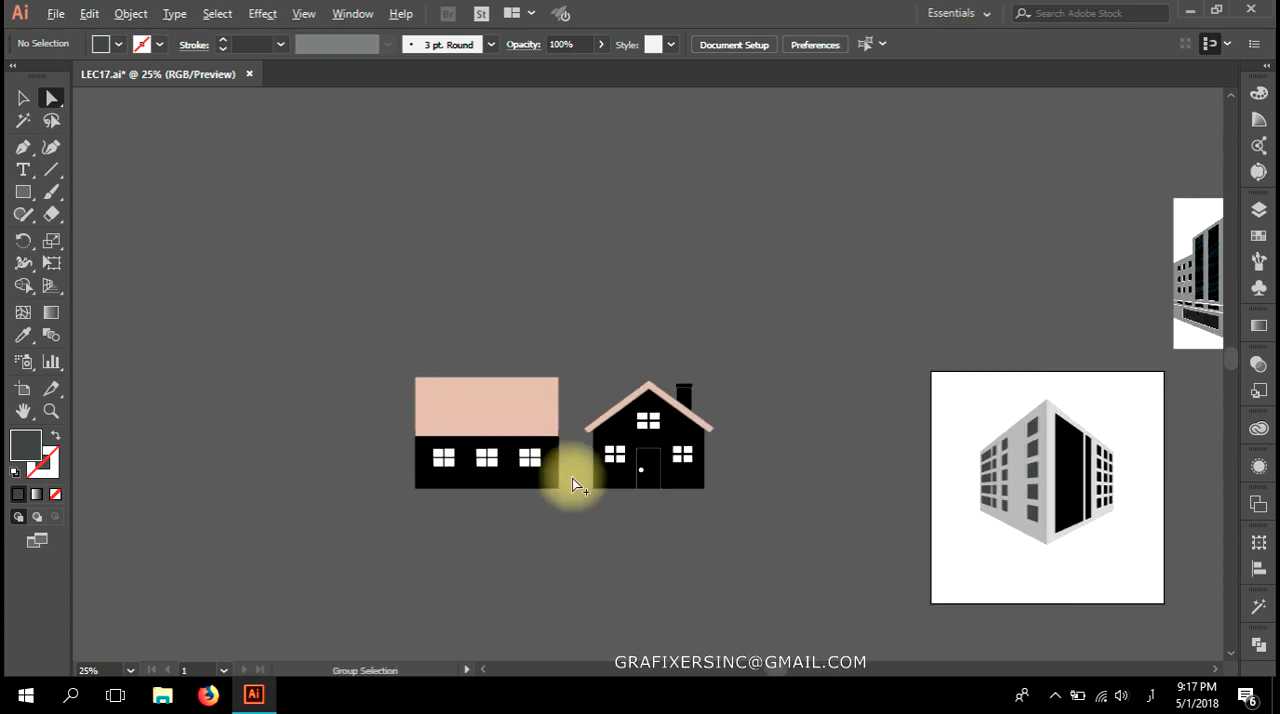
pyautogui.scroll(3, 572, 485)
pyautogui.moveTo(749, 449); pyautogui.dragTo(700, 446)
pyautogui.moveTo(895, 188); pyautogui.dragTo(531, 557)
pyautogui.moveTo(600, 520); pyautogui.dragTo(785, 523)
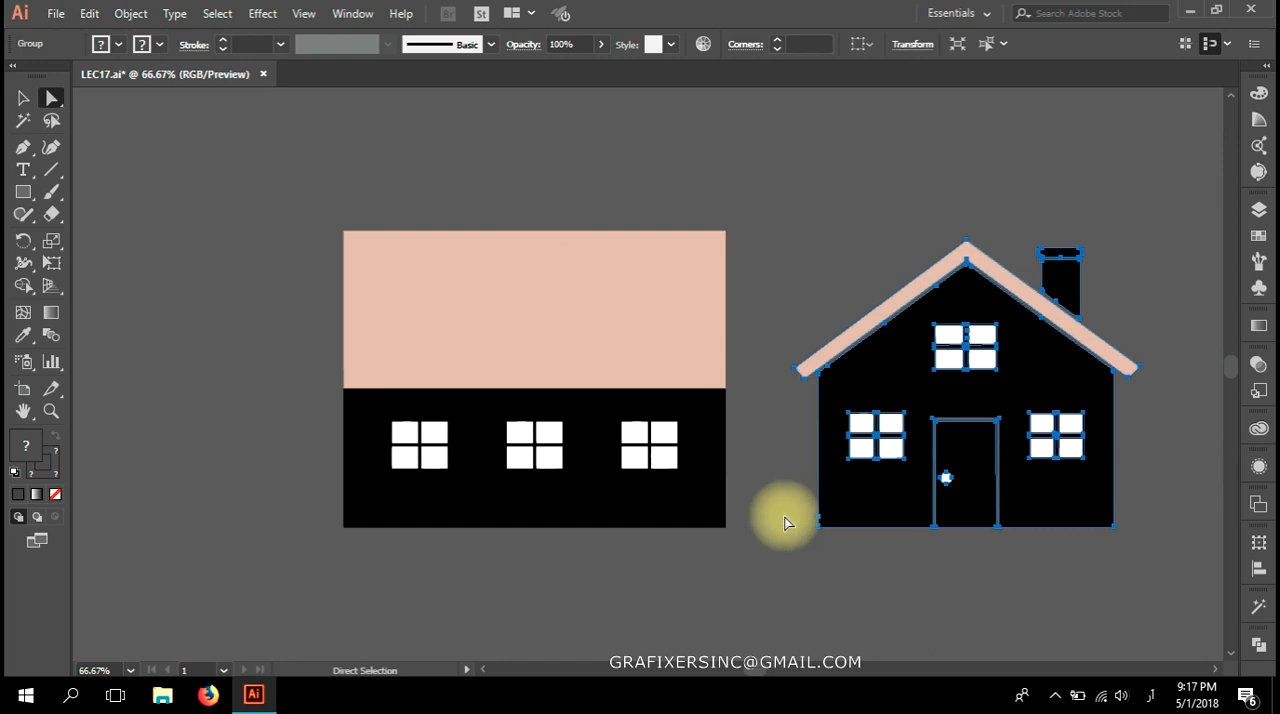
pyautogui.moveTo(763, 200); pyautogui.dragTo(246, 578)
pyautogui.click(447, 597)
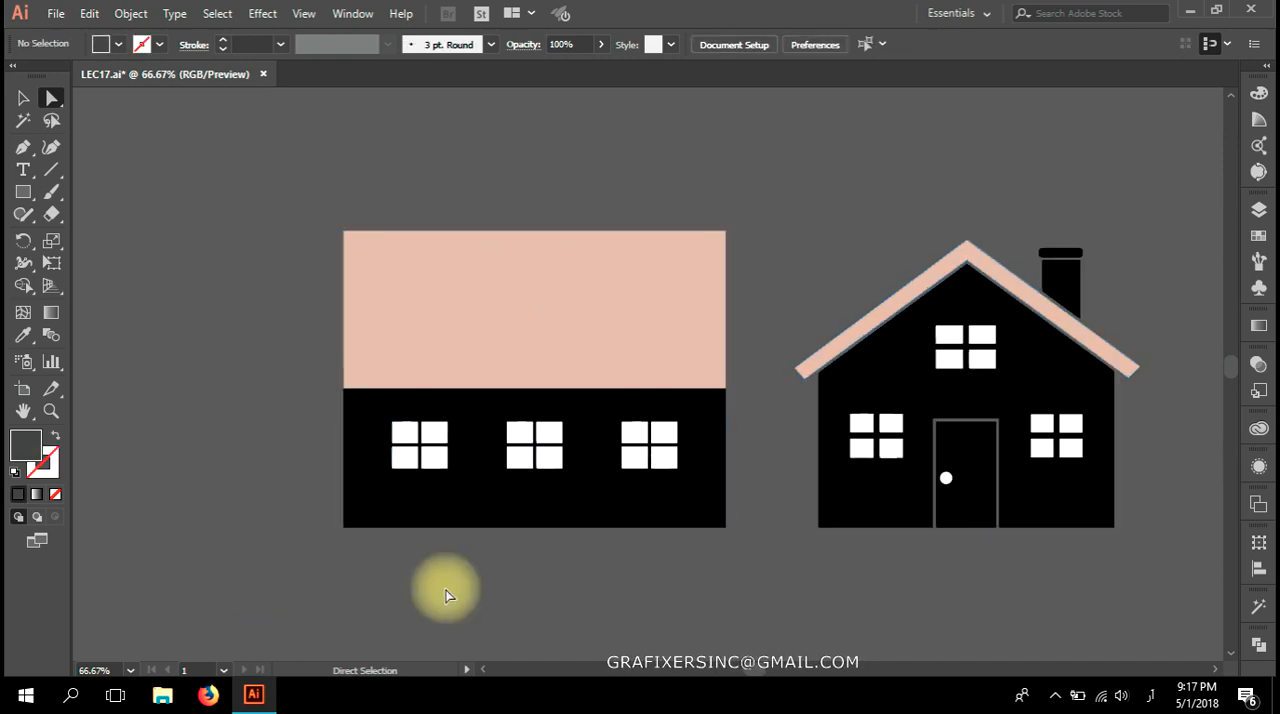
pyautogui.scroll(-1, 537, 591)
pyautogui.hscroll(5, 537, 591)
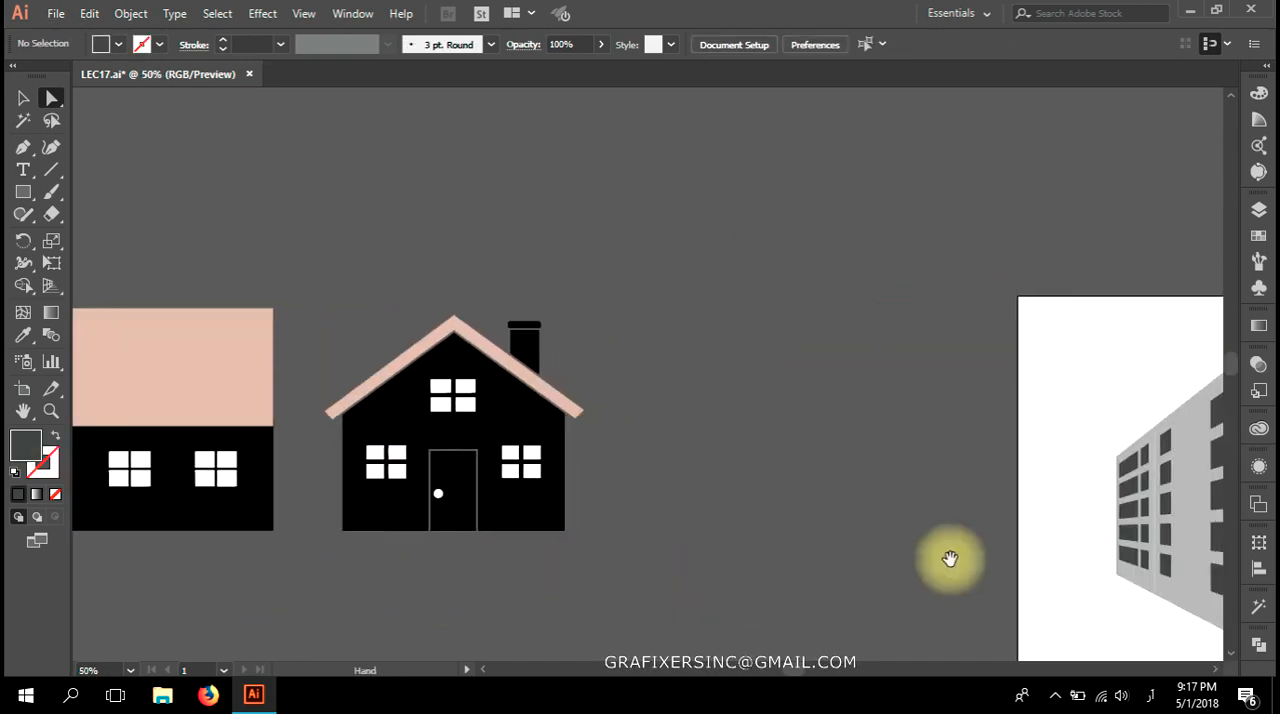
pyautogui.moveTo(950, 559); pyautogui.dragTo(520, 493)
pyautogui.moveTo(658, 471); pyautogui.dragTo(509, 418)
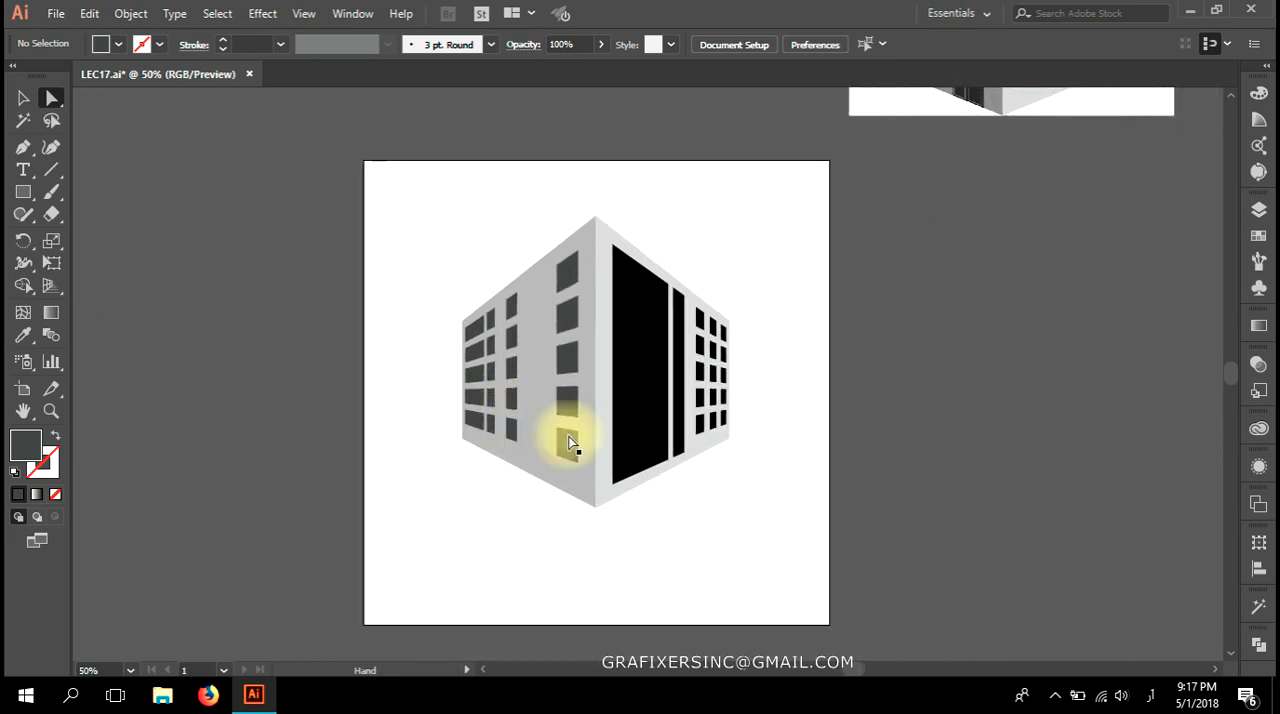
# Group all facades of the finished building and move it off the artboard onto the pasteboard at its right.
pyautogui.scroll(1, 568, 441)
pyautogui.press('v')
pyautogui.moveTo(800, 233); pyautogui.dragTo(204, 542)
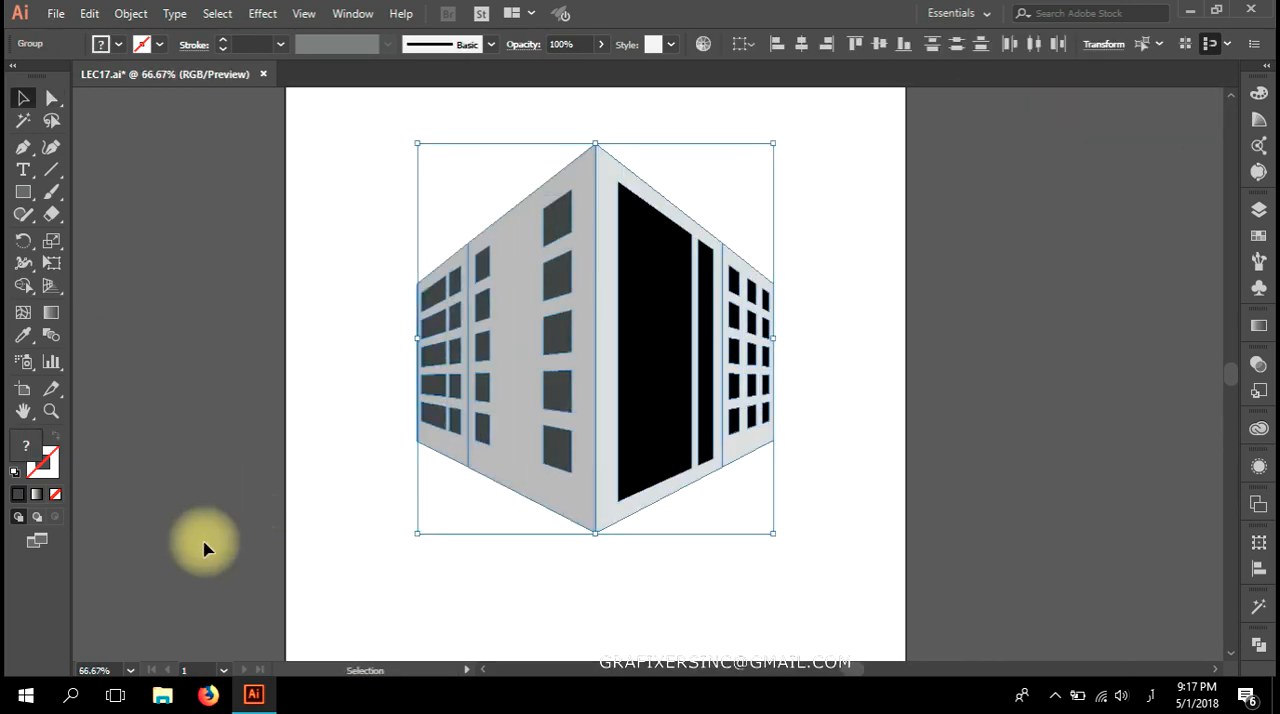
pyautogui.click(524, 398)
pyautogui.moveTo(516, 368); pyautogui.dragTo(1213, 271)
pyautogui.scroll(-1, 890, 407)
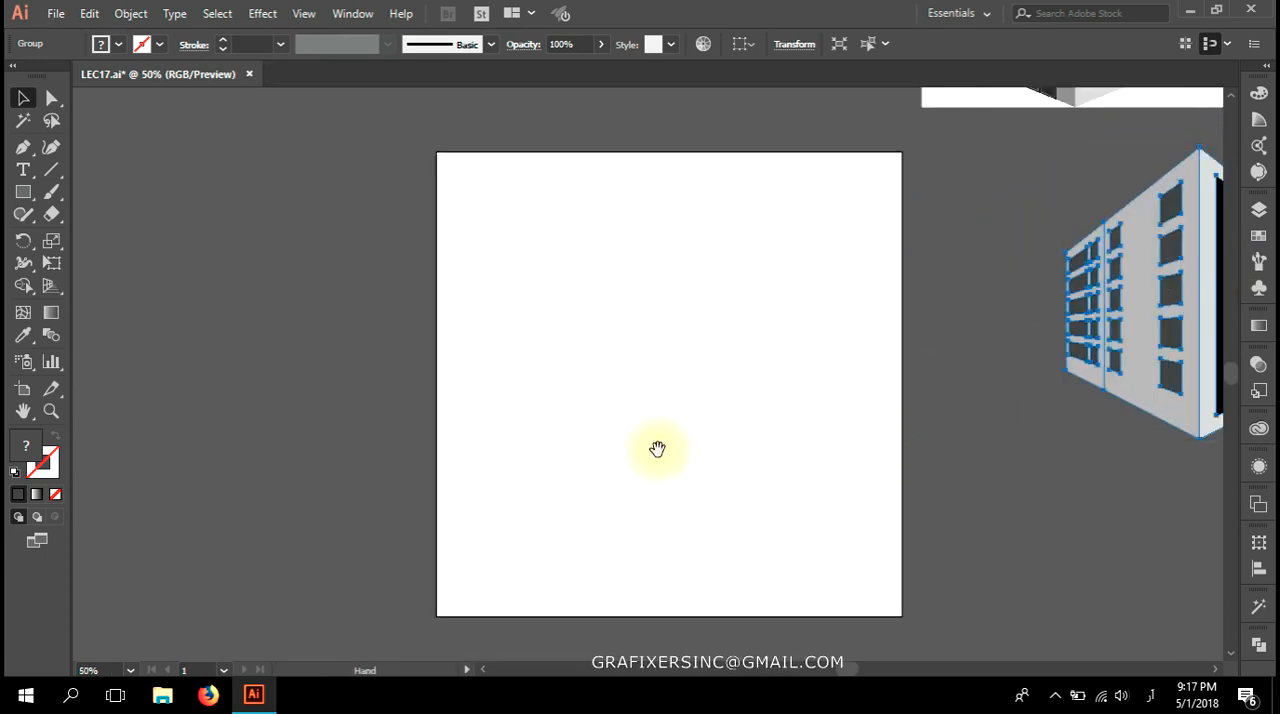
# Move the gabled house facade across the pasteboard to sit just beside the empty artboard's left edge.
pyautogui.moveTo(657, 449); pyautogui.dragTo(894, 468)
pyautogui.moveTo(615, 427); pyautogui.dragTo(470, 435)
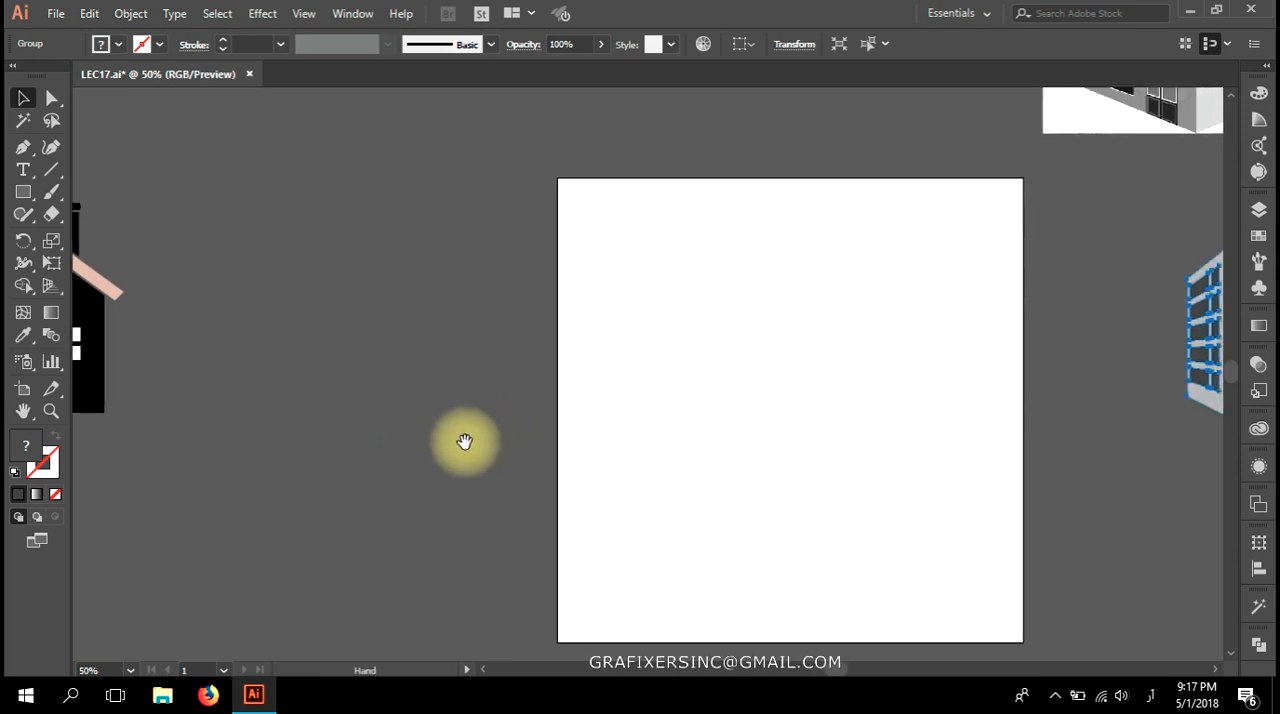
pyautogui.click(406, 499)
pyautogui.moveTo(309, 373); pyautogui.dragTo(766, 397)
pyautogui.moveTo(563, 251)
pyautogui.mouseDown()
pyautogui.moveTo(435, 432)
pyautogui.moveTo(877, 397)
pyautogui.moveTo(861, 397)
pyautogui.mouseUp()
pyautogui.click(651, 503)
pyautogui.hotkey('ctrl', 'z')
pyautogui.click(511, 502)
pyautogui.moveTo(635, 185); pyautogui.dragTo(254, 585)
pyautogui.click(449, 486)
pyautogui.moveTo(623, 188); pyautogui.dragTo(306, 523)
pyautogui.moveTo(425, 403); pyautogui.dragTo(830, 390)
pyautogui.moveTo(668, 477); pyautogui.dragTo(820, 500)
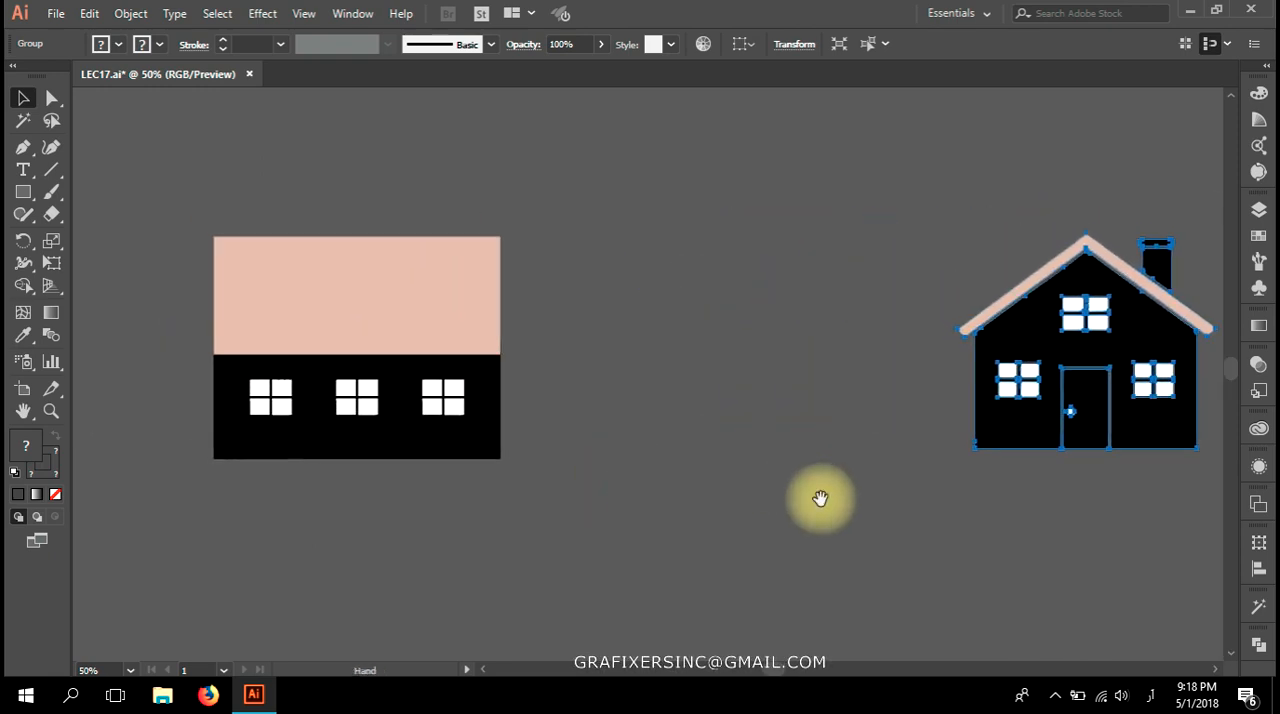
# Group the long house facade's roof, wall and windows into a single object.
pyautogui.click(491, 494)
pyautogui.moveTo(591, 226); pyautogui.dragTo(185, 558)
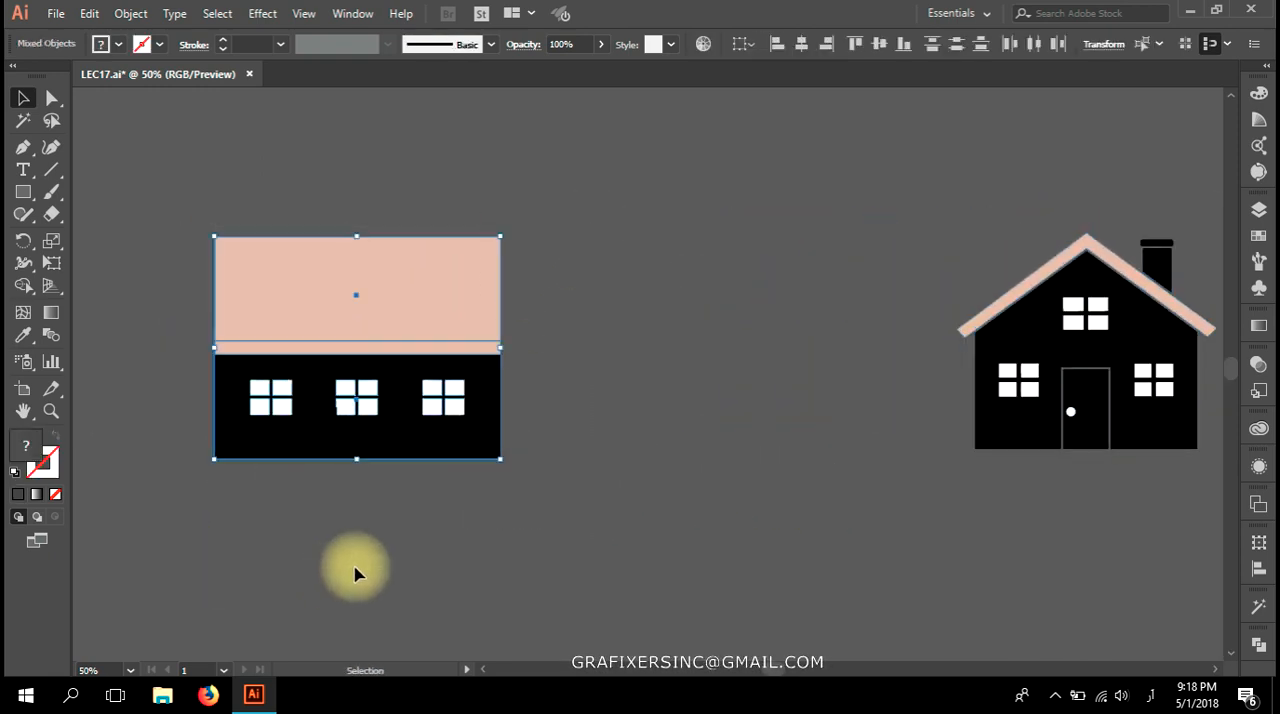
pyautogui.click(1258, 212)
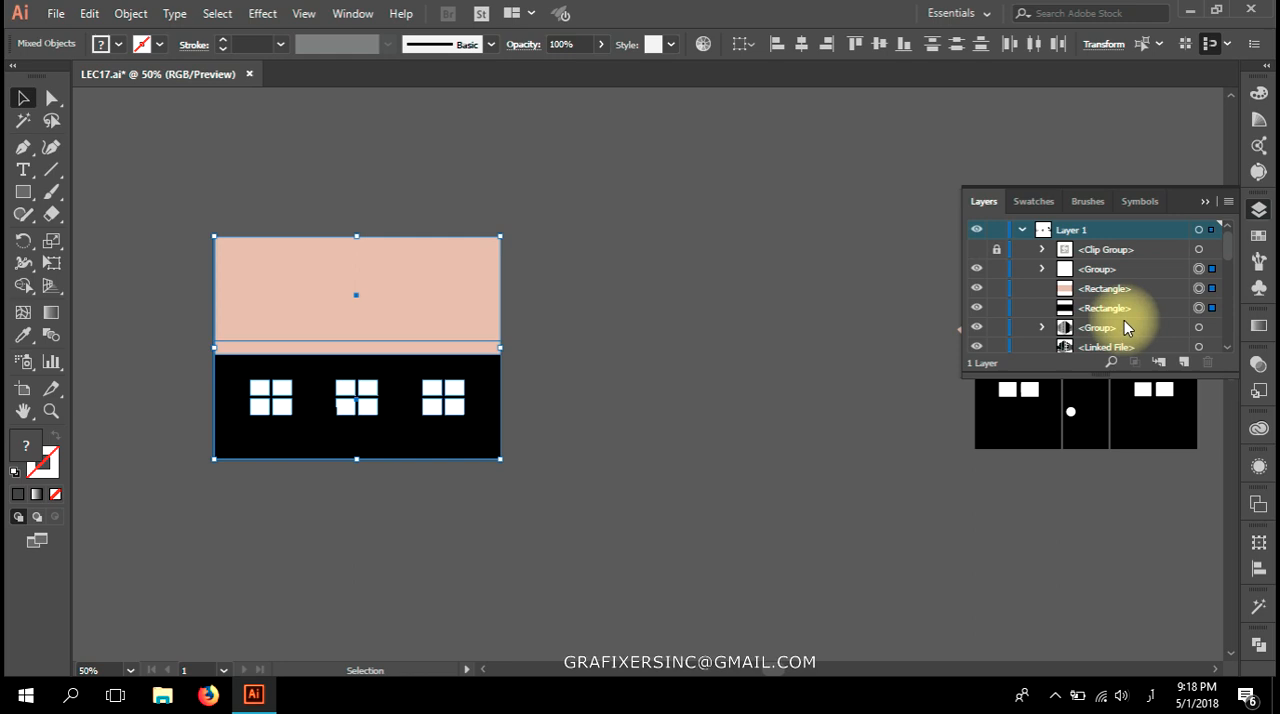
pyautogui.hotkey('ctrl', 'g')
pyautogui.click(760, 440)
# Move the grouped long facade directly beneath the gabled facade, beside the artboard.
pyautogui.moveTo(446, 303); pyautogui.dragTo(327, 463)
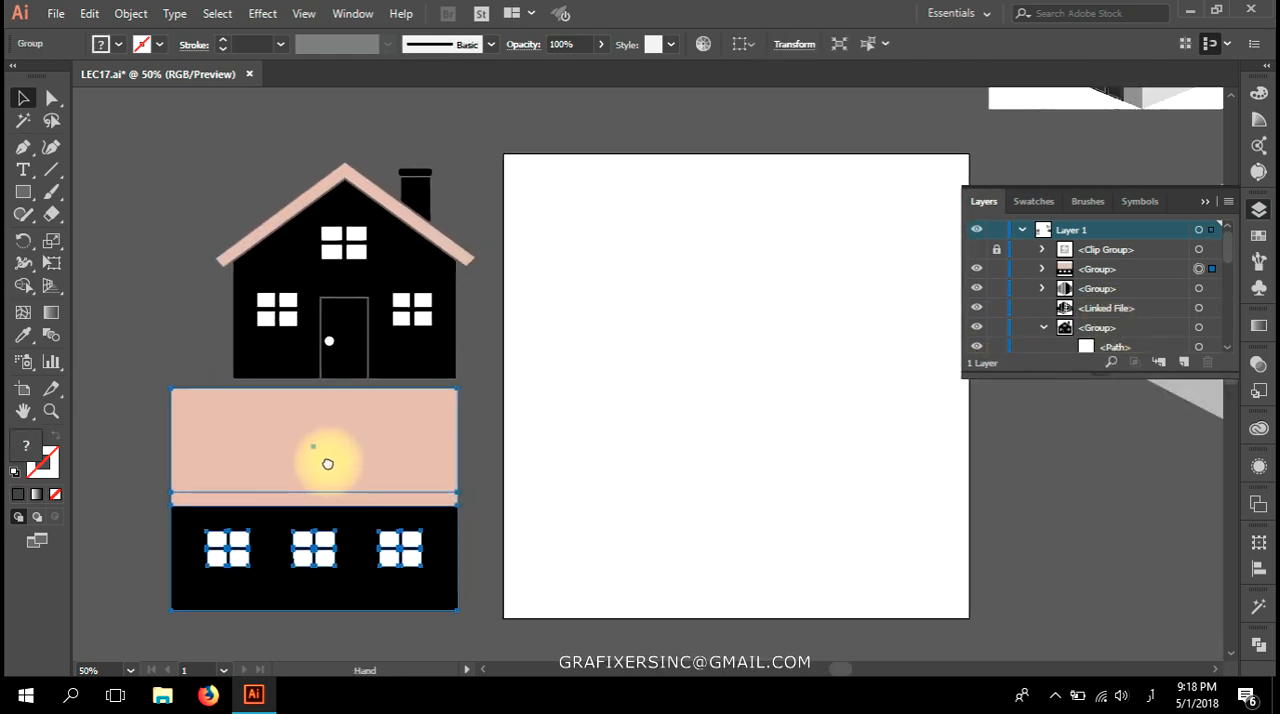
pyautogui.moveTo(425, 481); pyautogui.dragTo(389, 471)
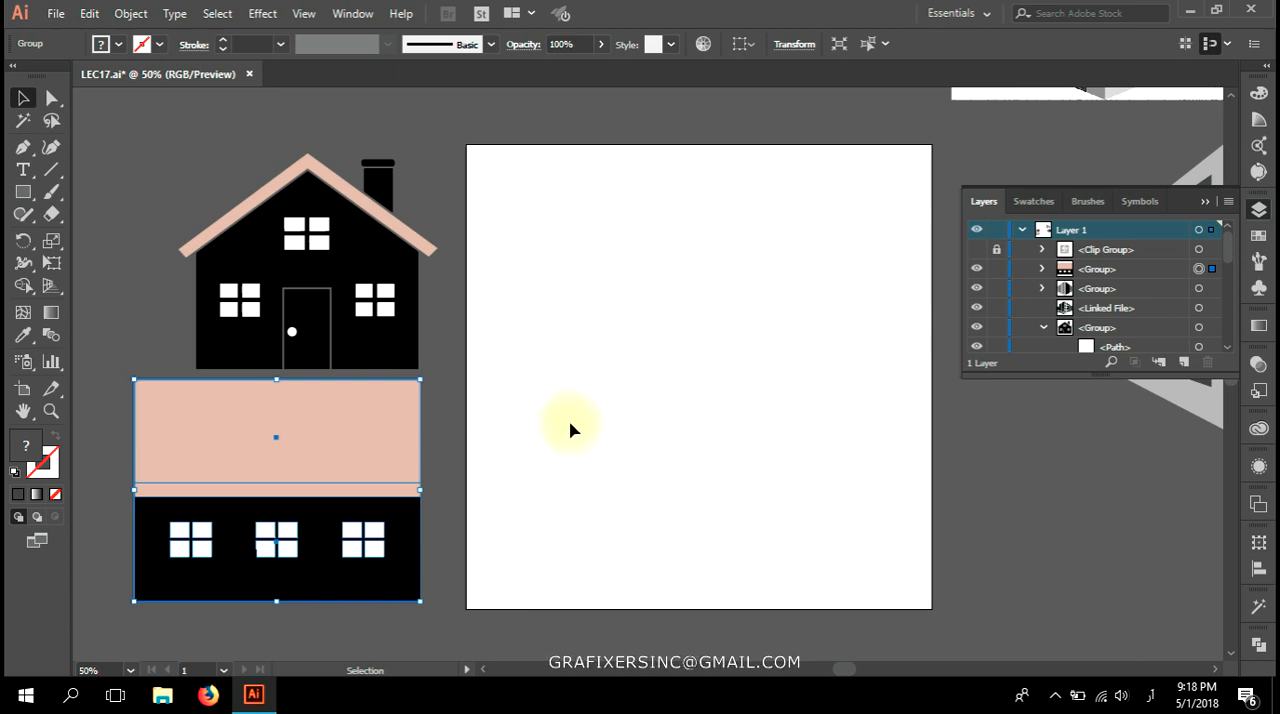
pyautogui.moveTo(567, 427); pyautogui.dragTo(541, 428)
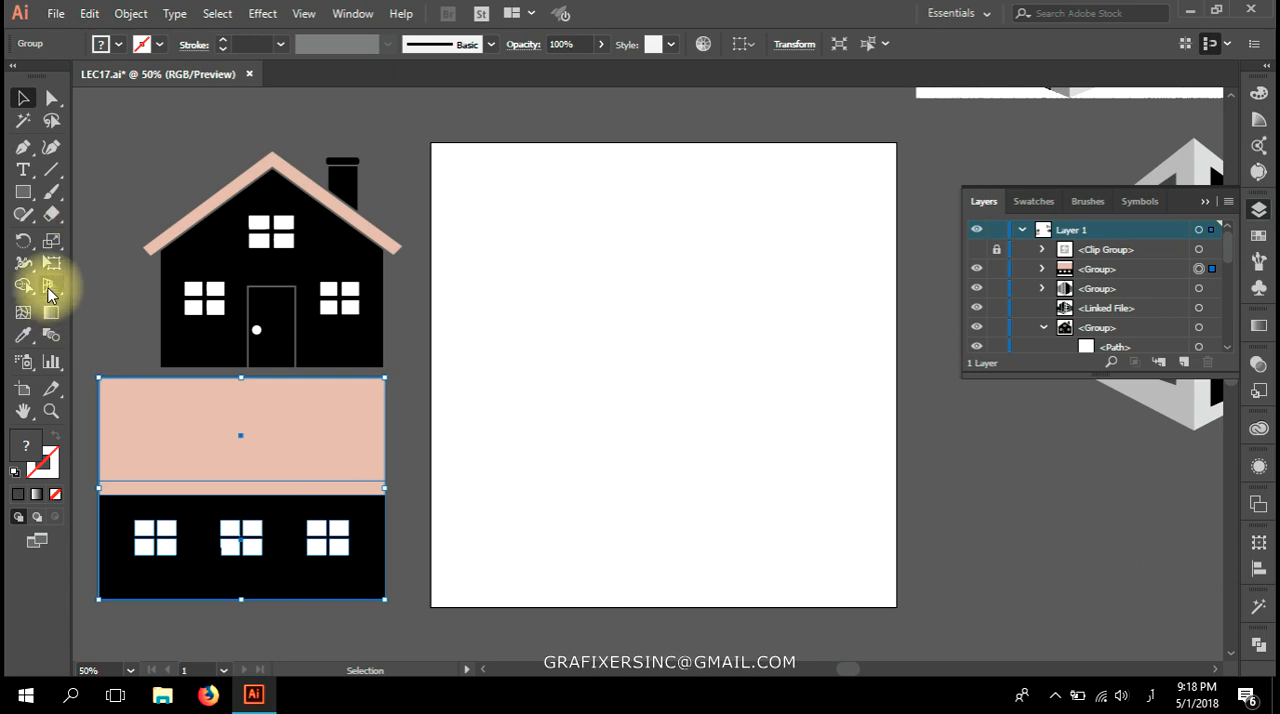
# Show the perspective grid and place the gabled facade on its left plane using Perspective Selection.
pyautogui.click(49, 289)
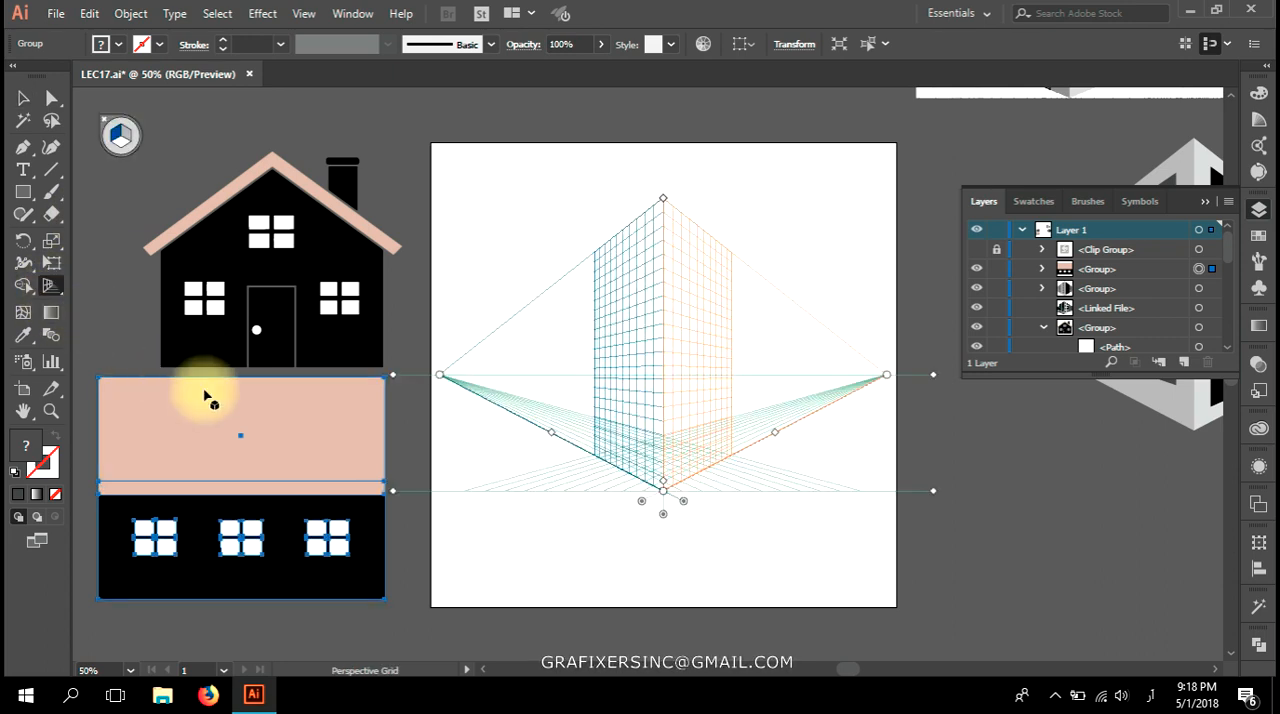
pyautogui.hotkey('shift', 'v')
pyautogui.click(268, 287)
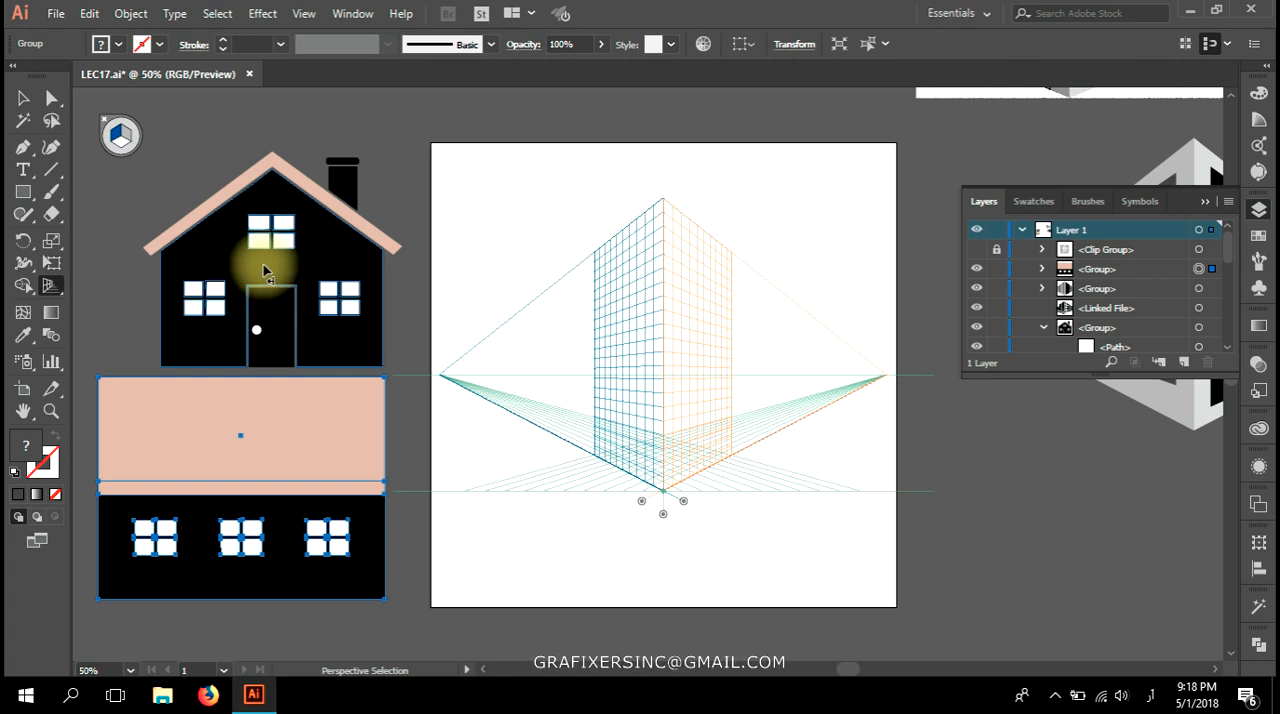
pyautogui.moveTo(515, 355); pyautogui.dragTo(605, 391)
# Align the gabled facade's lower front corner with the perspective grid's ground origin.
pyautogui.scroll(5, 654, 510)
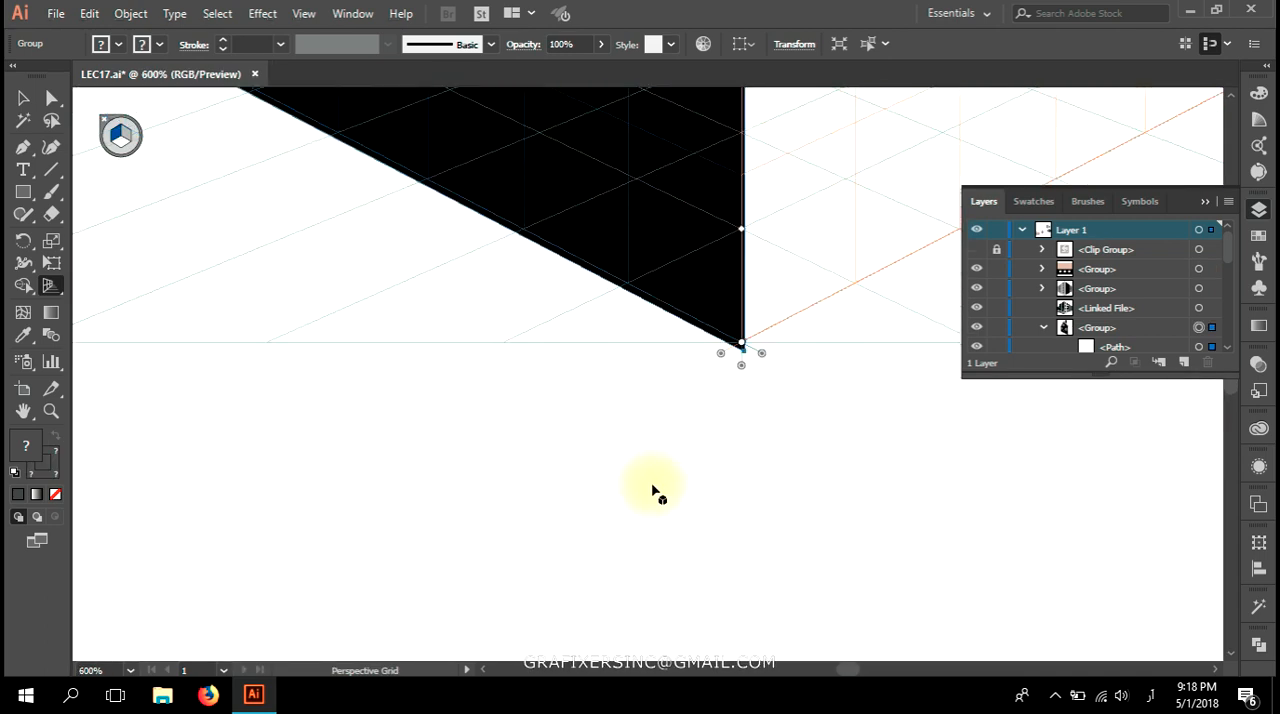
pyautogui.scroll(2, 672, 500)
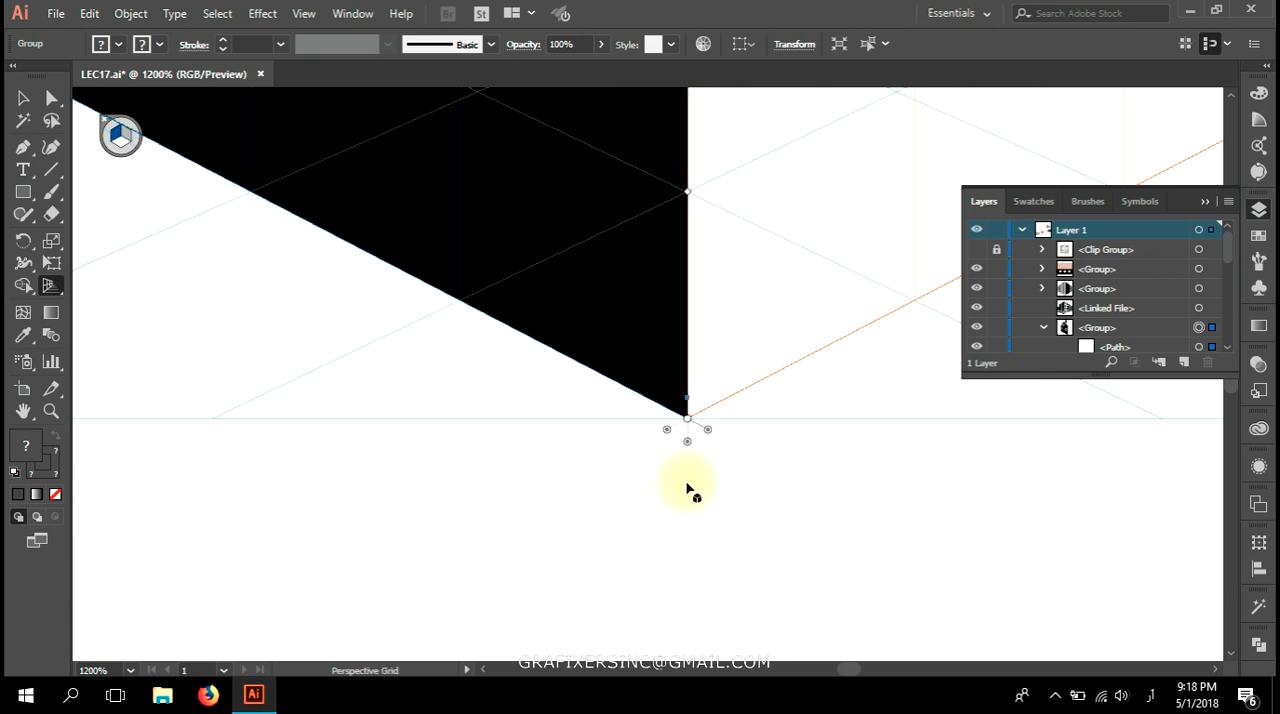
pyautogui.scroll(-9, 588, 502)
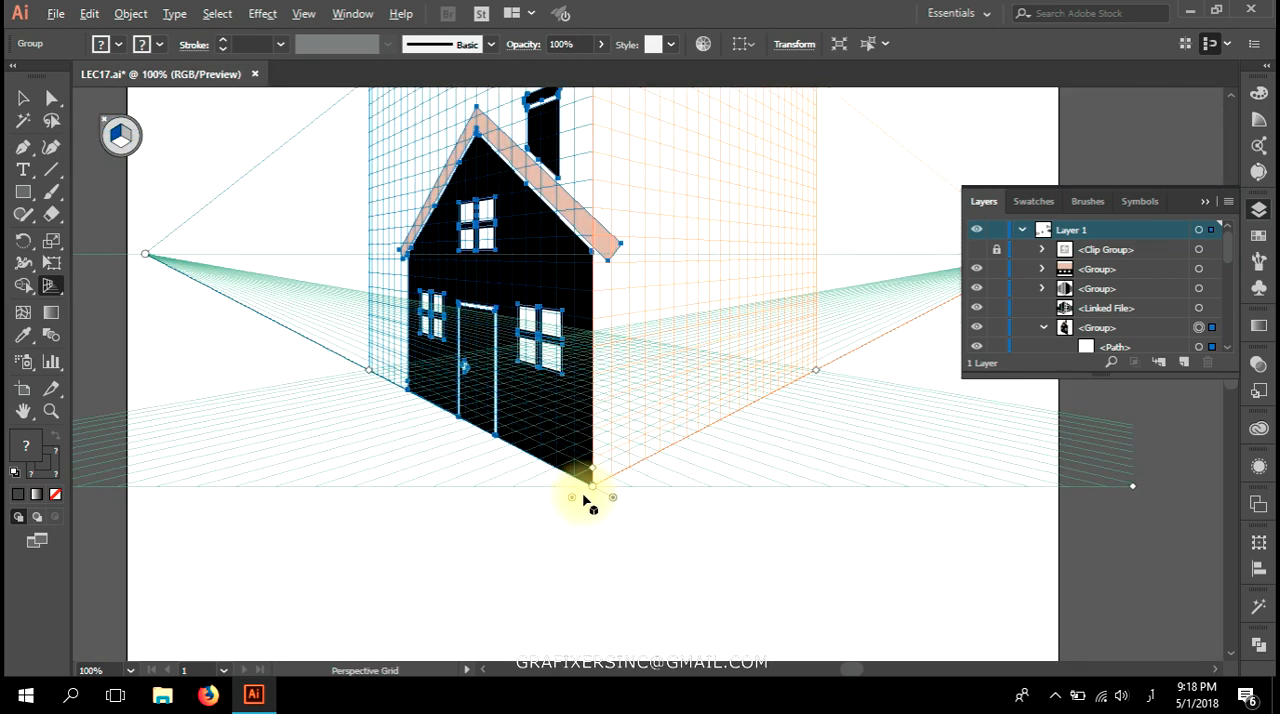
# Make the right grid plane active and place the long flat facade on it in perspective.
pyautogui.scroll(-2, 583, 500)
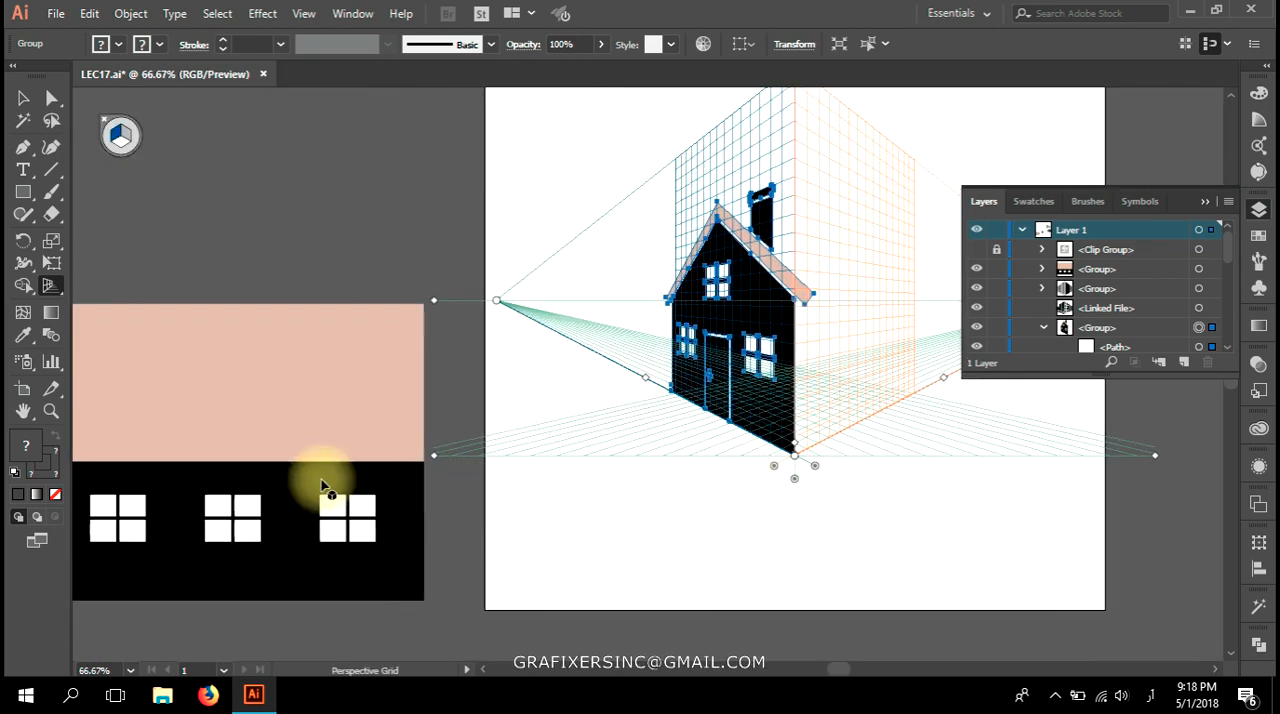
pyautogui.click(249, 452)
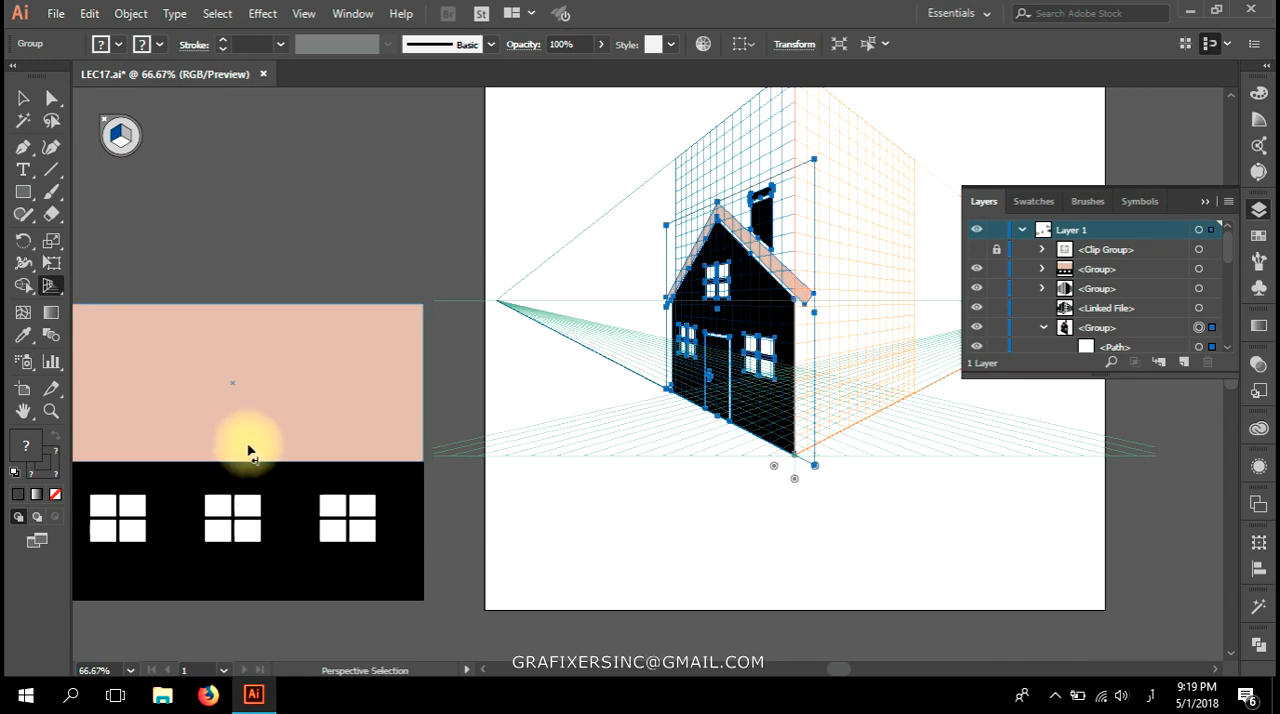
pyautogui.click(127, 136)
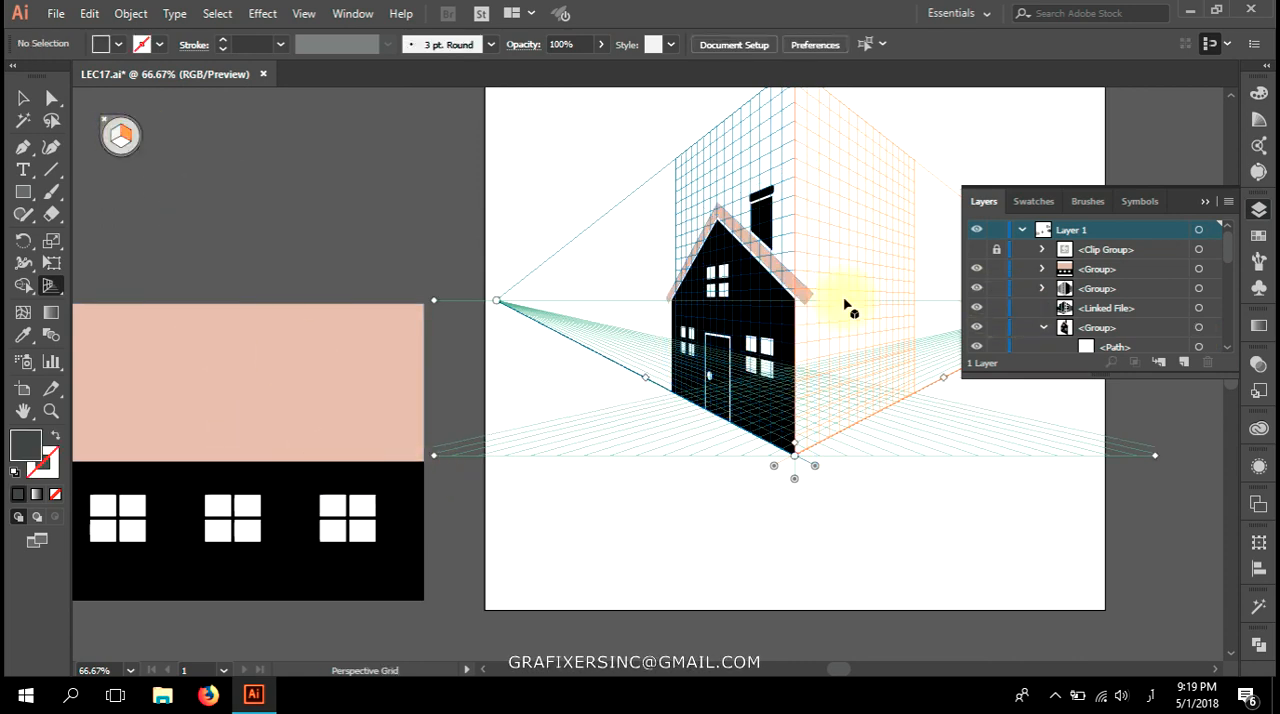
pyautogui.moveTo(179, 464); pyautogui.dragTo(870, 410)
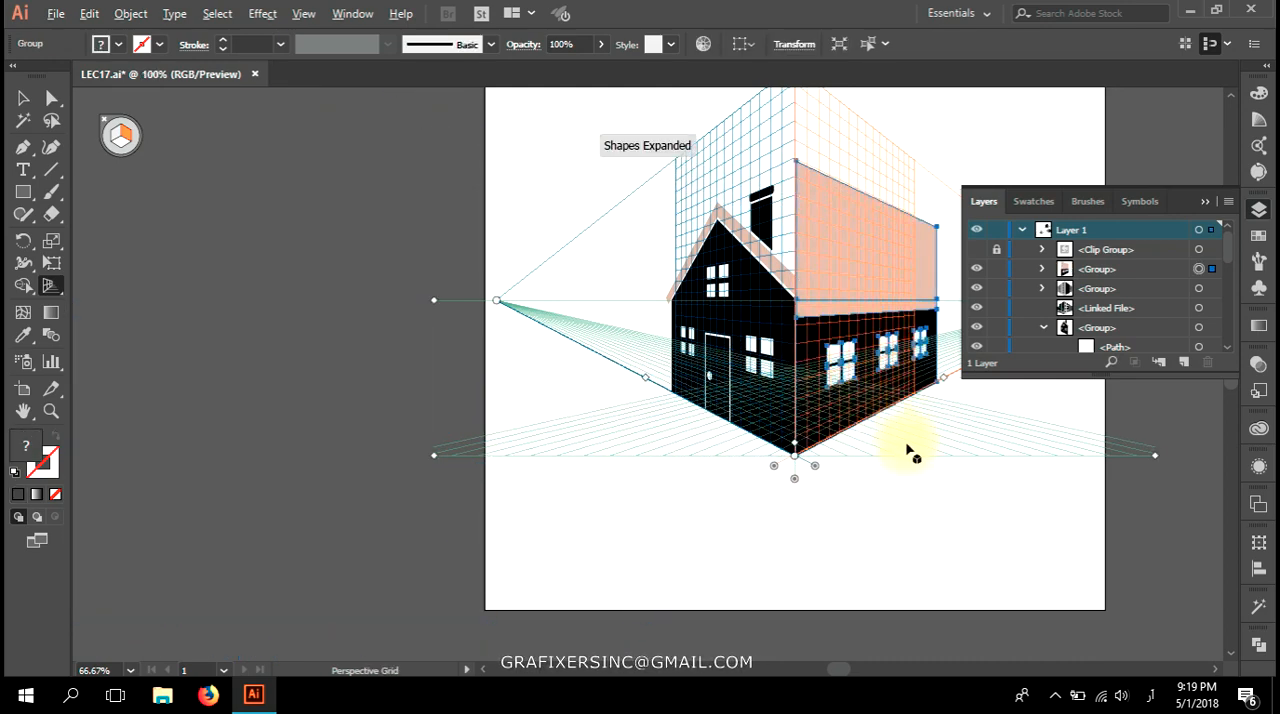
# Align the long facade's lower front corner with the perspective grid's ground origin, against the gabled wall.
pyautogui.scroll(6, 908, 450)
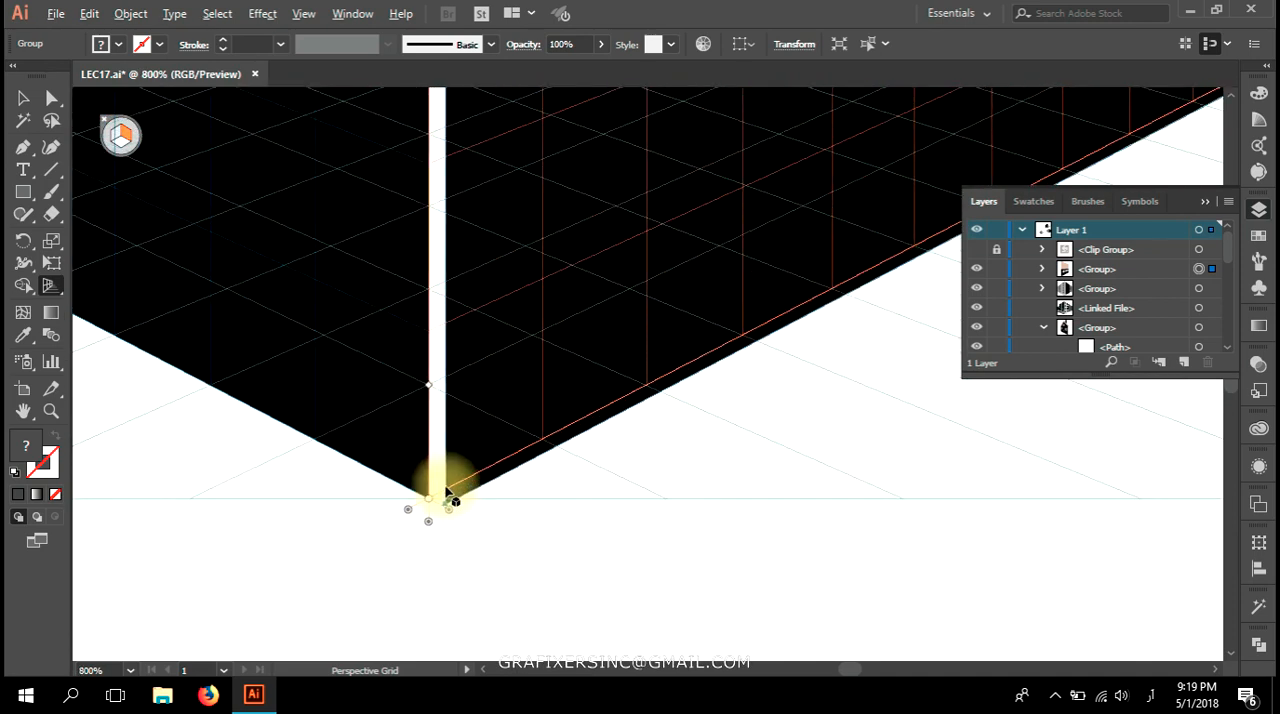
pyautogui.scroll(1, 447, 495)
pyautogui.moveTo(447, 495); pyautogui.dragTo(412, 520)
pyautogui.scroll(-6, 449, 523)
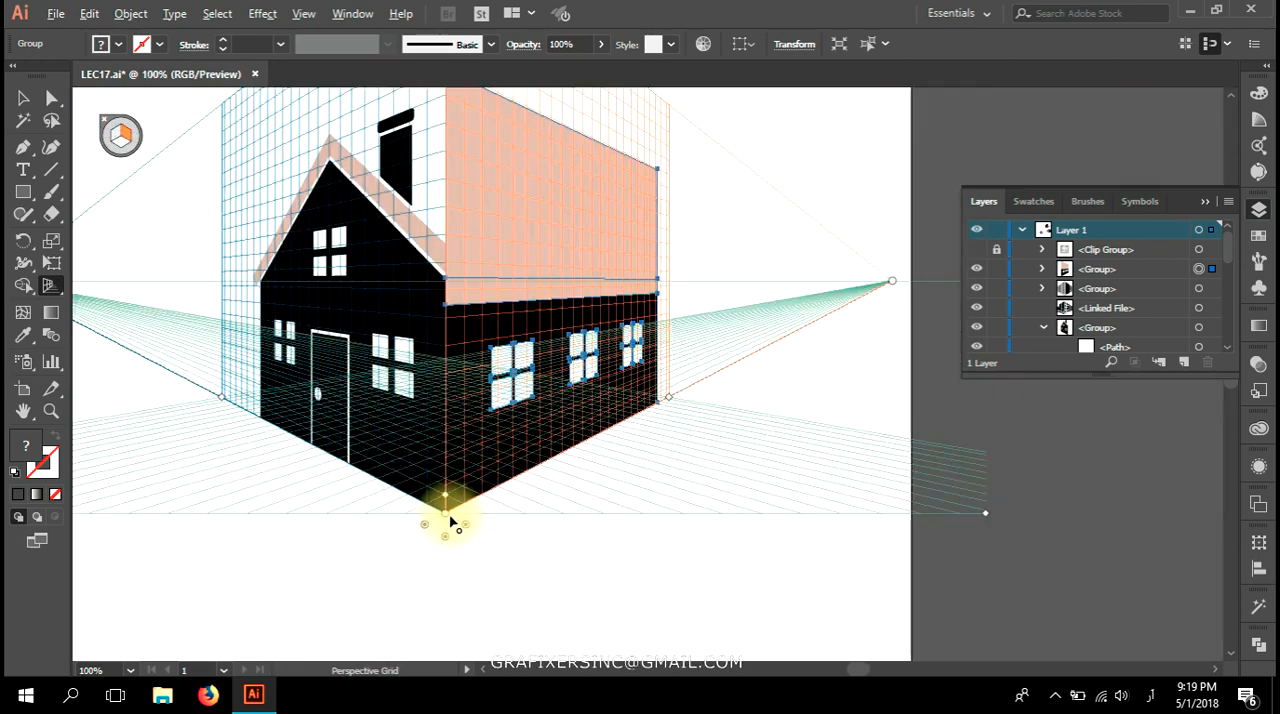
pyautogui.moveTo(457, 380); pyautogui.dragTo(613, 515)
pyautogui.scroll(-1, 576, 518)
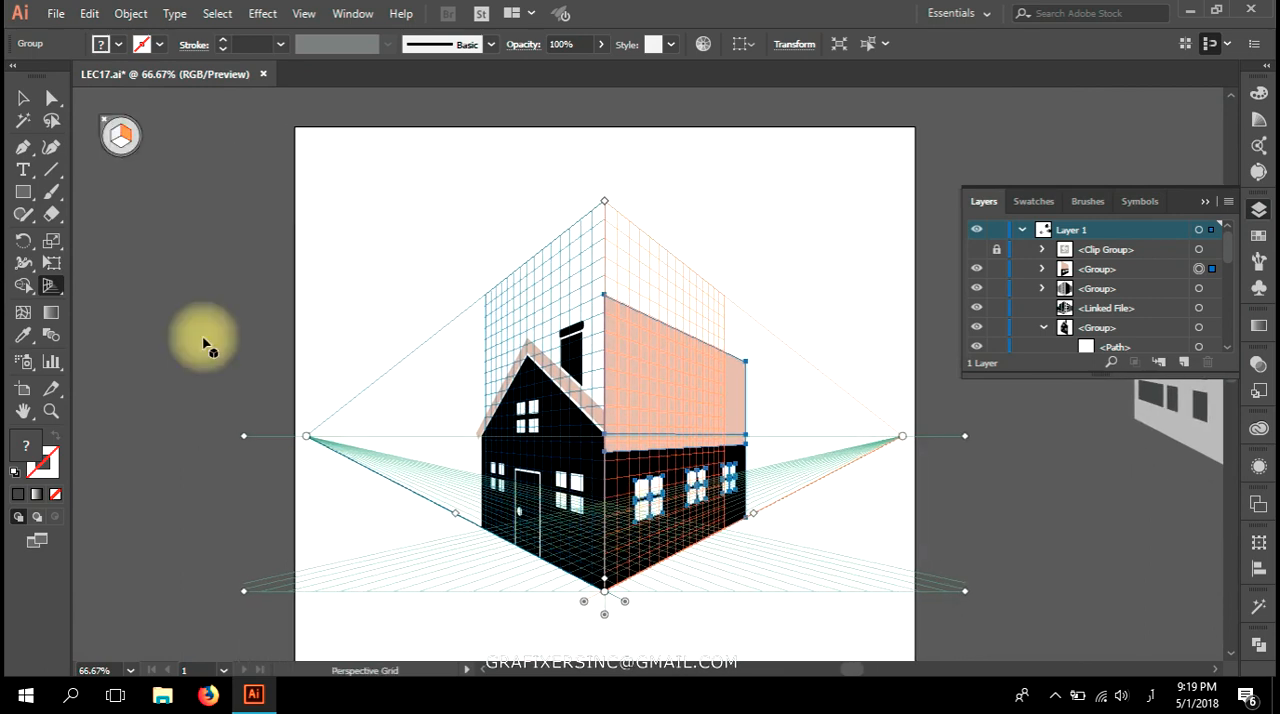
# Hide the perspective grid and nudge the long facade slightly towards the gabled facade.
pyautogui.click(108, 128)
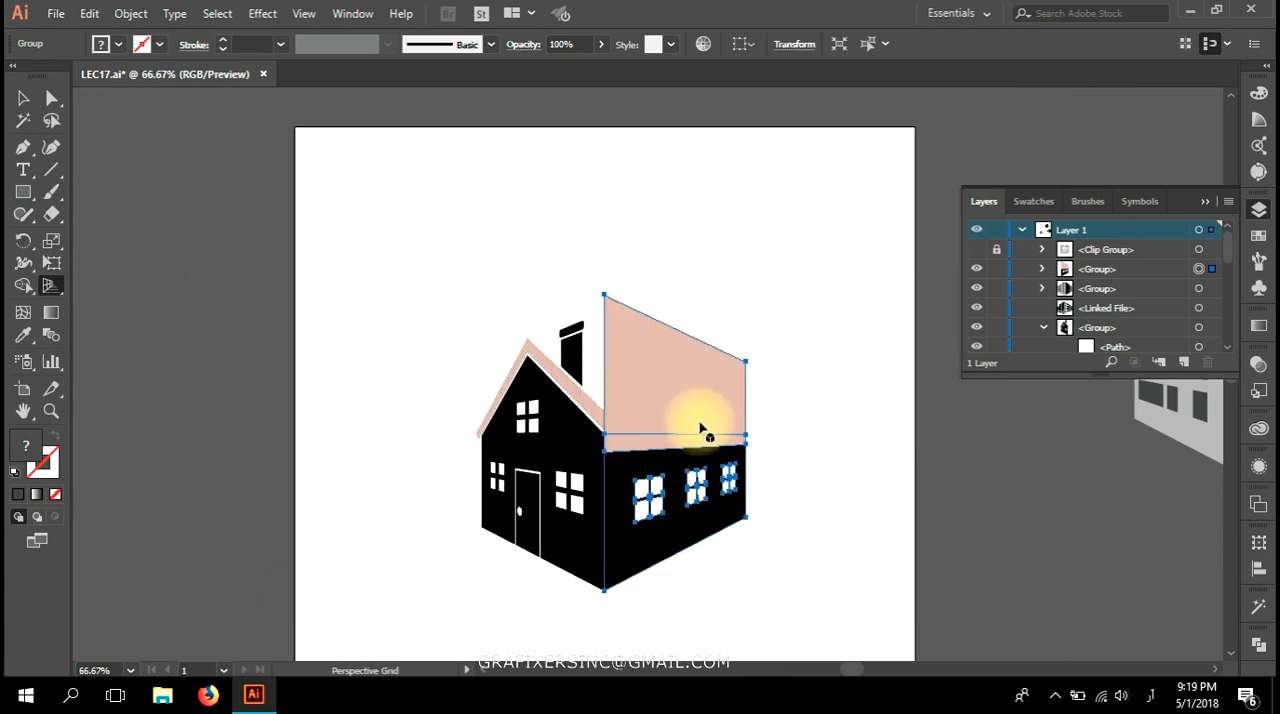
pyautogui.press('a')
pyautogui.press('Left')
pyautogui.press('Left')
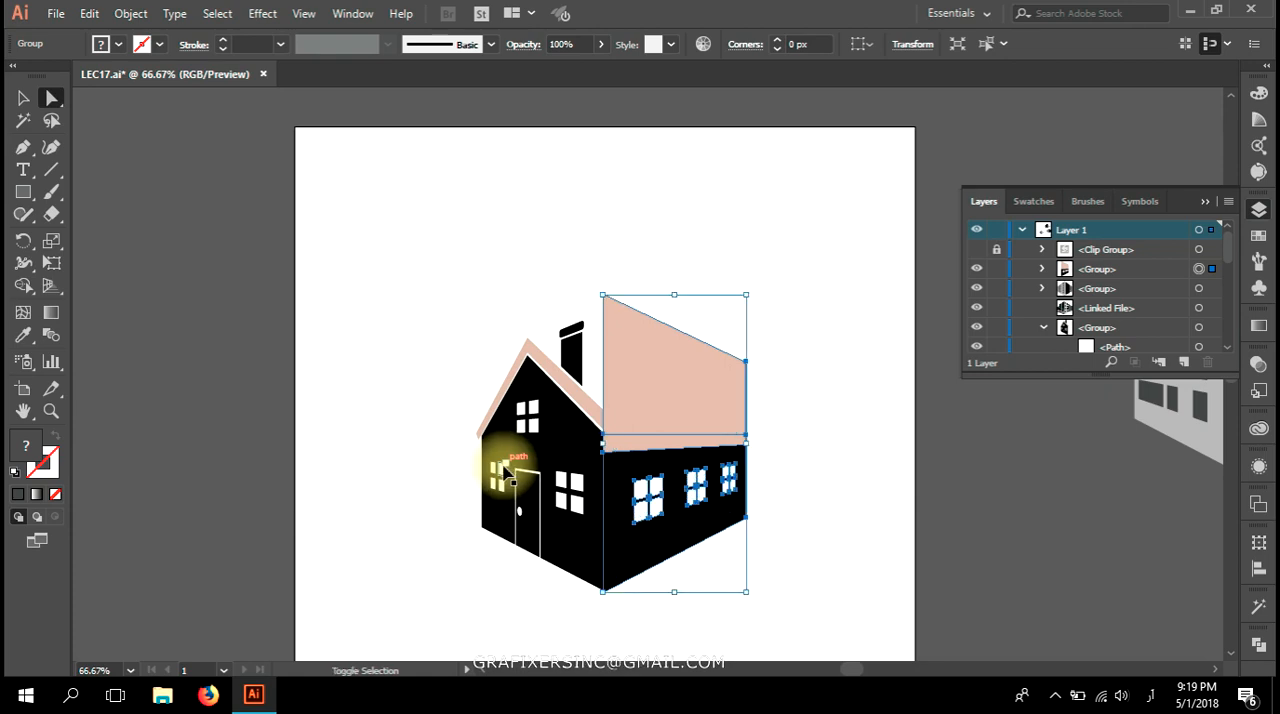
# Show the perspective grid again and place an outline guide copy of the gabled facade at the long wall's far end.
pyautogui.click(49, 286)
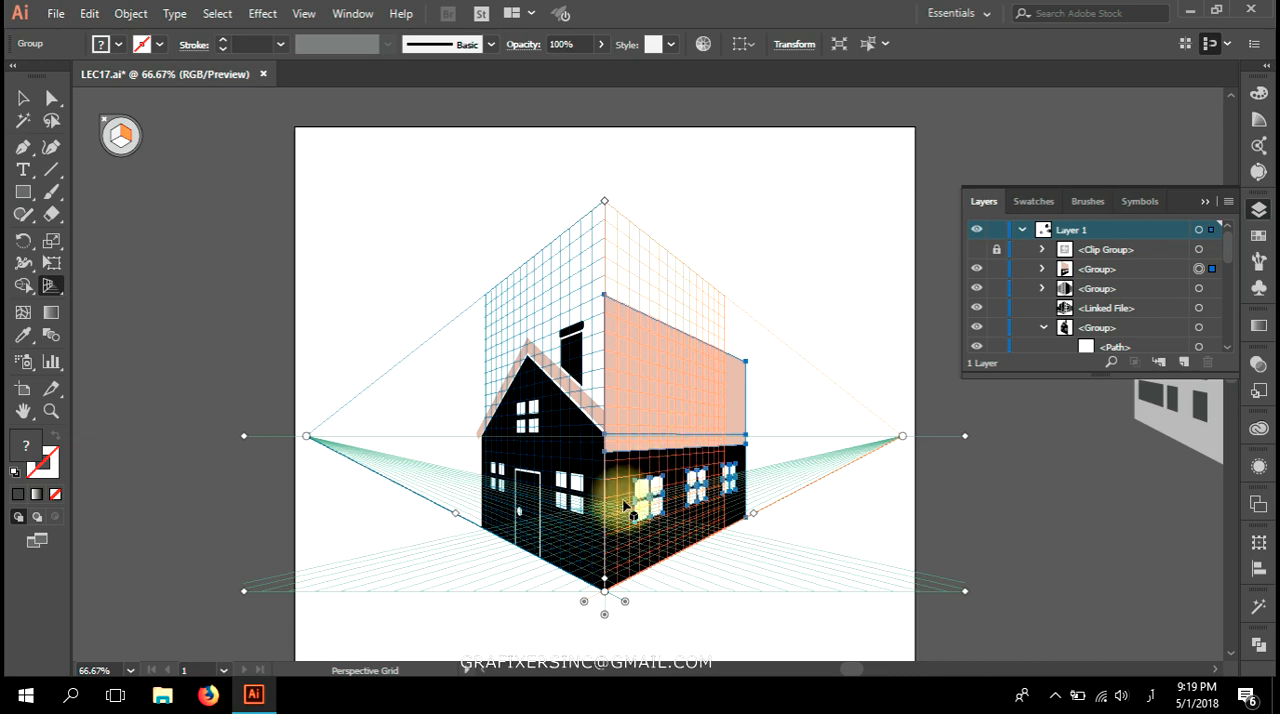
pyautogui.scroll(1, 585, 554)
pyautogui.moveTo(591, 531); pyautogui.dragTo(492, 525)
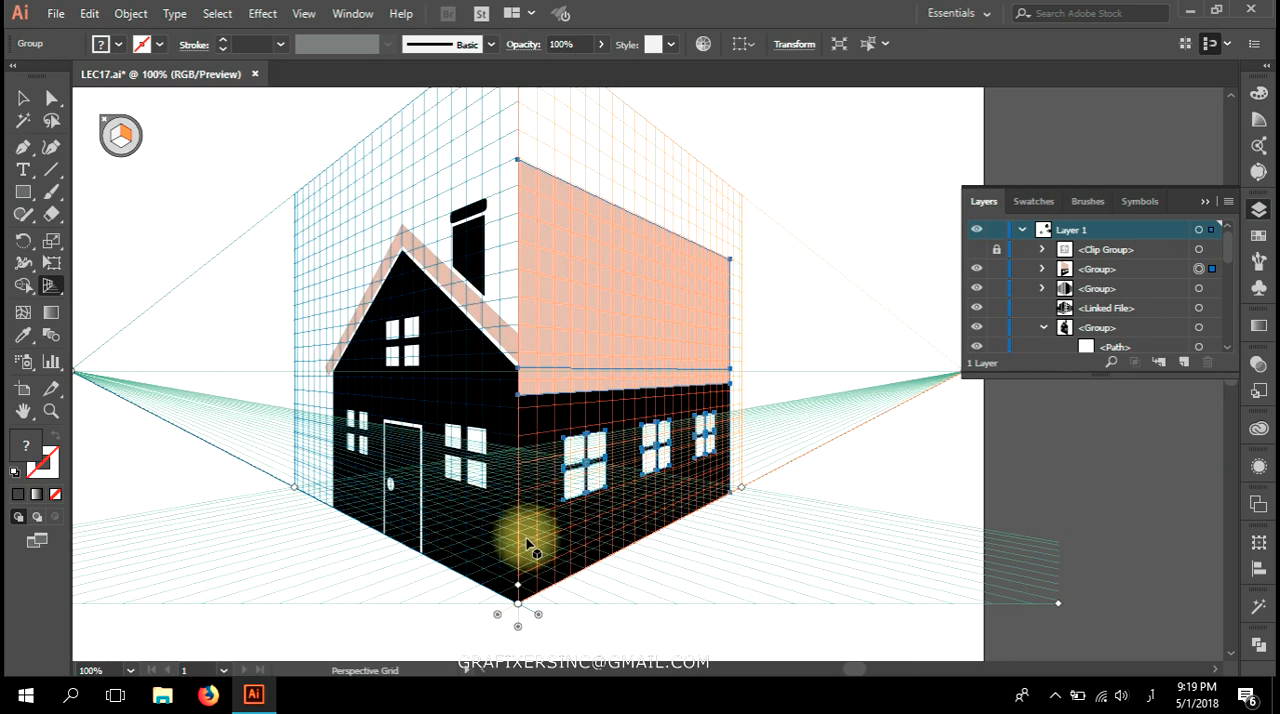
pyautogui.hotkey('shift', 'v')
pyautogui.click(430, 382)
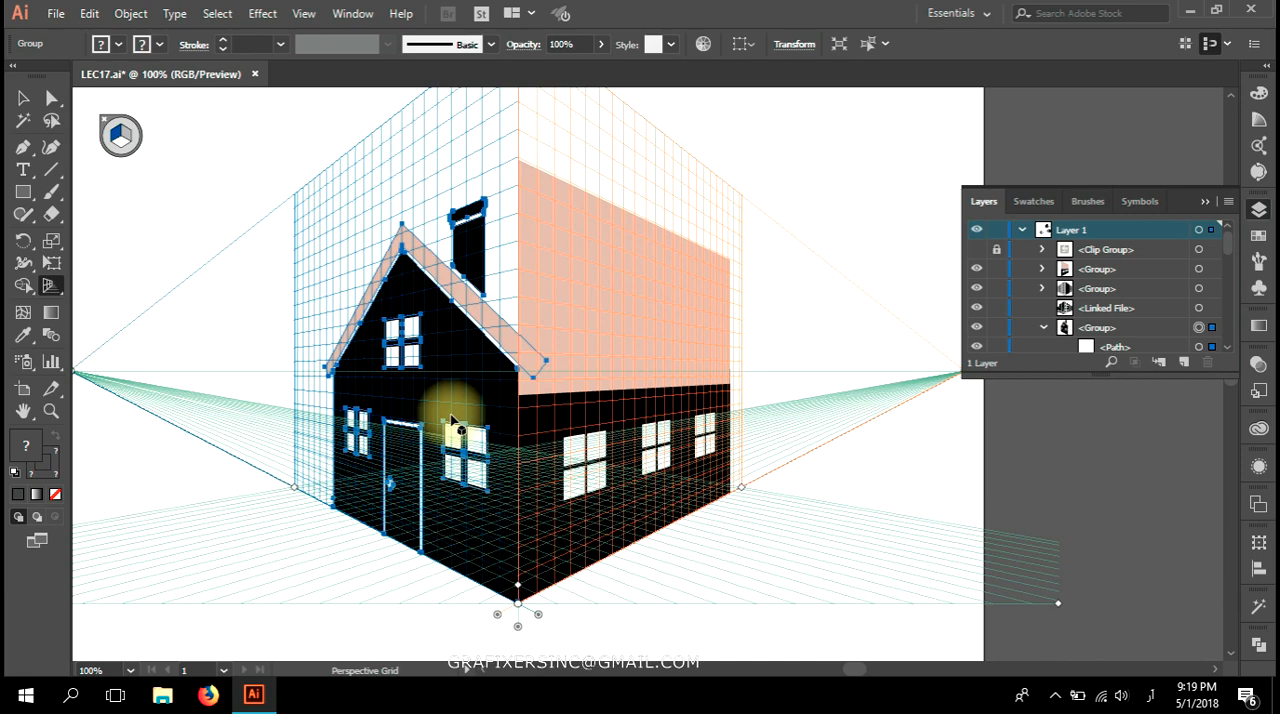
pyautogui.hotkey('shift', 'v')
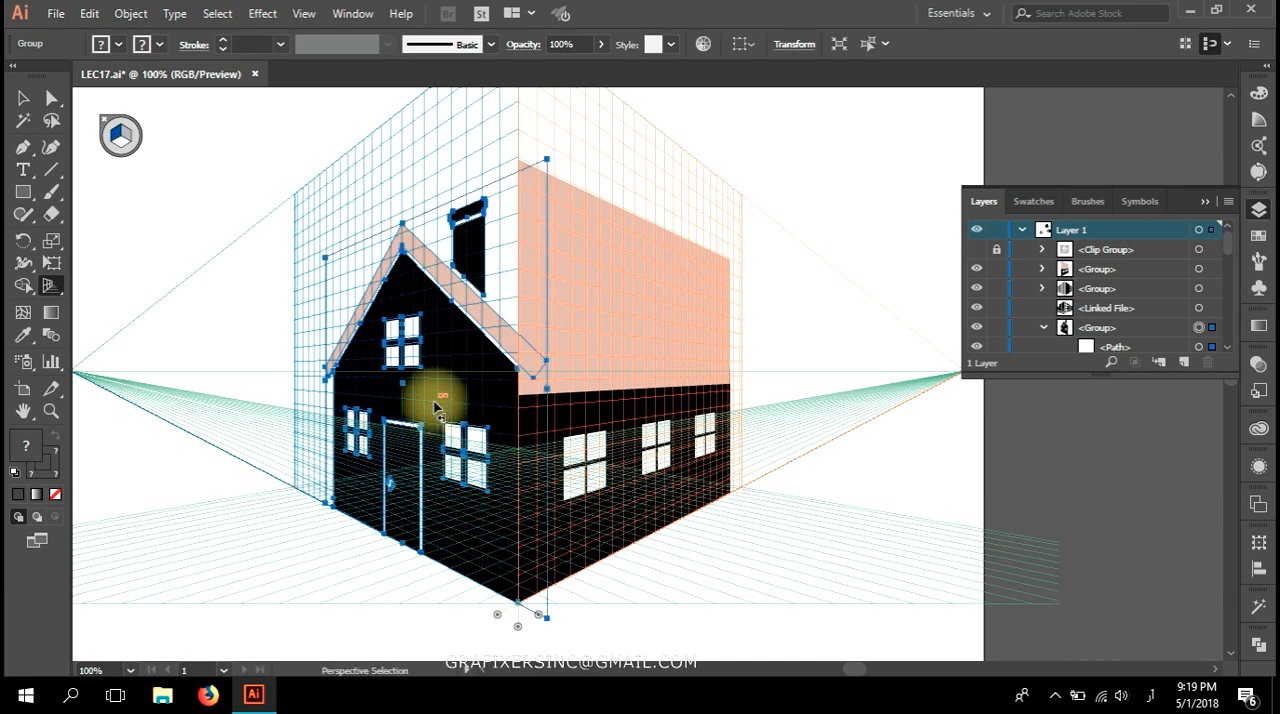
pyautogui.moveTo(434, 406); pyautogui.dragTo(758, 413)
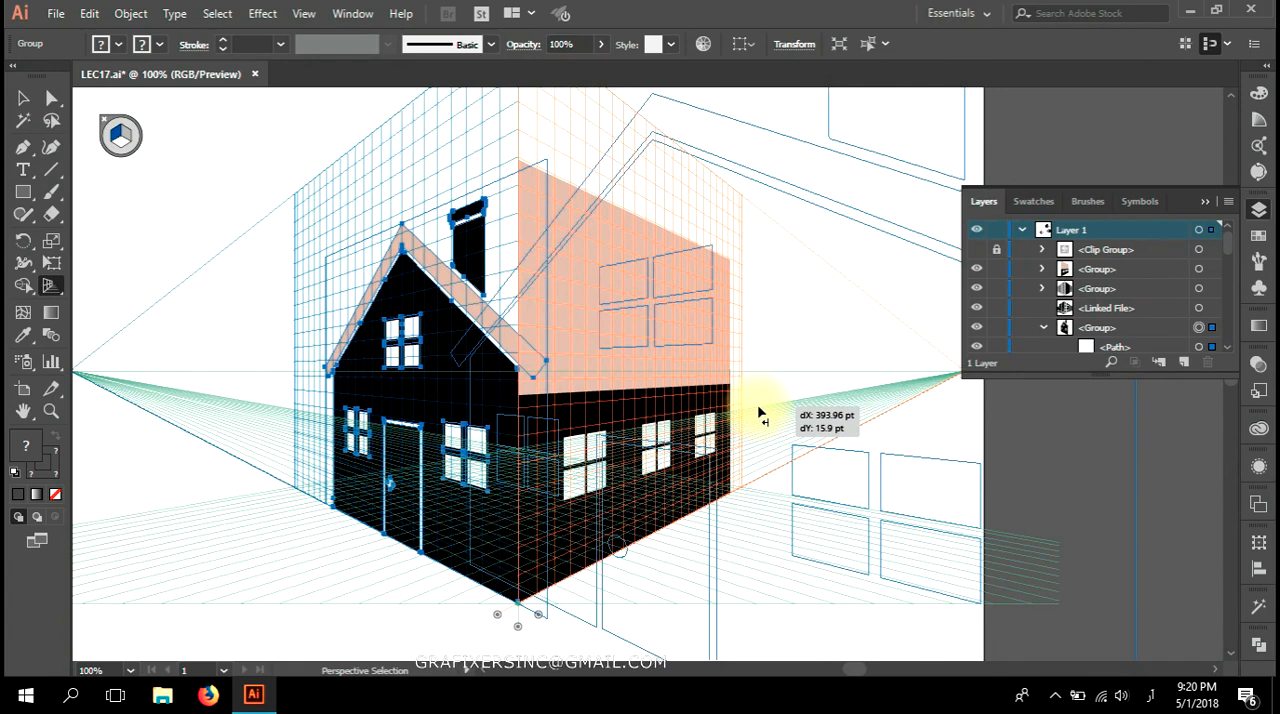
pyautogui.press('3')
pyautogui.press('1')
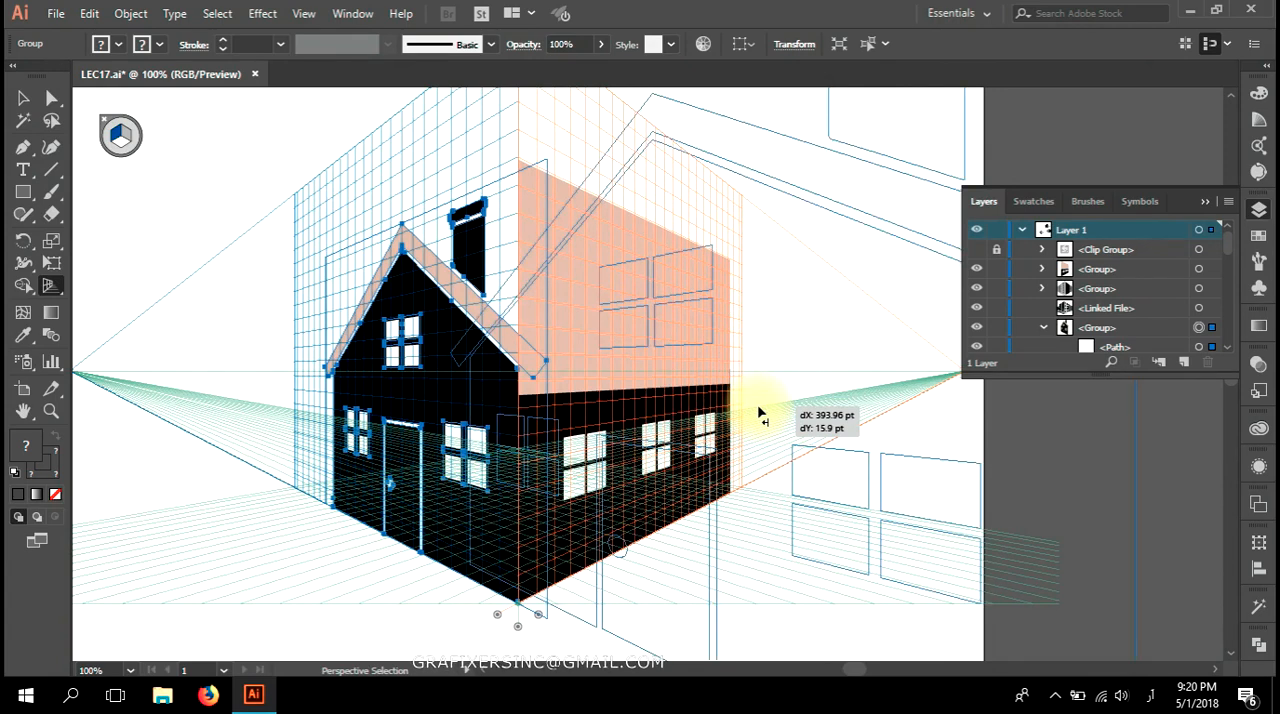
pyautogui.press('3')
pyautogui.moveTo(758, 413); pyautogui.dragTo(661, 492)
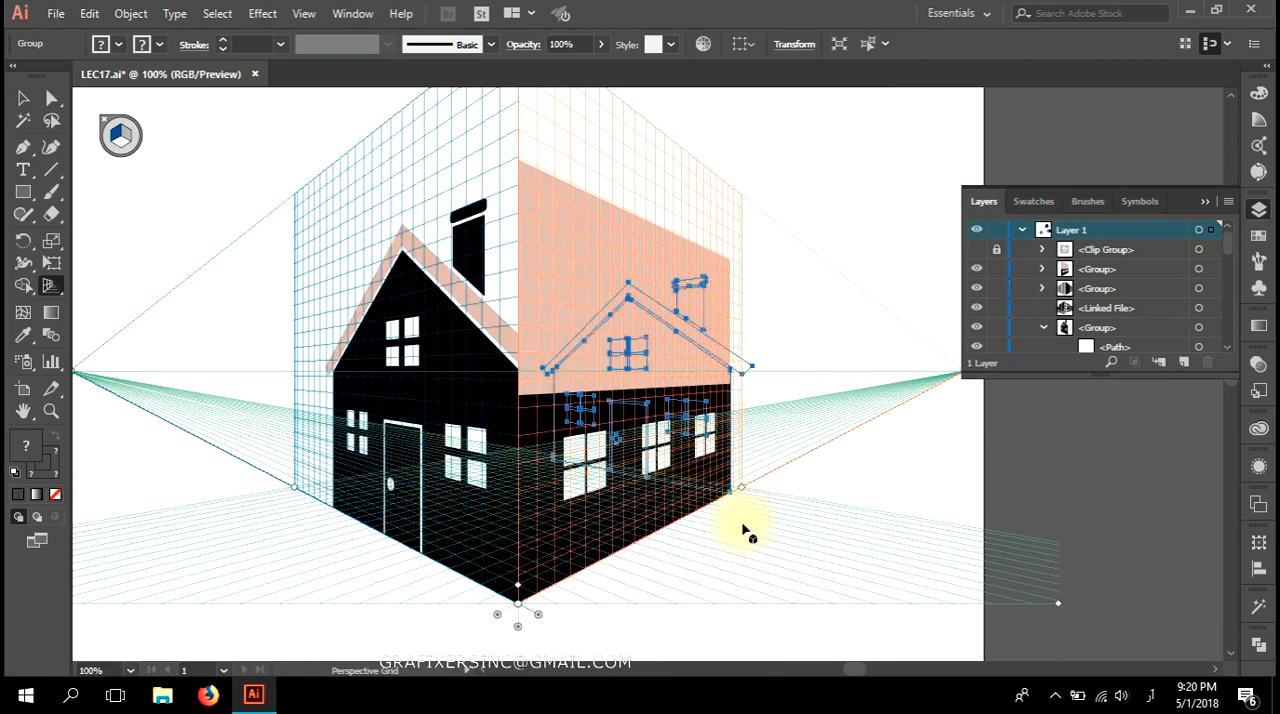
# Align the gable outline's lower corner precisely with the long wall's far bottom corner.
pyautogui.scroll(4, 740, 495)
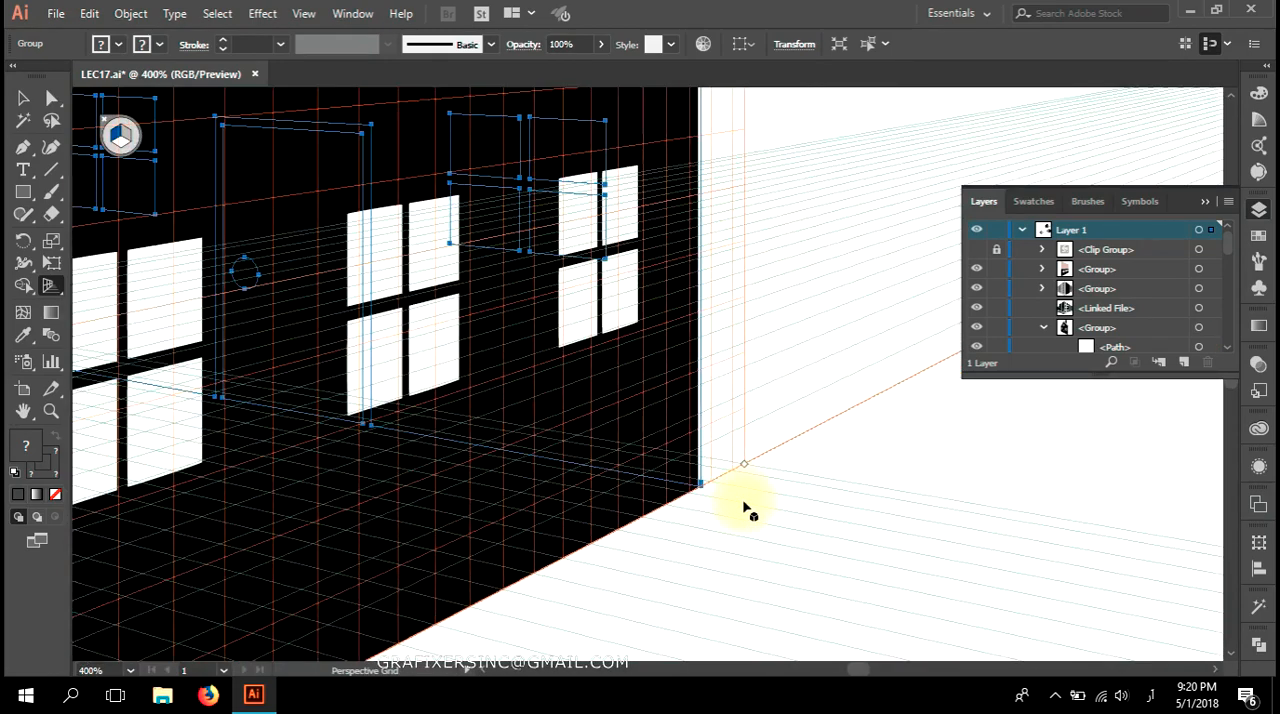
pyautogui.scroll(6, 745, 510)
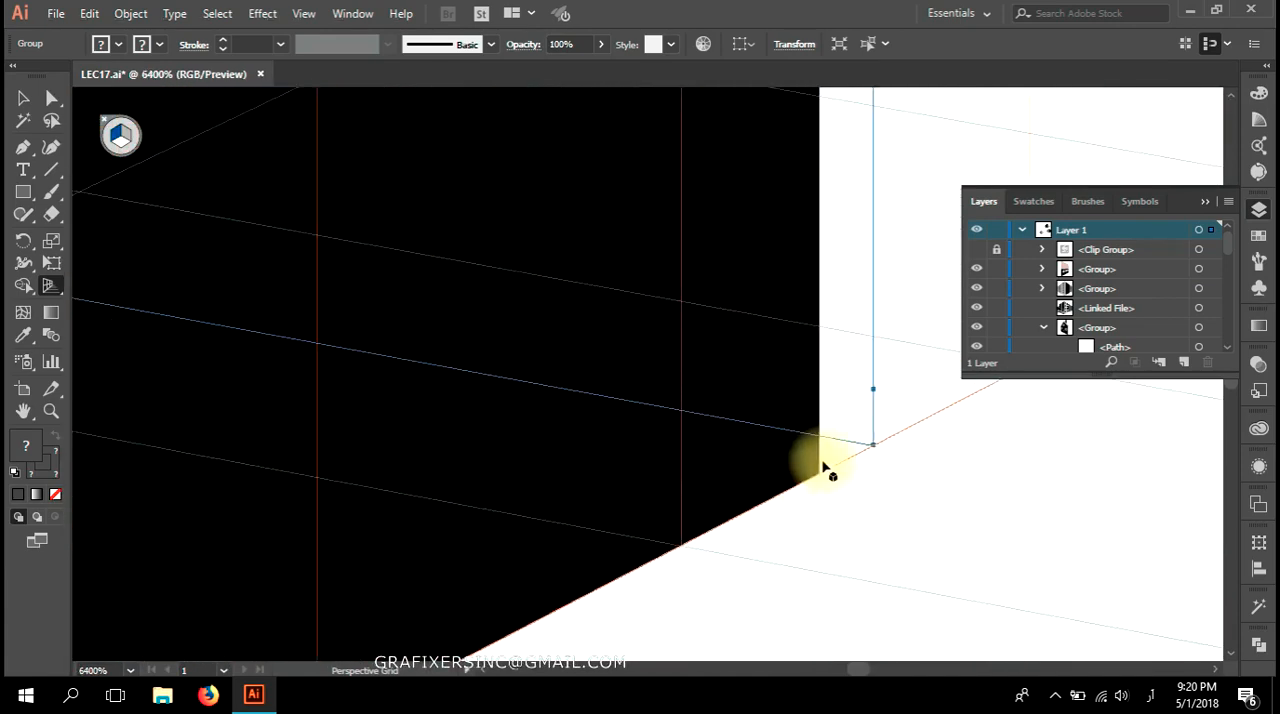
pyautogui.moveTo(875, 453); pyautogui.dragTo(830, 492)
pyautogui.scroll(-6, 834, 496)
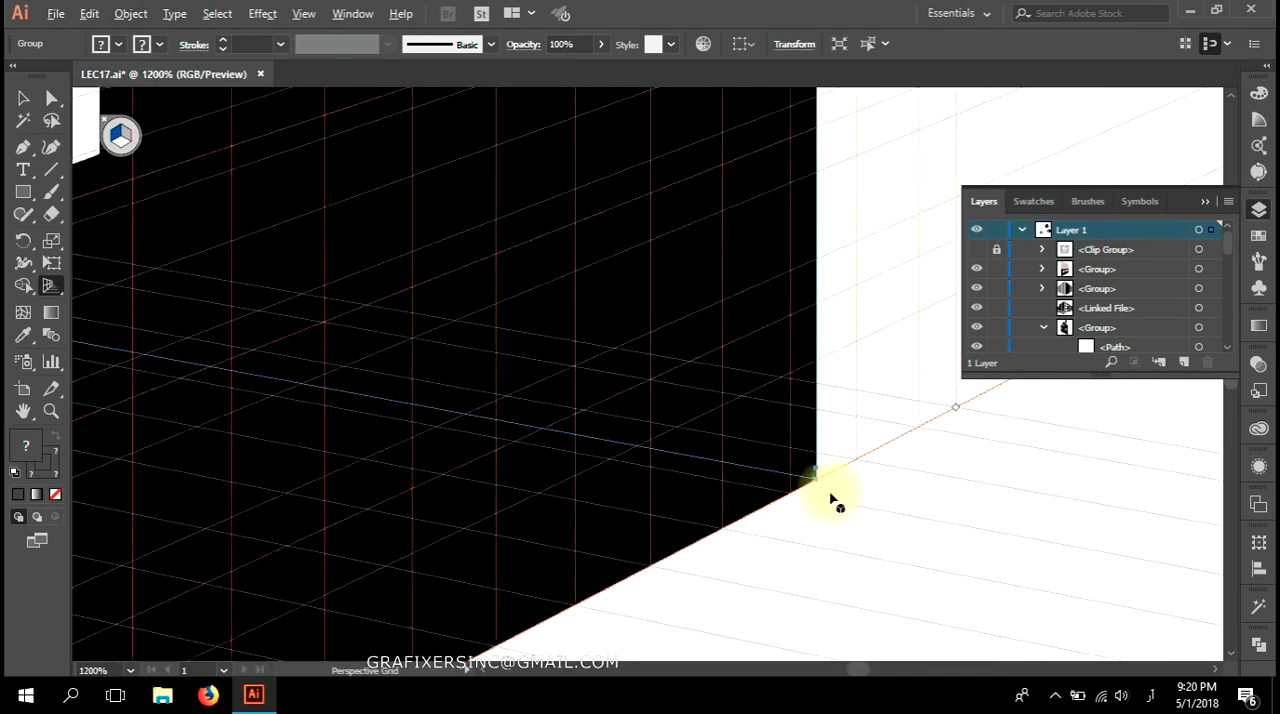
pyautogui.scroll(-3, 834, 499)
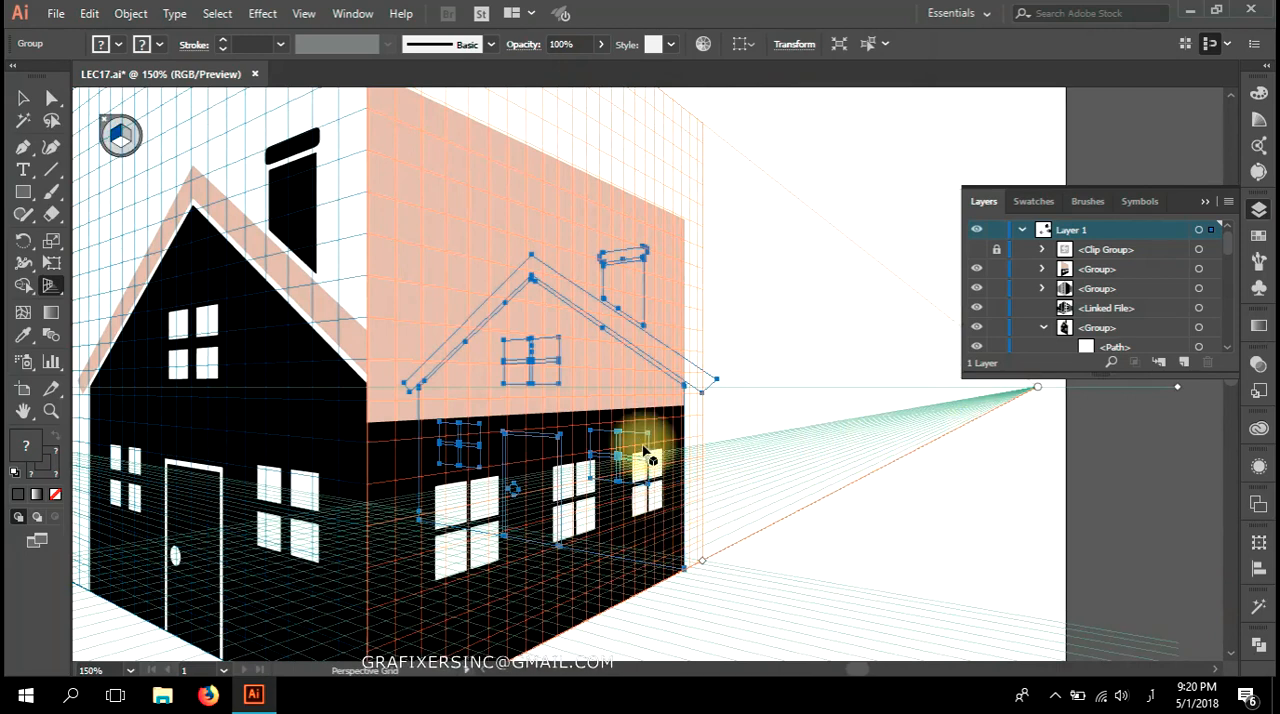
# Hide the perspective grid and deselect the outline copy of the gable.
pyautogui.click(23, 97)
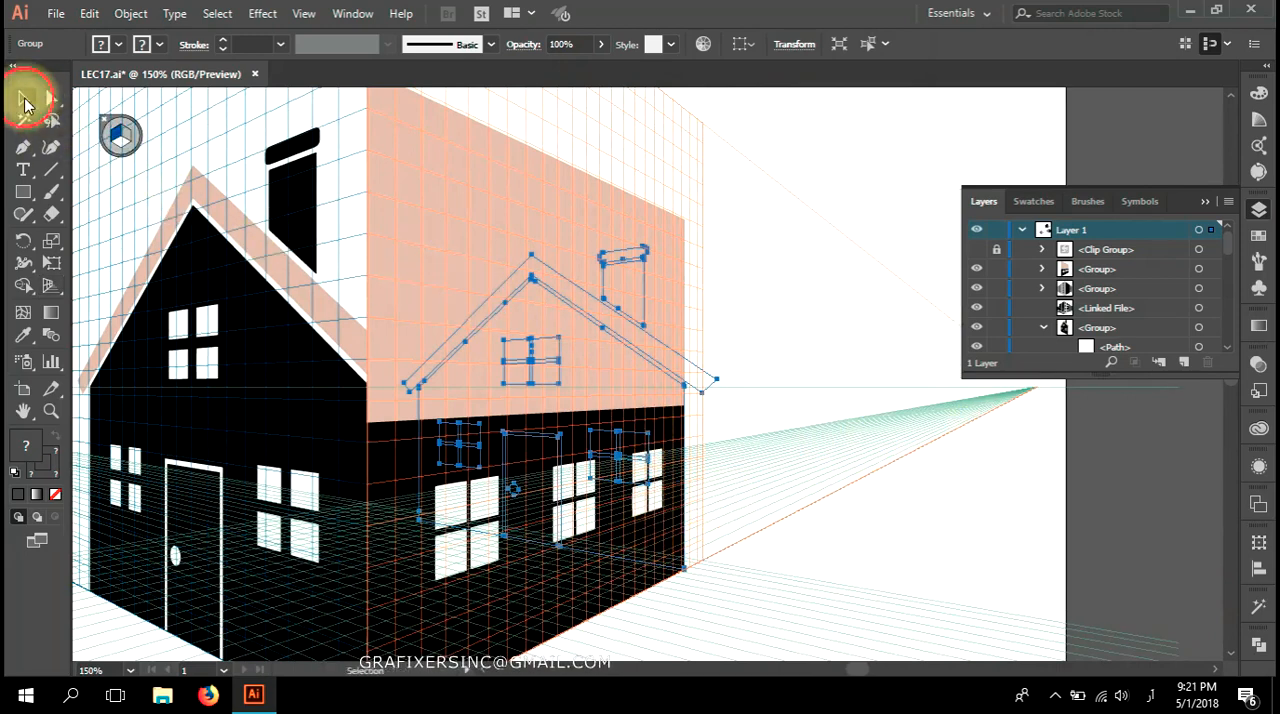
pyautogui.moveTo(328, 301); pyautogui.dragTo(683, 365)
pyautogui.click(125, 301)
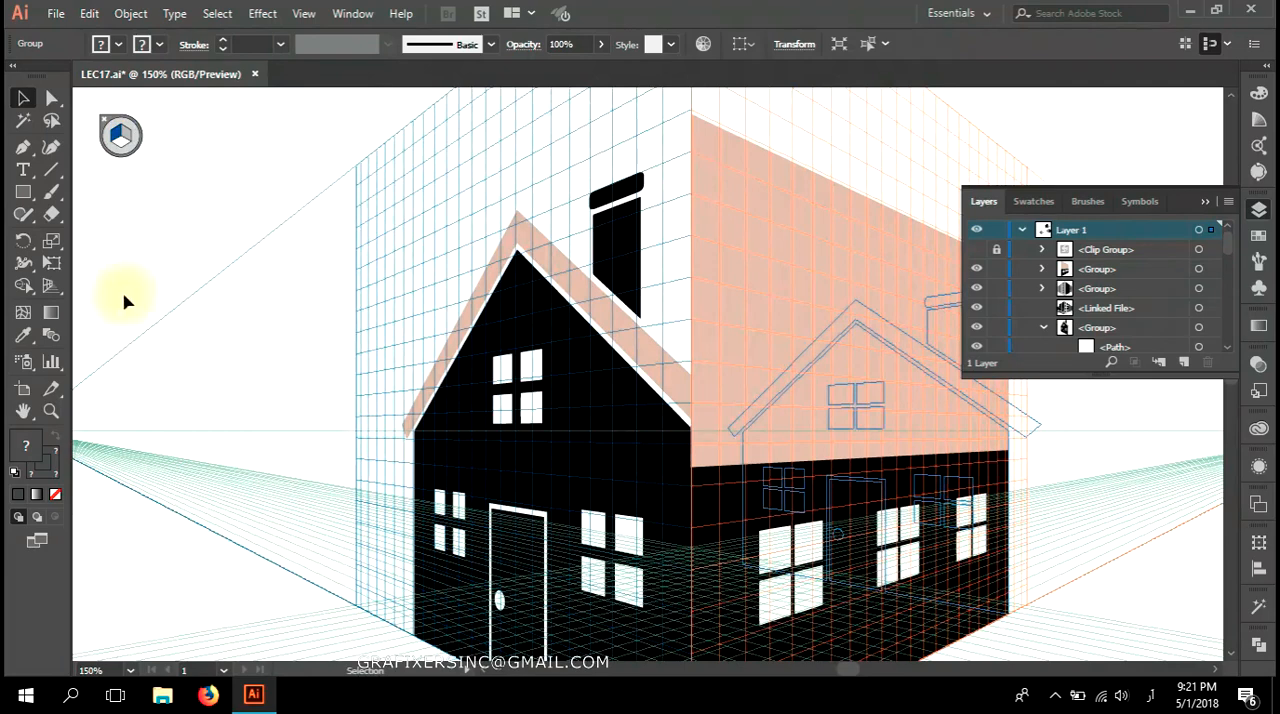
pyautogui.click(52, 287)
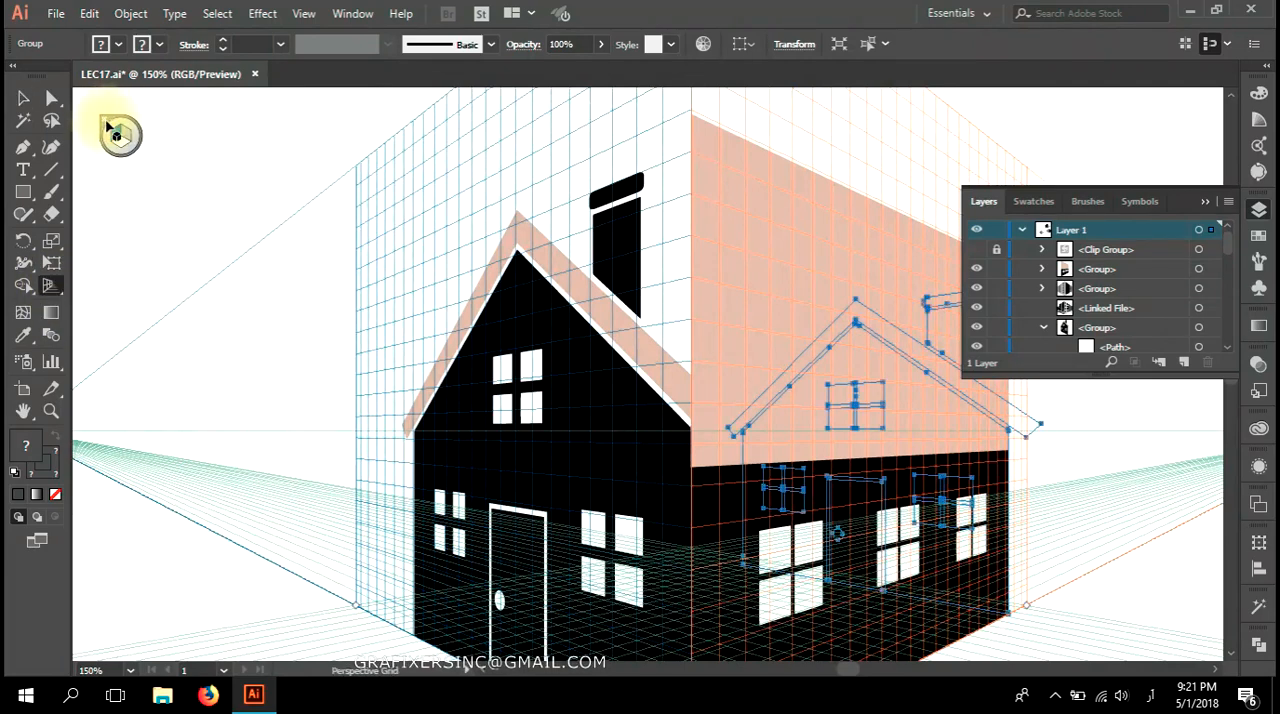
pyautogui.click(104, 124)
pyautogui.click(22, 97)
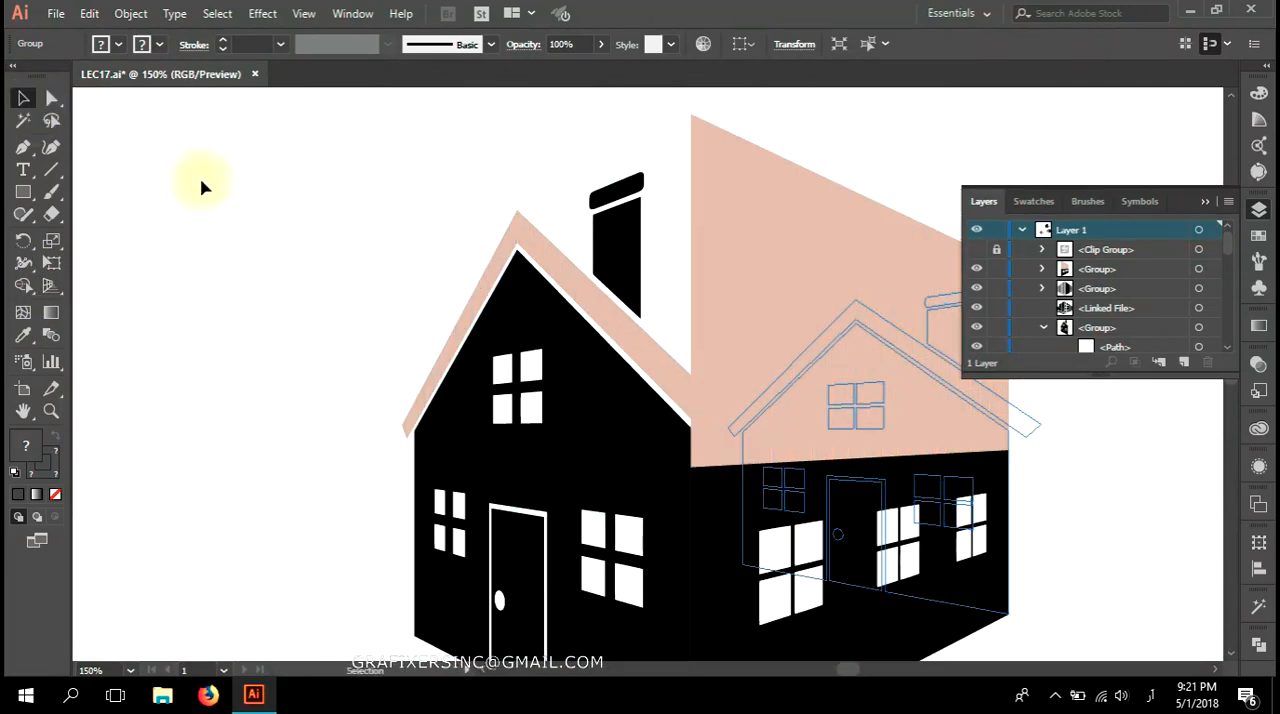
pyautogui.click(398, 345)
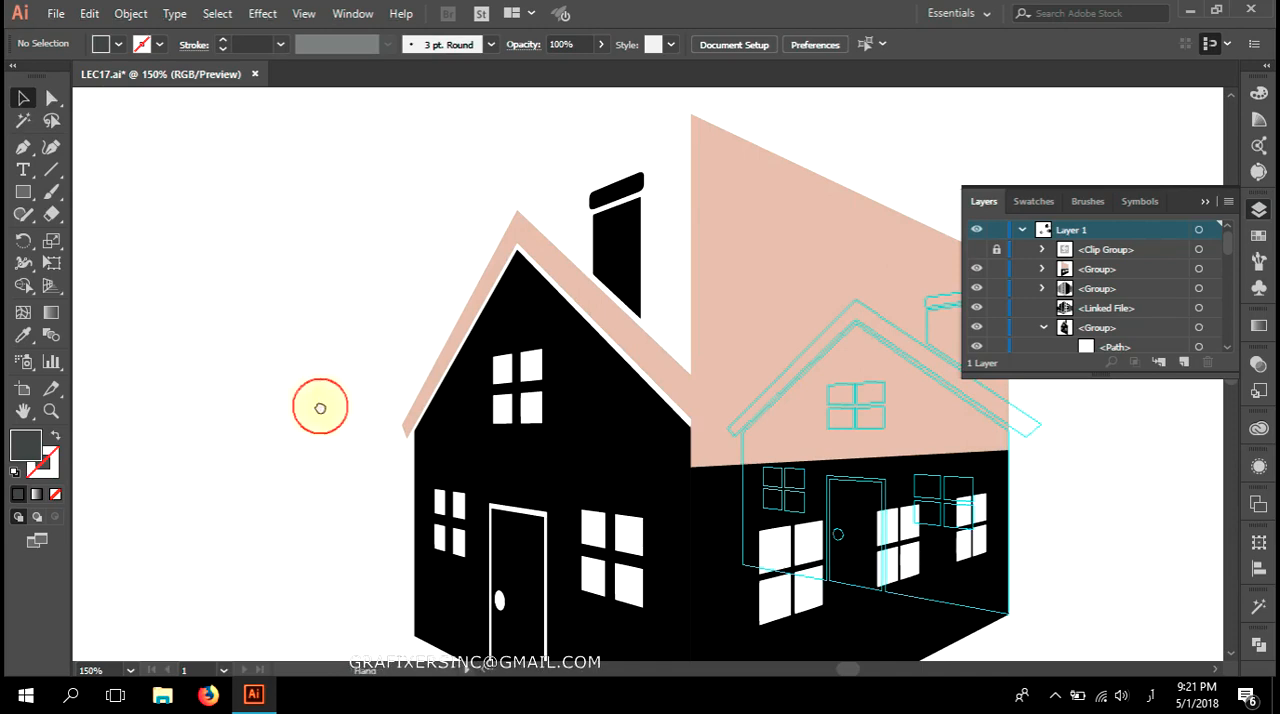
# Move the long roof's front upper corner onto the front gable's peak using Direct Selection.
pyautogui.moveTo(320, 407); pyautogui.dragTo(123, 371)
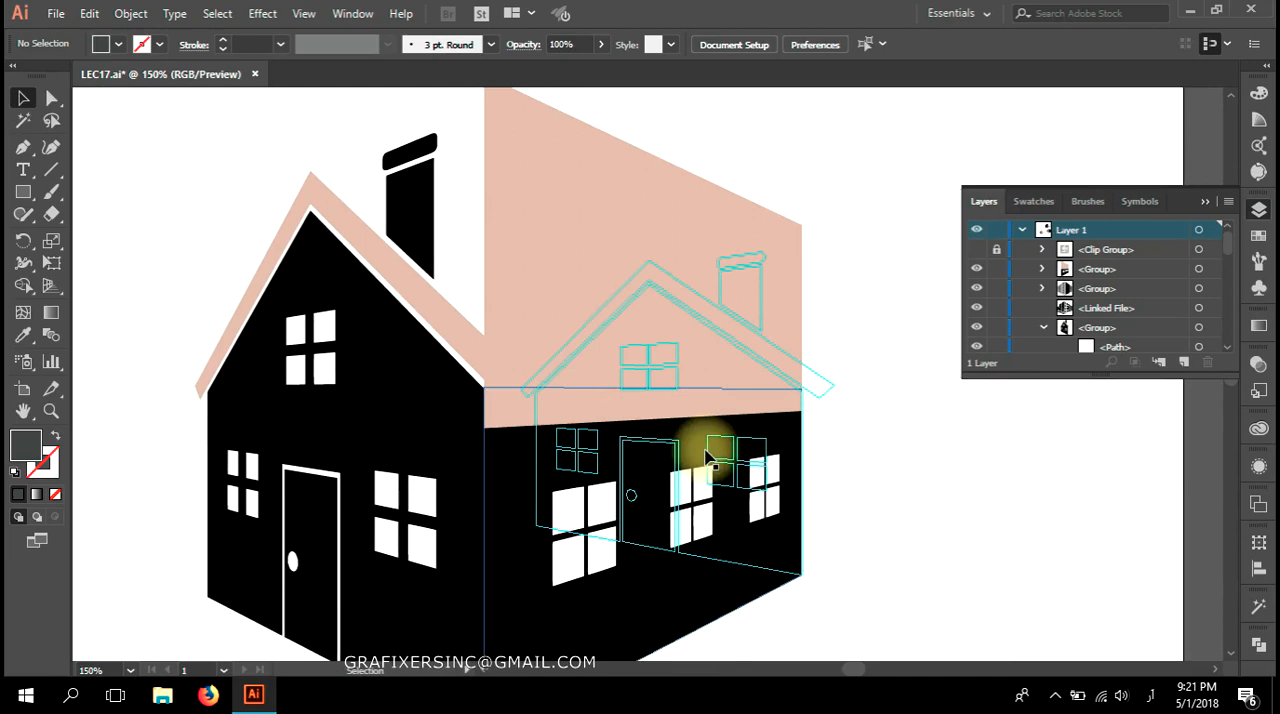
pyautogui.moveTo(557, 217); pyautogui.dragTo(608, 329)
pyautogui.press('a')
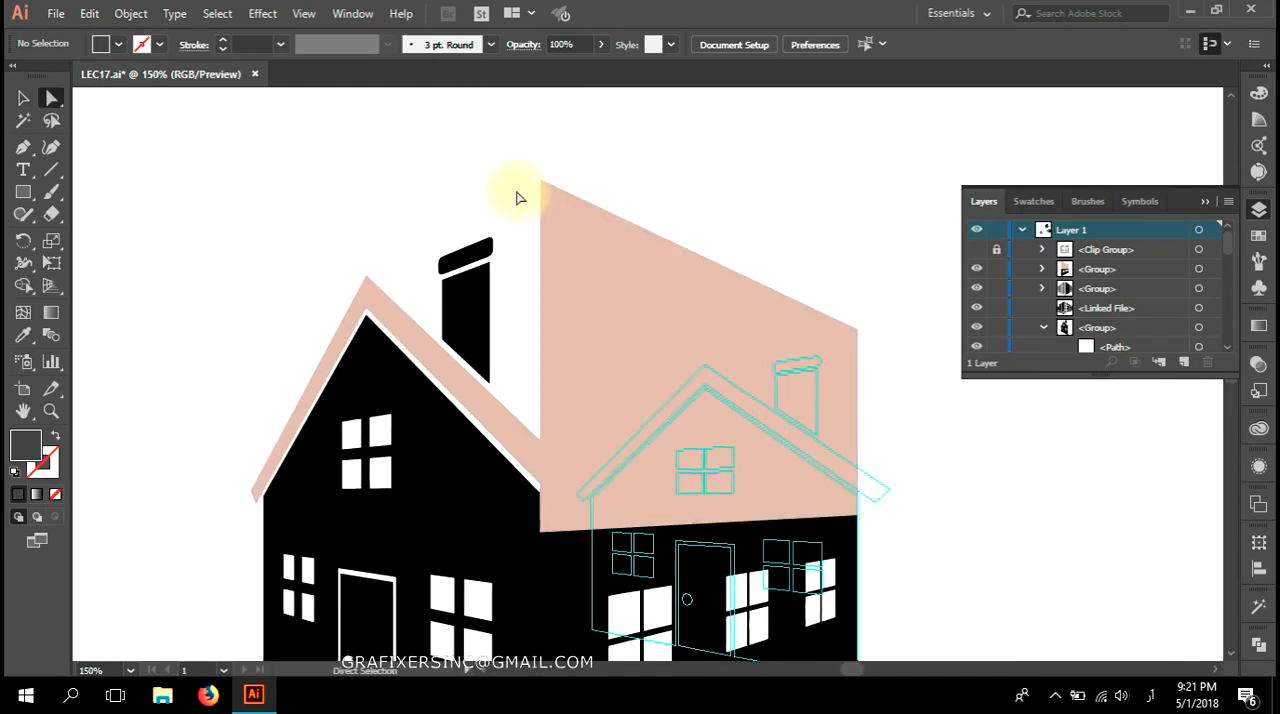
pyautogui.moveTo(540, 182); pyautogui.dragTo(435, 287)
pyautogui.scroll(4, 343, 277)
pyautogui.scroll(-2, 555, 388)
# Reposition the long roof's front lower corner near the gable's eave so the roof's lower edge runs nearly horizontal.
pyautogui.moveTo(698, 448); pyautogui.dragTo(326, 138)
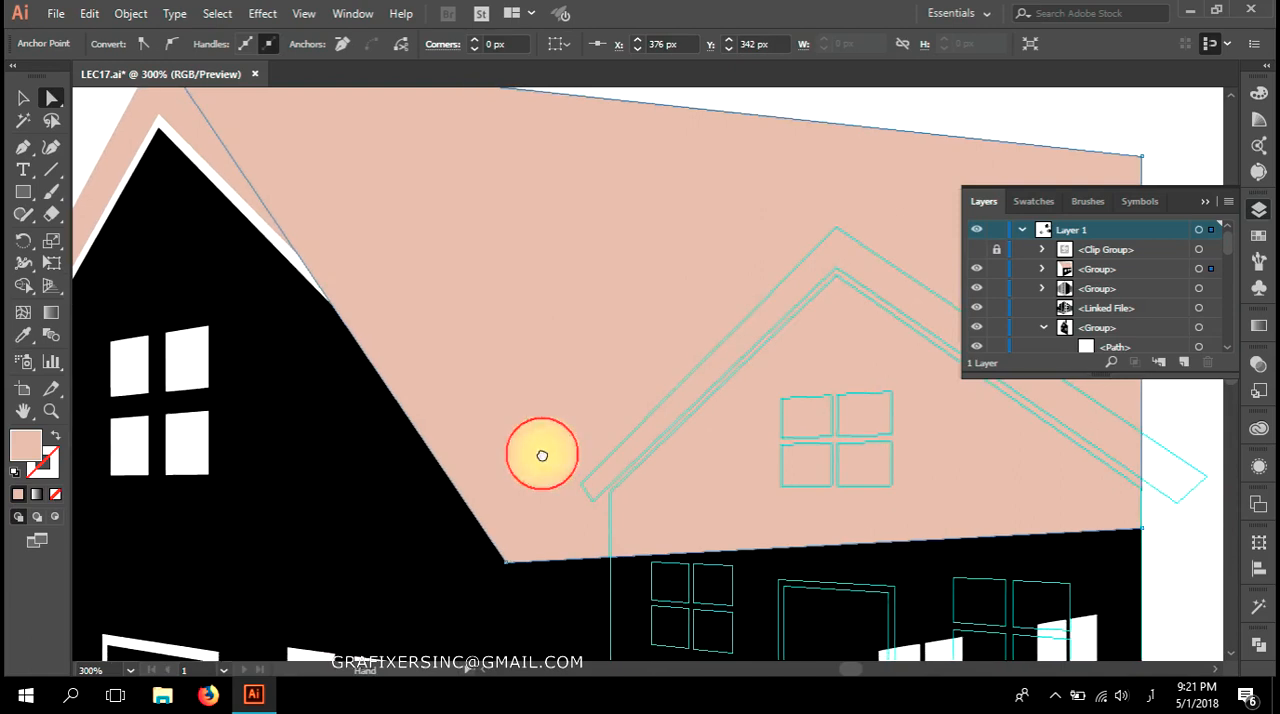
pyautogui.moveTo(543, 454); pyautogui.dragTo(482, 428)
pyautogui.moveTo(447, 540); pyautogui.dragTo(546, 454)
pyautogui.scroll(-1, 621, 484)
pyautogui.moveTo(790, 477); pyautogui.dragTo(508, 455)
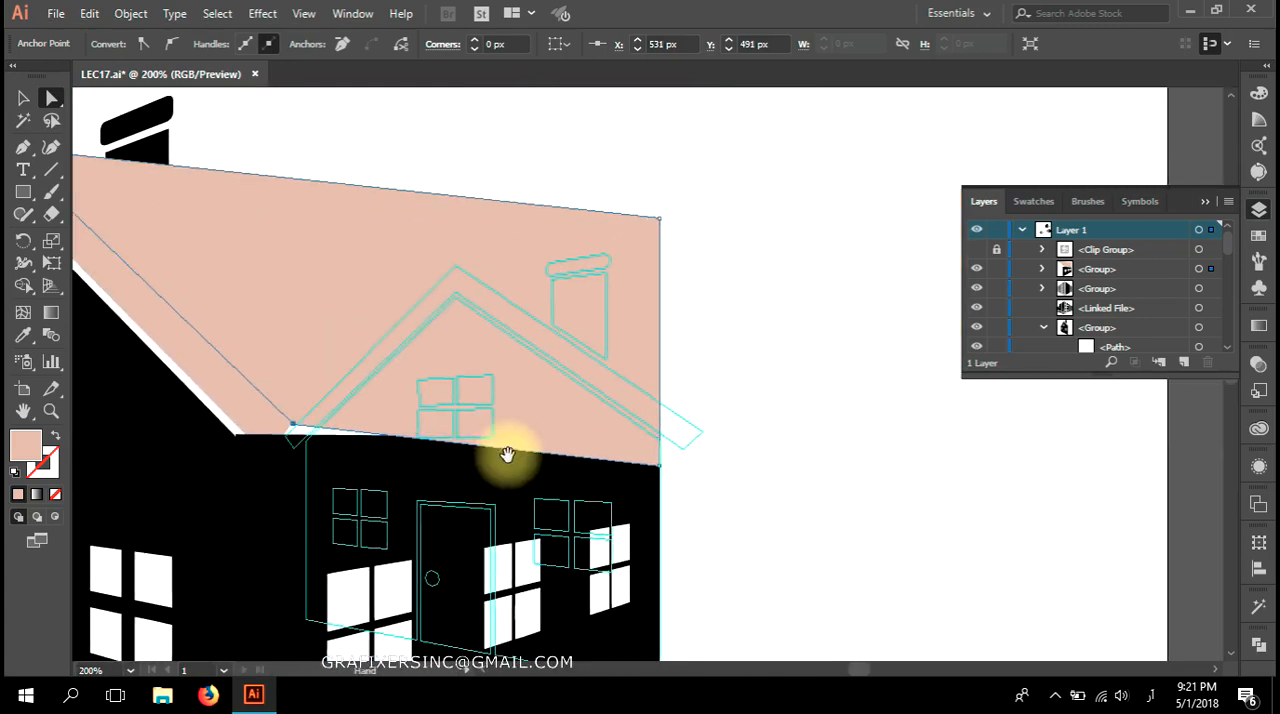
pyautogui.moveTo(295, 432); pyautogui.dragTo(343, 465)
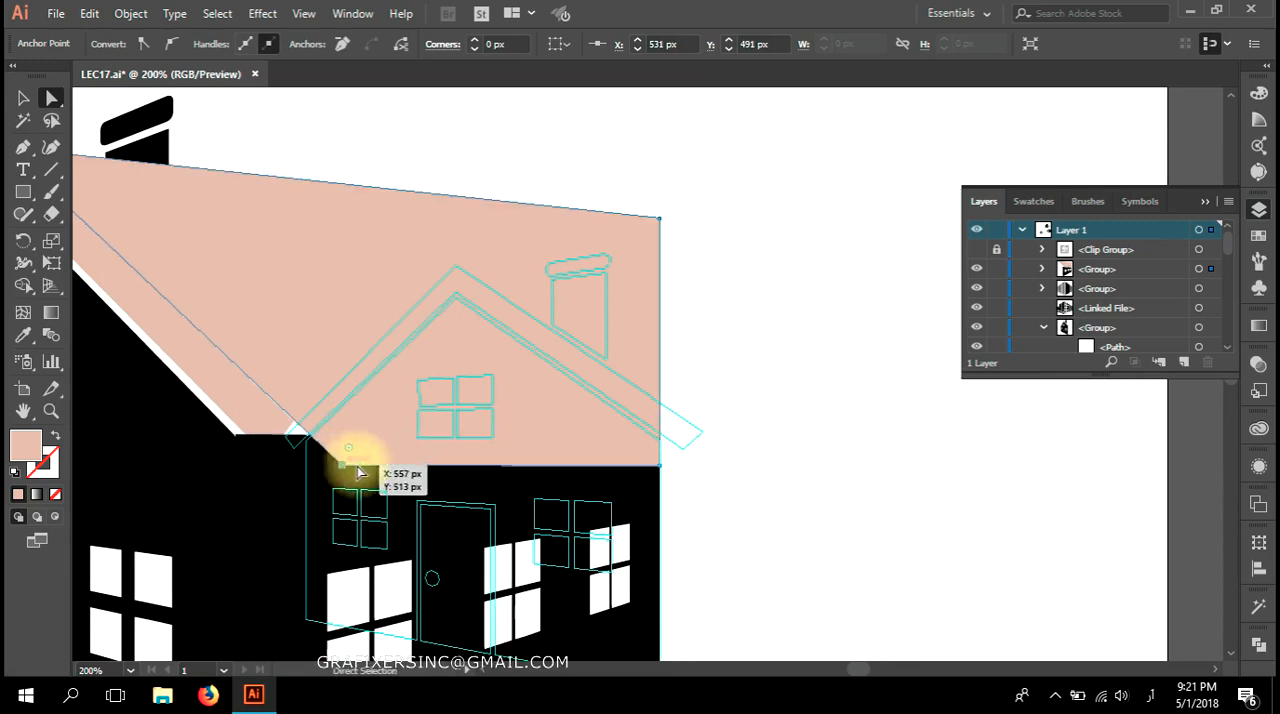
# Extend the roof's far lower corner past the wall and move its far upper corner onto the guide gable's peak.
pyautogui.moveTo(659, 476); pyautogui.dragTo(732, 456)
pyautogui.moveTo(661, 222); pyautogui.dragTo(455, 270)
pyautogui.moveTo(527, 499); pyautogui.dragTo(750, 462)
pyautogui.click(777, 526)
pyautogui.hotkey('ctrl', '1')
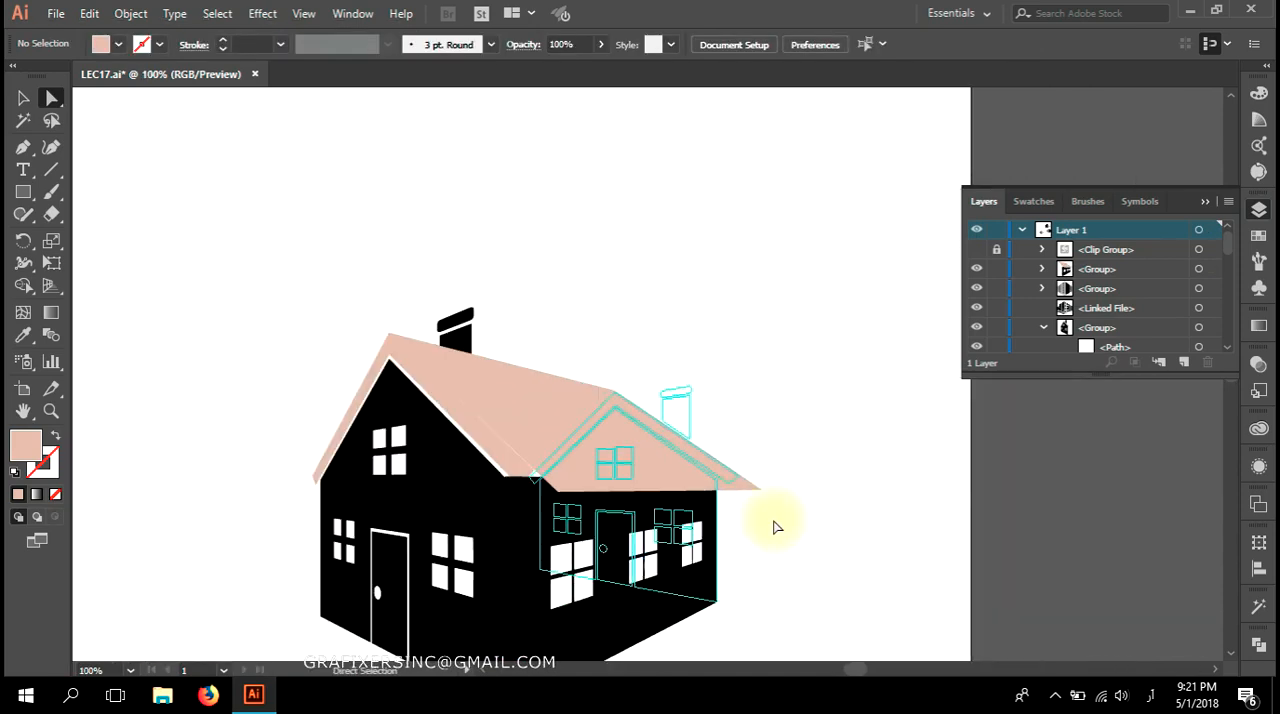
# Examine the junction between the gable's roof trim and the long roof at the front eave.
pyautogui.scroll(4, 571, 457)
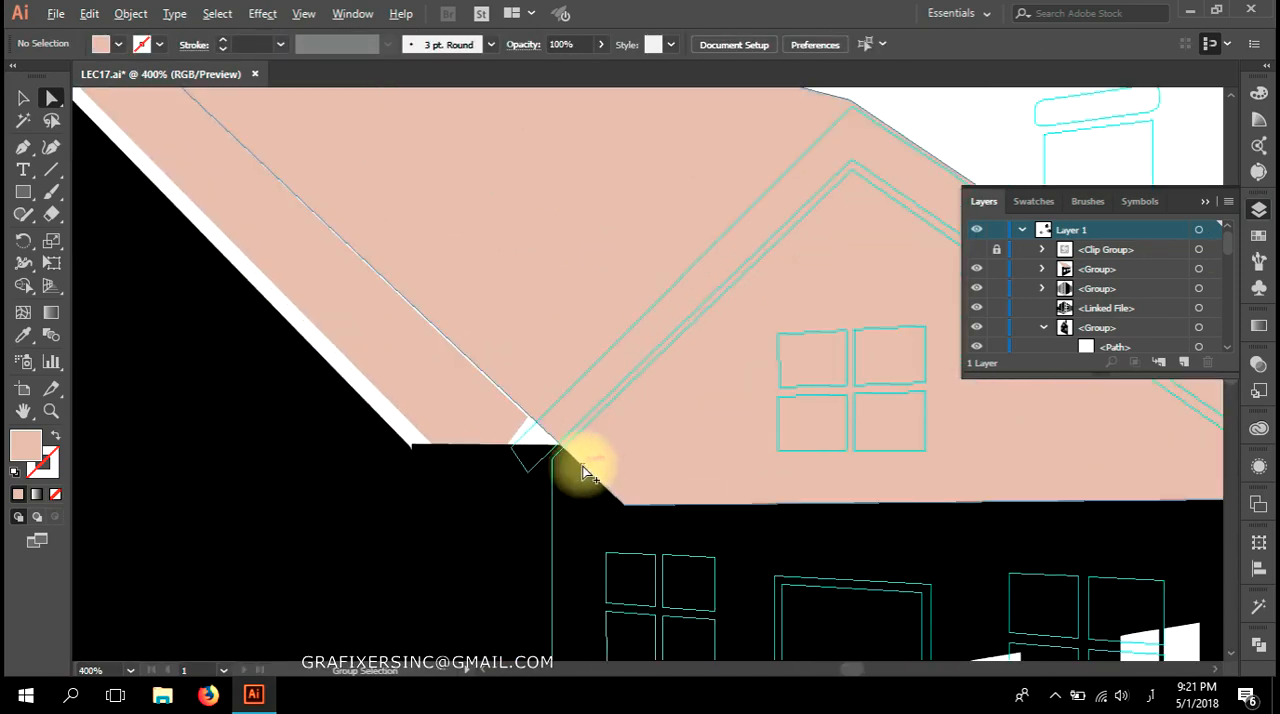
pyautogui.click(510, 423)
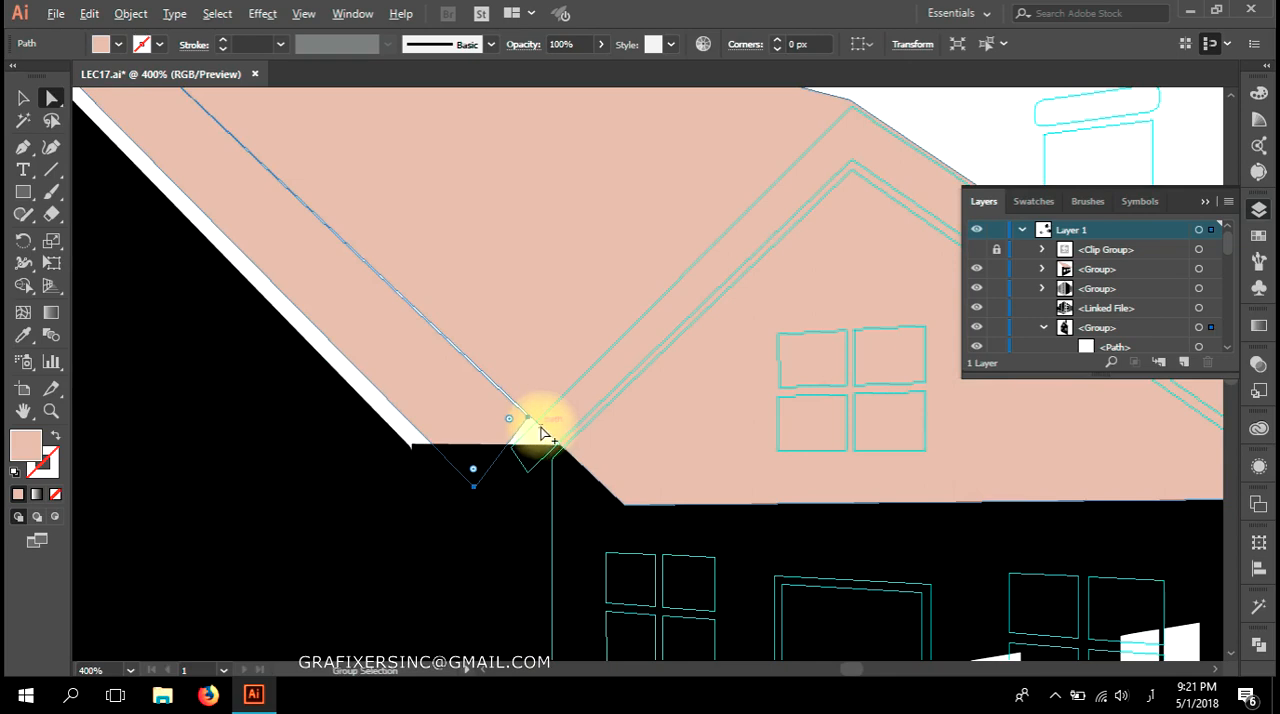
pyautogui.scroll(-3, 540, 432)
pyautogui.click(916, 474)
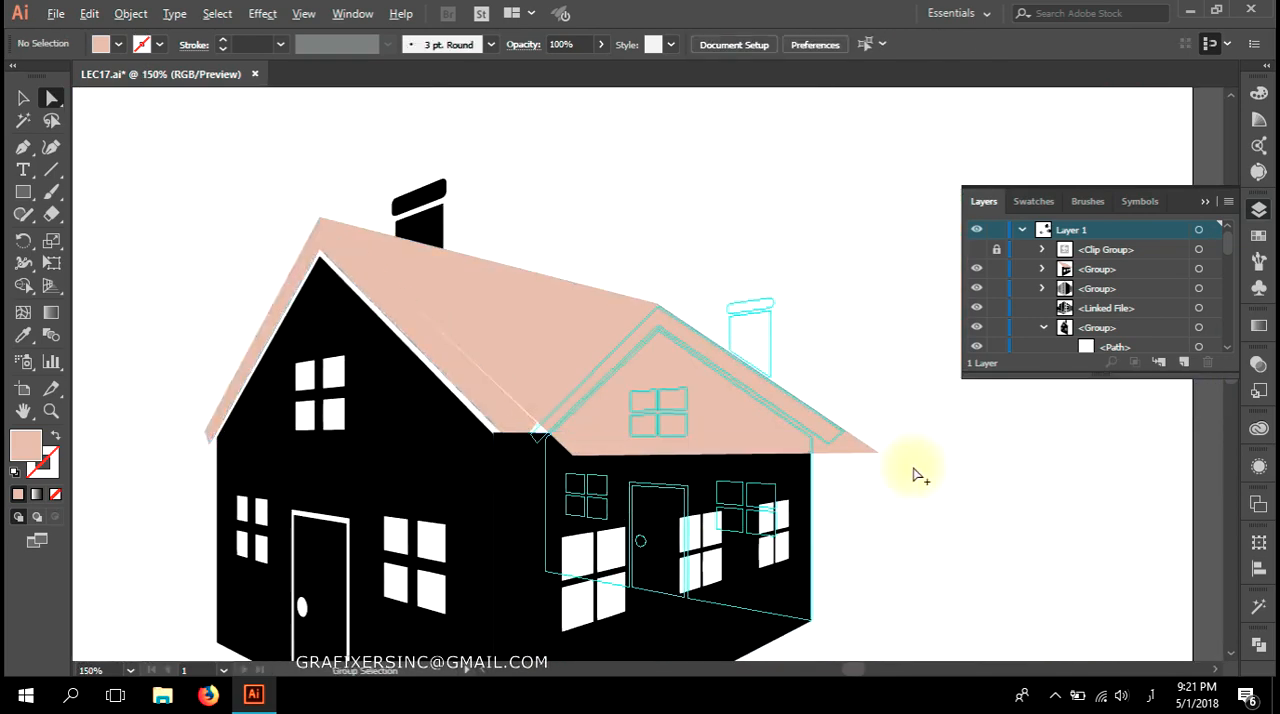
pyautogui.scroll(-1, 916, 474)
pyautogui.moveTo(914, 477); pyautogui.dragTo(883, 463)
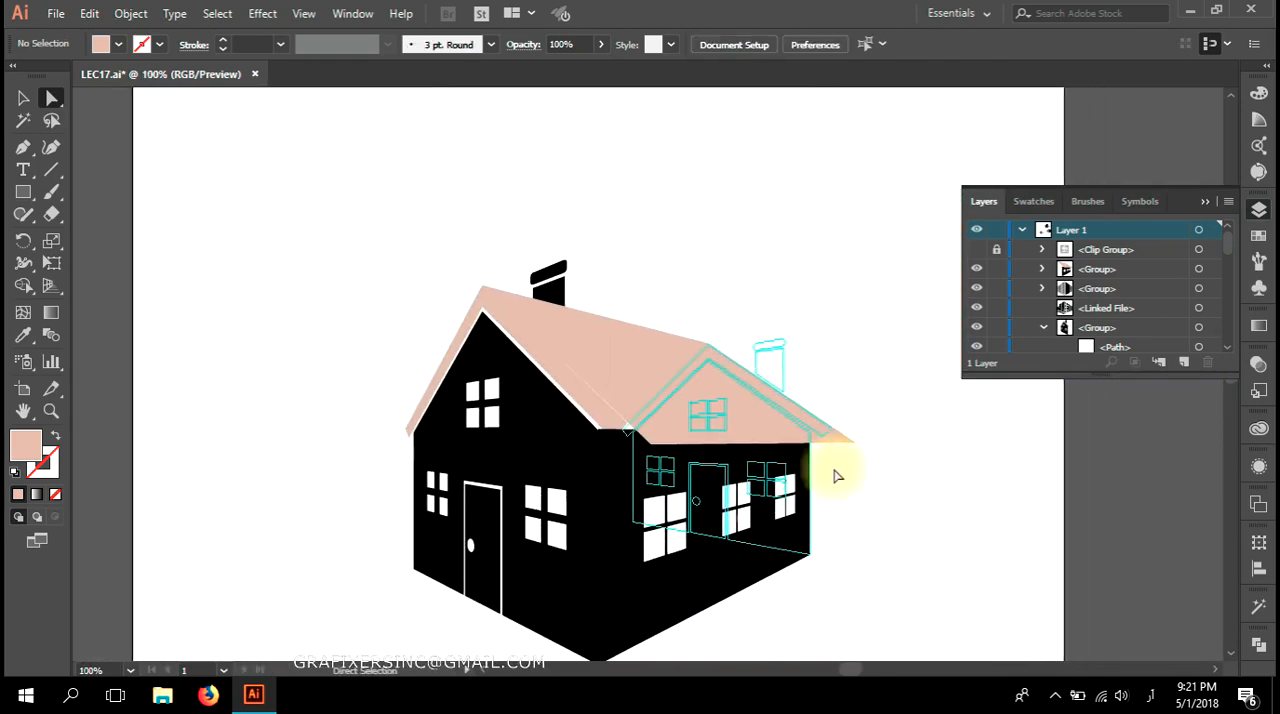
# Add an anchor point to the long roof's front edge and move it onto the inner peak of the gable's white trim.
pyautogui.scroll(3, 623, 449)
pyautogui.moveTo(709, 427); pyautogui.dragTo(621, 450)
pyautogui.moveTo(516, 434); pyautogui.dragTo(703, 639)
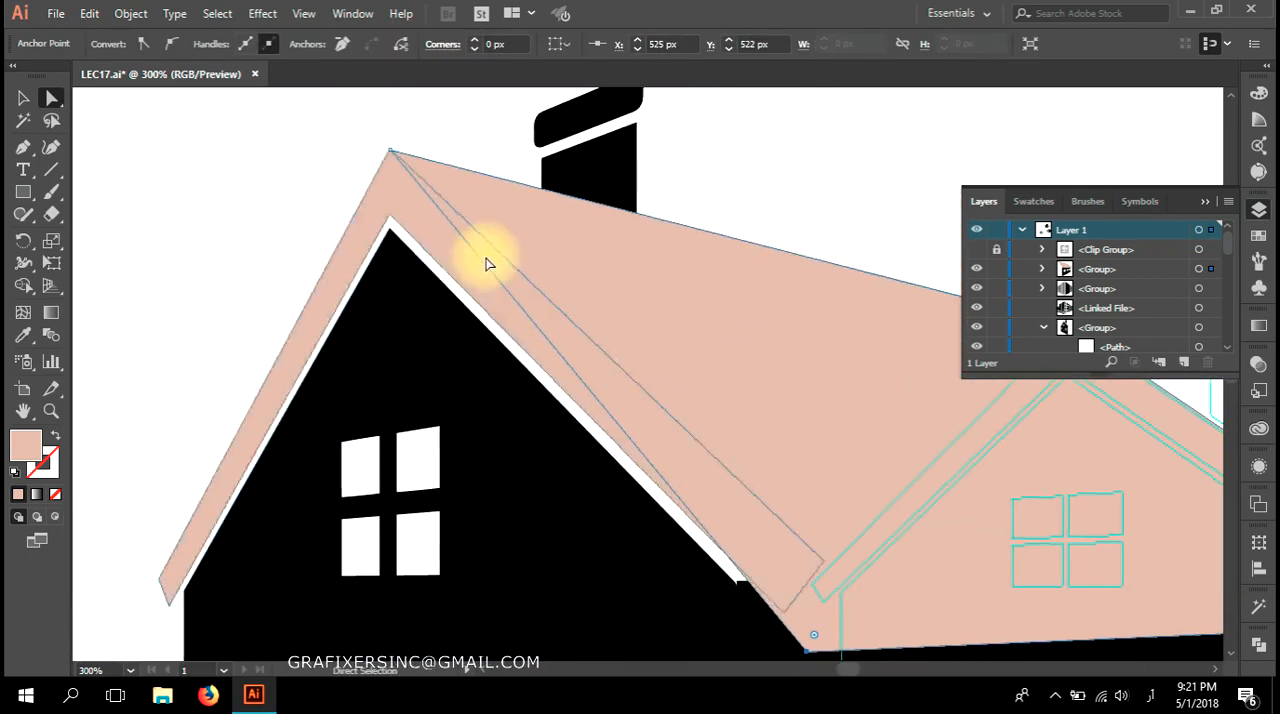
pyautogui.click(391, 153)
pyautogui.press('p')
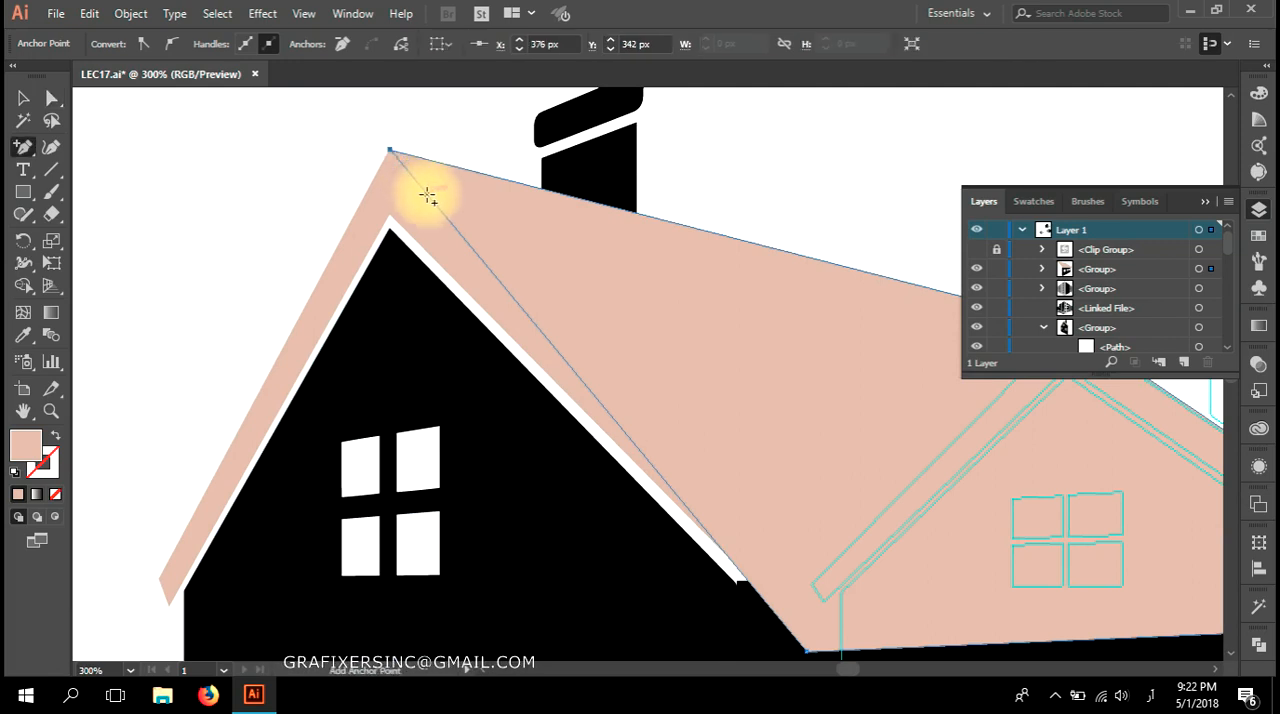
pyautogui.click(430, 195)
pyautogui.press('a')
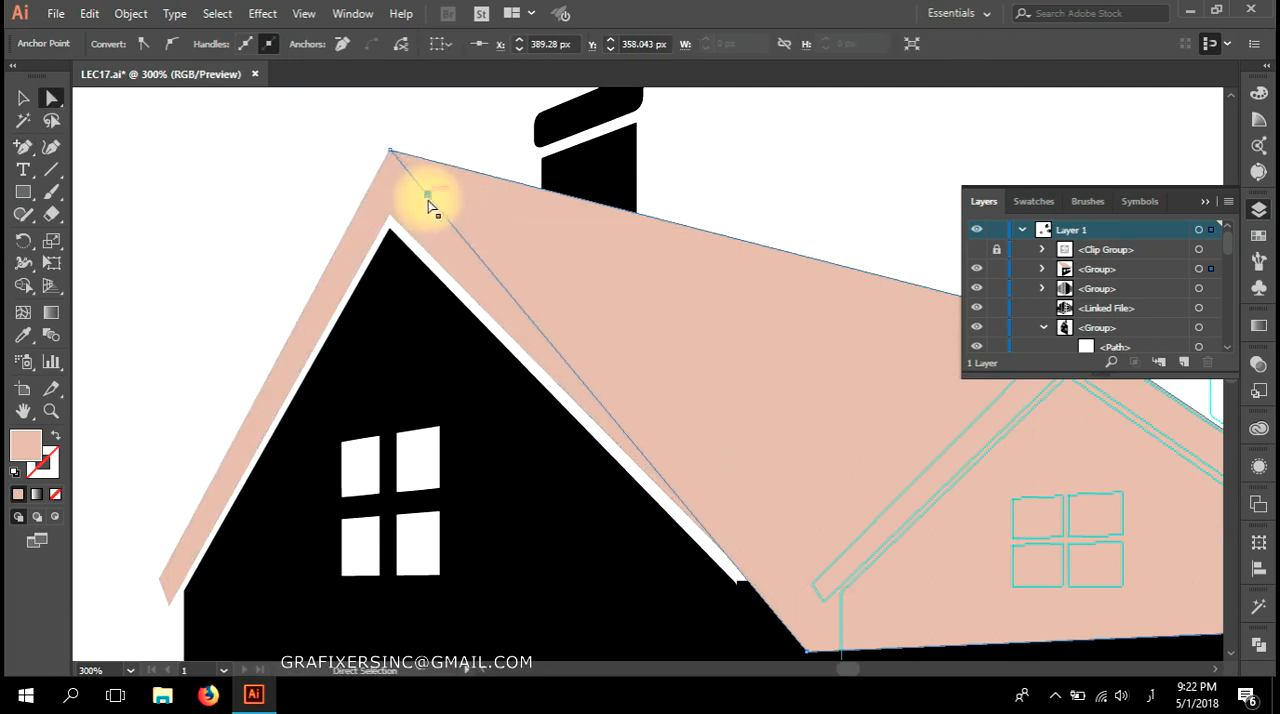
pyautogui.moveTo(421, 202); pyautogui.dragTo(391, 214)
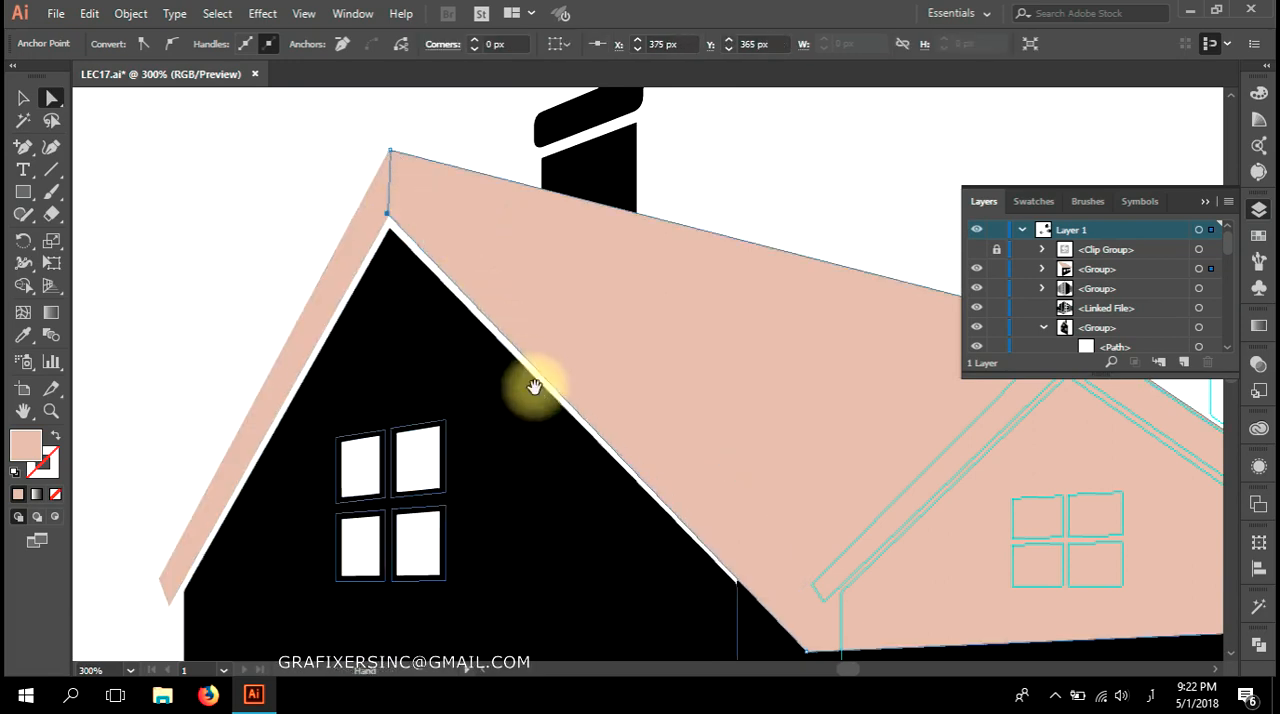
# Nudge the long roof's front lower corner slightly outward so its front edge follows the gable's trim, and deselect the roof.
pyautogui.moveTo(534, 380); pyautogui.dragTo(320, 178)
pyautogui.moveTo(595, 438)
pyautogui.mouseDown()
pyautogui.moveTo(620, 428)
pyautogui.moveTo(609, 443)
pyautogui.mouseUp()
pyautogui.scroll(-2, 613, 440)
pyautogui.press('space')
pyautogui.moveTo(728, 530); pyautogui.dragTo(686, 466)
pyautogui.click(931, 500)
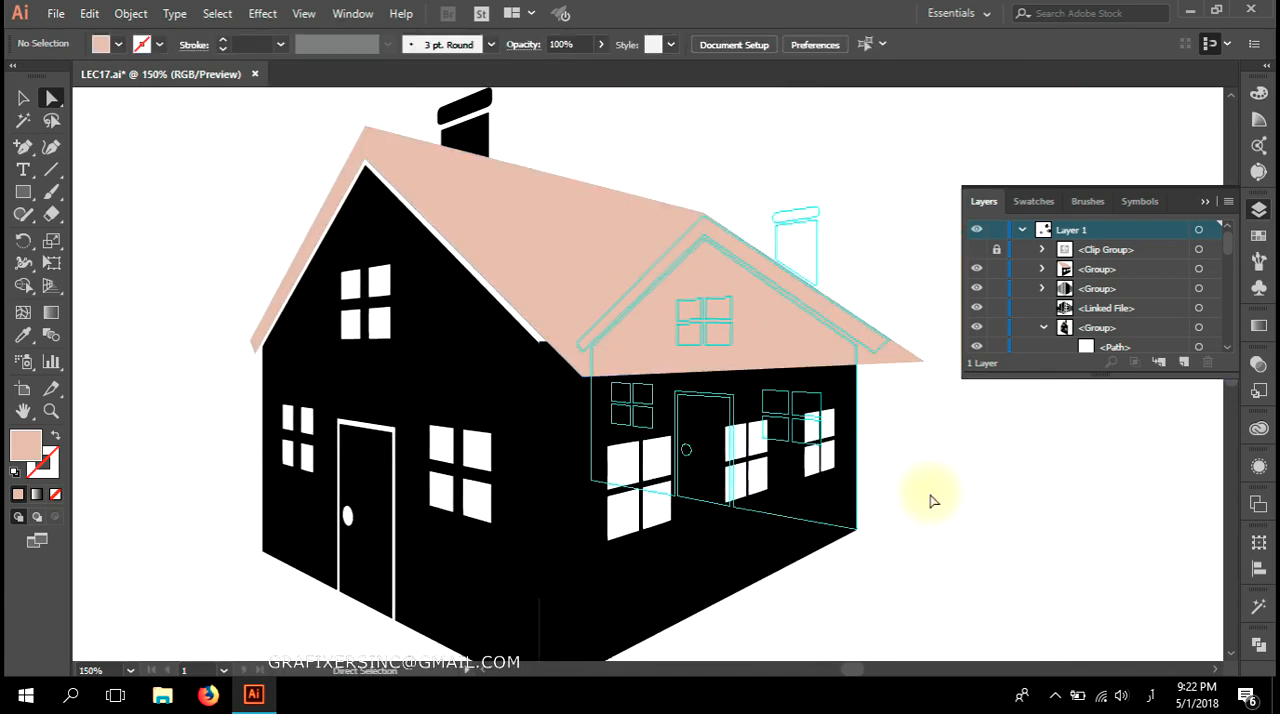
pyautogui.scroll(-2, 930, 499)
pyautogui.moveTo(931, 500); pyautogui.dragTo(827, 498)
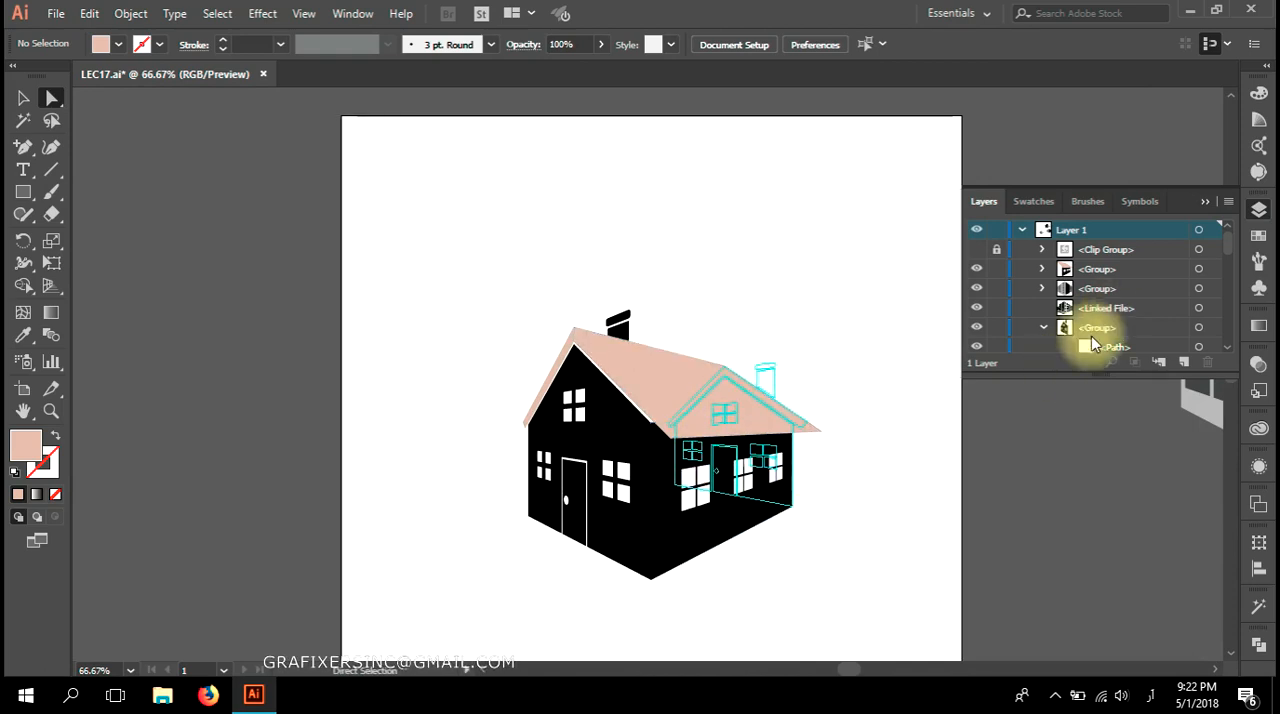
# Collapse the expanded groups in the layer list and hide the group containing the house guides.
pyautogui.scroll(-3, 1090, 318)
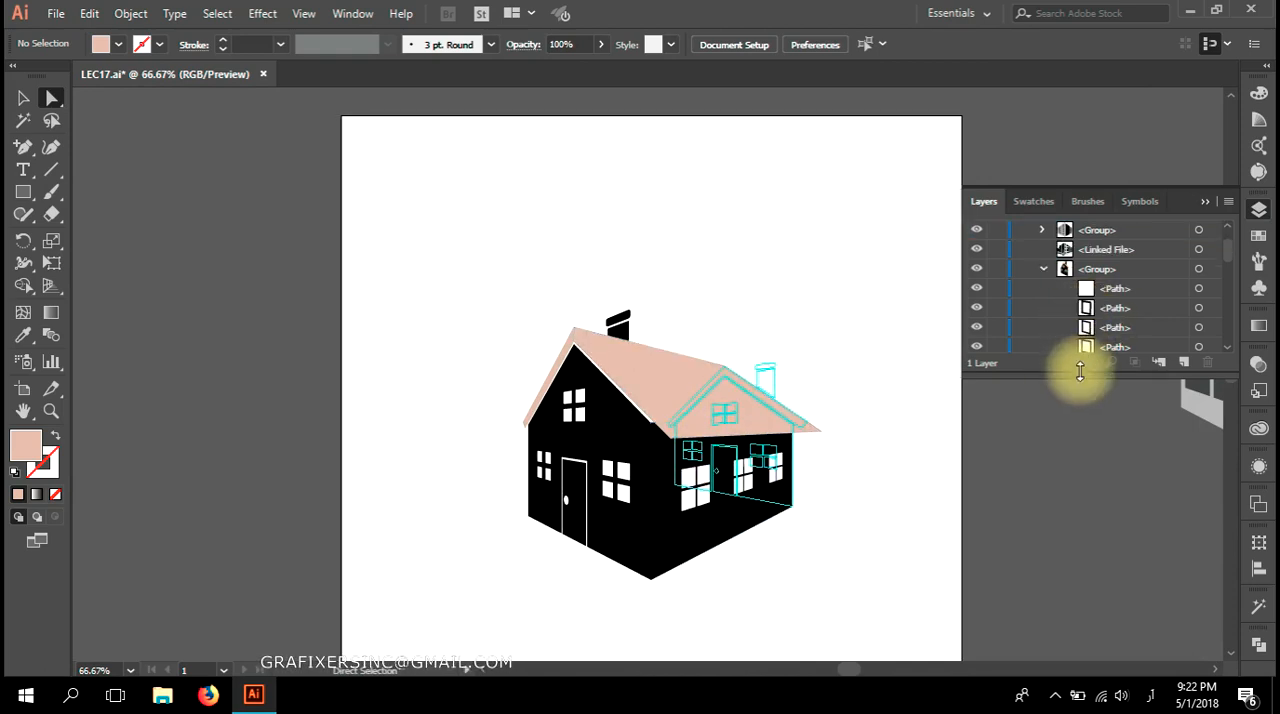
pyautogui.moveTo(1080, 370); pyautogui.dragTo(1057, 585)
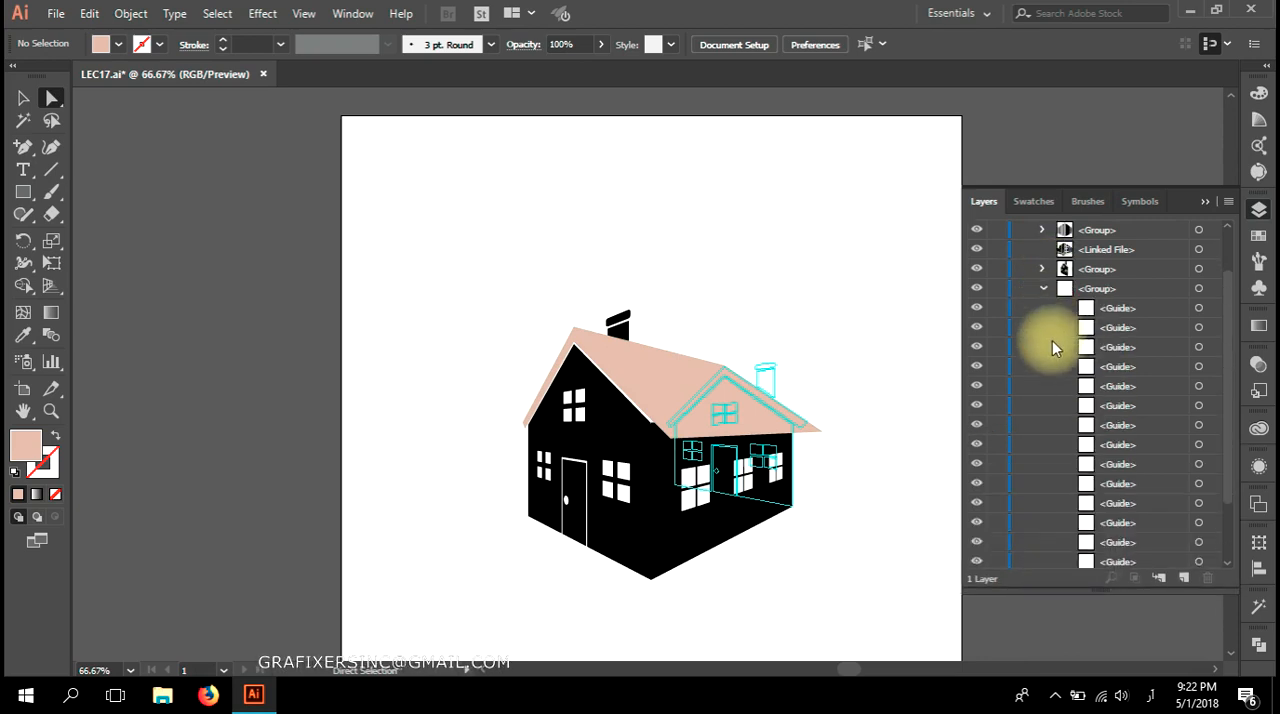
pyautogui.click(1042, 288)
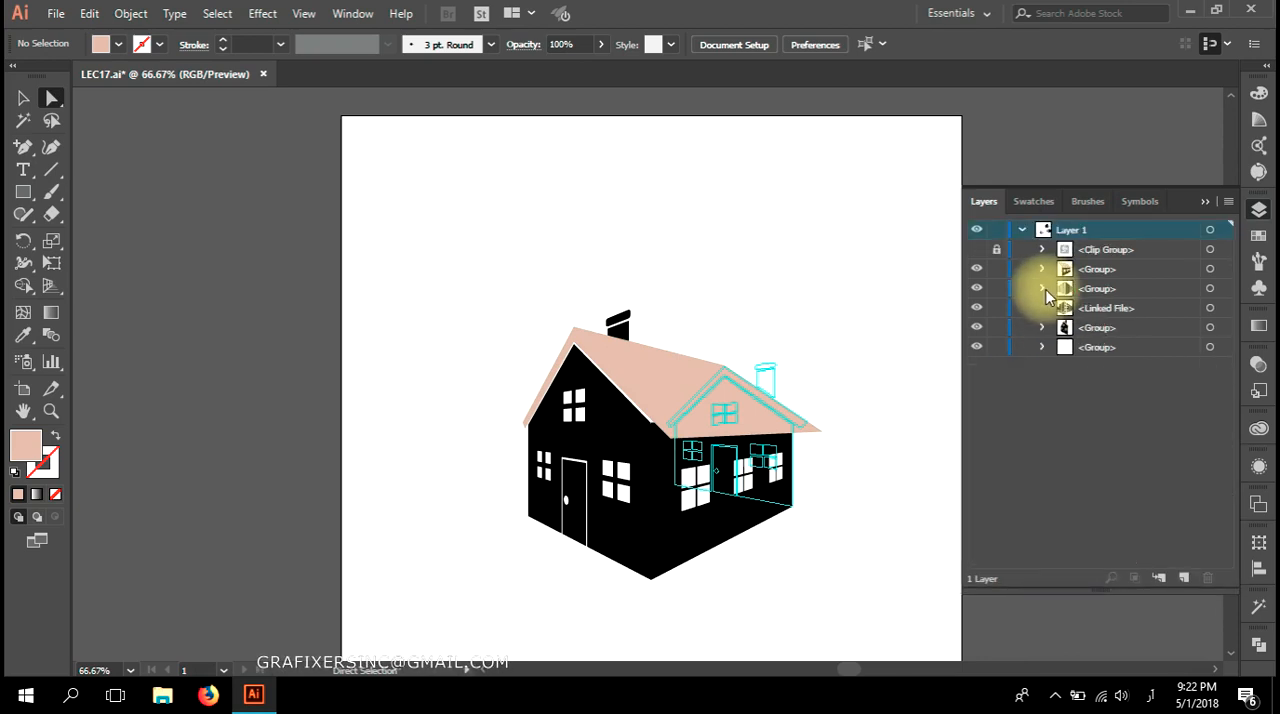
pyautogui.click(1211, 347)
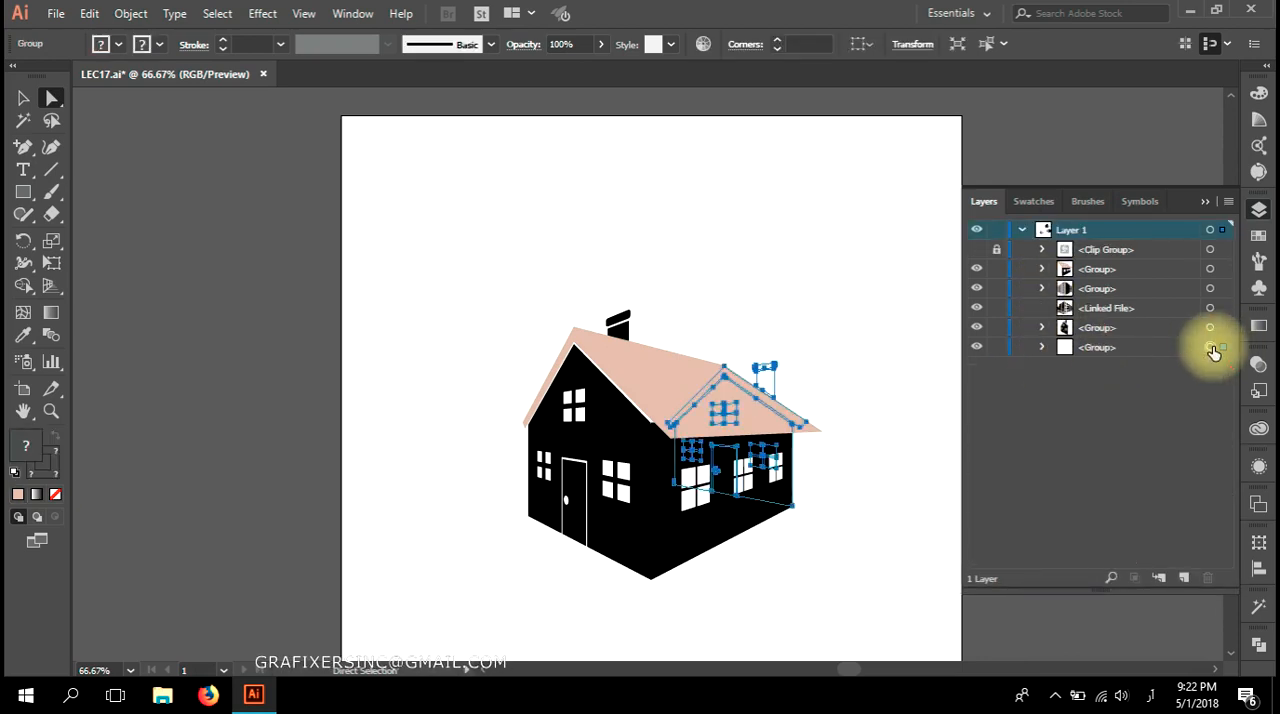
pyautogui.click(976, 347)
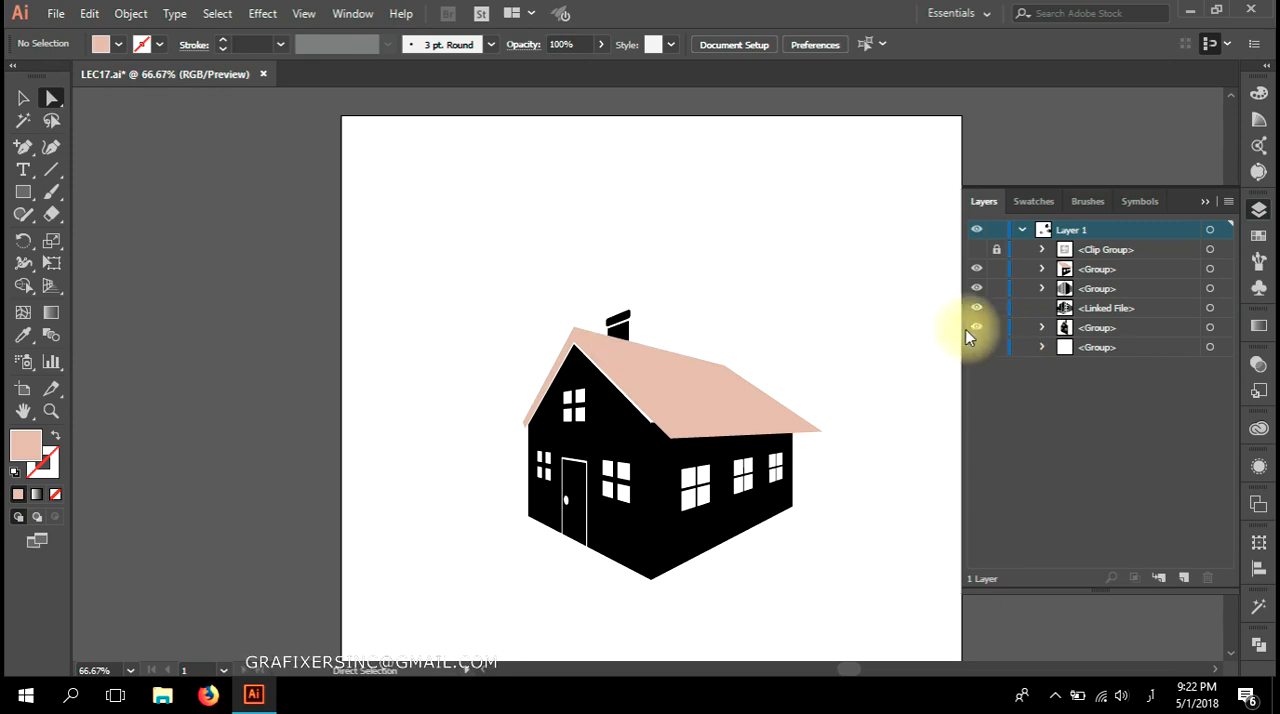
# Select the chimney's cap and body and bring both to the front of the gabled facade's group.
pyautogui.click(625, 319)
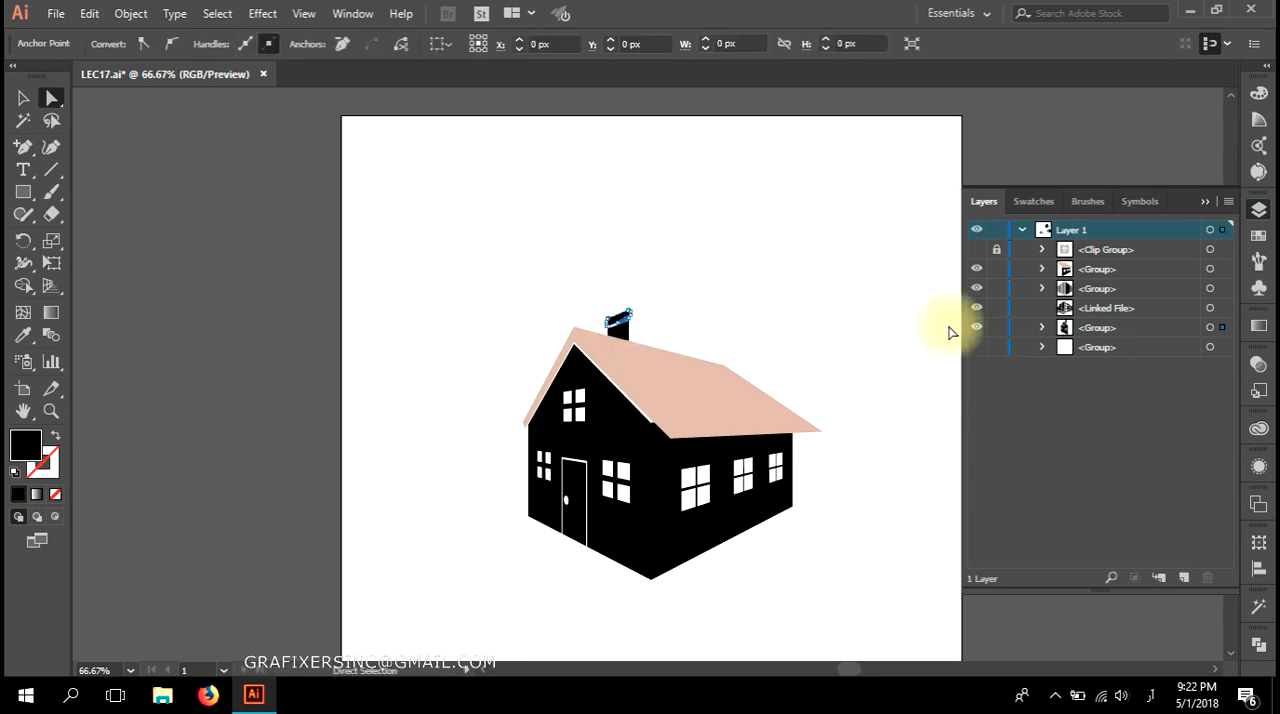
pyautogui.click(1042, 327)
pyautogui.scroll(3, 619, 319)
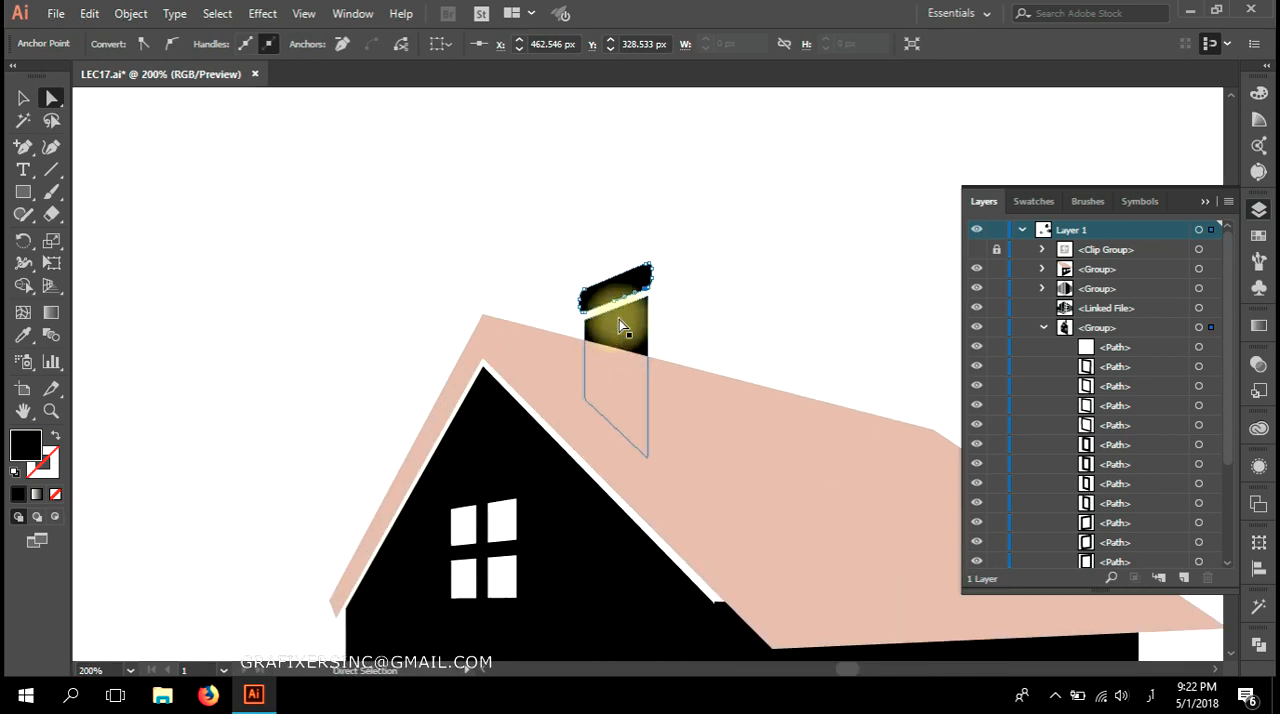
pyautogui.click(614, 338)
pyautogui.hotkey('ctrl', 'shift', ']')
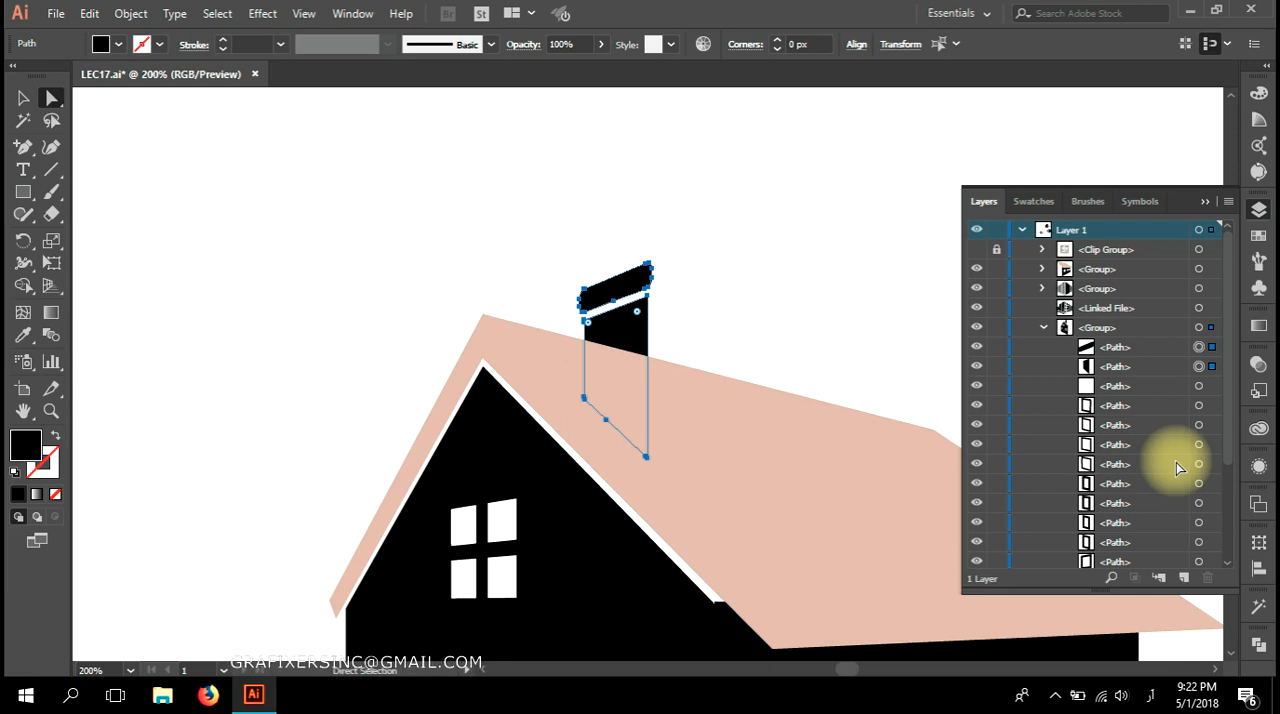
# Move both chimney paths out of the facade group and place them above the roof group in the layer order.
pyautogui.rightClick(600, 345)
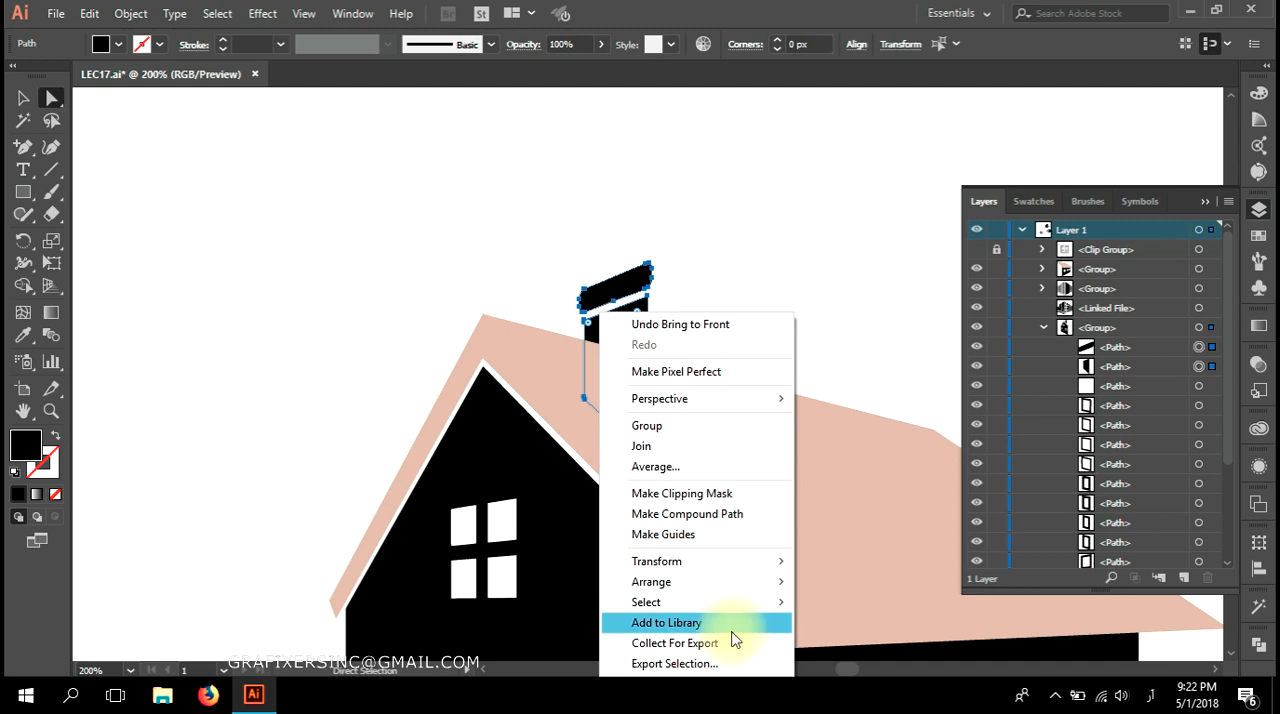
pyautogui.moveTo(709, 582)
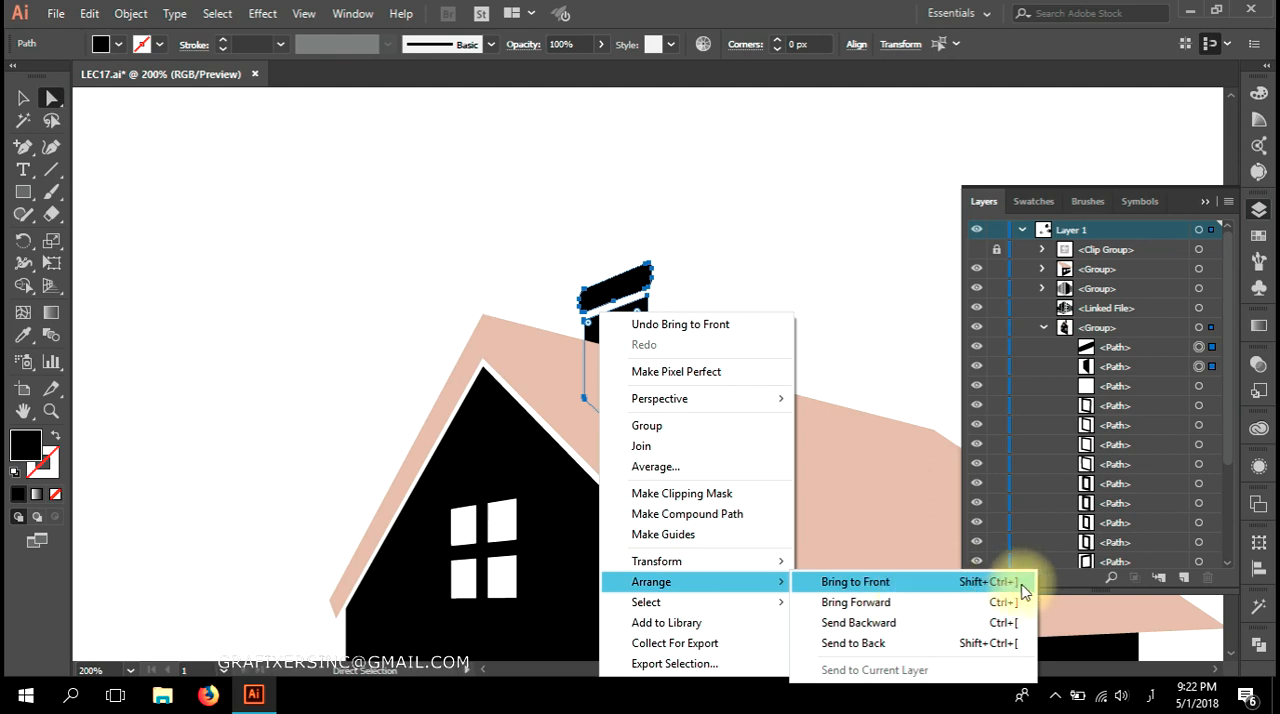
pyautogui.click(1135, 368)
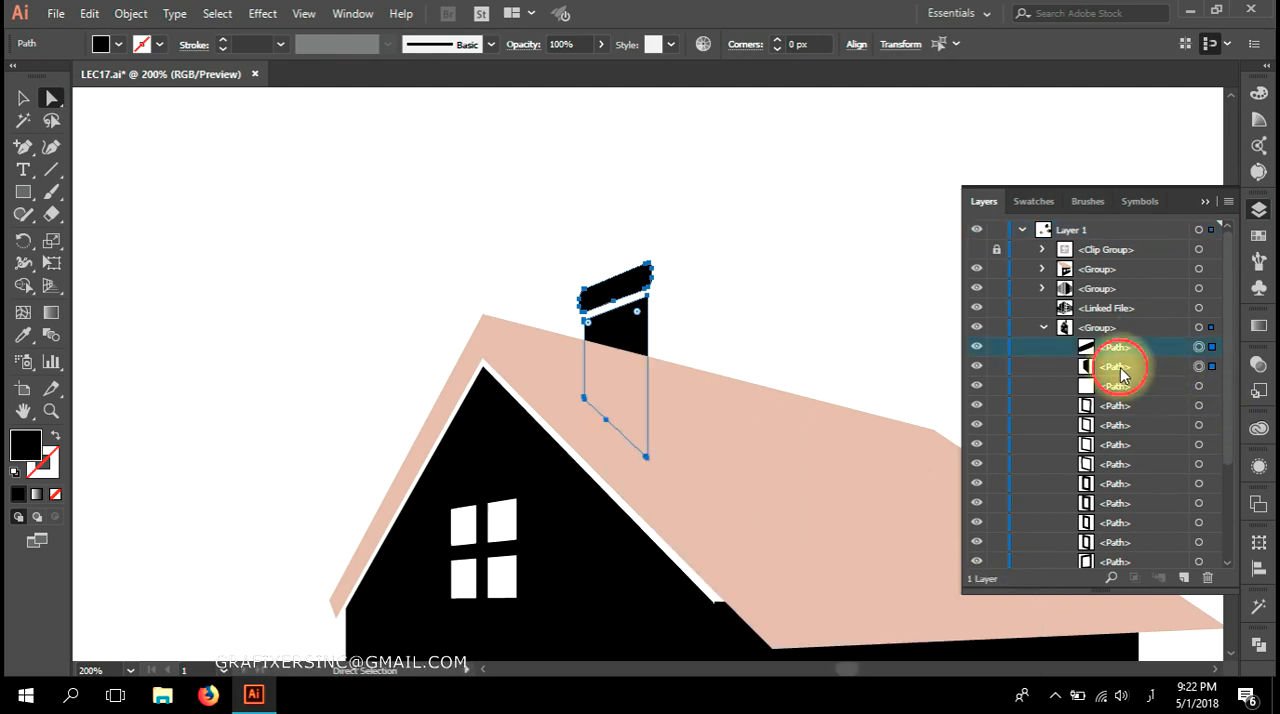
pyautogui.moveTo(1111, 354); pyautogui.dragTo(1120, 257)
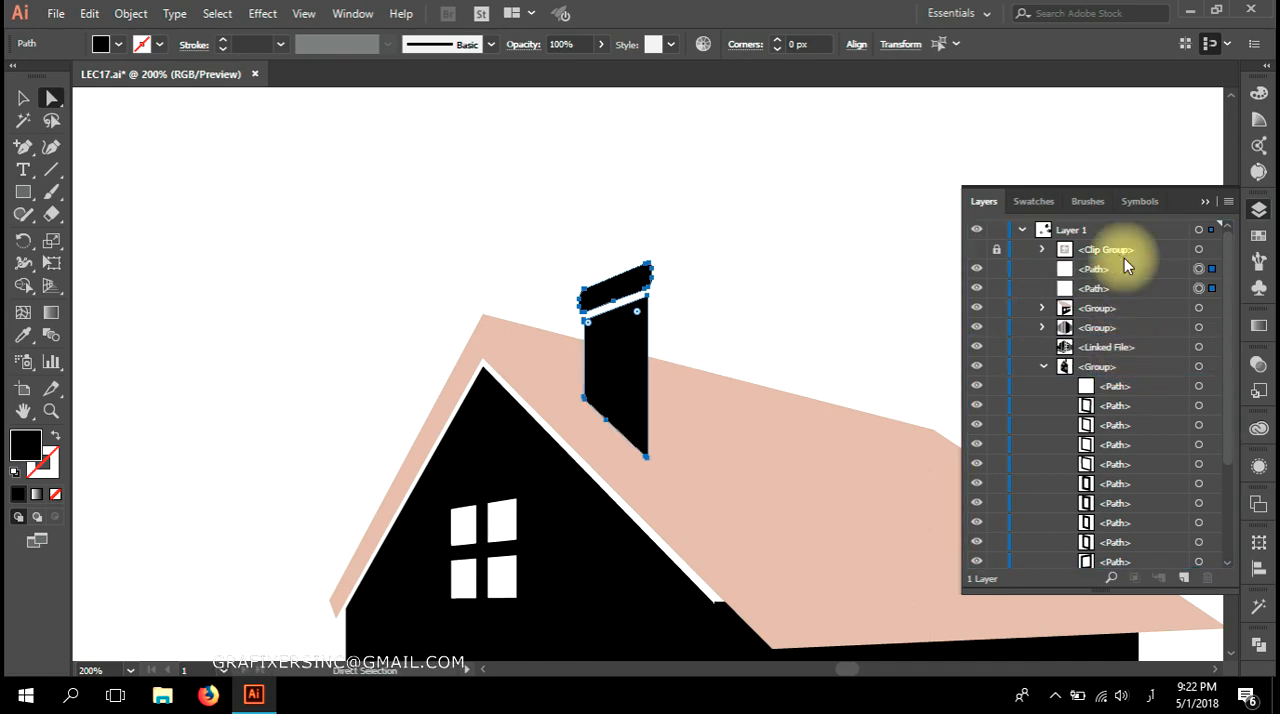
pyautogui.click(771, 274)
# Group all visible parts of the house and move it off the artboard to below the grey building.
pyautogui.scroll(-1, 771, 277)
pyautogui.moveTo(838, 359); pyautogui.dragTo(649, 209)
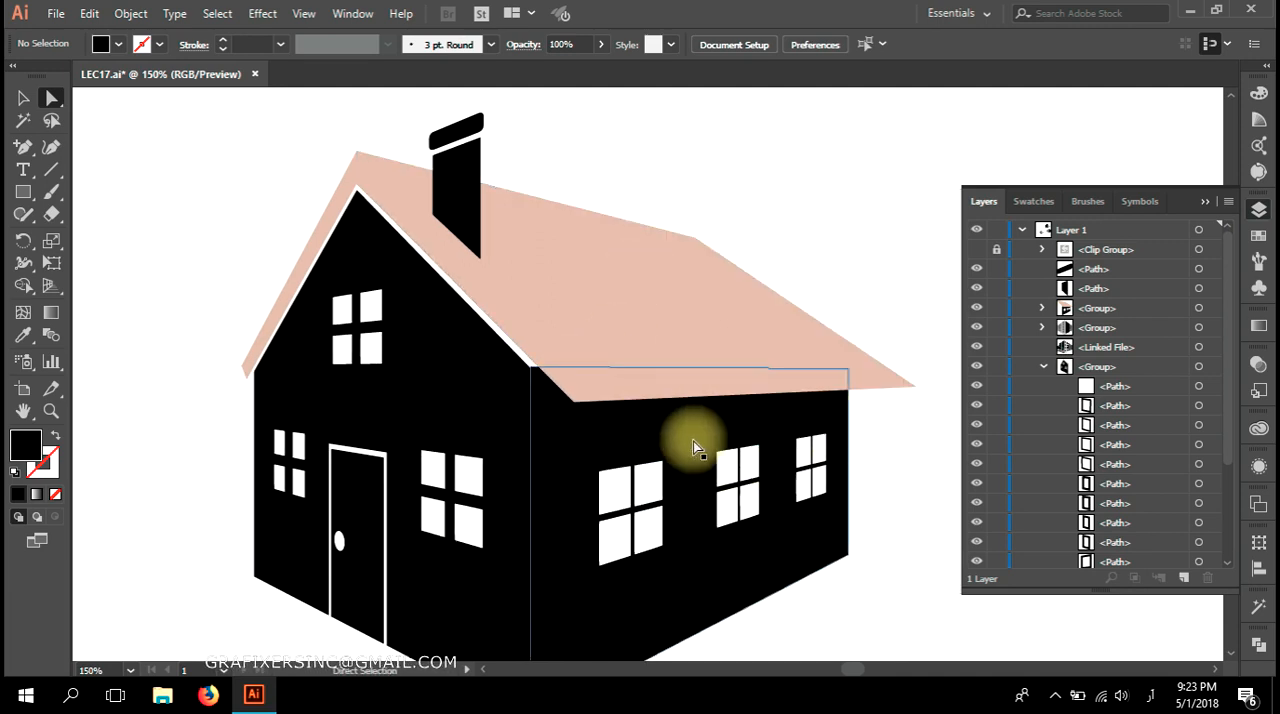
pyautogui.moveTo(733, 559); pyautogui.dragTo(766, 486)
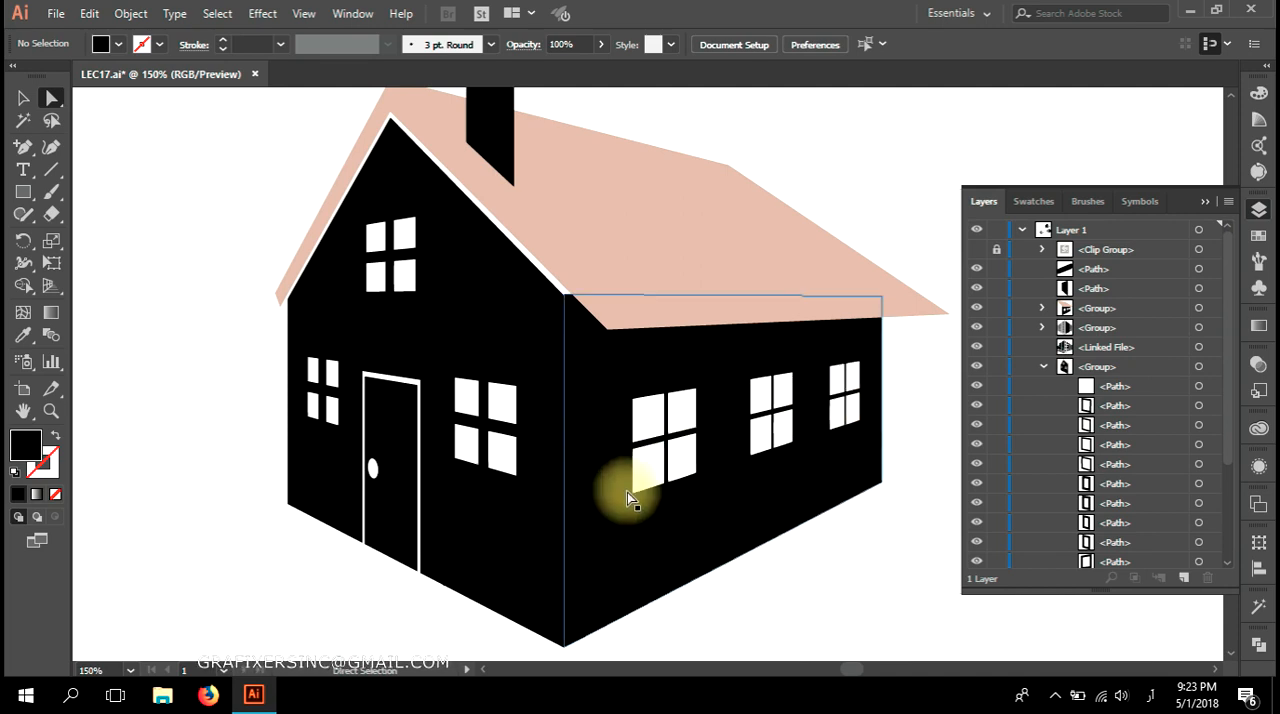
pyautogui.scroll(-4, 812, 570)
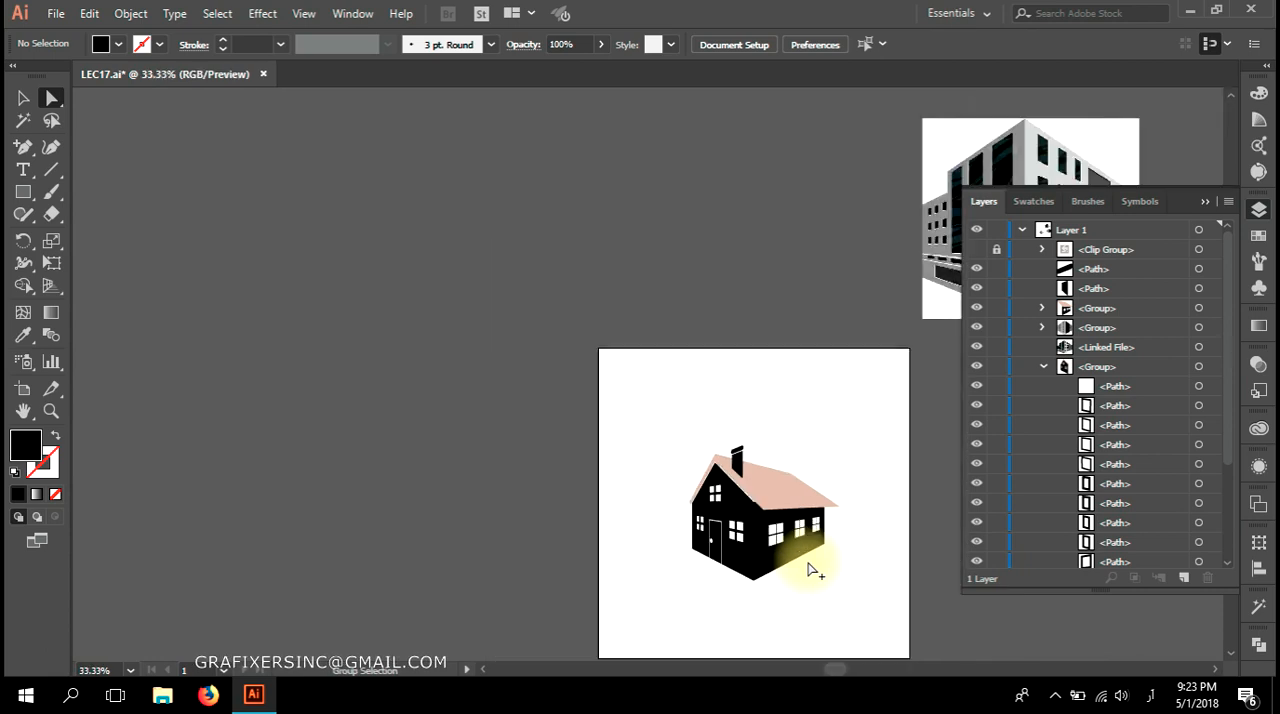
pyautogui.moveTo(806, 560); pyautogui.dragTo(509, 503)
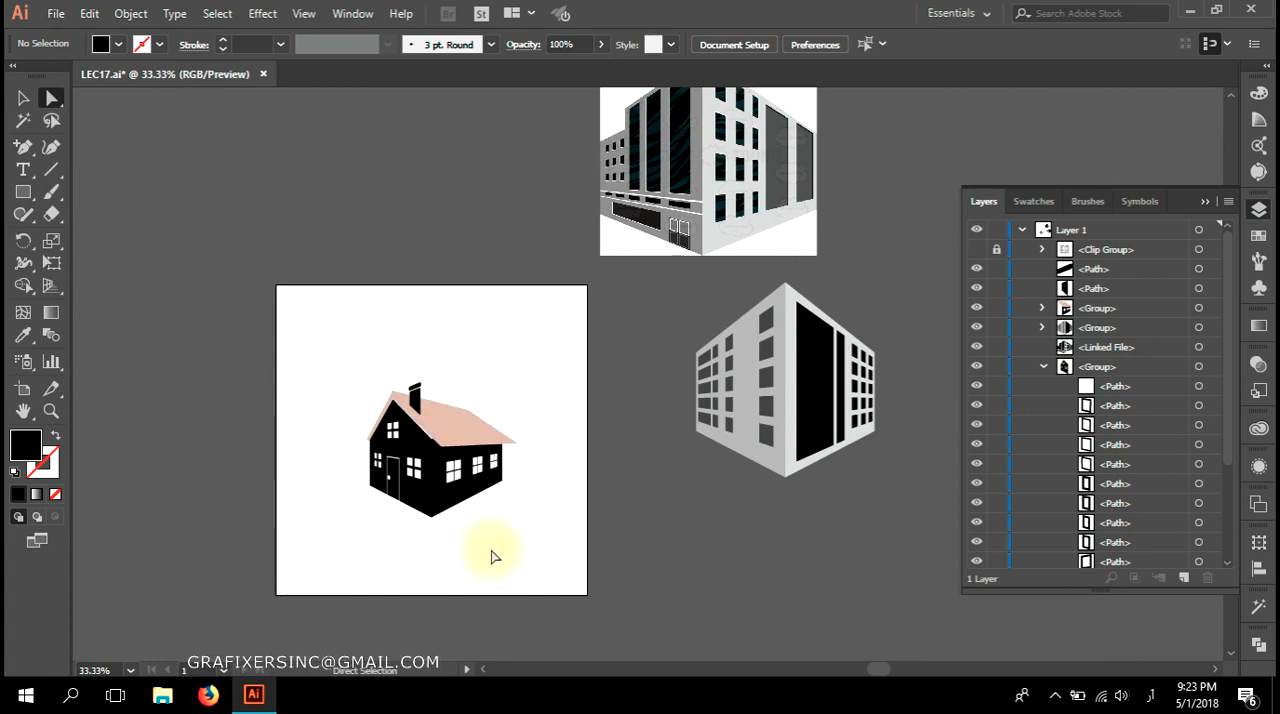
pyautogui.moveTo(460, 551); pyautogui.dragTo(501, 533)
pyautogui.moveTo(601, 315); pyautogui.dragTo(256, 602)
pyautogui.hotkey('ctrl', 'g')
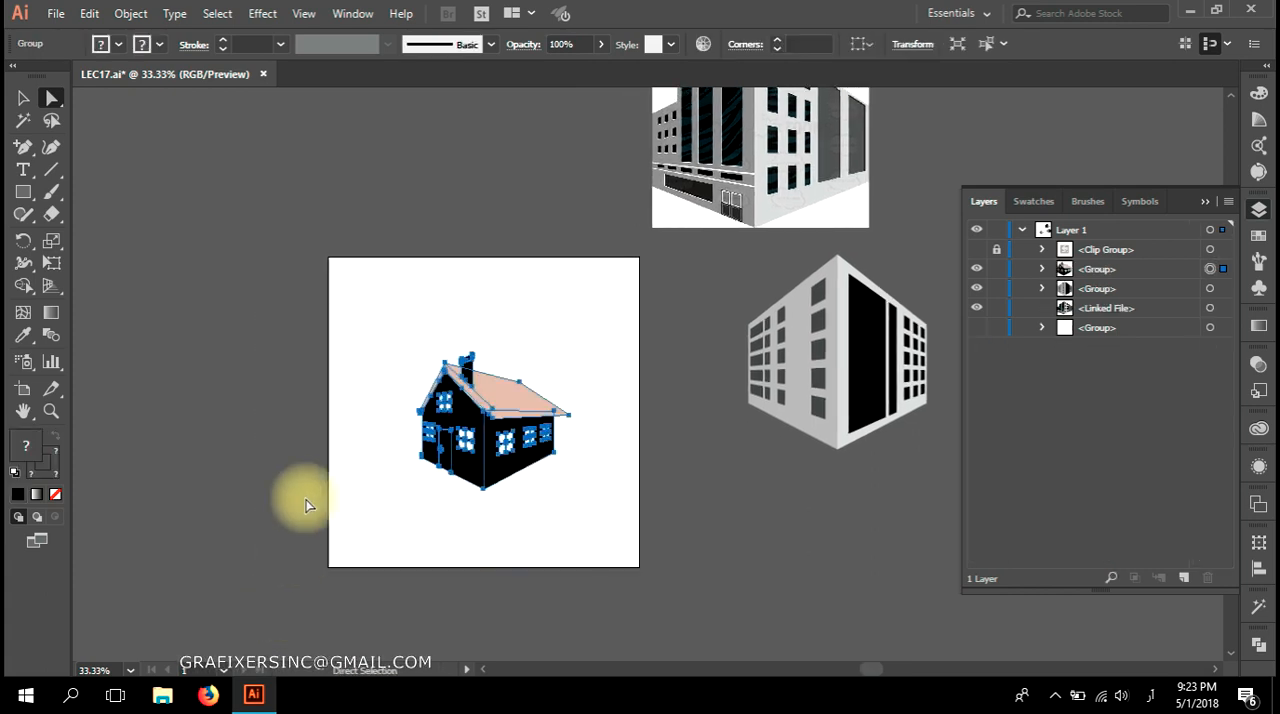
pyautogui.moveTo(471, 423); pyautogui.dragTo(893, 558)
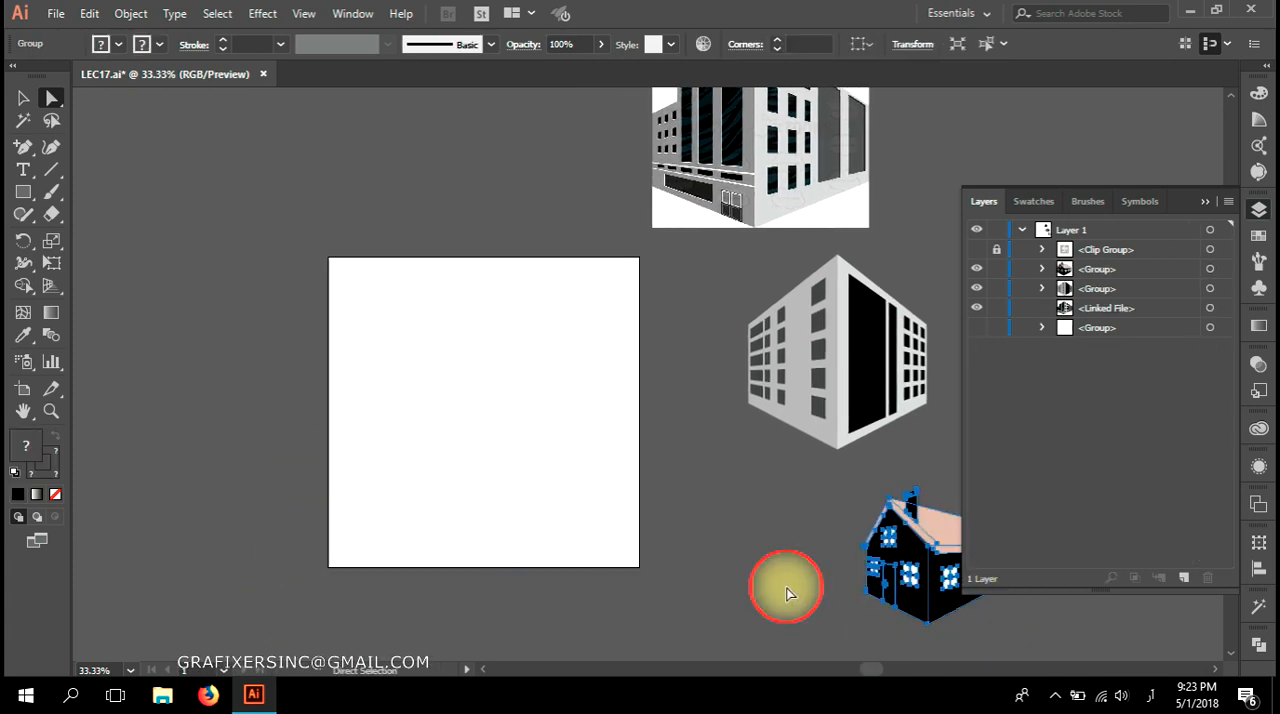
pyautogui.click(786, 593)
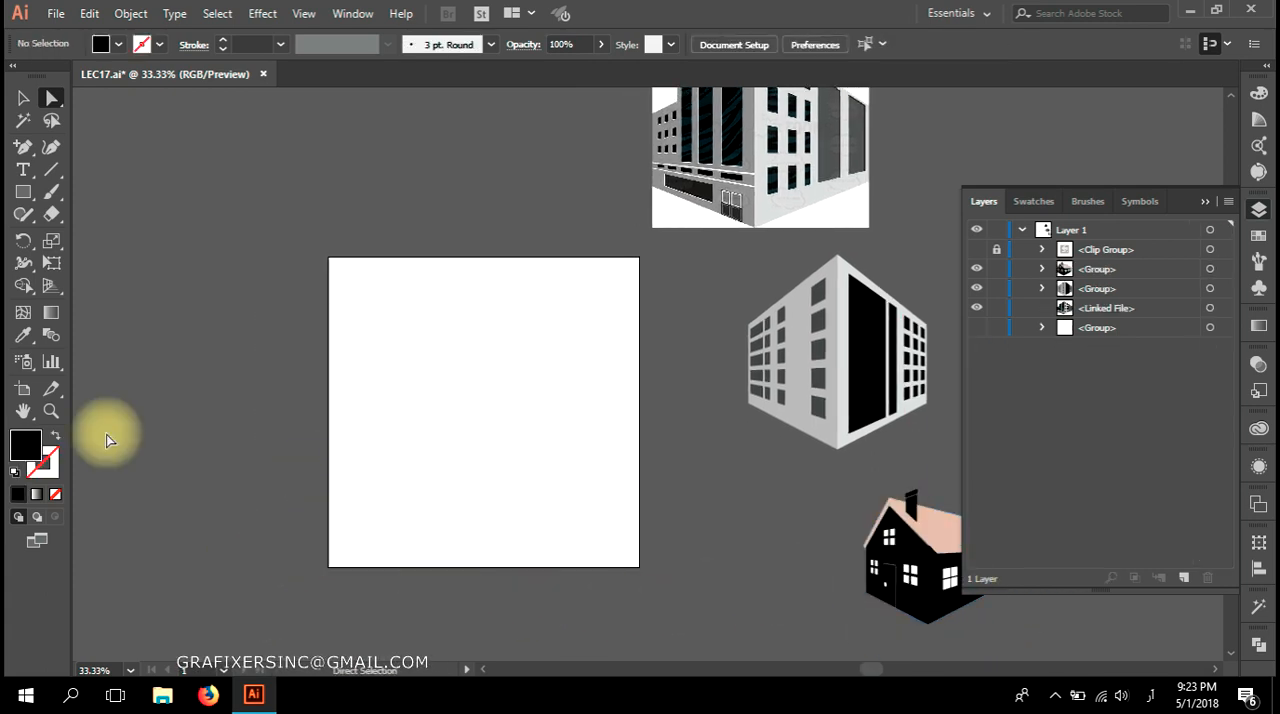
# Display the perspective grid and create a short Urdu-script placeholder text object on the canvas just above the artboard.
pyautogui.click(51, 285)
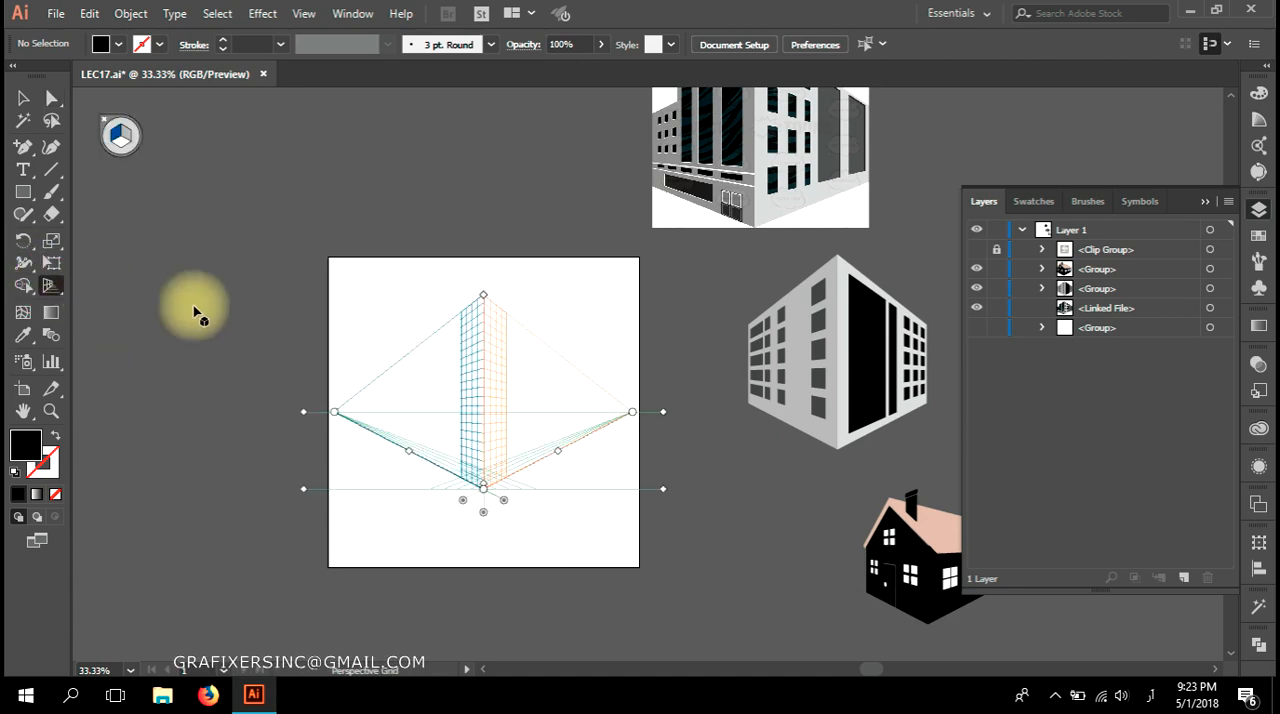
pyautogui.click(23, 169)
pyautogui.click(243, 225)
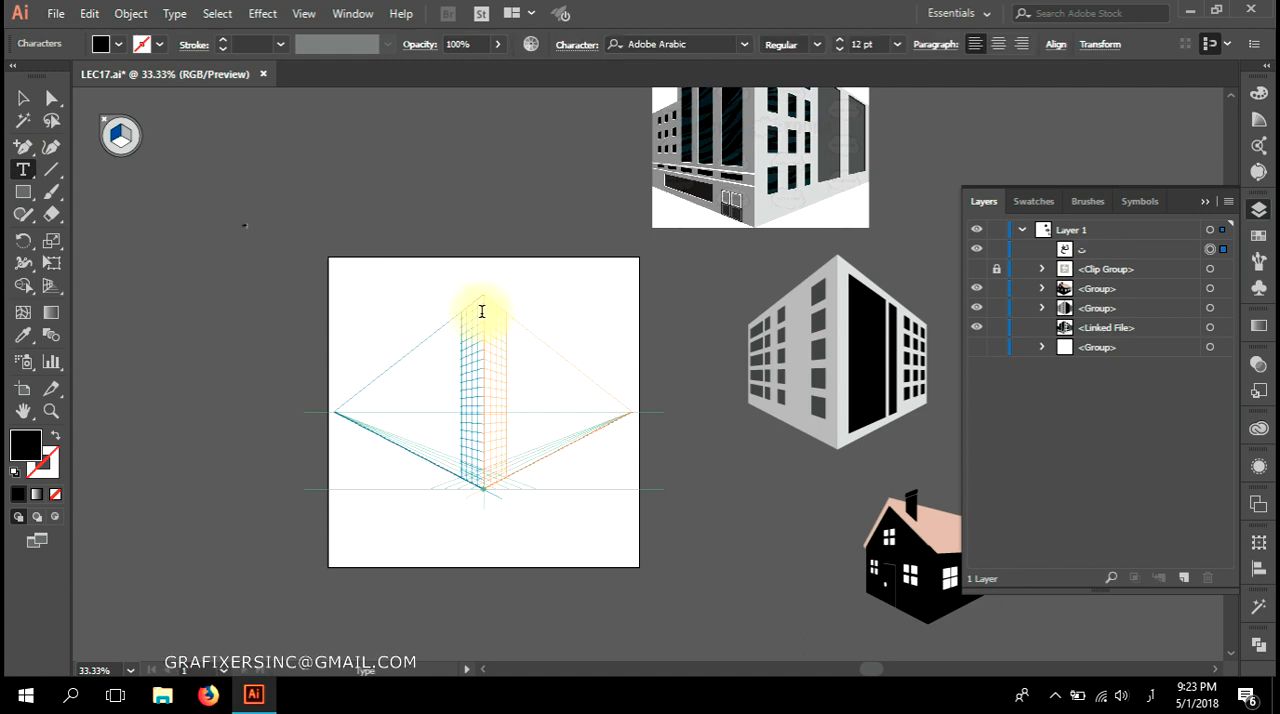
pyautogui.press('Escape')
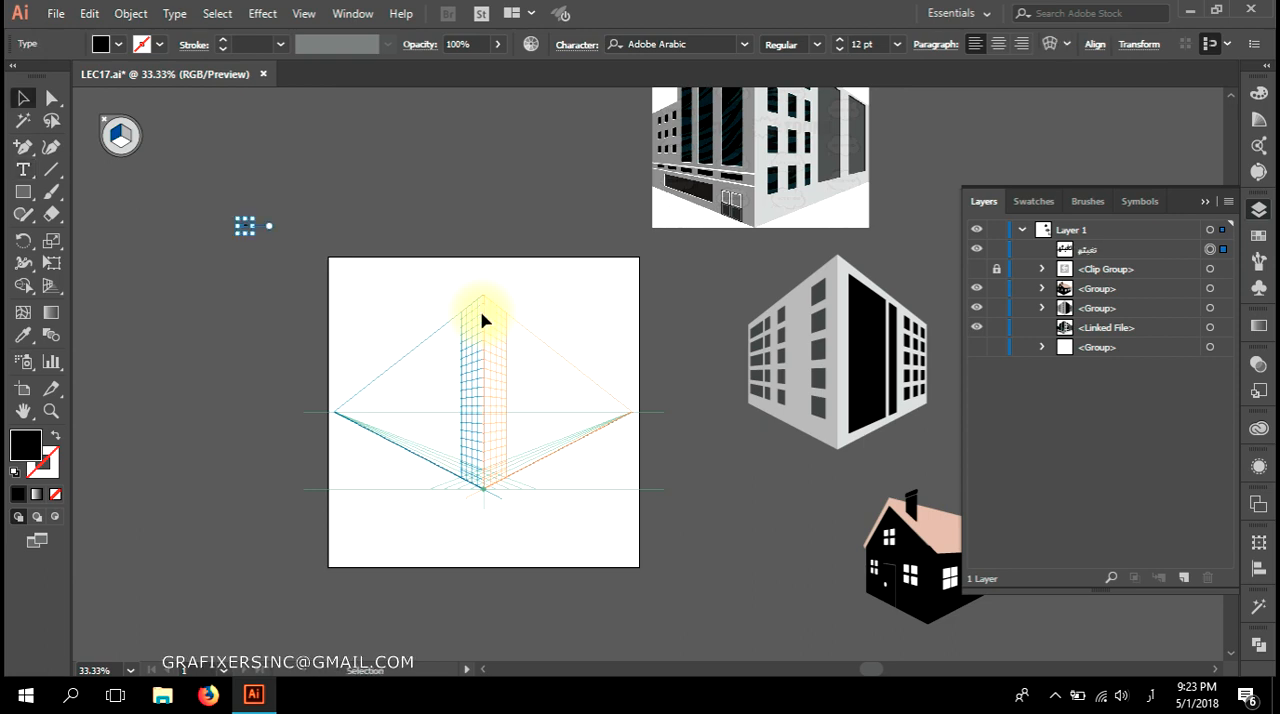
# Create three more separate Urdu-script placeholder text objects beside the first one above the artboard.
pyautogui.click(23, 169)
pyautogui.click(266, 212)
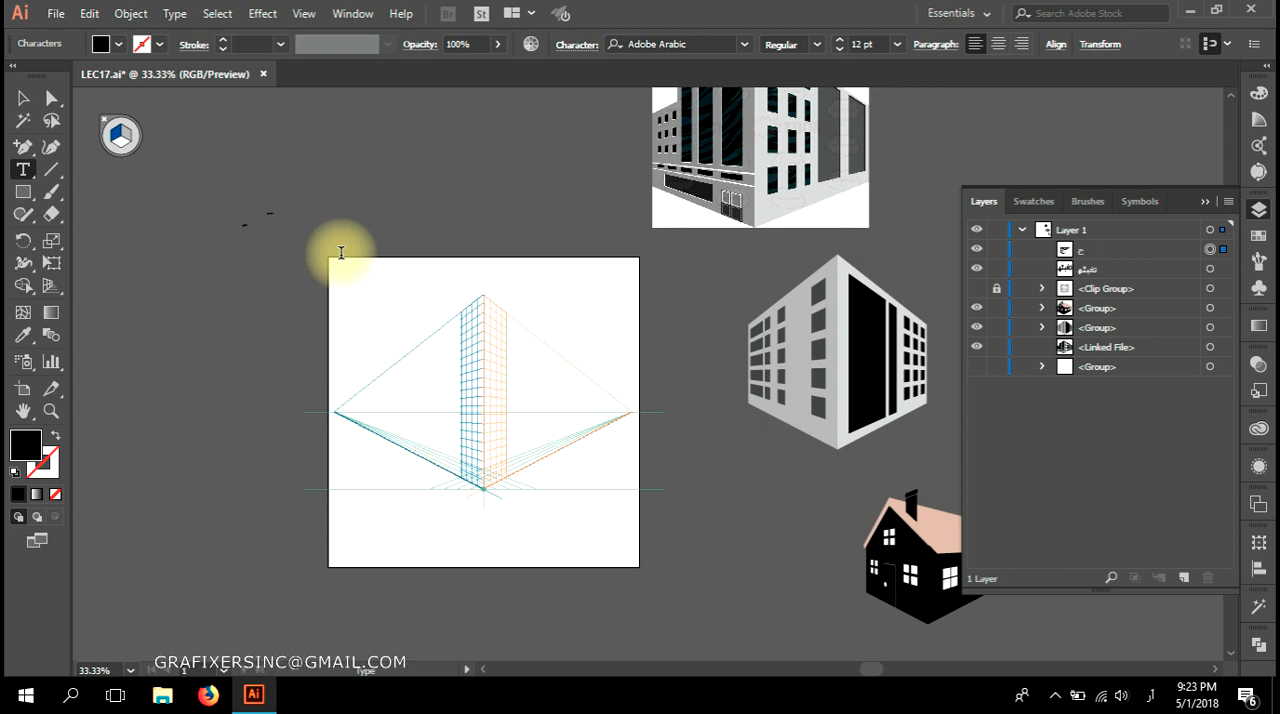
pyautogui.click(26, 99)
pyautogui.click(27, 170)
pyautogui.click(331, 212)
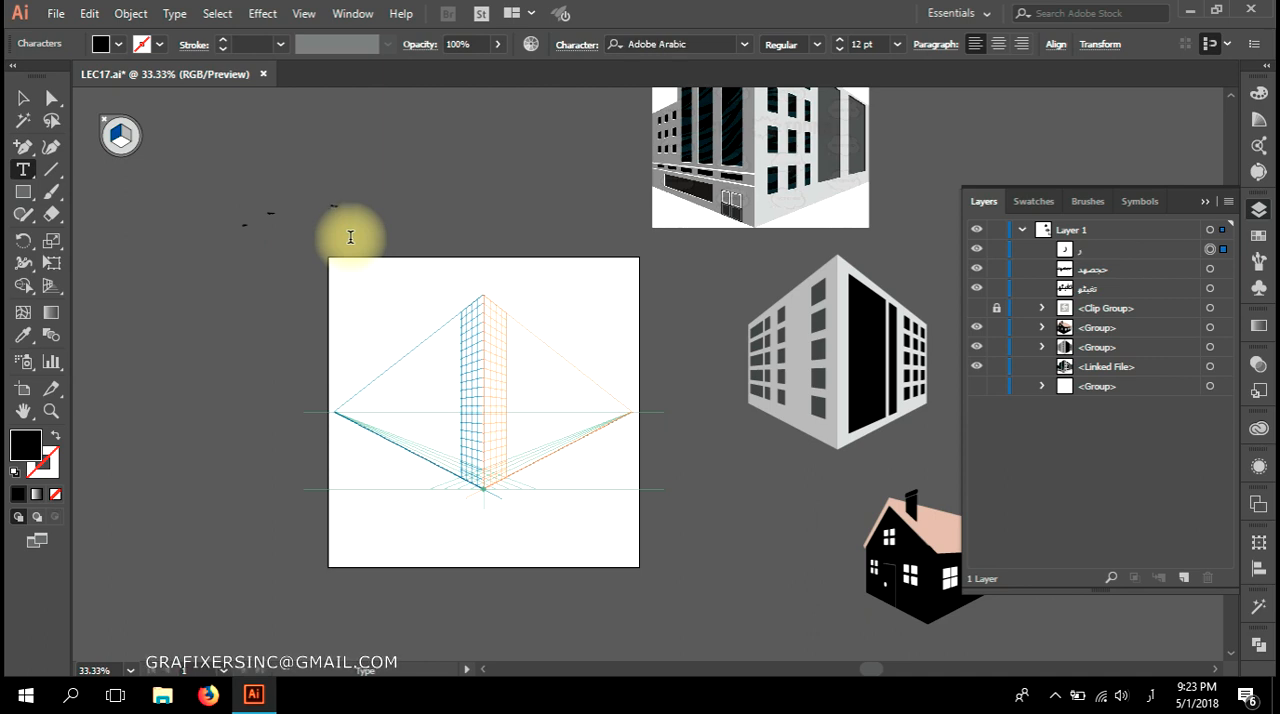
pyautogui.click(20, 100)
pyautogui.click(20, 171)
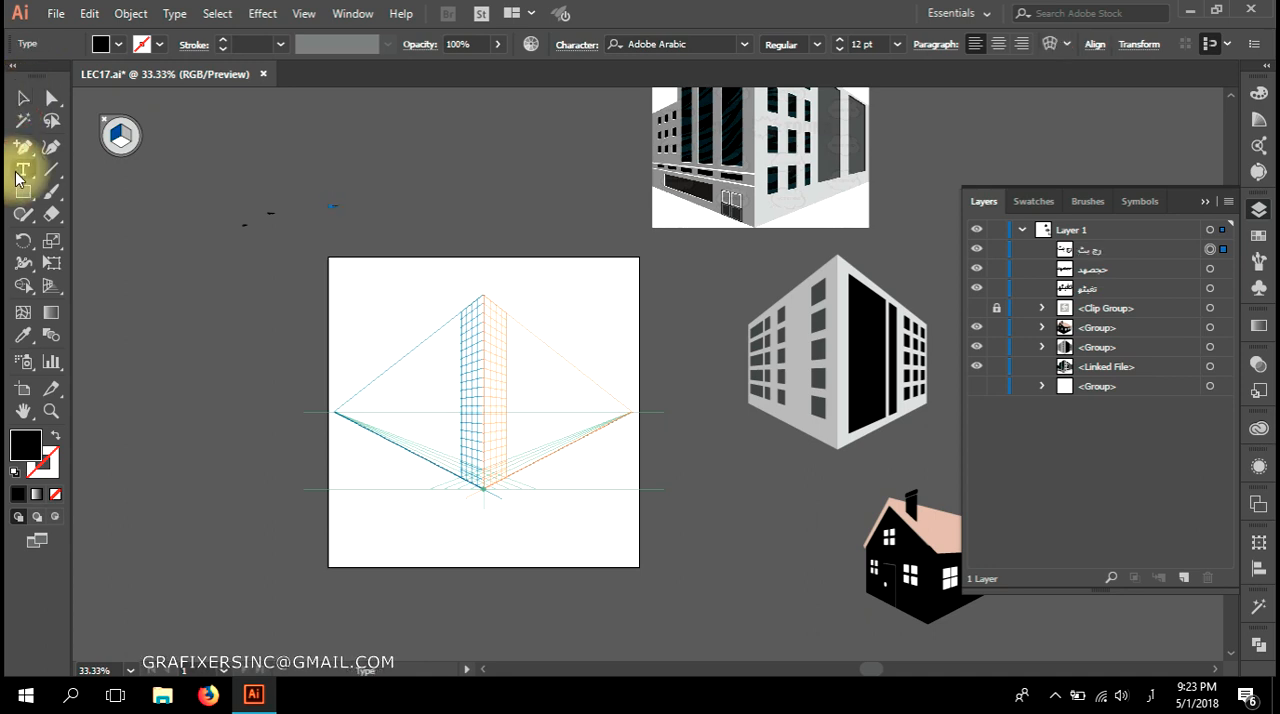
pyautogui.click(289, 237)
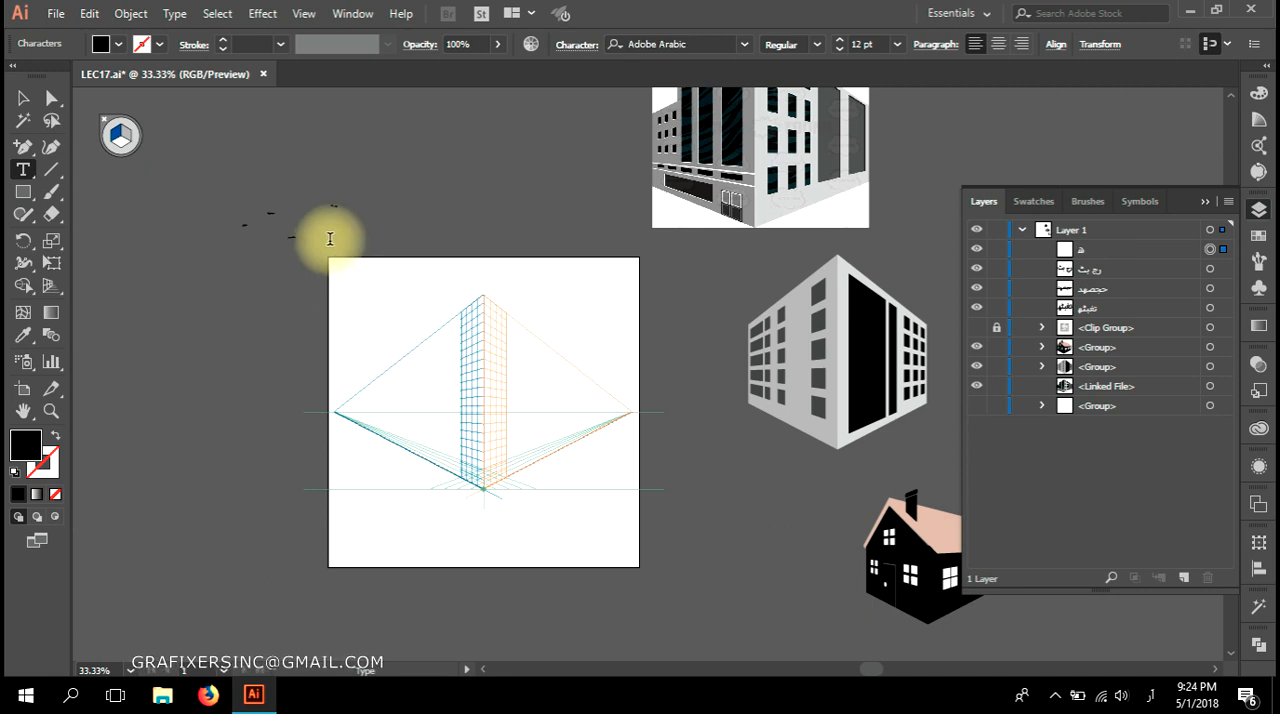
# Select all four placeholder text objects together and increase their font size to 190 pt.
pyautogui.click(23, 98)
pyautogui.moveTo(375, 184); pyautogui.dragTo(221, 271)
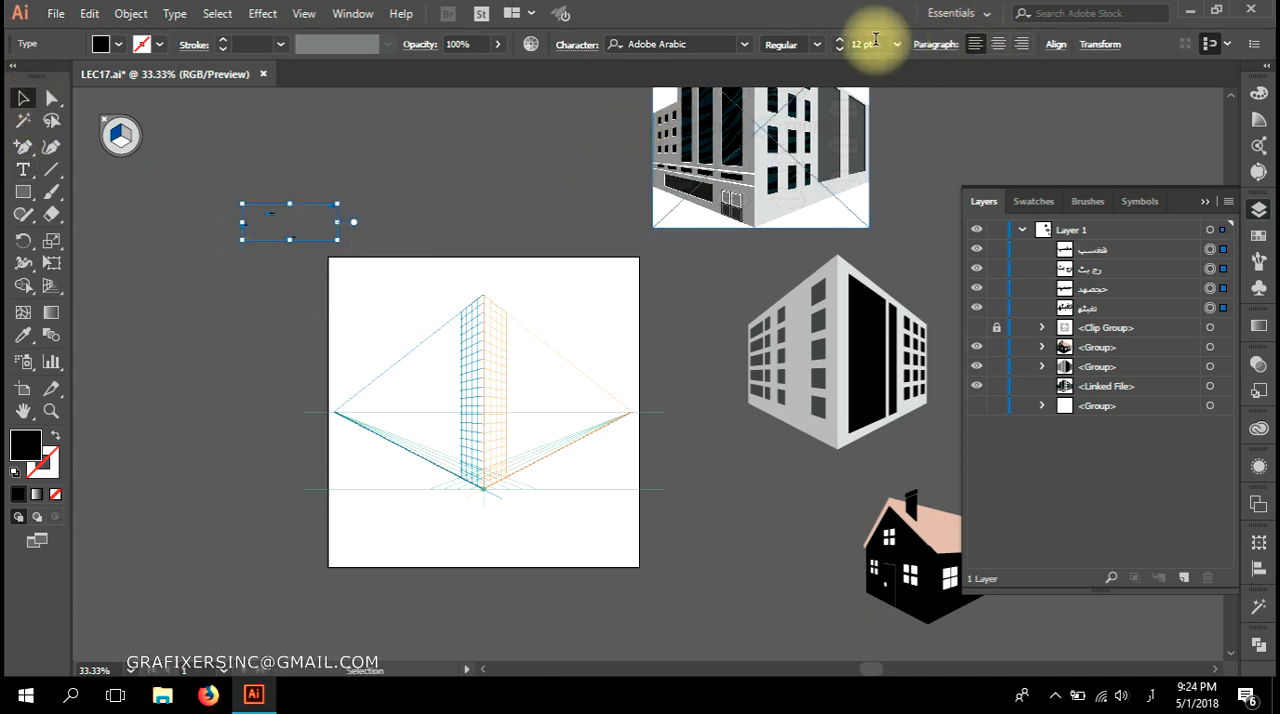
pyautogui.hotkey('shift', 'Up')
pyautogui.hotkey('shift', 'Up')
pyautogui.hotkey('shift', 'Up')
pyautogui.hotkey('shift', 'Up')
pyautogui.hotkey('shift', 'Up')
pyautogui.hotkey('shift', 'Up')
pyautogui.hotkey('shift', 'Up')
pyautogui.hotkey('shift', 'Up')
pyautogui.hotkey('shift', 'Up')
pyautogui.hotkey('shift', 'Up')
pyautogui.hotkey('shift', 'Up')
pyautogui.hotkey('shift', 'Up')
pyautogui.hotkey('shift', 'Up')
pyautogui.hotkey('shift', 'Up')
pyautogui.hotkey('shift', 'Up')
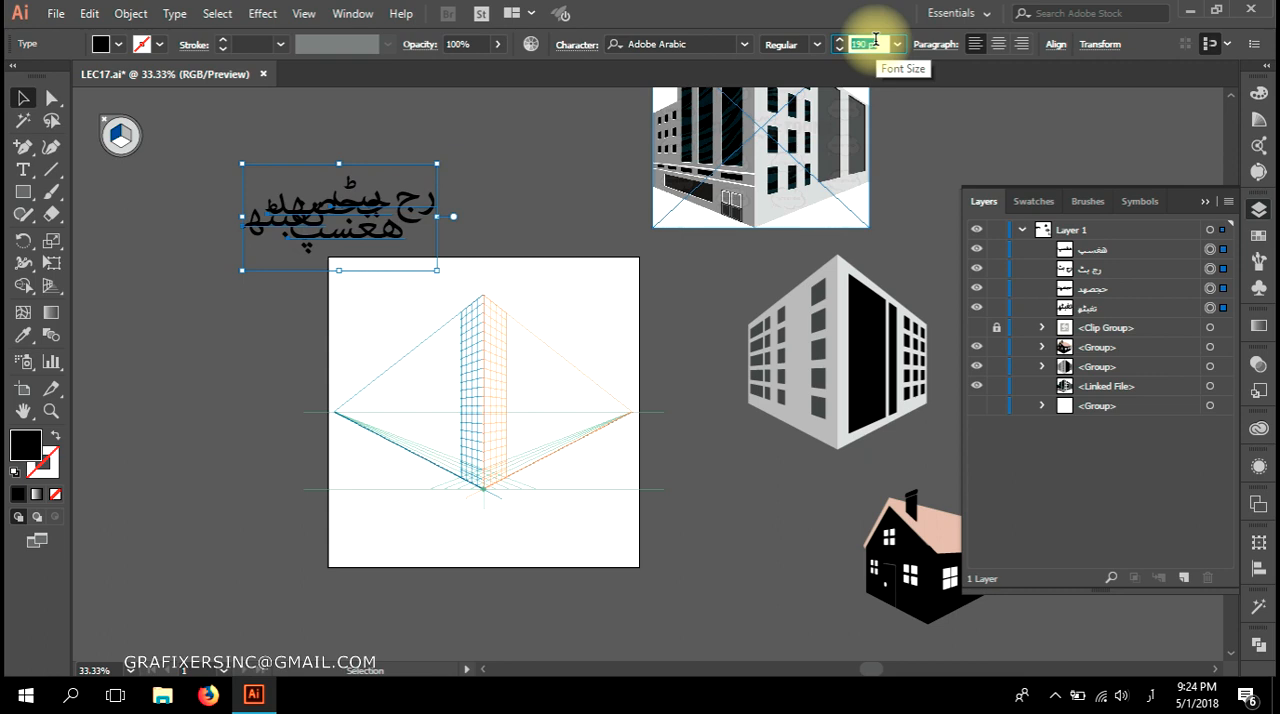
# Switch the system's keyboard input language to English.
pyautogui.click(1150, 694)
pyautogui.click(1124, 538)
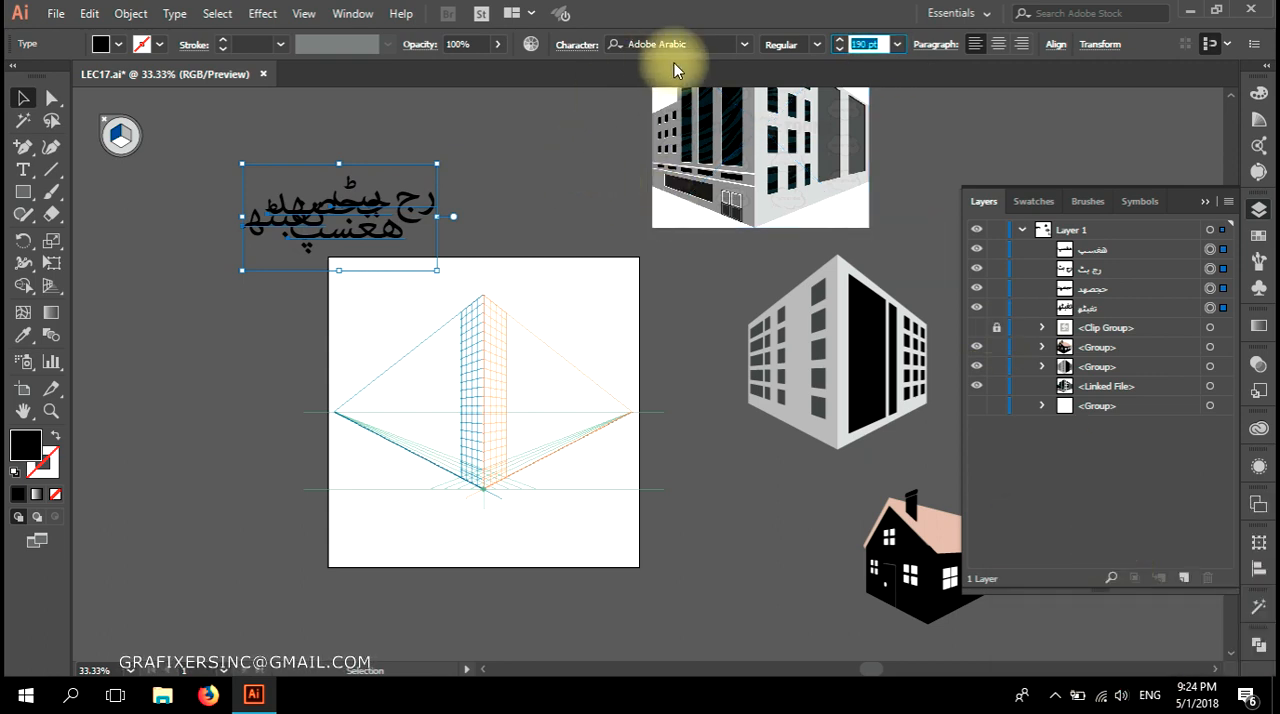
# Set the font of the four selected Urdu-script text objects to Utopia Std Subhead.
pyautogui.click(699, 45)
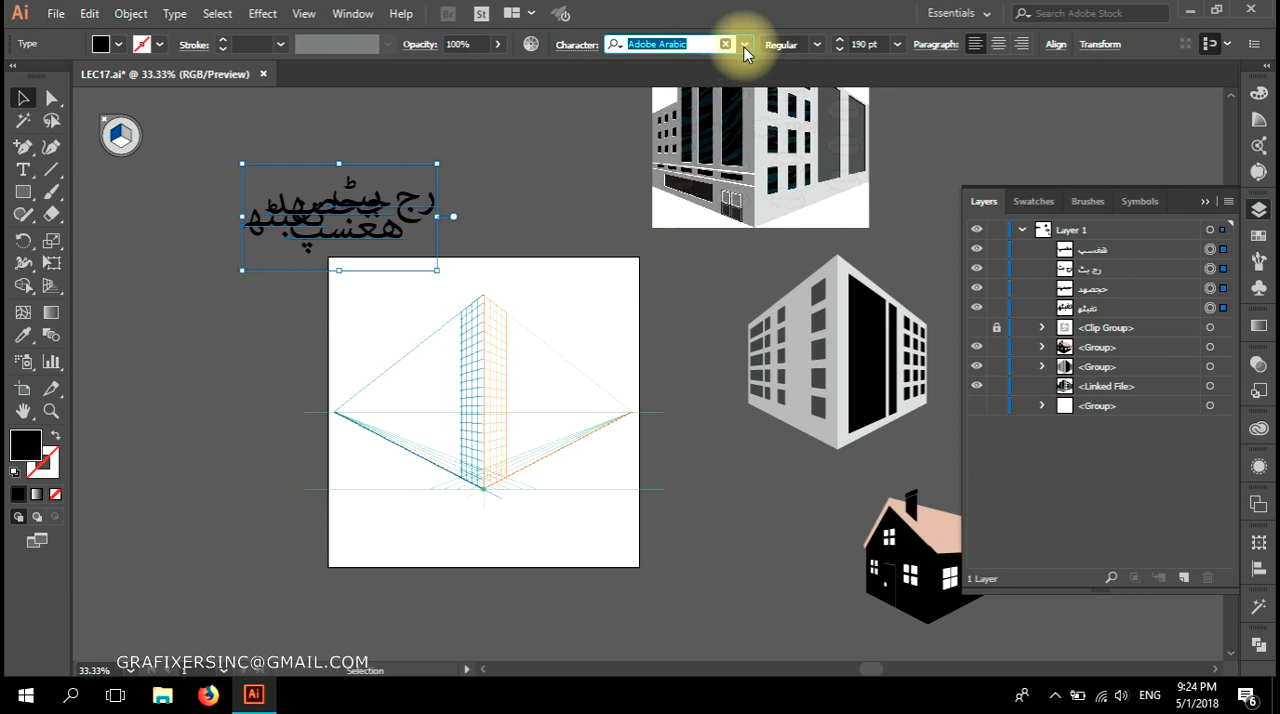
pyautogui.click(742, 45)
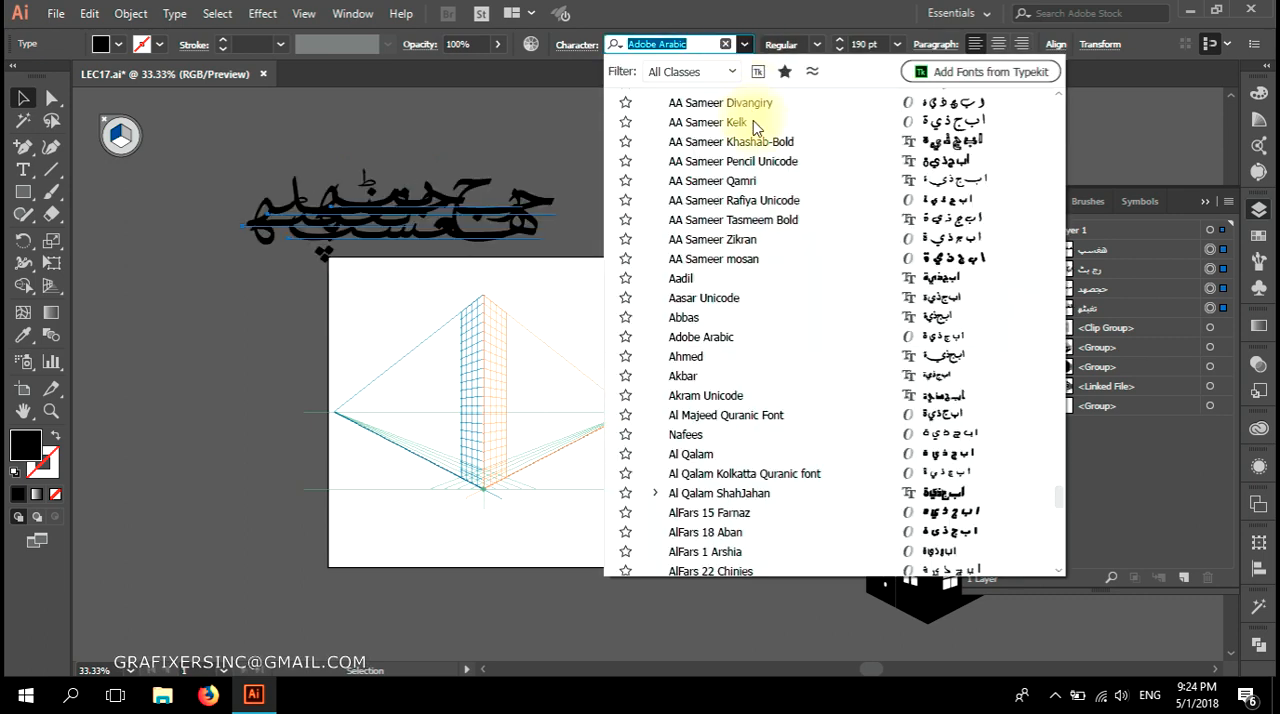
pyautogui.scroll(15, 766, 250)
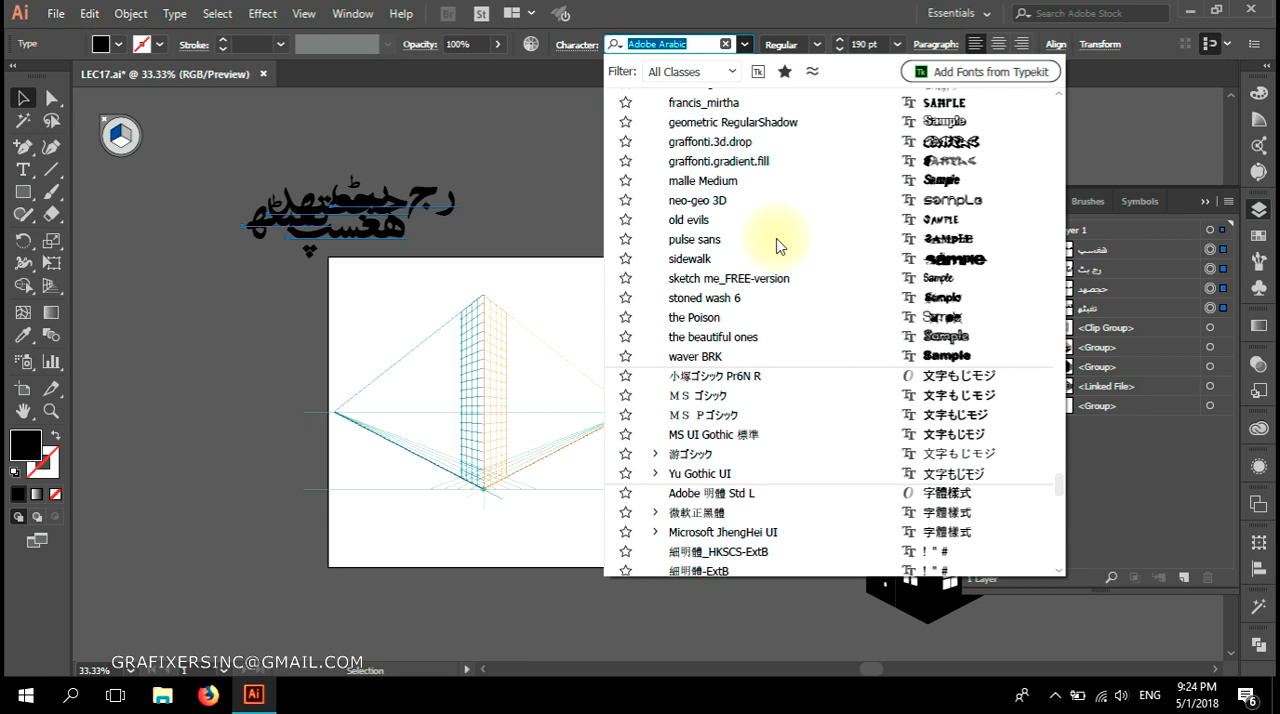
pyautogui.scroll(15, 808, 168)
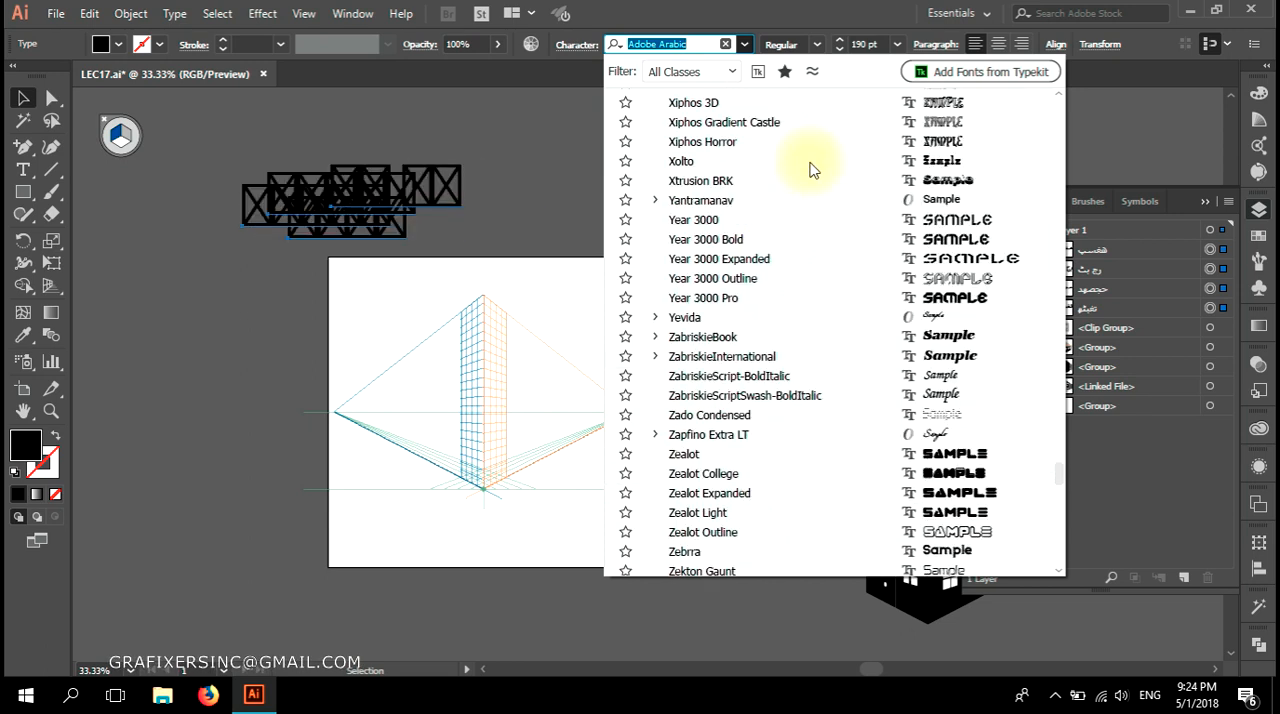
pyautogui.scroll(4, 808, 168)
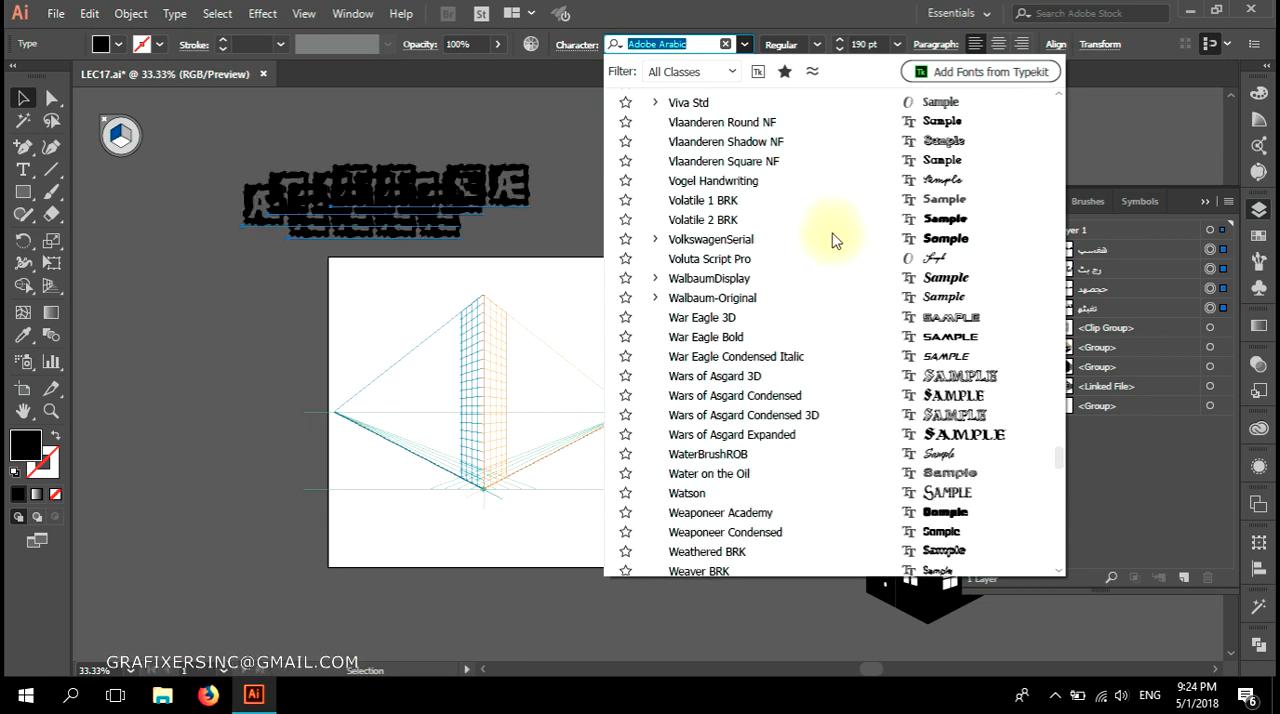
pyautogui.scroll(8, 838, 246)
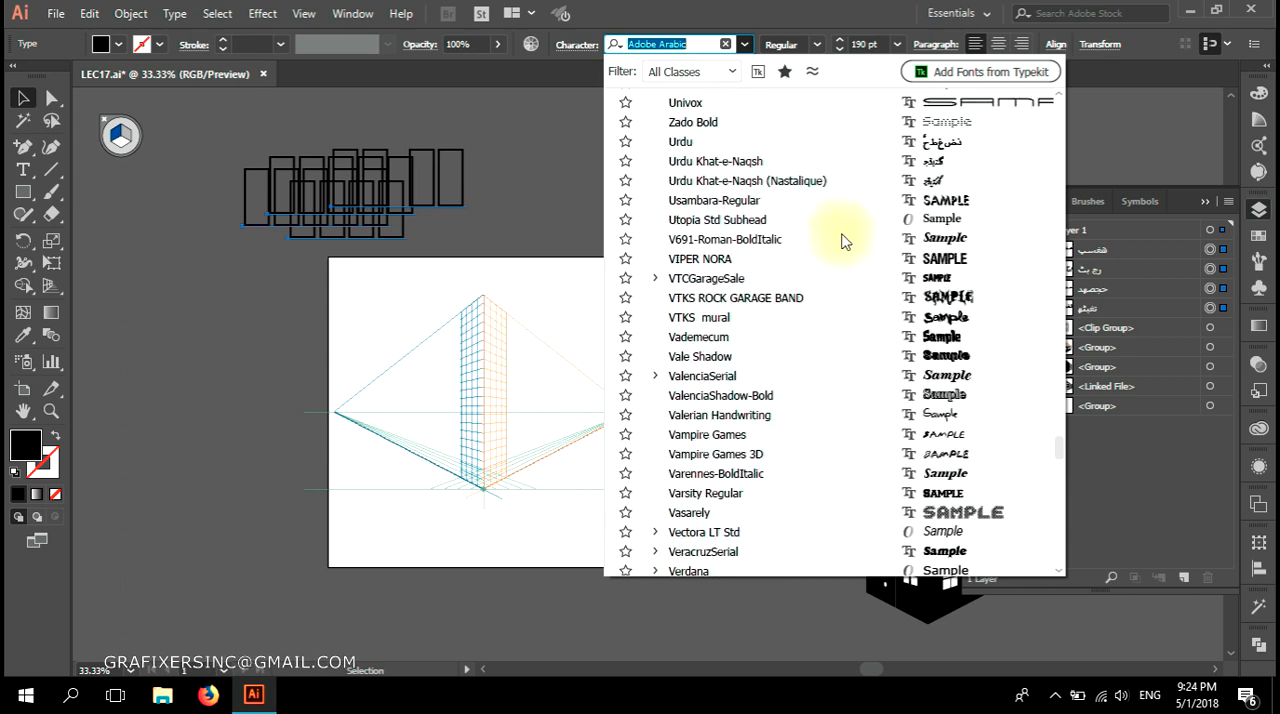
pyautogui.click(866, 222)
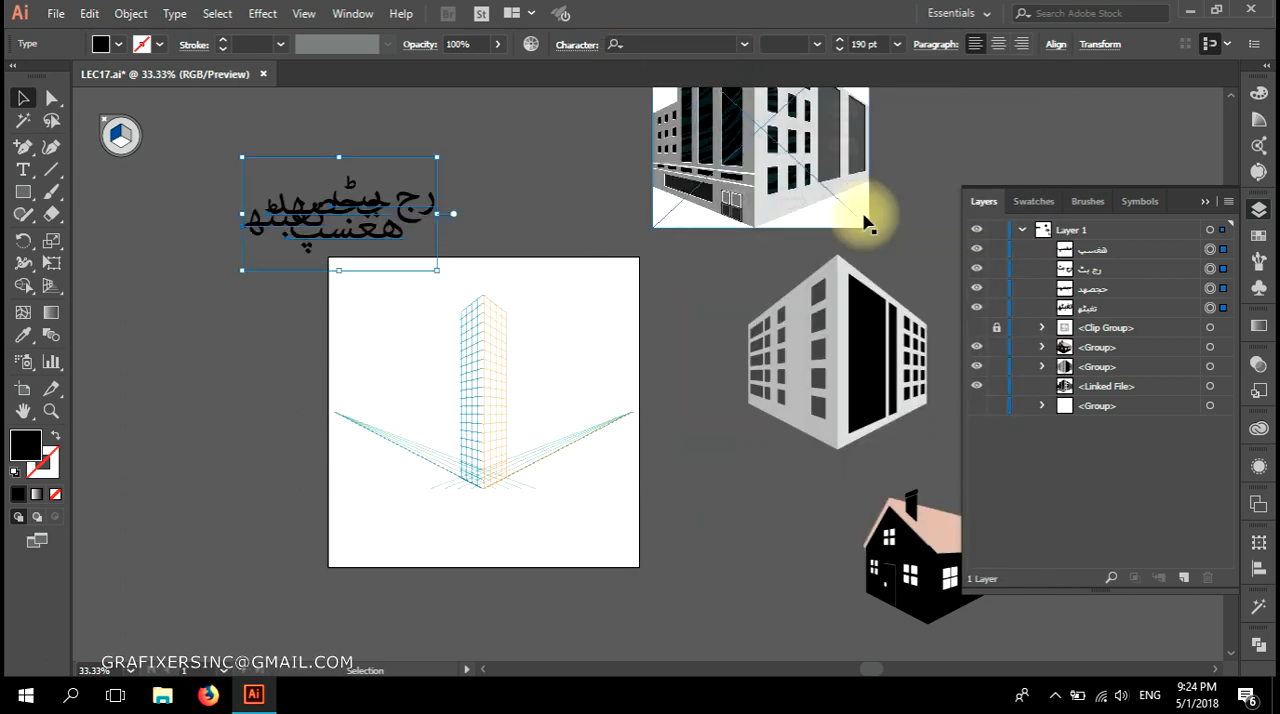
# Delete the four selected Urdu-script text objects.
pyautogui.click(745, 46)
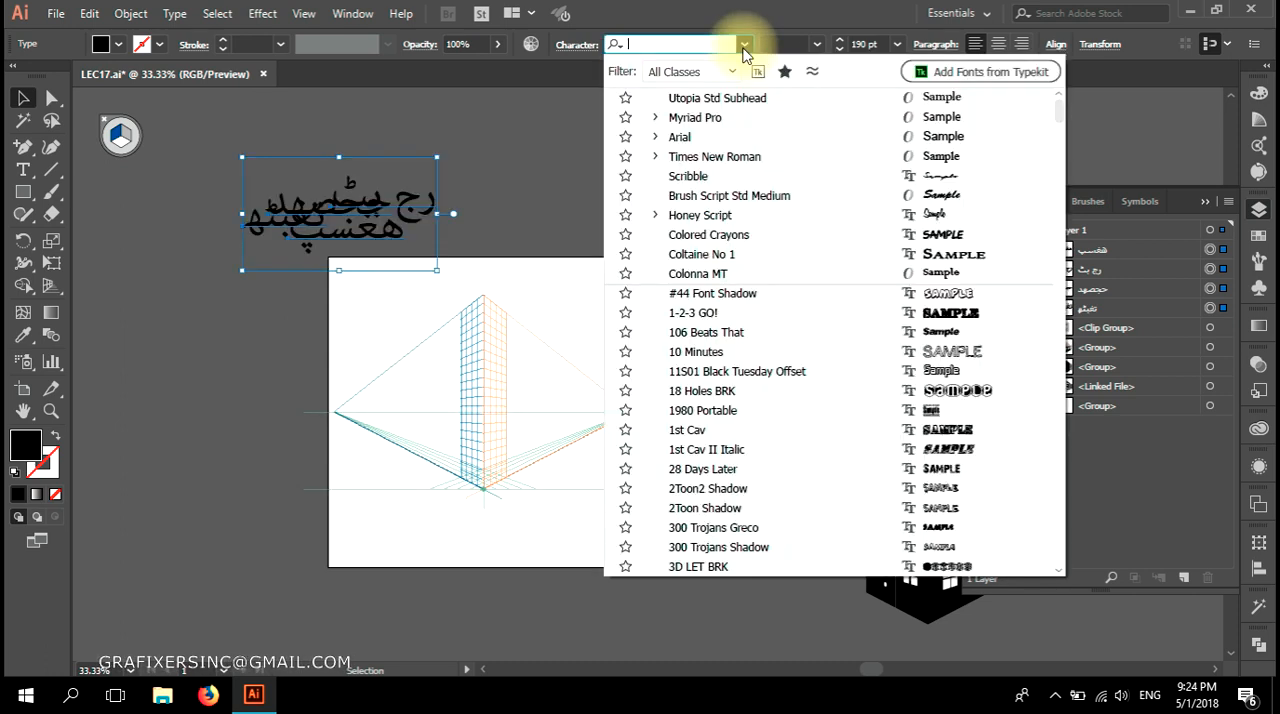
pyautogui.click(391, 206)
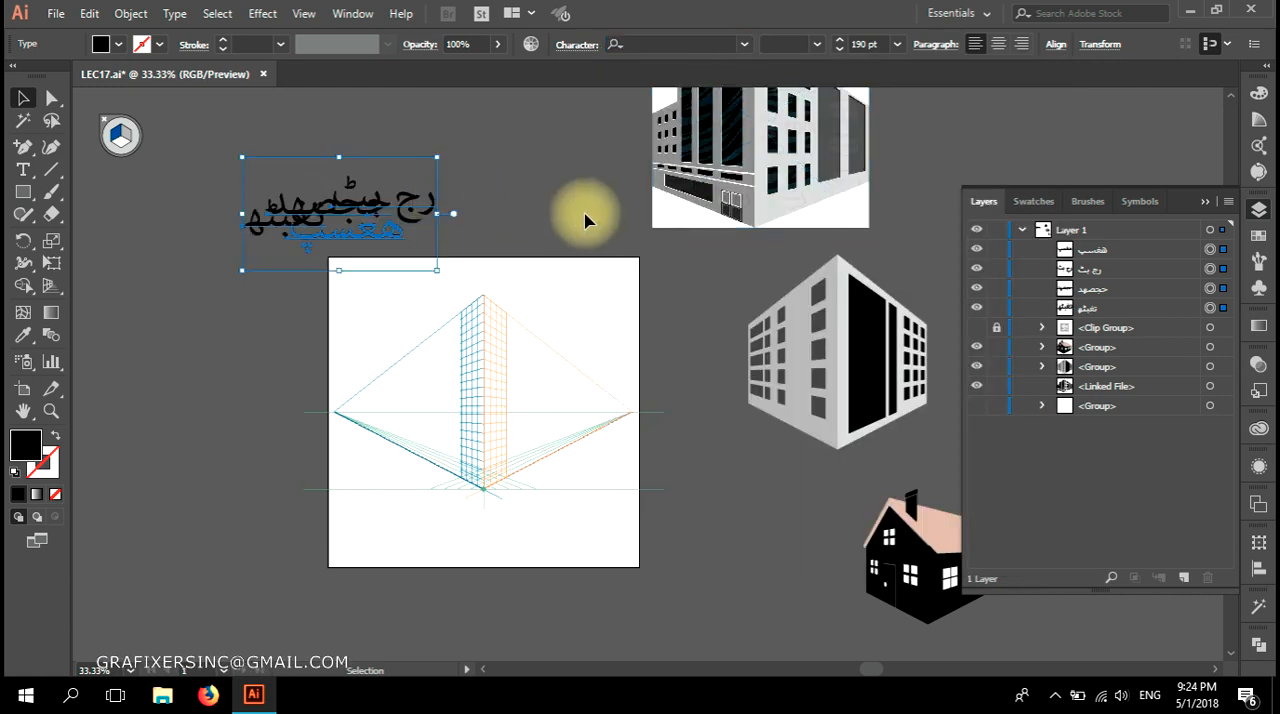
pyautogui.press('Delete')
# Create two separate text objects reading "LOST" and "FOUND", one below the other above the artboard.
pyautogui.click(23, 169)
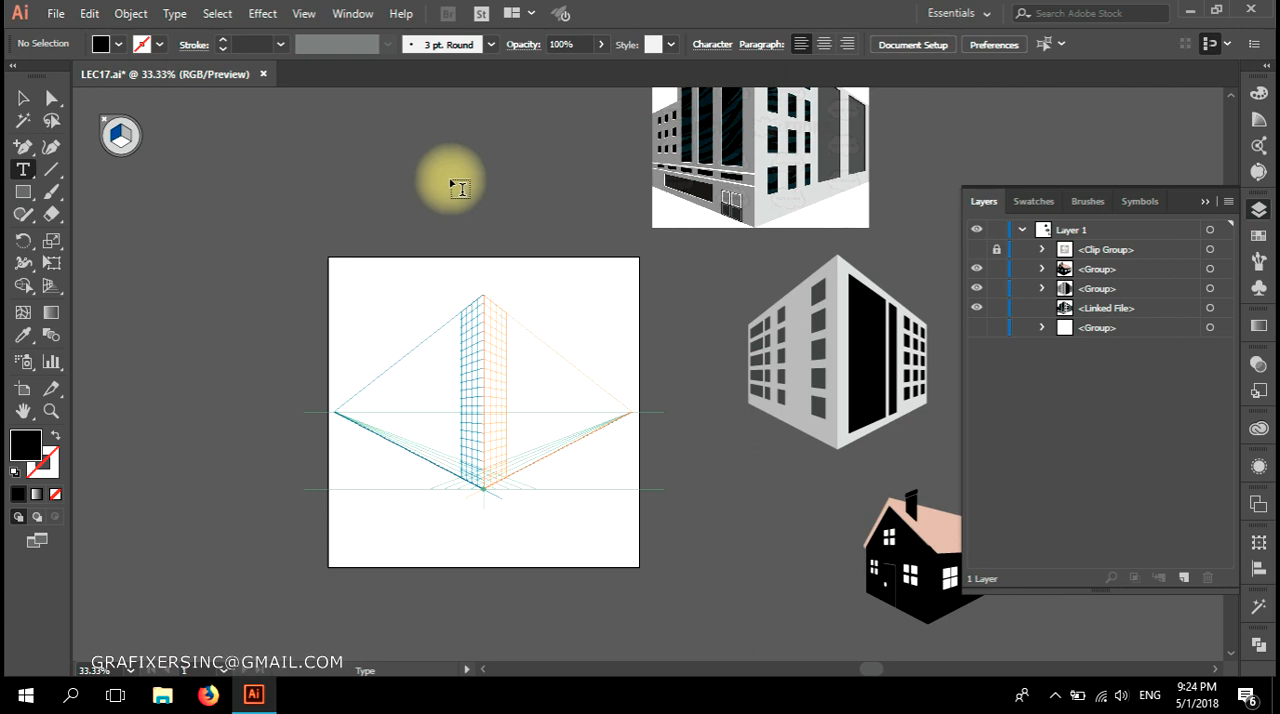
pyautogui.click(342, 218)
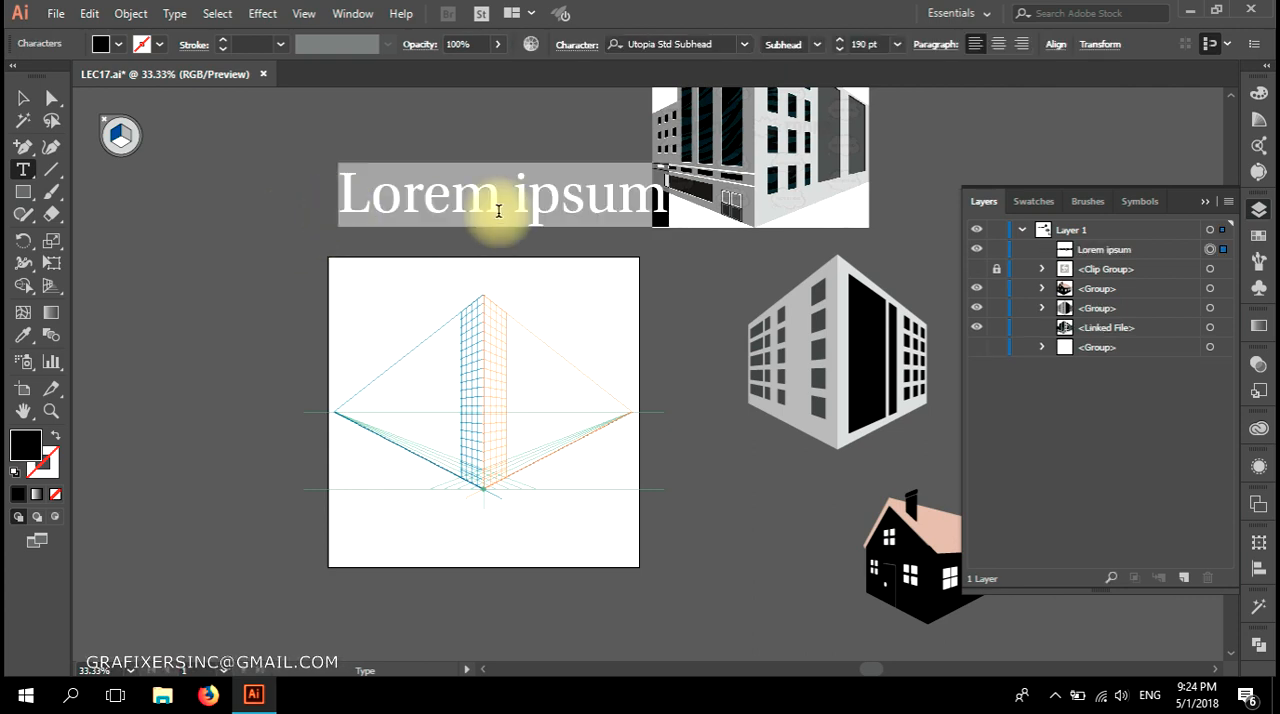
pyautogui.write('L')
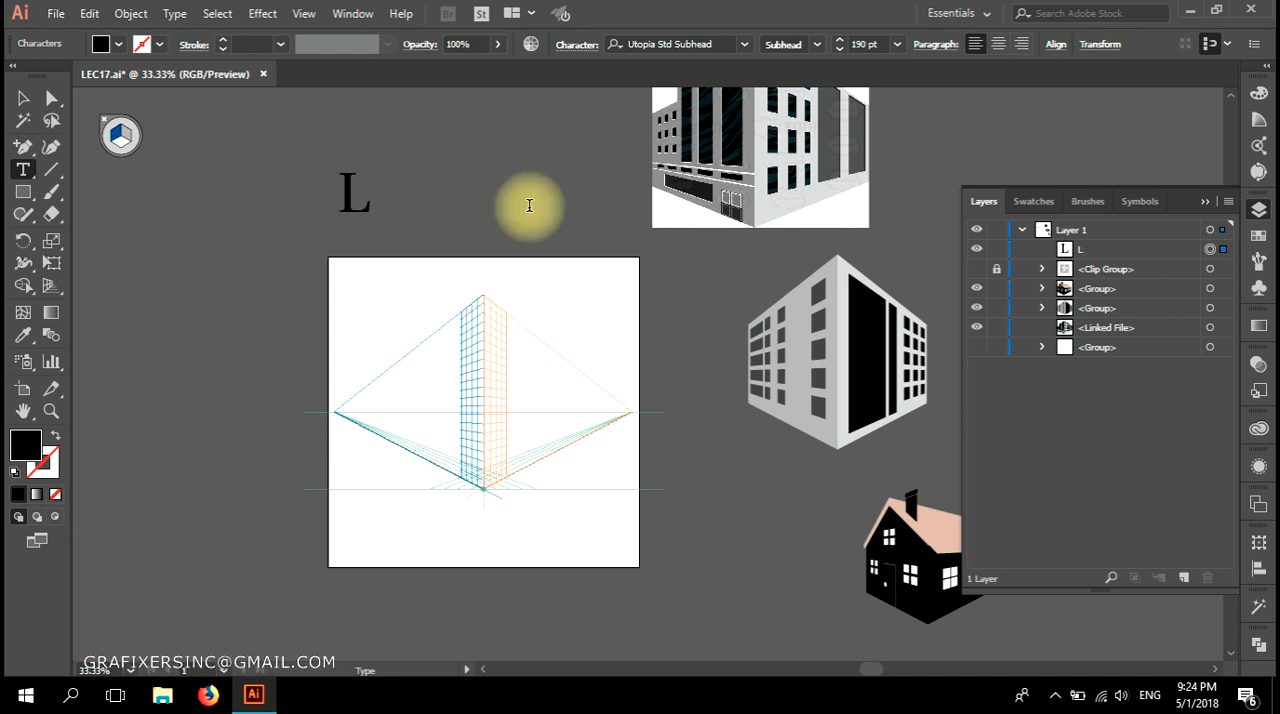
pyautogui.write('OST')
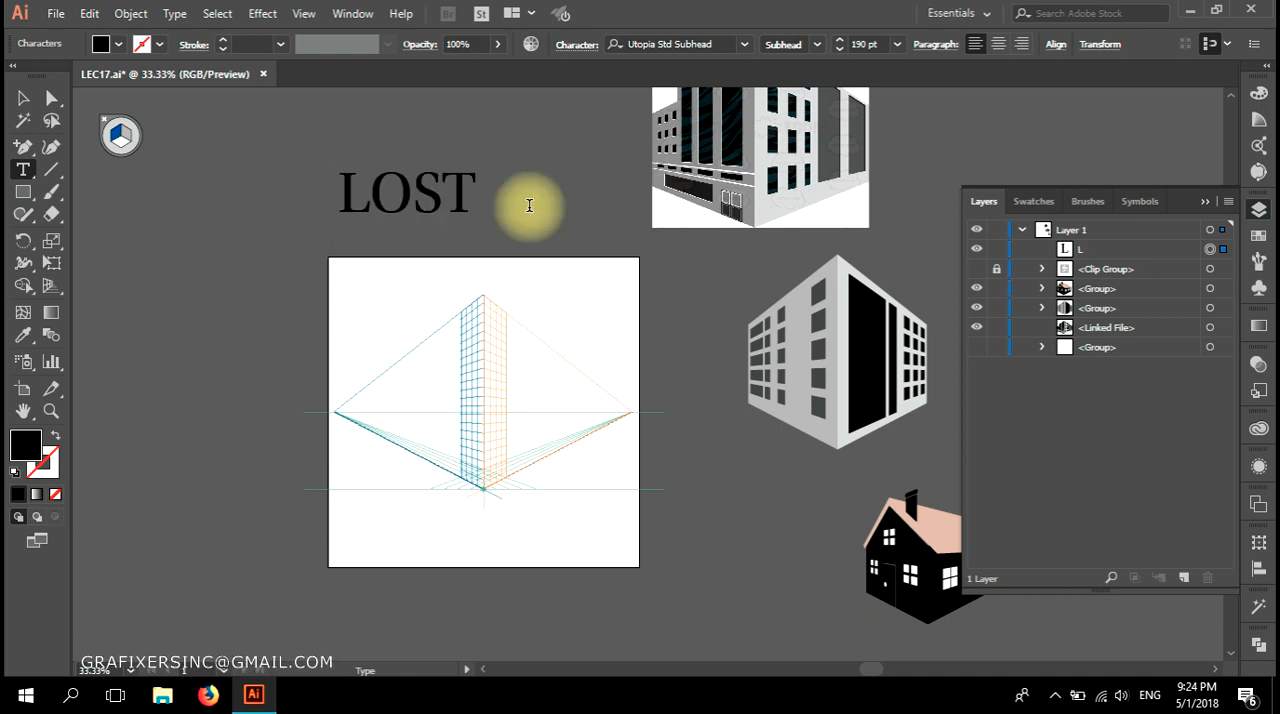
pyautogui.click(23, 97)
pyautogui.click(22, 169)
pyautogui.click(264, 262)
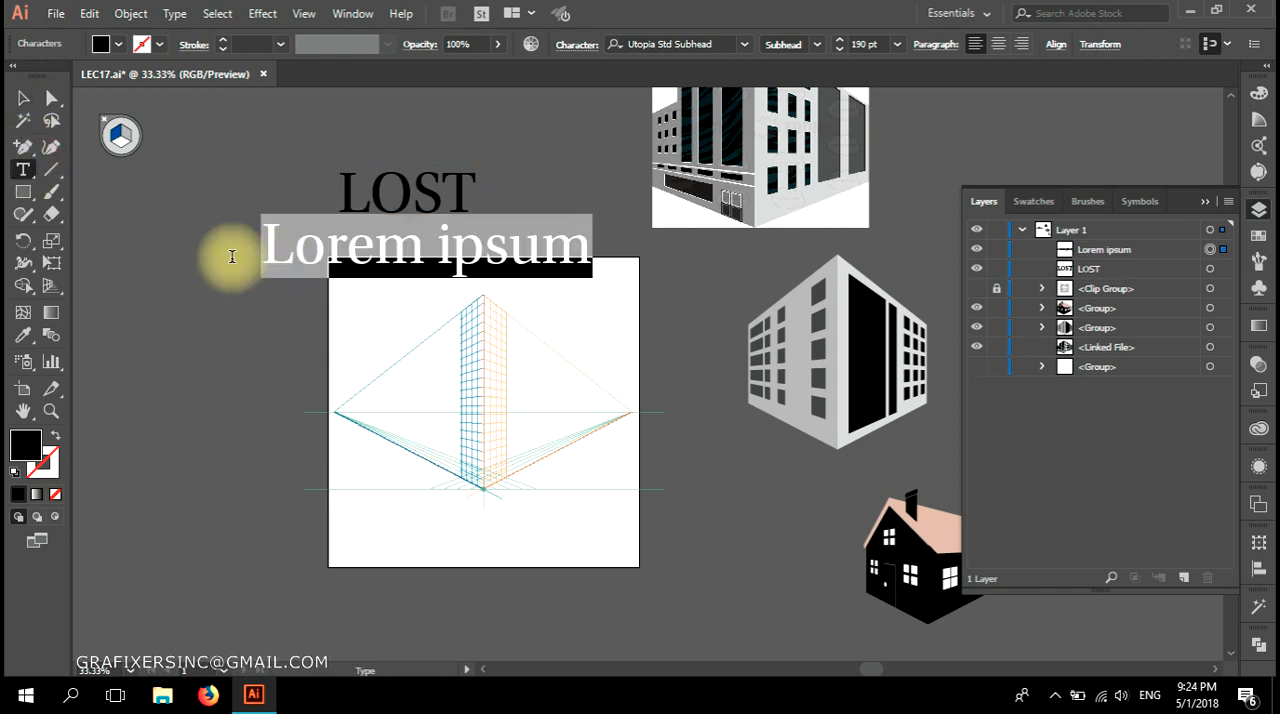
pyautogui.write('FOUND')
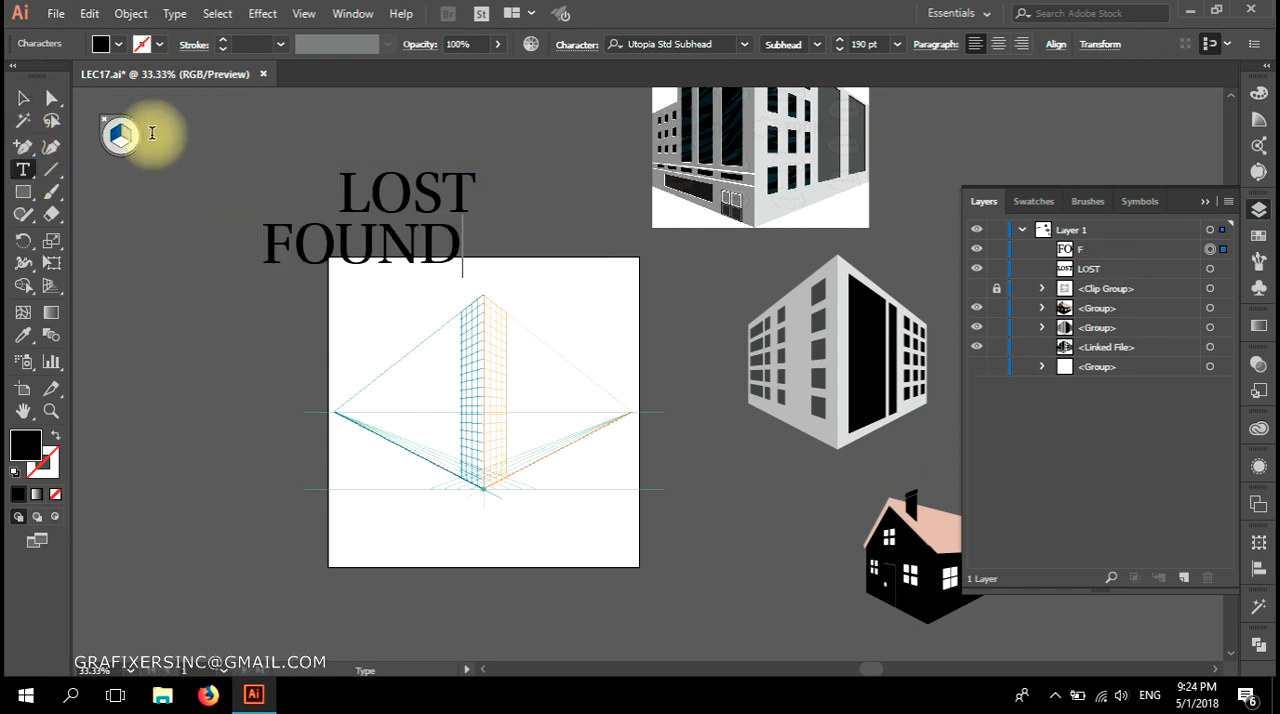
pyautogui.click(23, 97)
# Create two more separate text objects reading "HAPPY" and "AGAIN" below FOUND.
pyautogui.click(22, 169)
pyautogui.click(284, 314)
pyautogui.write('HAPPY')
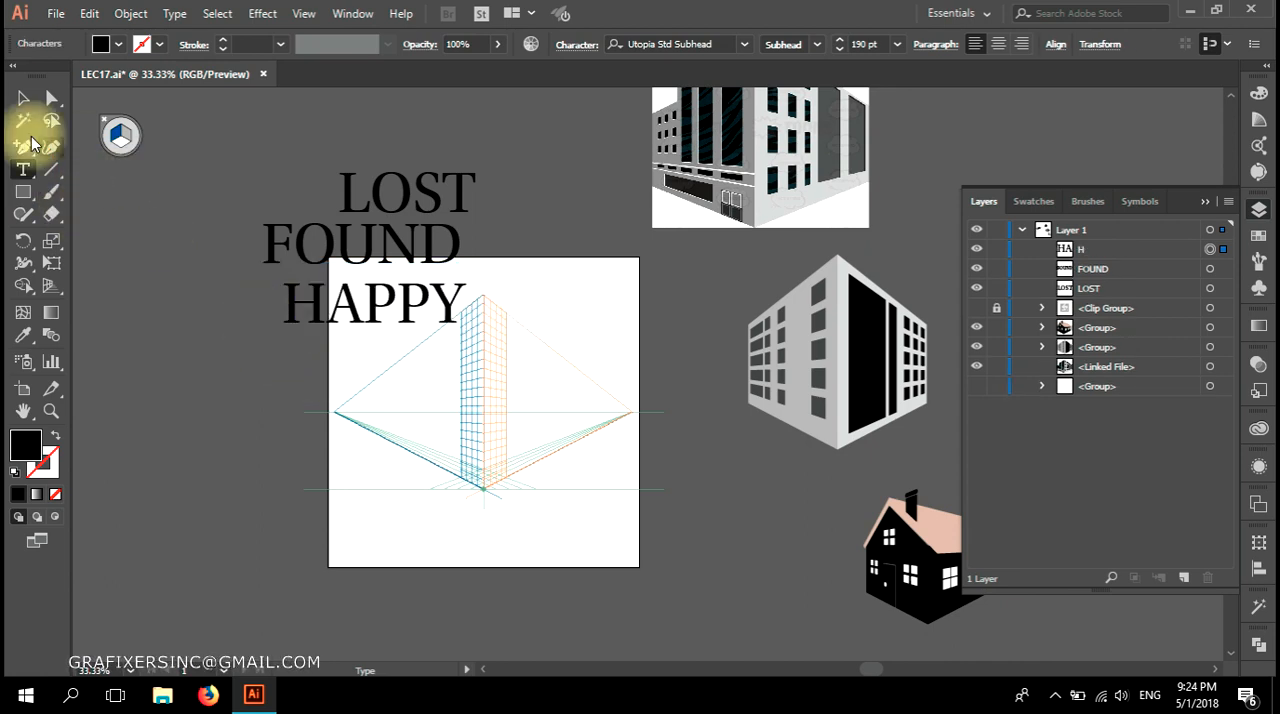
pyautogui.click(23, 97)
pyautogui.click(31, 176)
pyautogui.click(297, 362)
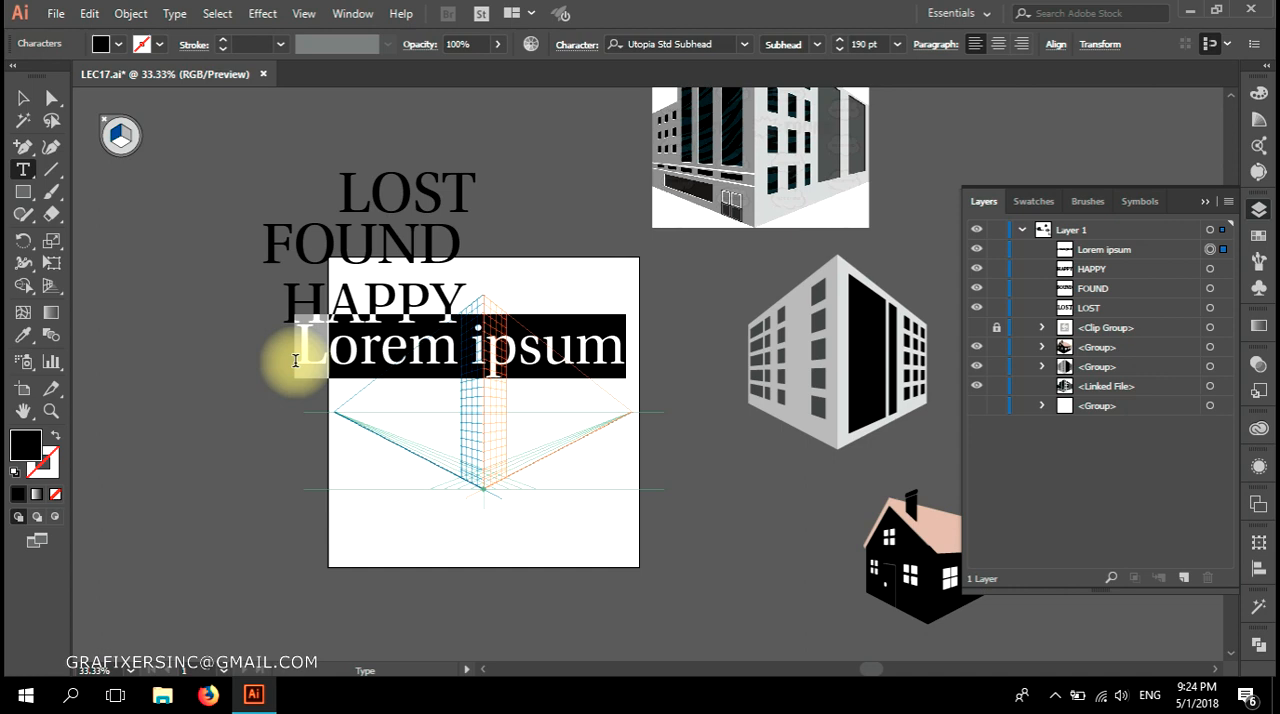
pyautogui.write('AGAIN')
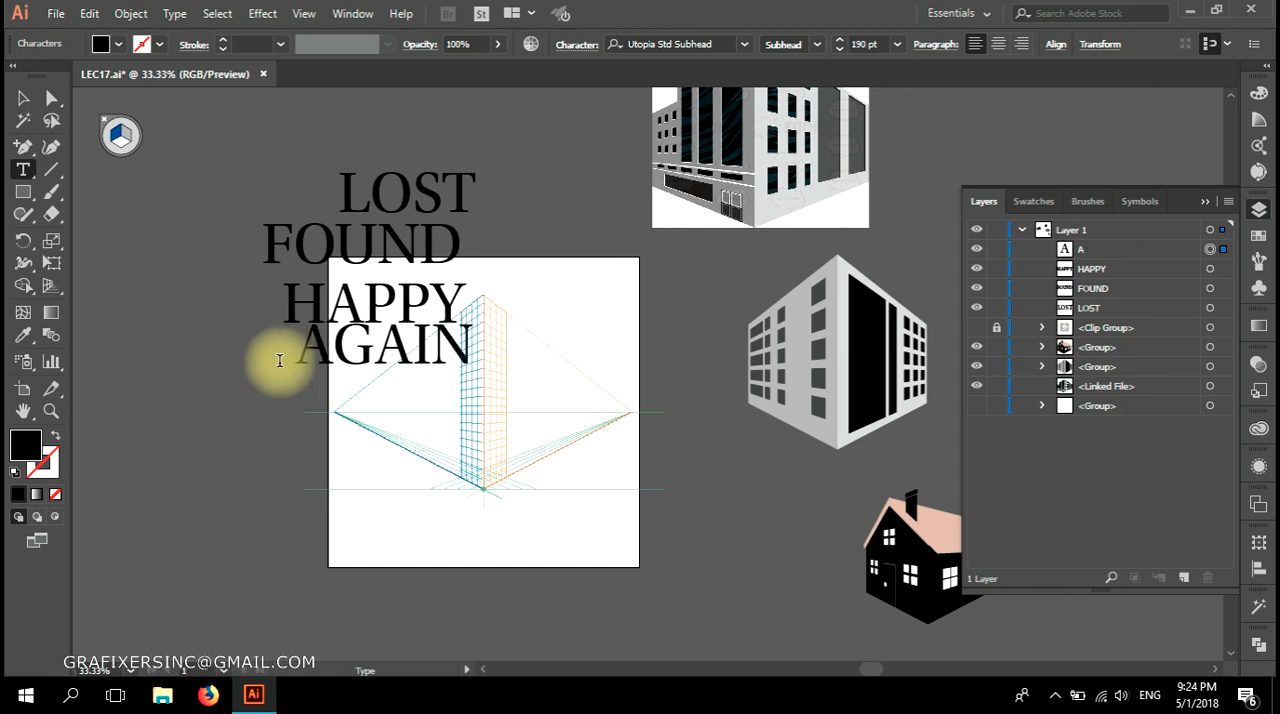
pyautogui.click(23, 97)
# Spread the four words apart around the artboard's top edge, with HAPPY and AGAIN to the left and FOUND to the right of LOST.
pyautogui.scroll(1, 463, 328)
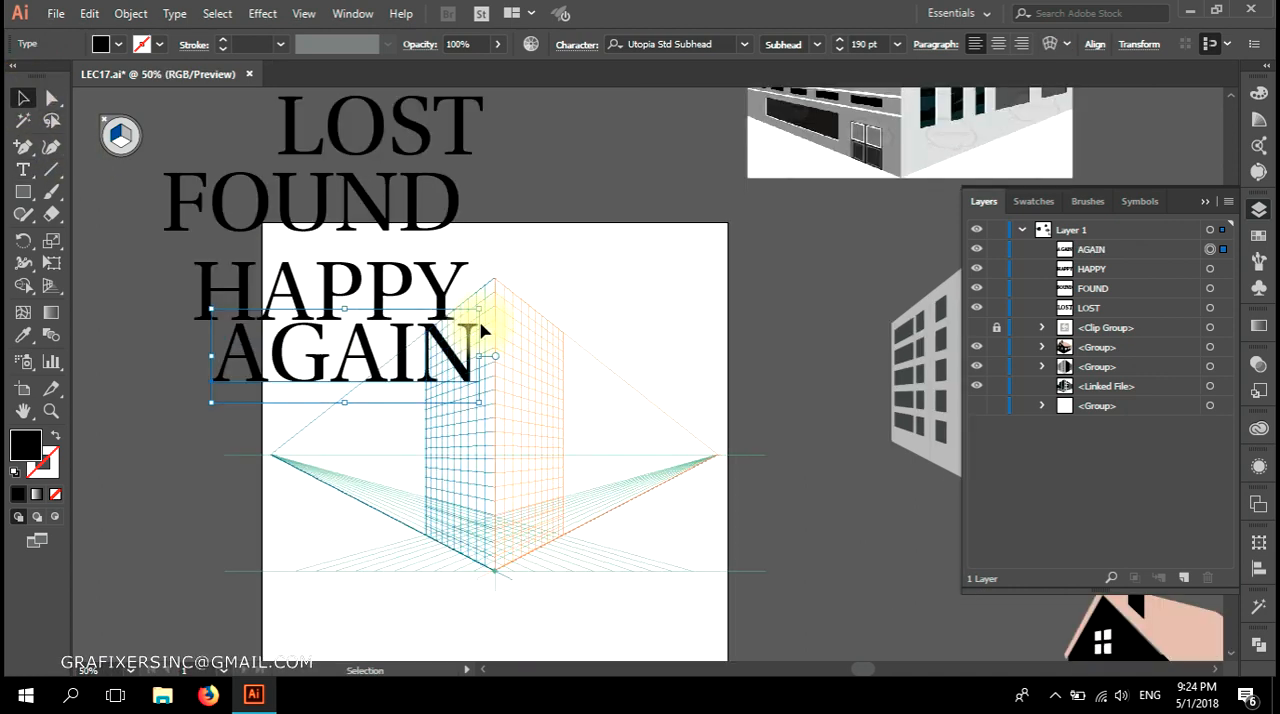
pyautogui.moveTo(484, 308); pyautogui.dragTo(617, 431)
pyautogui.moveTo(549, 367); pyautogui.dragTo(502, 327)
pyautogui.moveTo(443, 277); pyautogui.dragTo(776, 254)
pyautogui.moveTo(370, 329); pyautogui.dragTo(206, 227)
pyautogui.moveTo(385, 440); pyautogui.dragTo(288, 395)
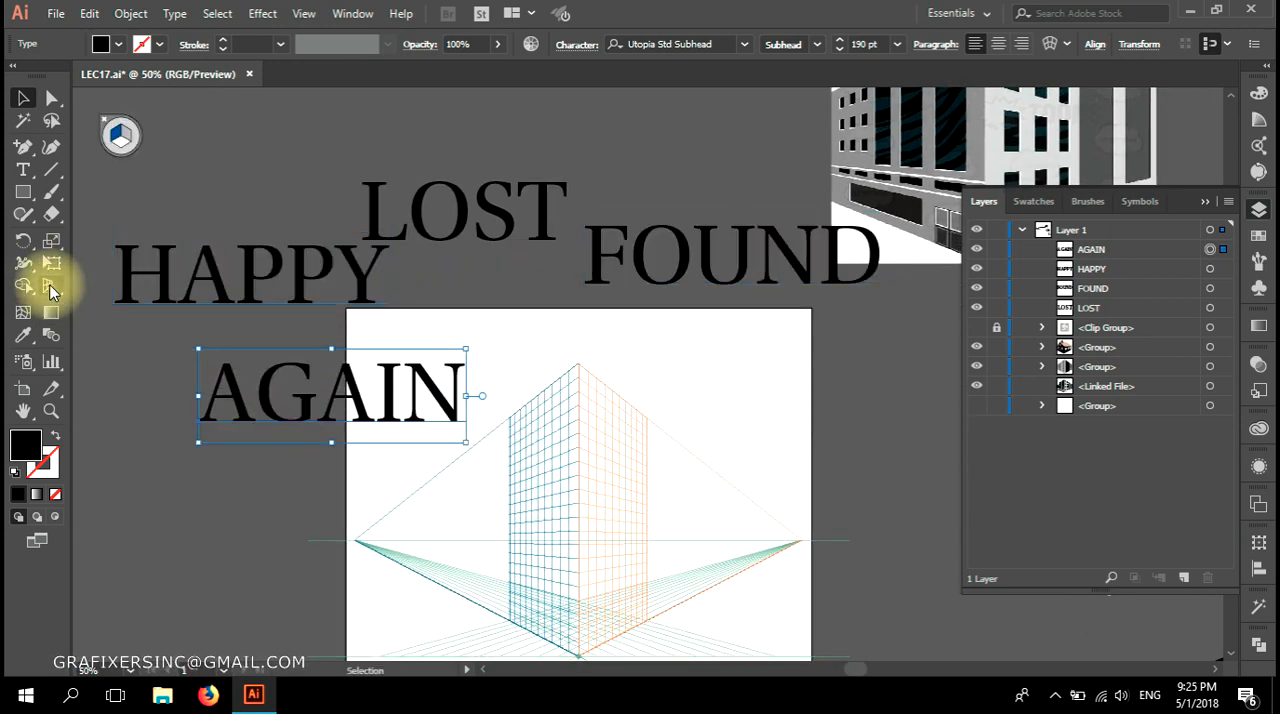
# Attach the word AGAIN to the left perspective plane, with its end at the central vertical edge.
pyautogui.click(51, 285)
pyautogui.moveTo(203, 432); pyautogui.dragTo(189, 407)
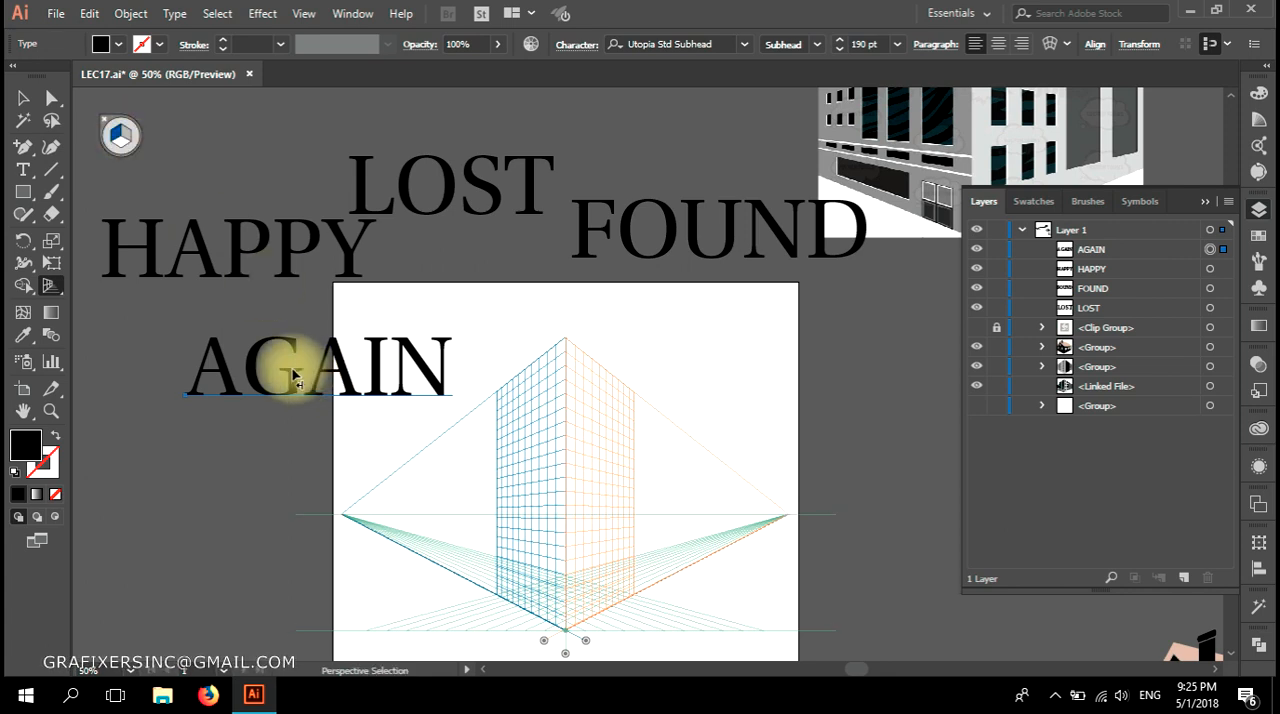
pyautogui.moveTo(291, 372); pyautogui.dragTo(474, 549)
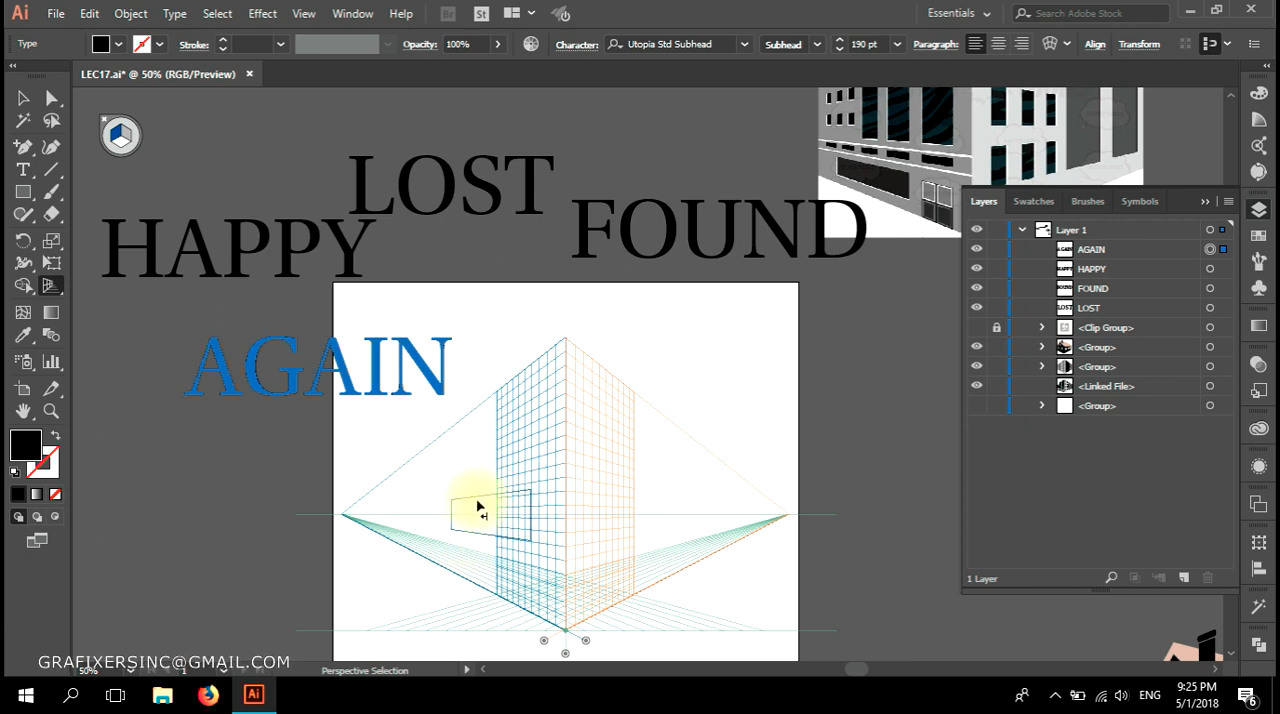
pyautogui.moveTo(490, 501); pyautogui.dragTo(543, 467)
# Enlarge AGAIN in perspective to fill the left plane from the ground line to the top of the grid.
pyautogui.scroll(1, 505, 575)
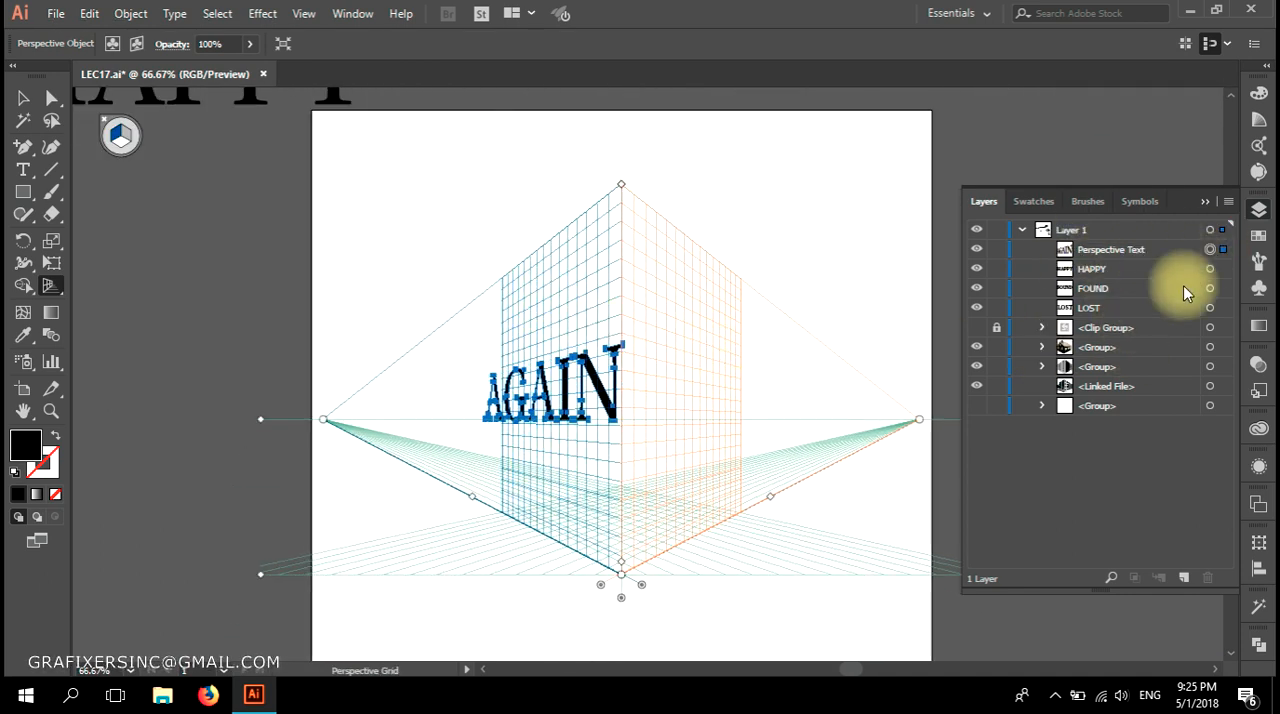
pyautogui.scroll(3, 448, 346)
pyautogui.scroll(-1, 448, 346)
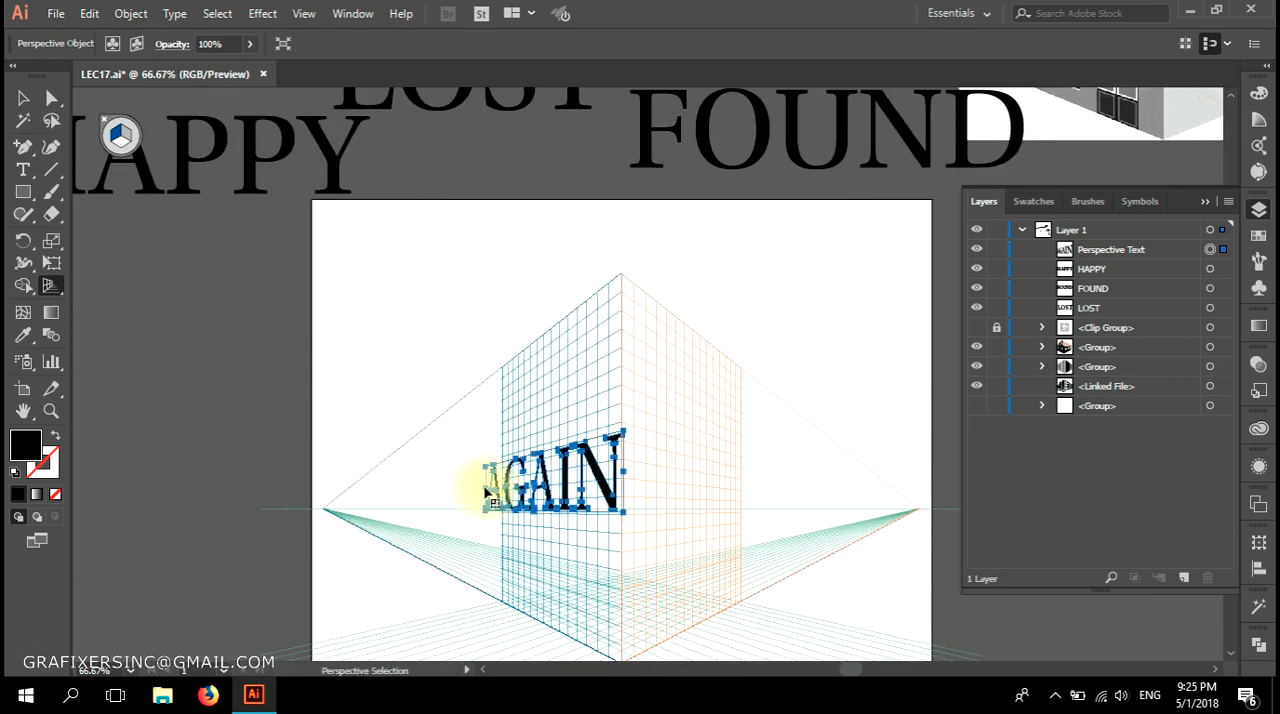
pyautogui.moveTo(487, 492); pyautogui.dragTo(365, 477)
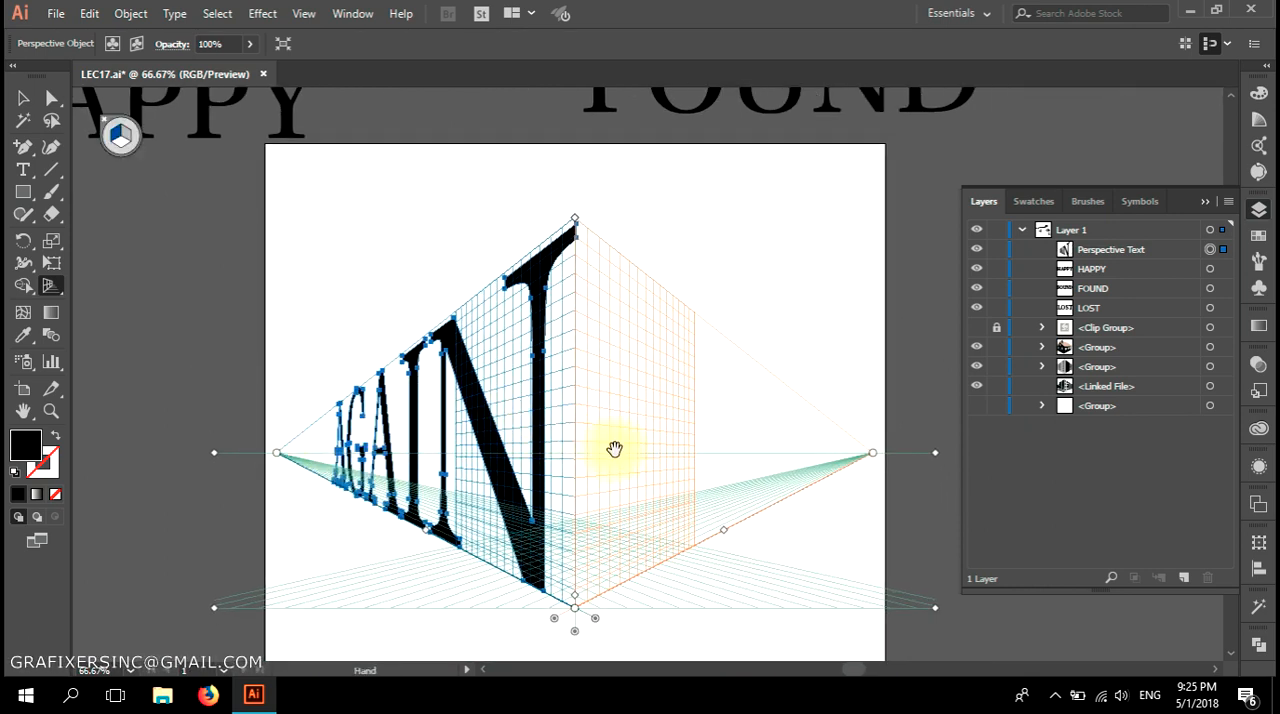
# Make the right grid plane active and attach the word HAPPY to it, starting at the central vertical edge.
pyautogui.moveTo(614, 448); pyautogui.dragTo(467, 590)
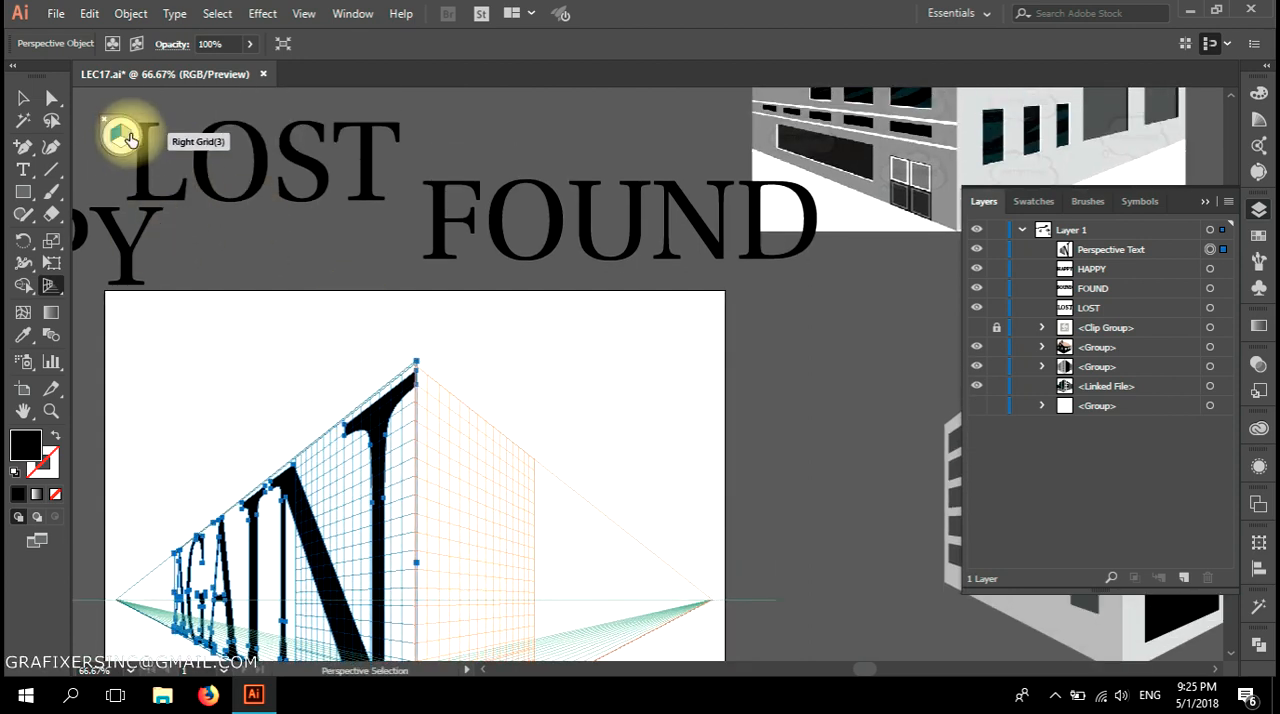
pyautogui.click(127, 139)
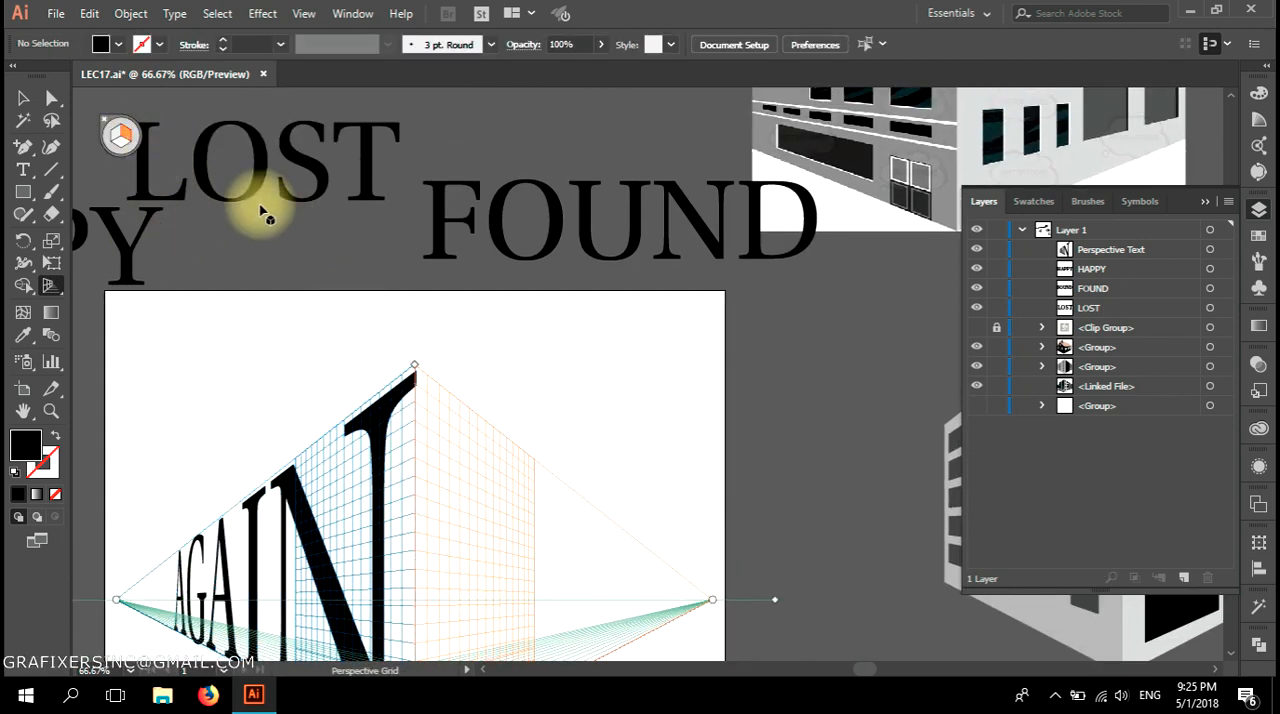
pyautogui.moveTo(127, 256); pyautogui.dragTo(592, 583)
pyautogui.moveTo(534, 613); pyautogui.dragTo(544, 596)
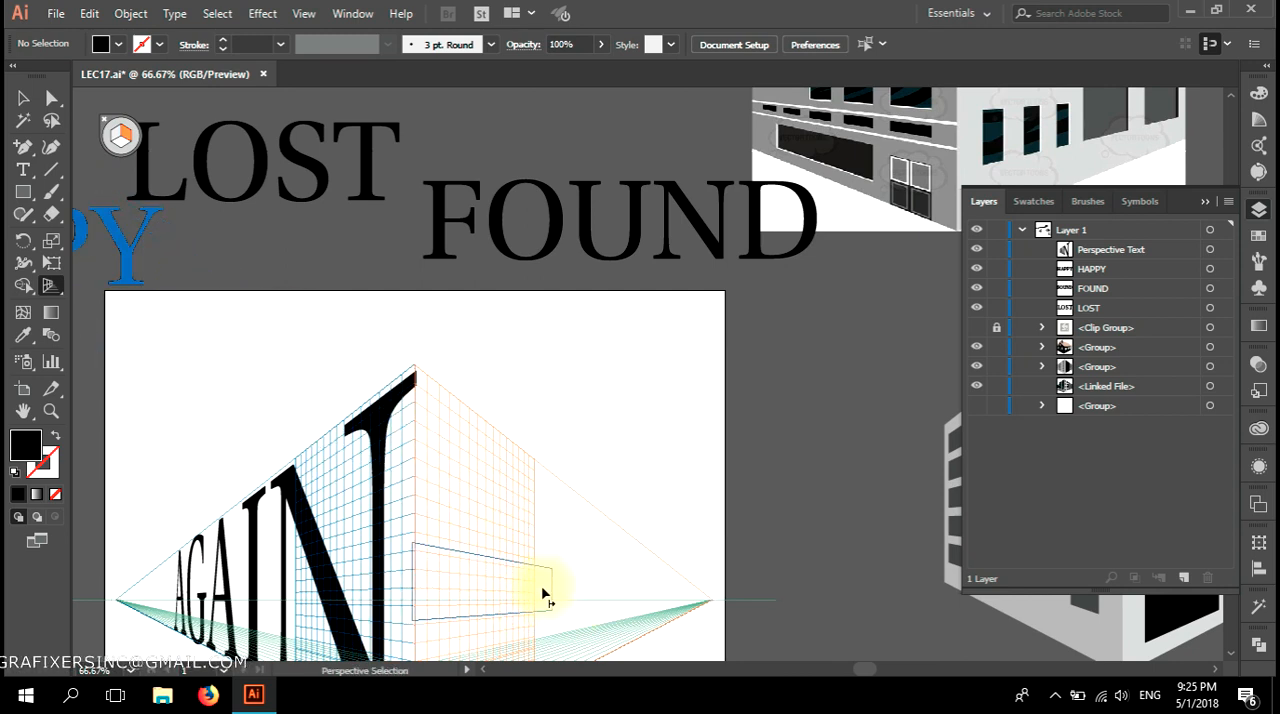
pyautogui.moveTo(545, 594); pyautogui.dragTo(545, 594)
# Enlarge HAPPY in perspective to fill the right plane, matching its top corner to the top of the grid.
pyautogui.press('space')
pyautogui.moveTo(506, 566); pyautogui.dragTo(558, 442)
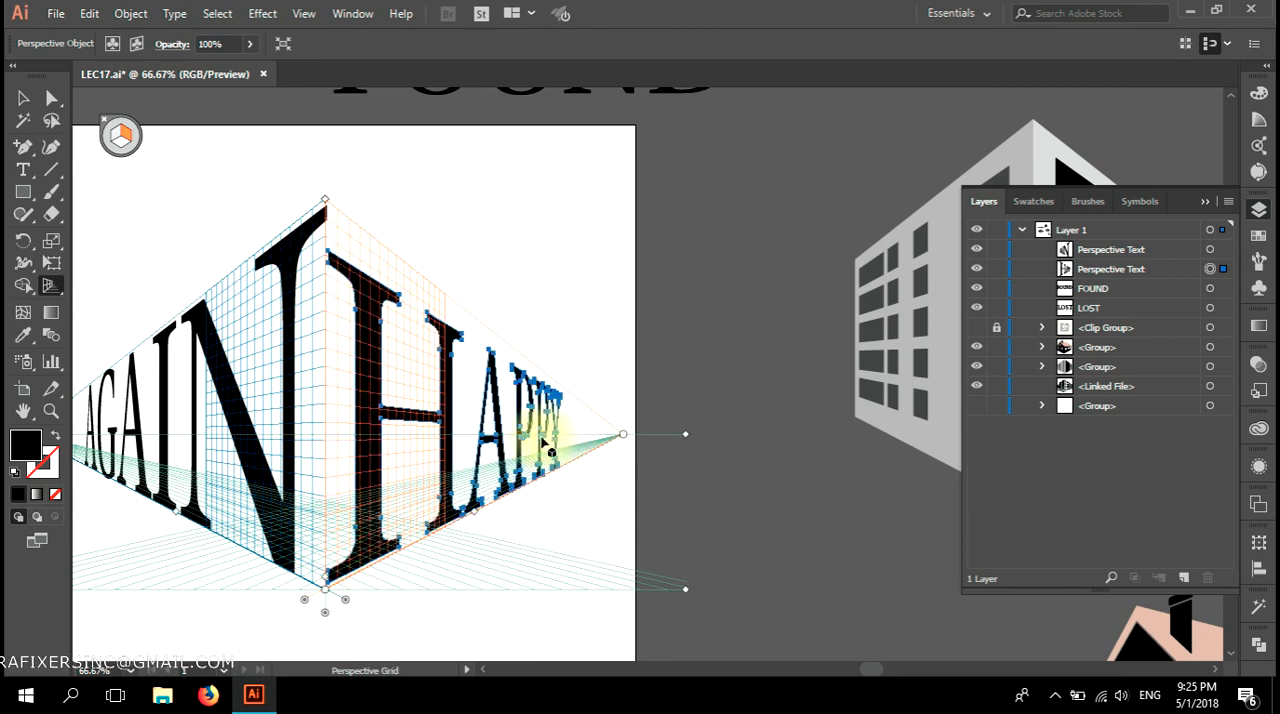
pyautogui.click(438, 370)
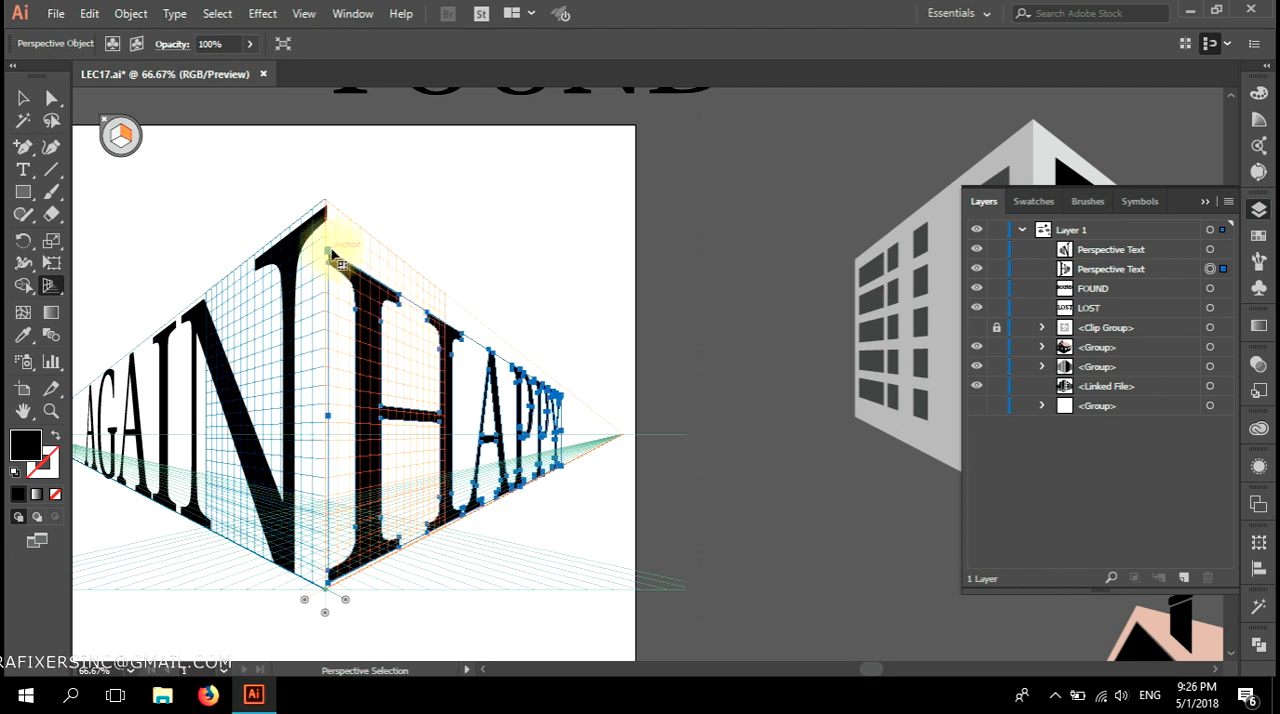
pyautogui.moveTo(330, 258); pyautogui.dragTo(328, 205)
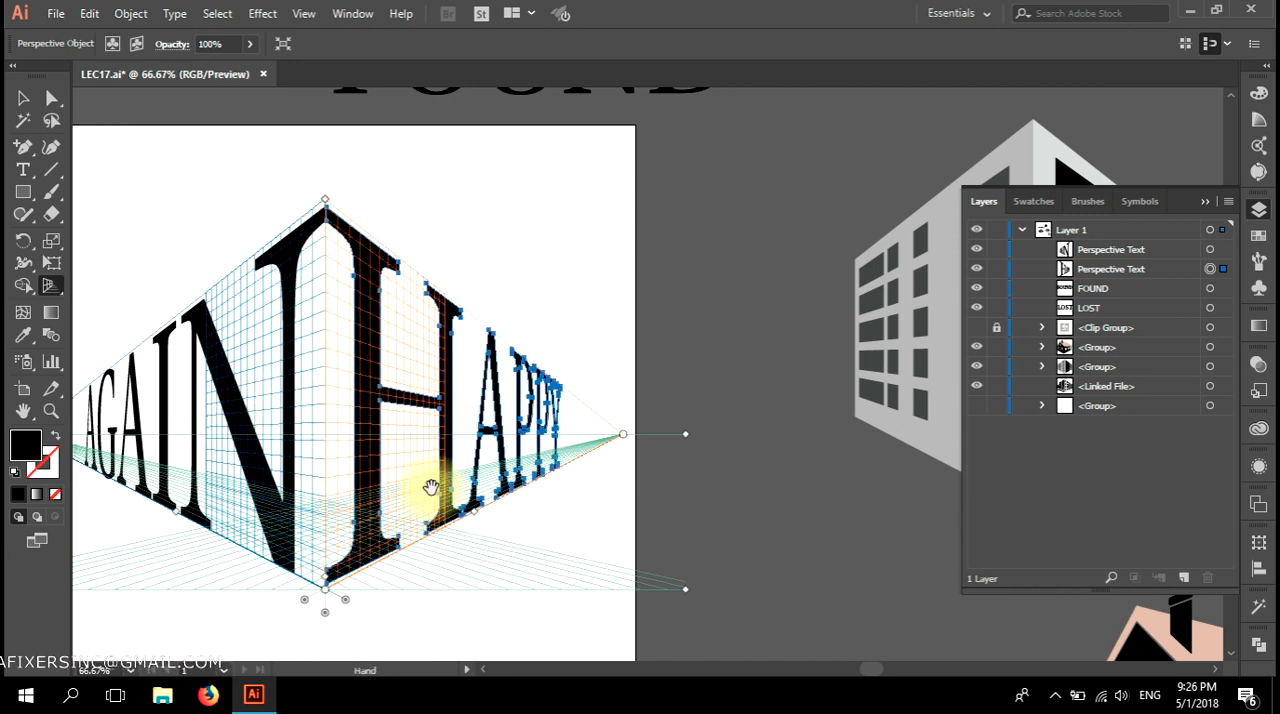
# Make the horizontal grid plane active and attach the word LOST to the ground along the base of AGAIN.
pyautogui.scroll(-2, 614, 471)
pyautogui.scroll(-2, 612, 475)
pyautogui.scroll(-1, 614, 480)
pyautogui.scroll(2, 600, 478)
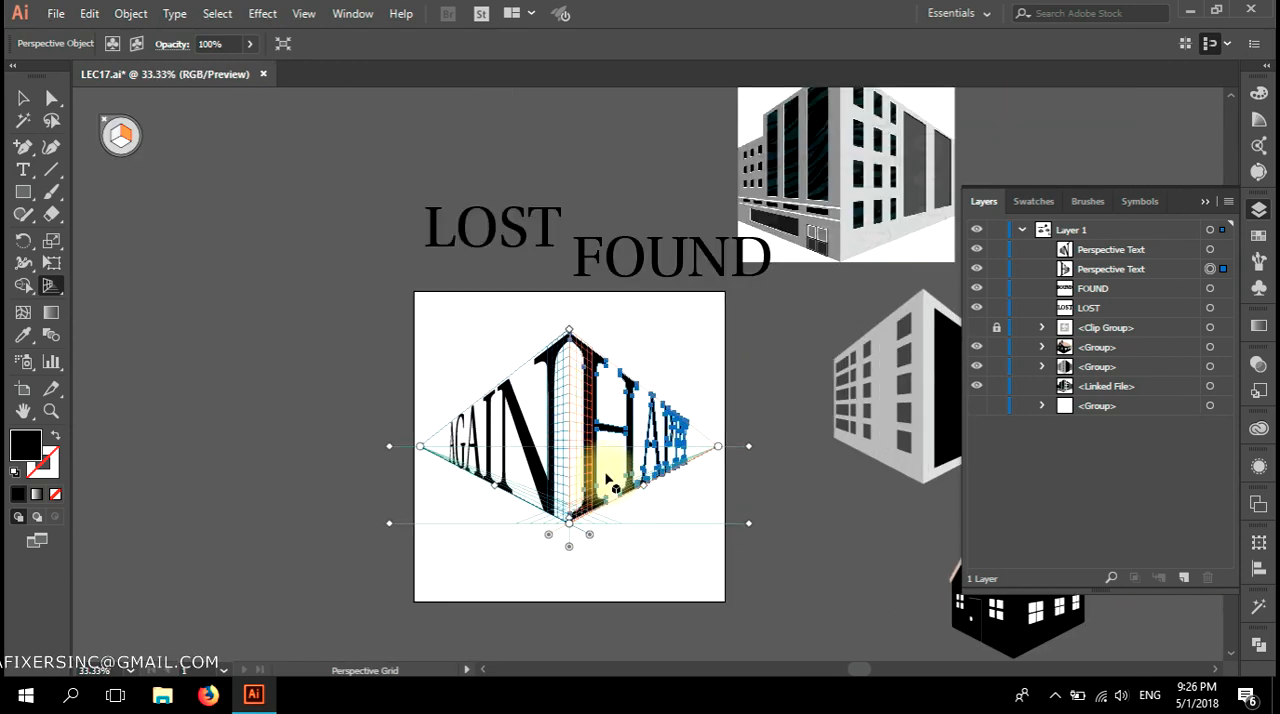
pyautogui.click(118, 139)
pyautogui.hotkey('shift', 'p')
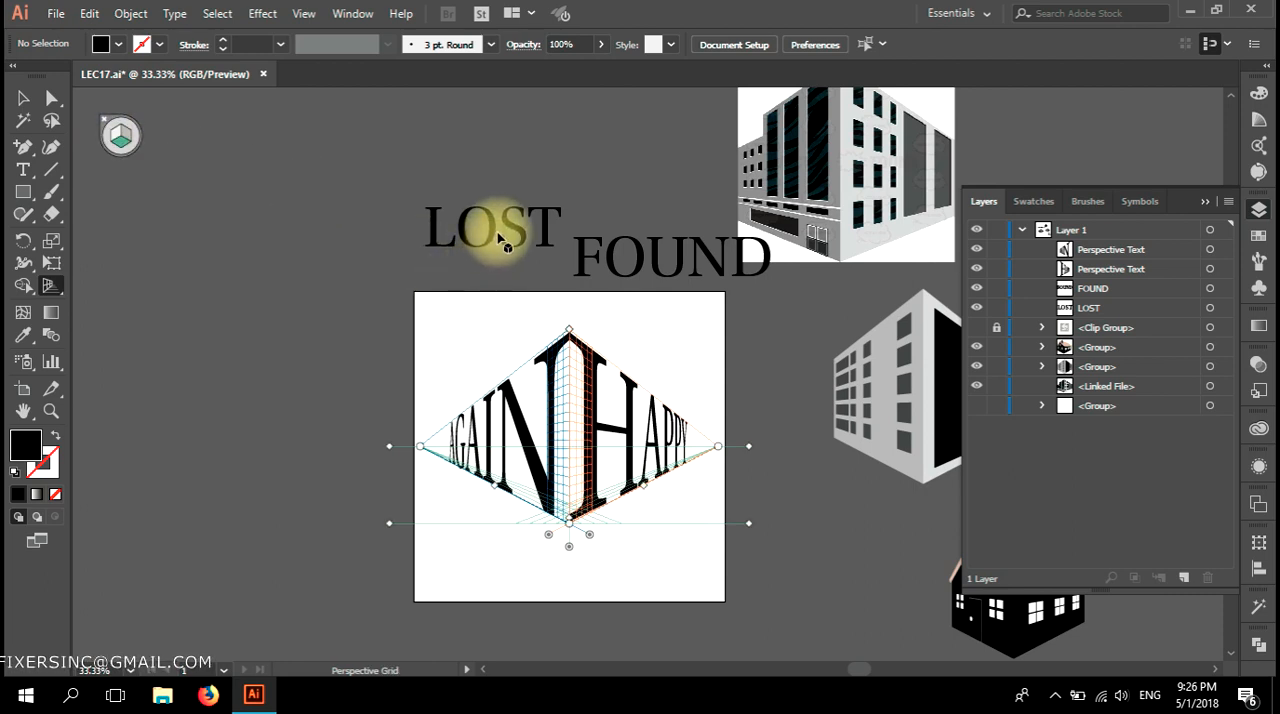
pyautogui.moveTo(492, 232); pyautogui.dragTo(533, 508)
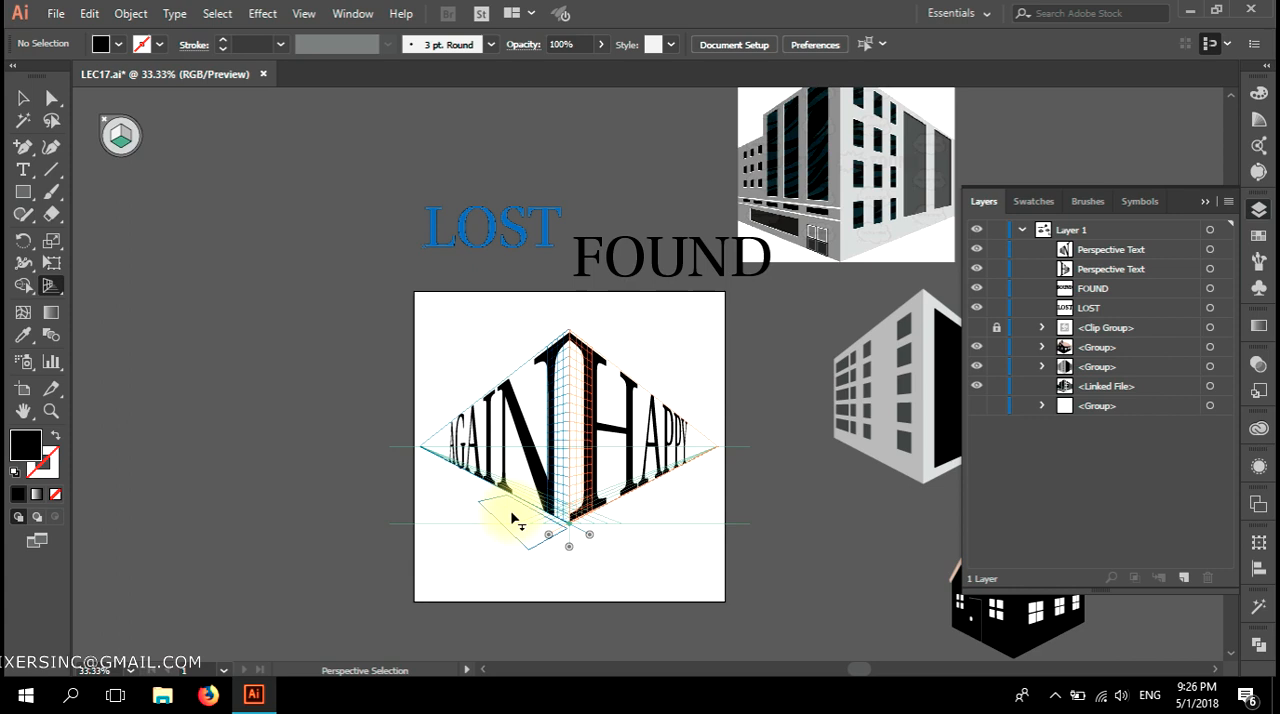
pyautogui.moveTo(511, 519); pyautogui.dragTo(515, 522)
# Enlarge LOST in perspective on the ground plane so that it runs along the base of AGAIN.
pyautogui.scroll(2, 558, 565)
pyautogui.moveTo(437, 438); pyautogui.dragTo(563, 397)
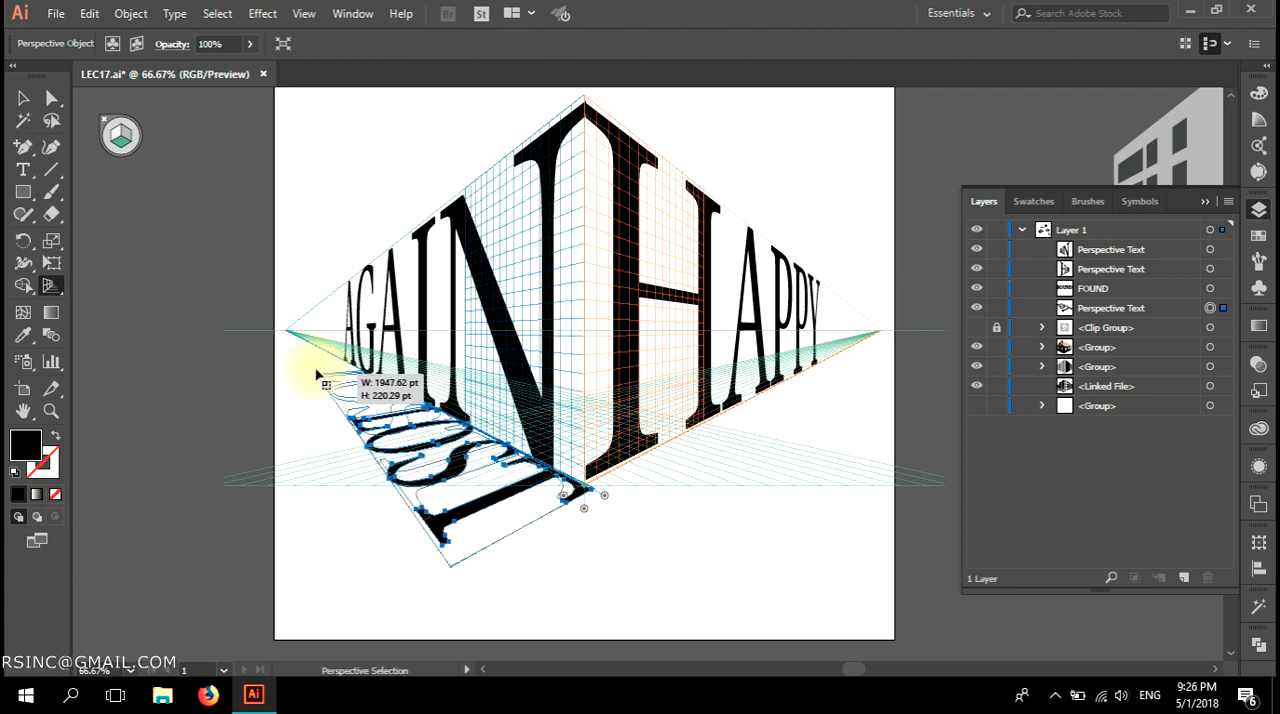
pyautogui.moveTo(450, 468); pyautogui.dragTo(372, 388)
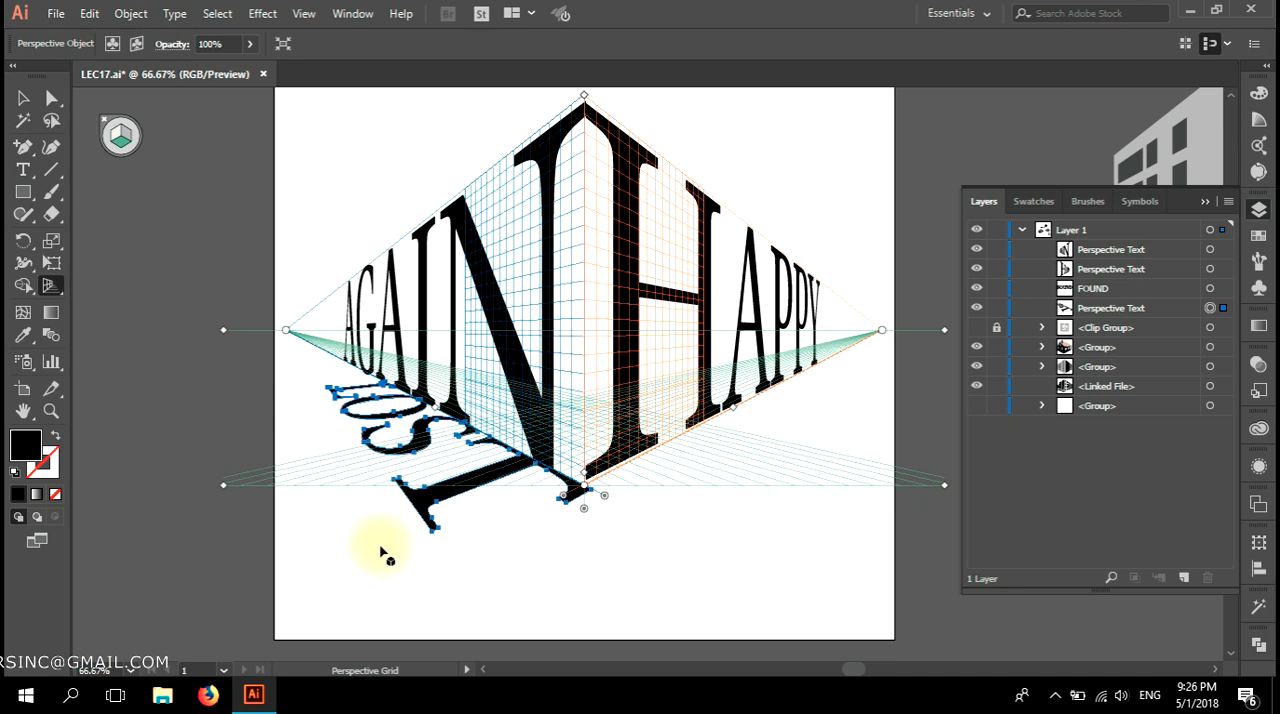
pyautogui.scroll(-1, 380, 552)
pyautogui.moveTo(511, 557); pyautogui.dragTo(389, 568)
pyautogui.moveTo(511, 558); pyautogui.dragTo(445, 584)
pyautogui.moveTo(457, 162); pyautogui.dragTo(481, 553)
pyautogui.moveTo(594, 571); pyautogui.dragTo(565, 536)
pyautogui.hotkey('ctrl', 'z')
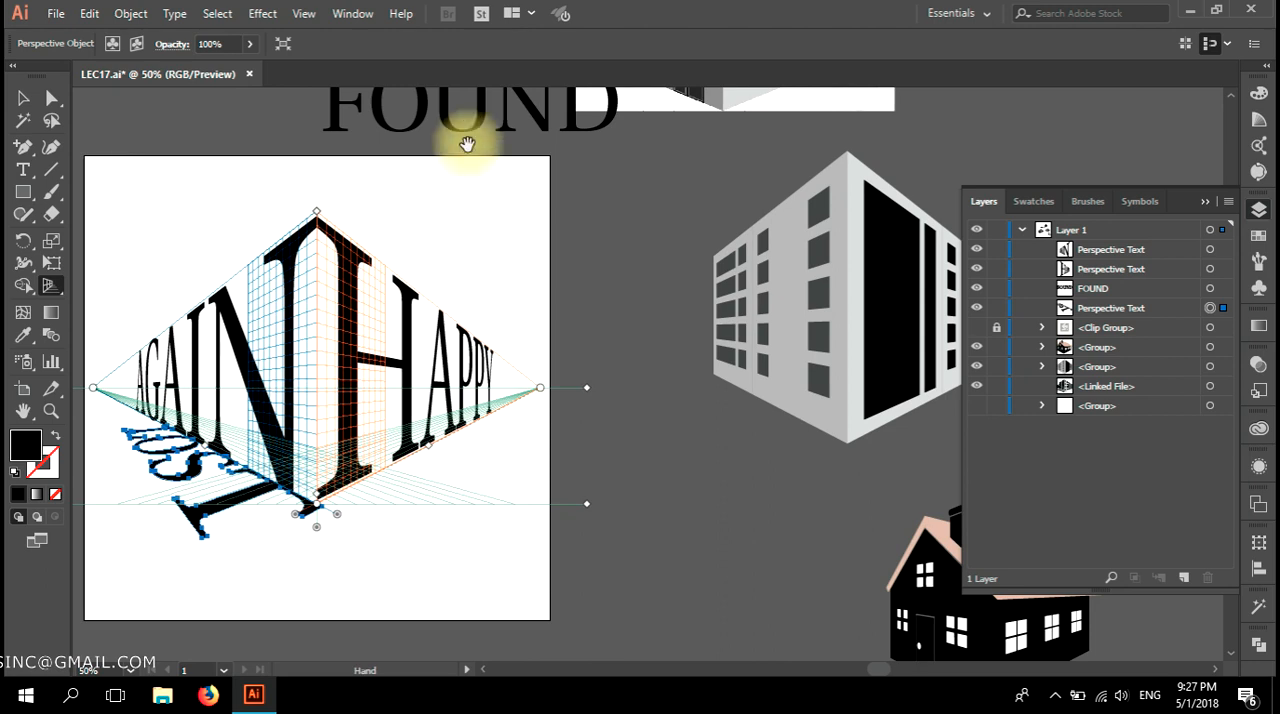
pyautogui.click(481, 126)
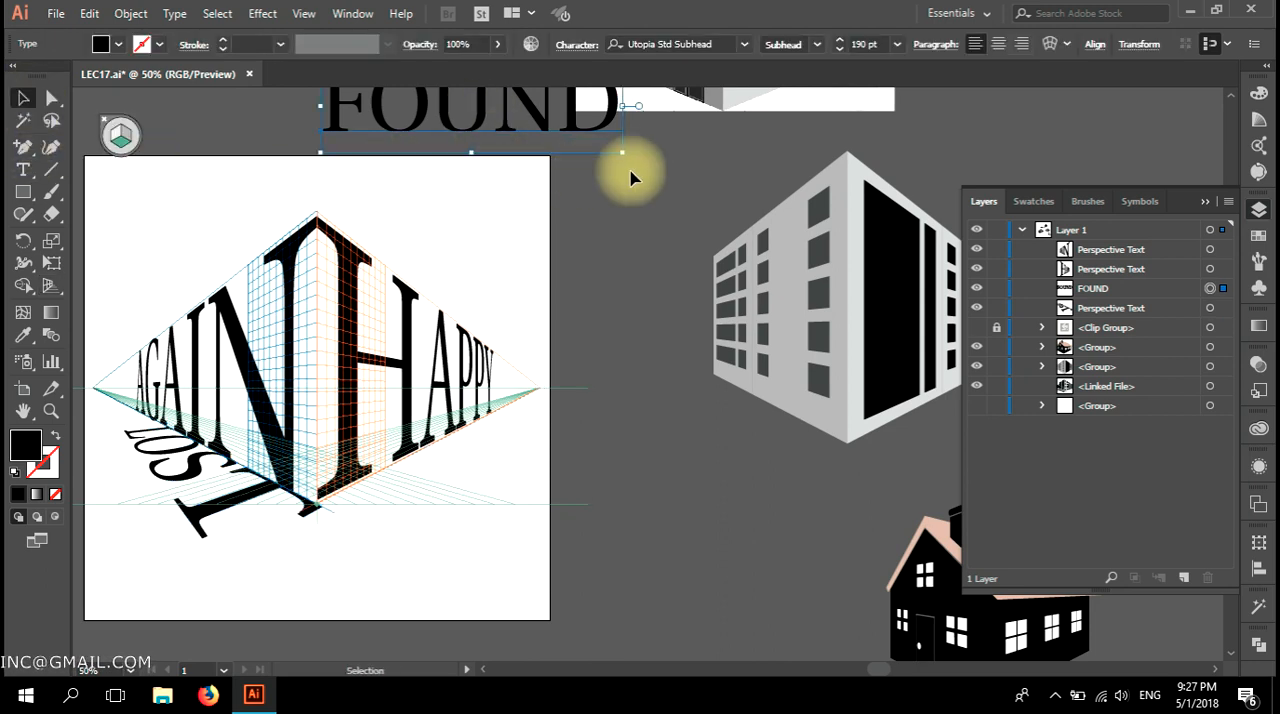
pyautogui.moveTo(630, 165); pyautogui.dragTo(662, 90)
pyautogui.moveTo(443, 155); pyautogui.dragTo(548, 288)
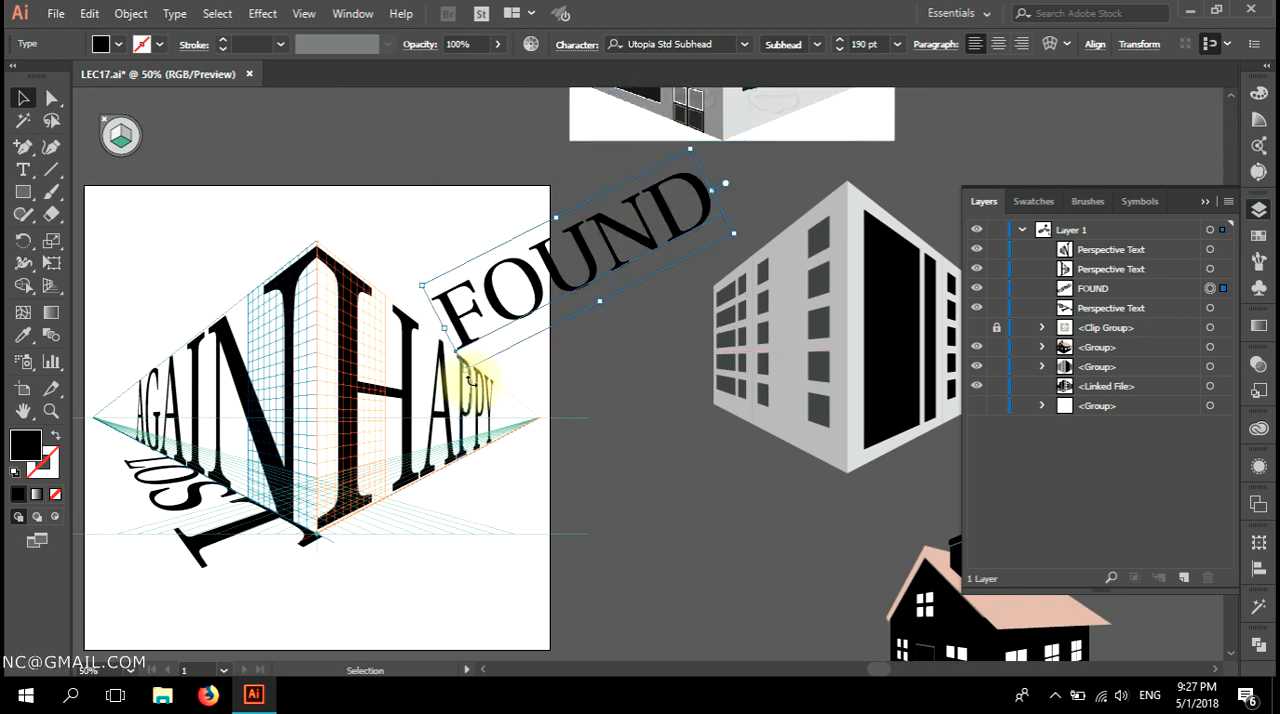
pyautogui.moveTo(466, 376); pyautogui.dragTo(634, 434)
pyautogui.hotkey('ctrl', 'z')
pyautogui.hotkey('ctrl', 'z')
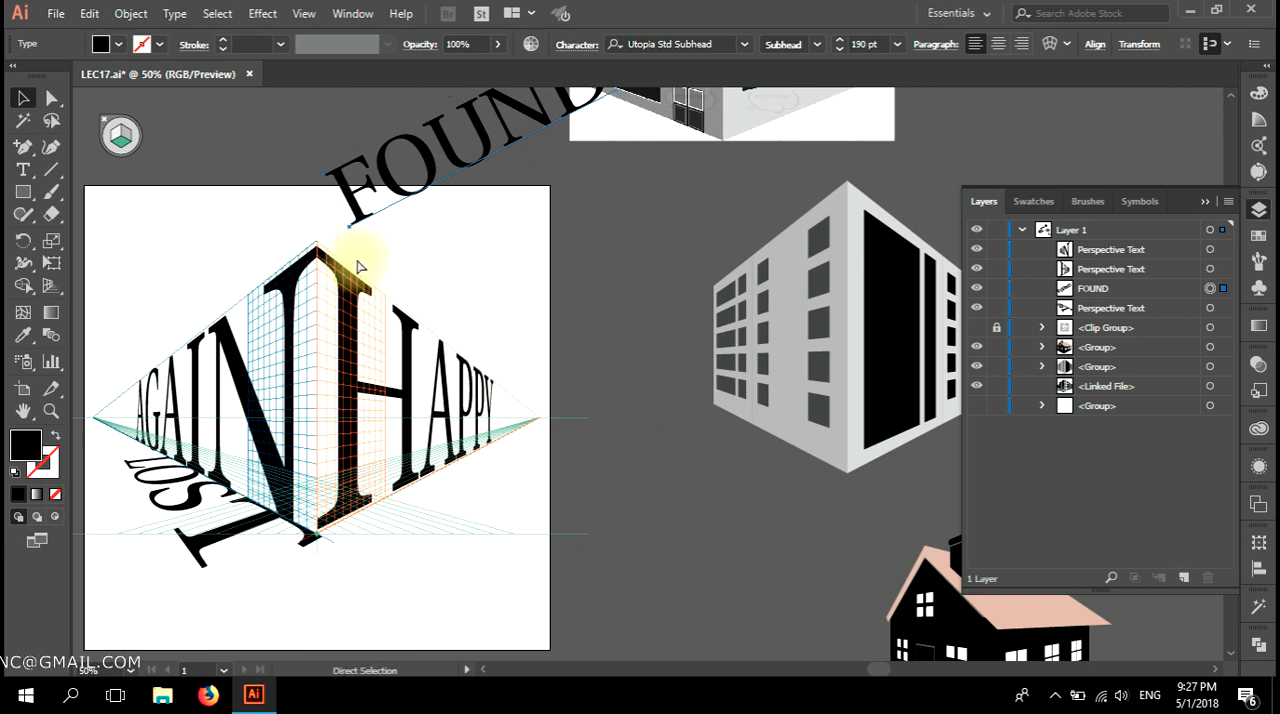
pyautogui.hotkey('ctrl', 'z')
# Rotate FOUND a quarter turn counterclockwise and attach it to the horizontal grid plane along the base of HAPPY.
pyautogui.moveTo(314, 194); pyautogui.dragTo(504, 334)
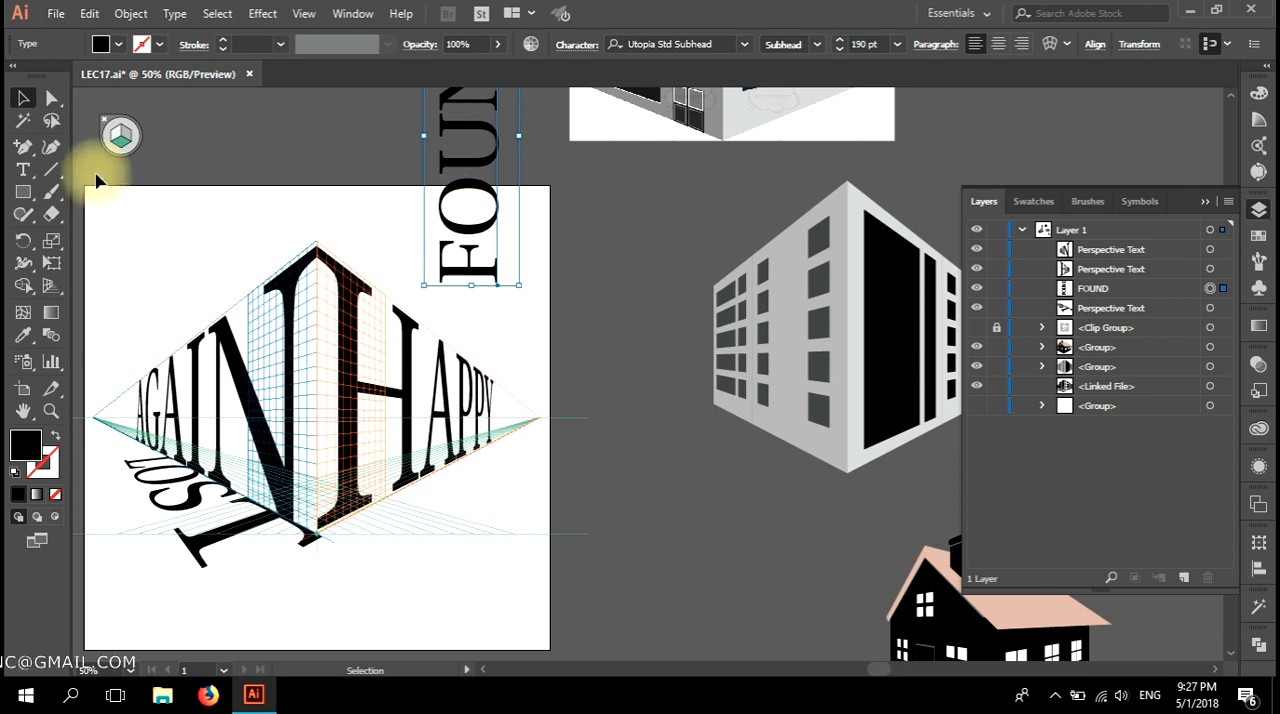
pyautogui.click(53, 287)
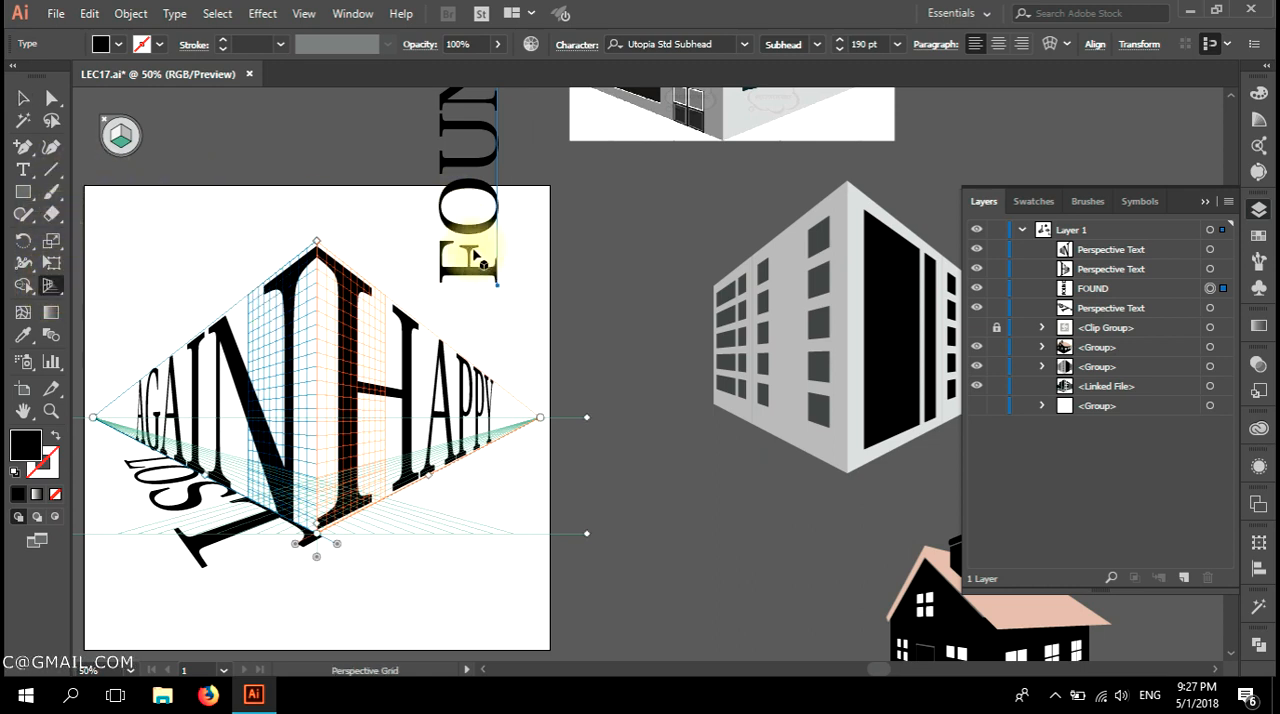
pyautogui.hotkey('shift', 'v')
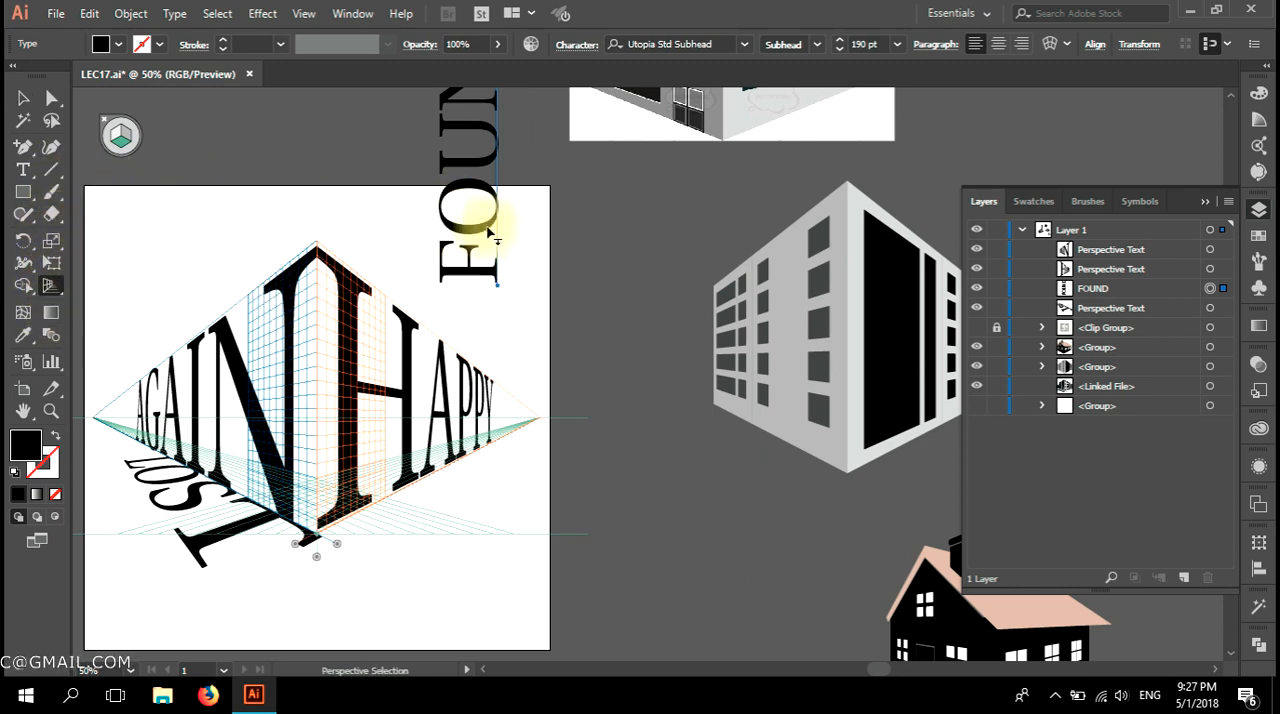
pyautogui.moveTo(490, 233); pyautogui.dragTo(405, 485)
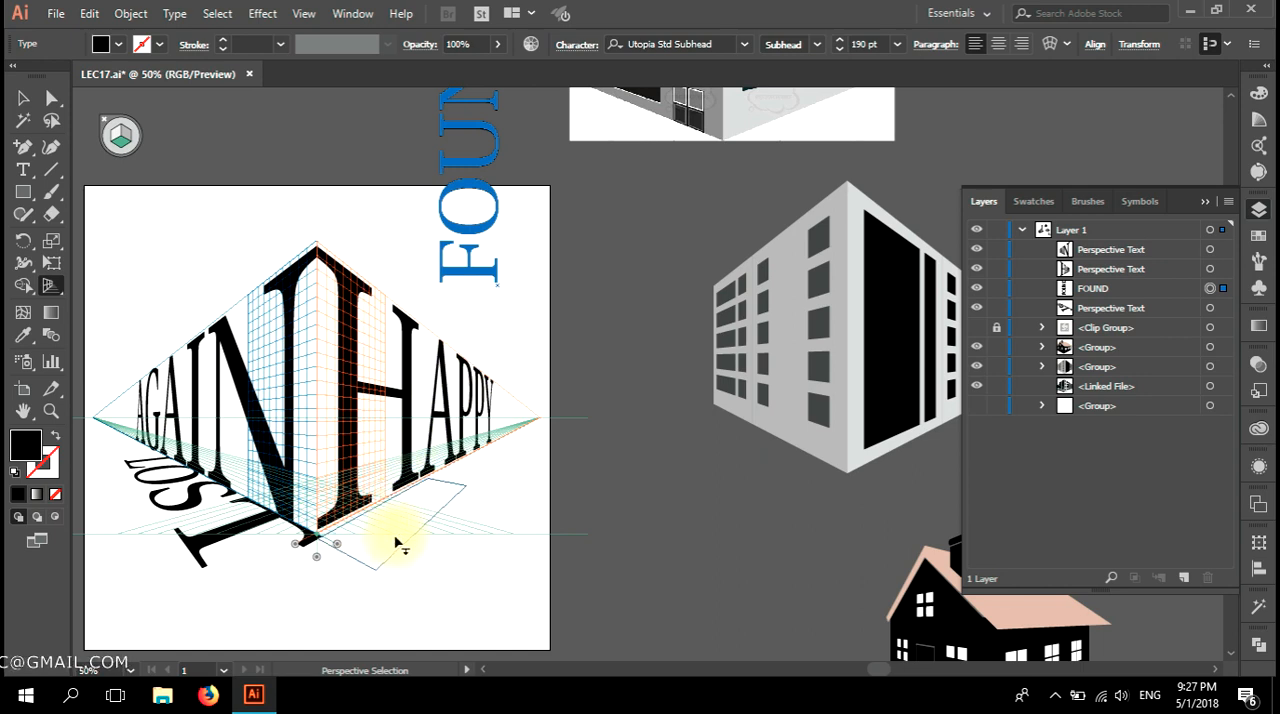
pyautogui.moveTo(400, 541); pyautogui.dragTo(402, 540)
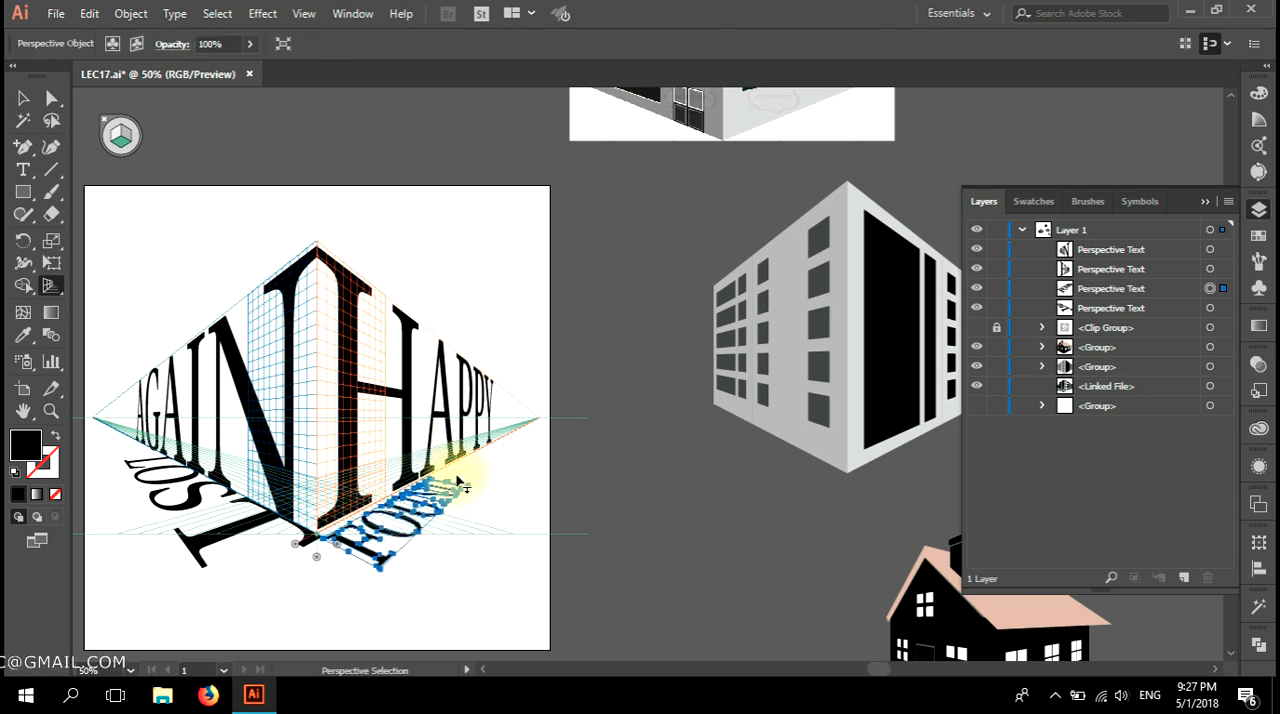
# Enlarge FOUND in perspective on the ground plane so that it spans the base of HAPPY.
pyautogui.moveTo(447, 487); pyautogui.dragTo(503, 470)
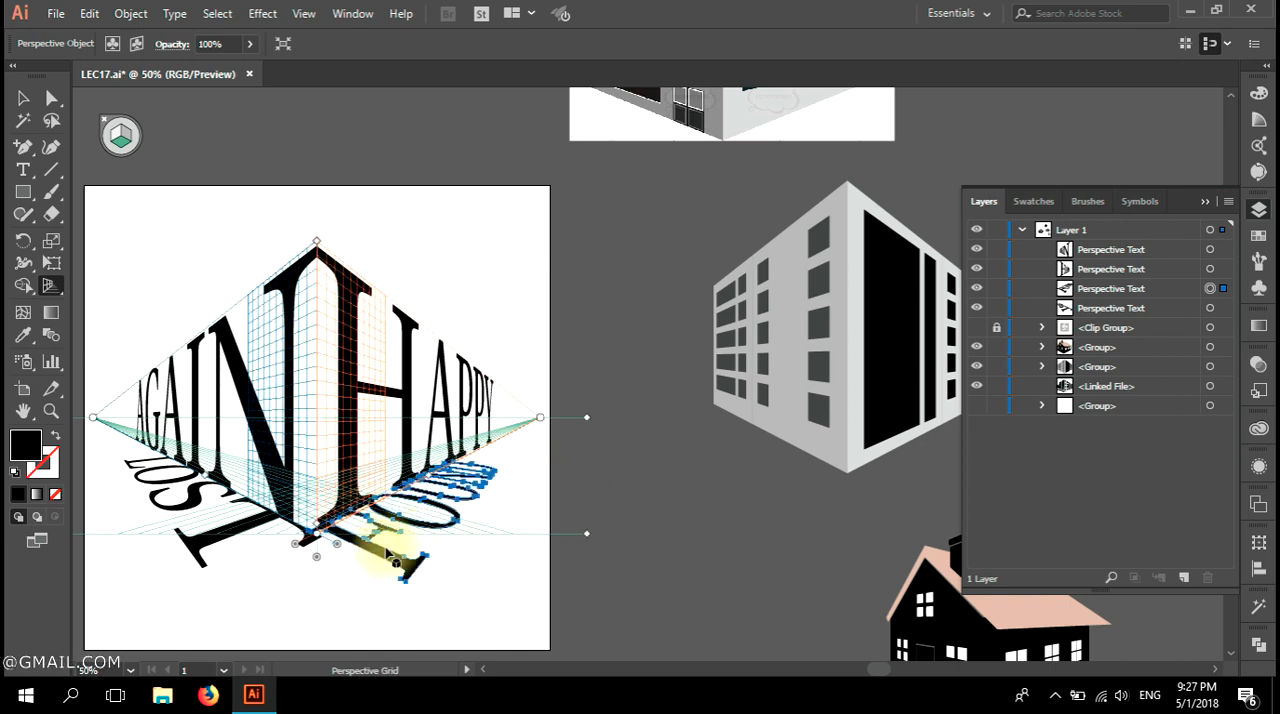
pyautogui.scroll(2, 378, 568)
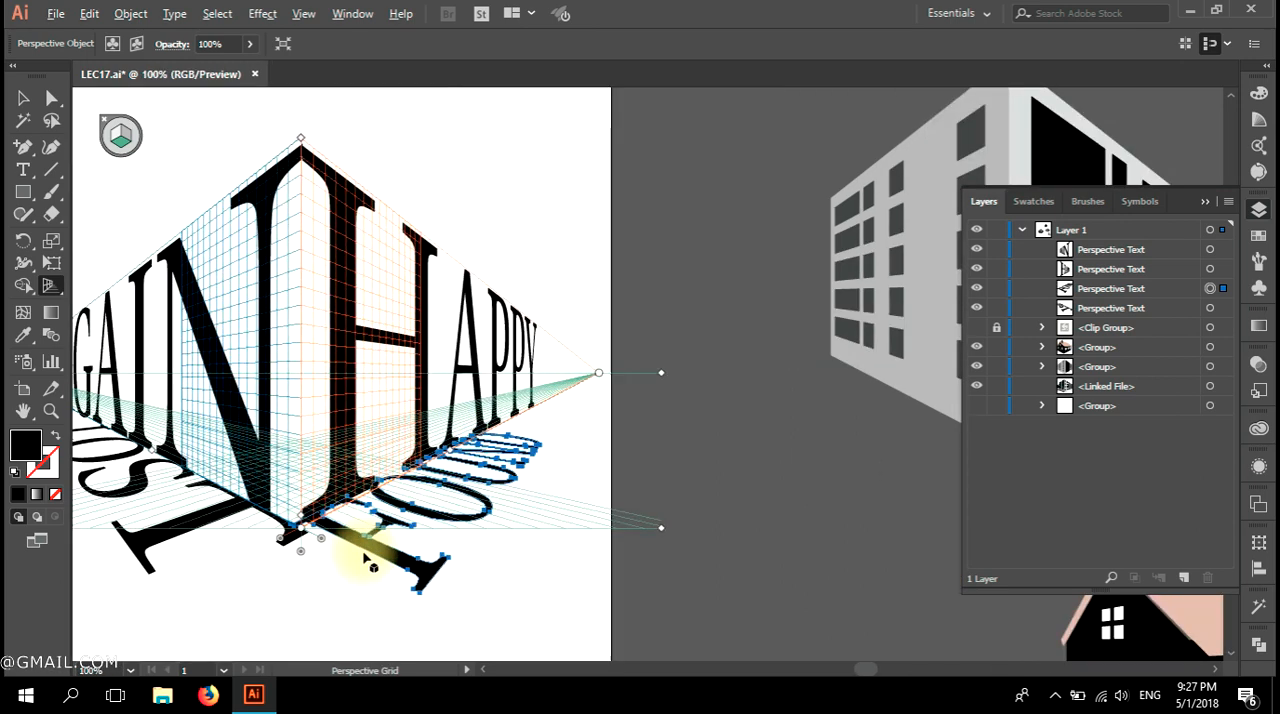
pyautogui.moveTo(357, 549)
pyautogui.mouseDown()
pyautogui.moveTo(381, 564)
pyautogui.moveTo(363, 564)
pyautogui.mouseUp()
pyautogui.hotkey('shift', 'v')
pyautogui.moveTo(588, 385); pyautogui.dragTo(658, 346)
pyautogui.hotkey('shift', 'p')
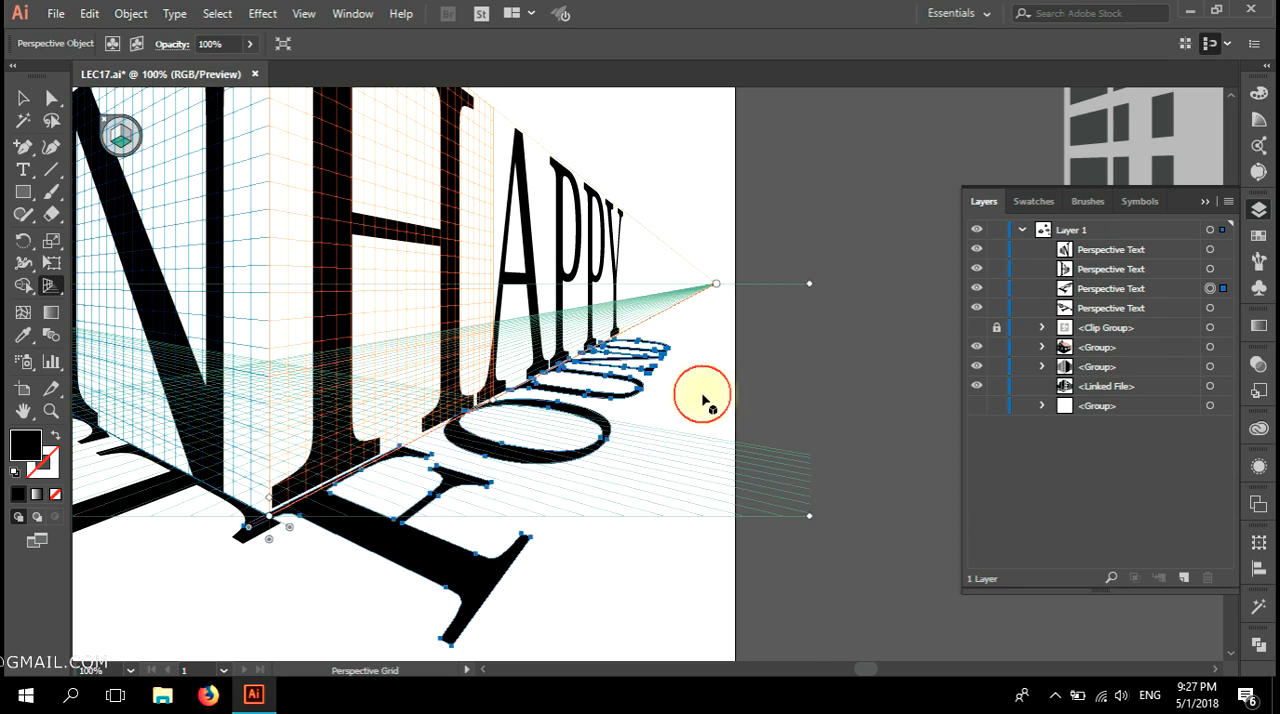
pyautogui.hotkey('ctrl', '-')
# Hide the perspective grid and deselect the text.
pyautogui.click(23, 97)
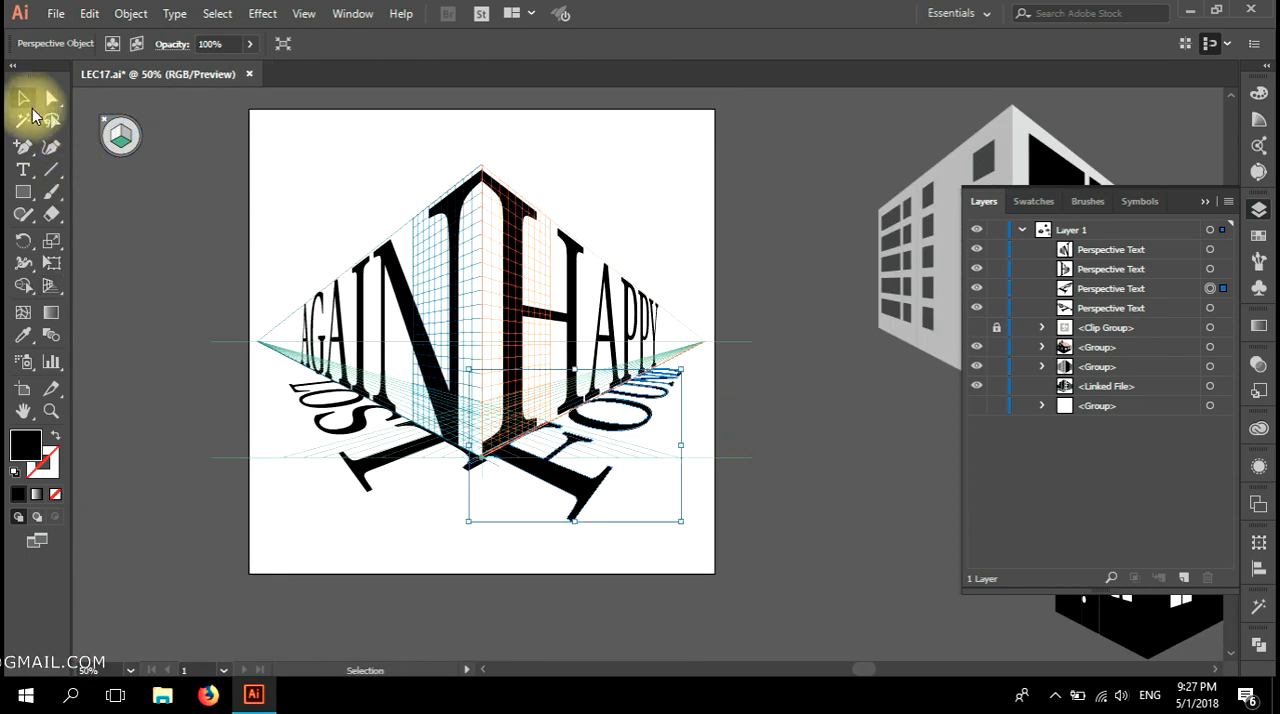
pyautogui.click(105, 121)
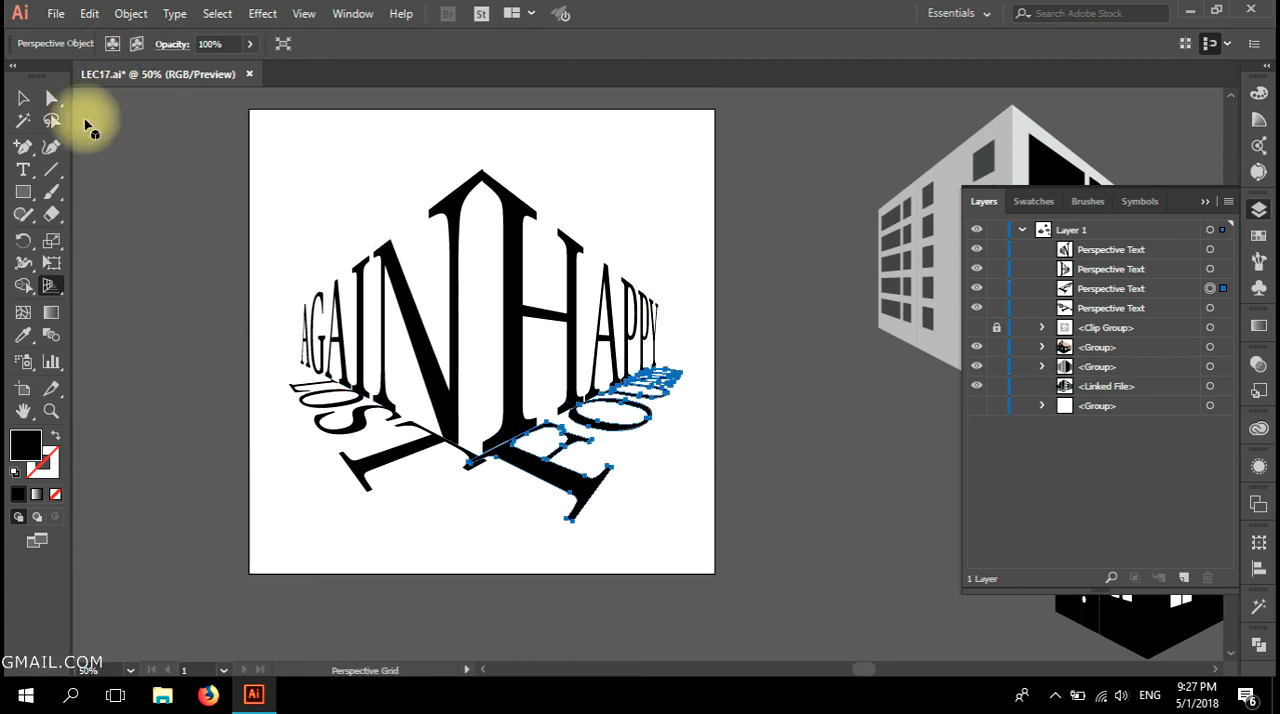
pyautogui.click(180, 214)
# Examine the four-word perspective composition and how its words meet at the central corner.
pyautogui.scroll(-1, 771, 522)
pyautogui.press('space')
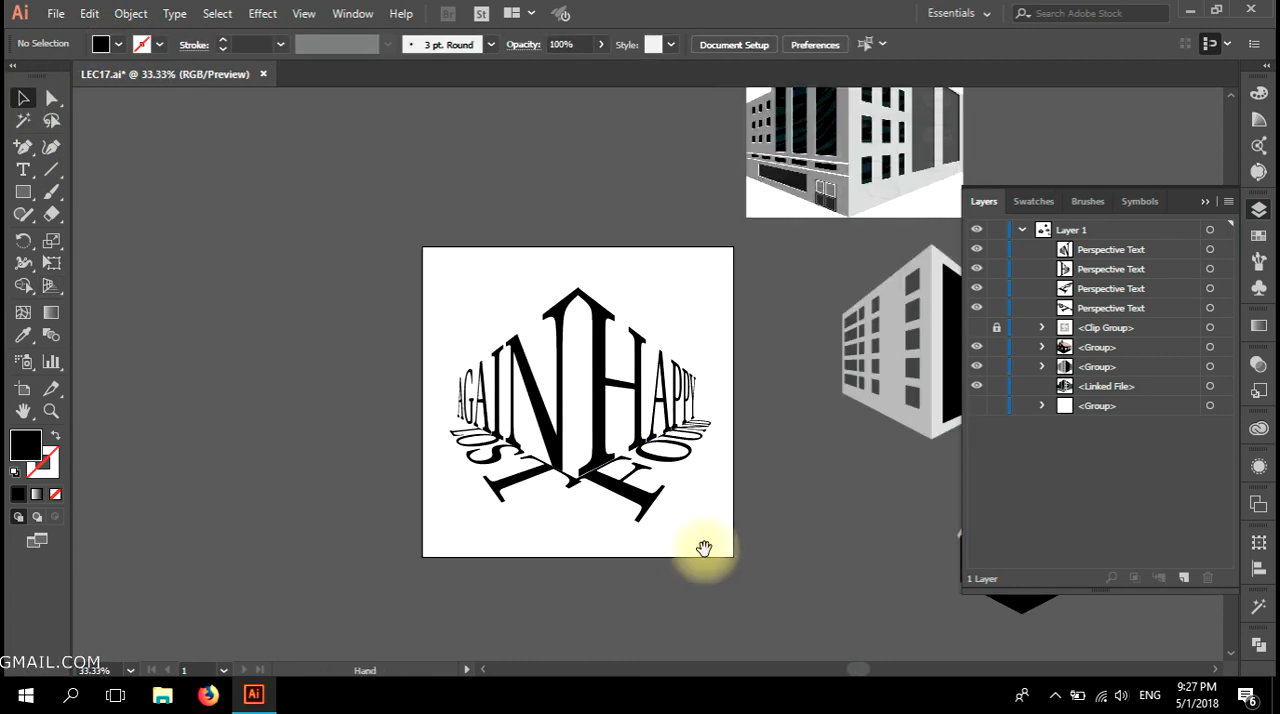
pyautogui.moveTo(703, 548); pyautogui.dragTo(727, 549)
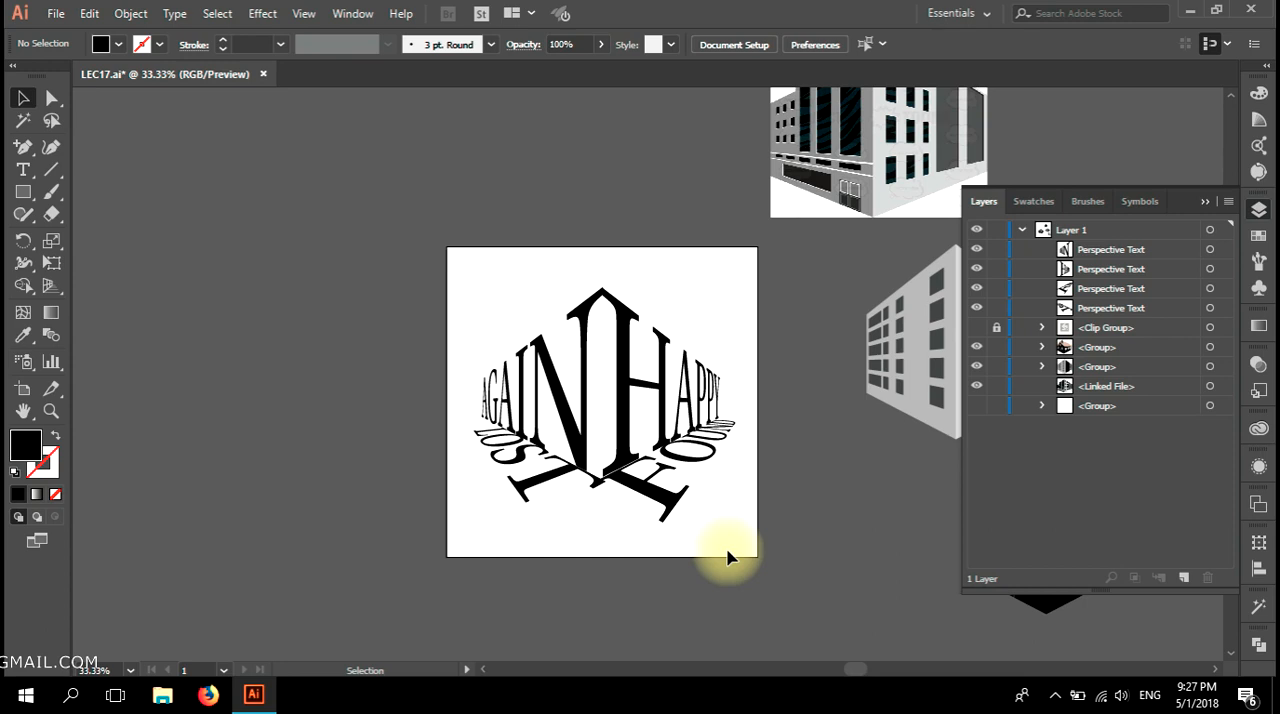
pyautogui.scroll(2, 662, 553)
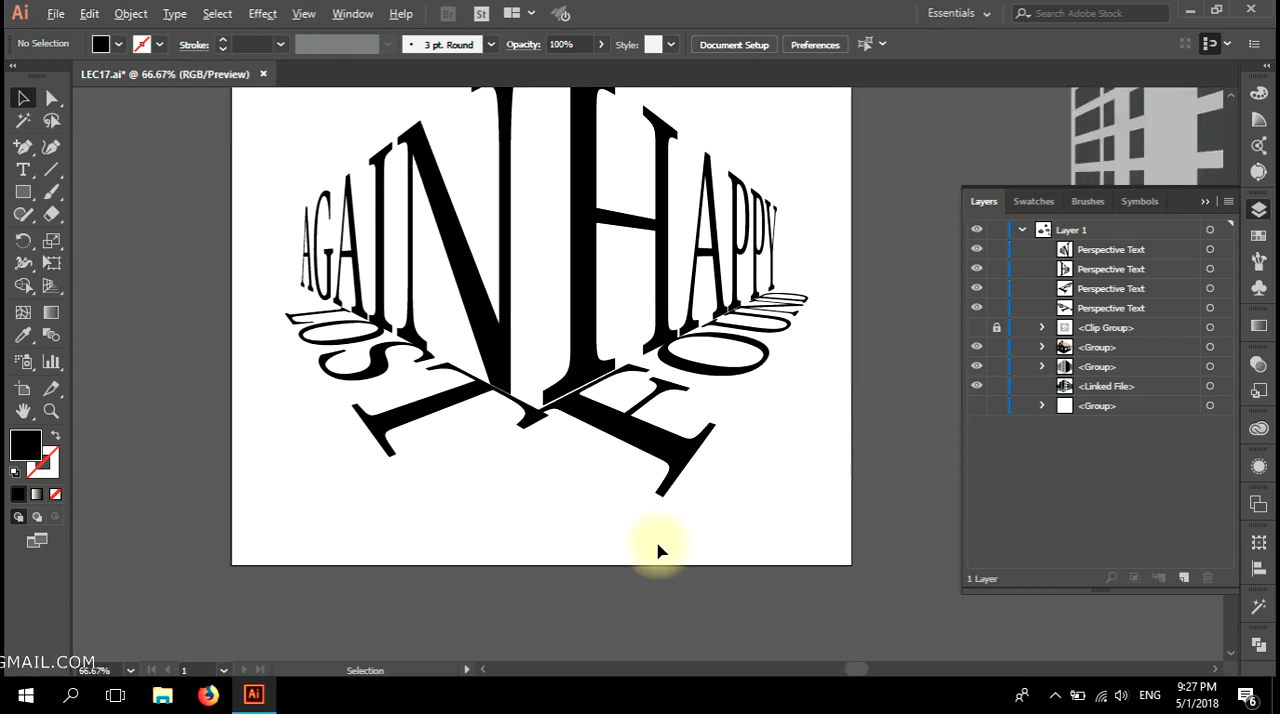
pyautogui.scroll(-1, 658, 549)
pyautogui.press('space')
pyautogui.moveTo(650, 501); pyautogui.dragTo(606, 534)
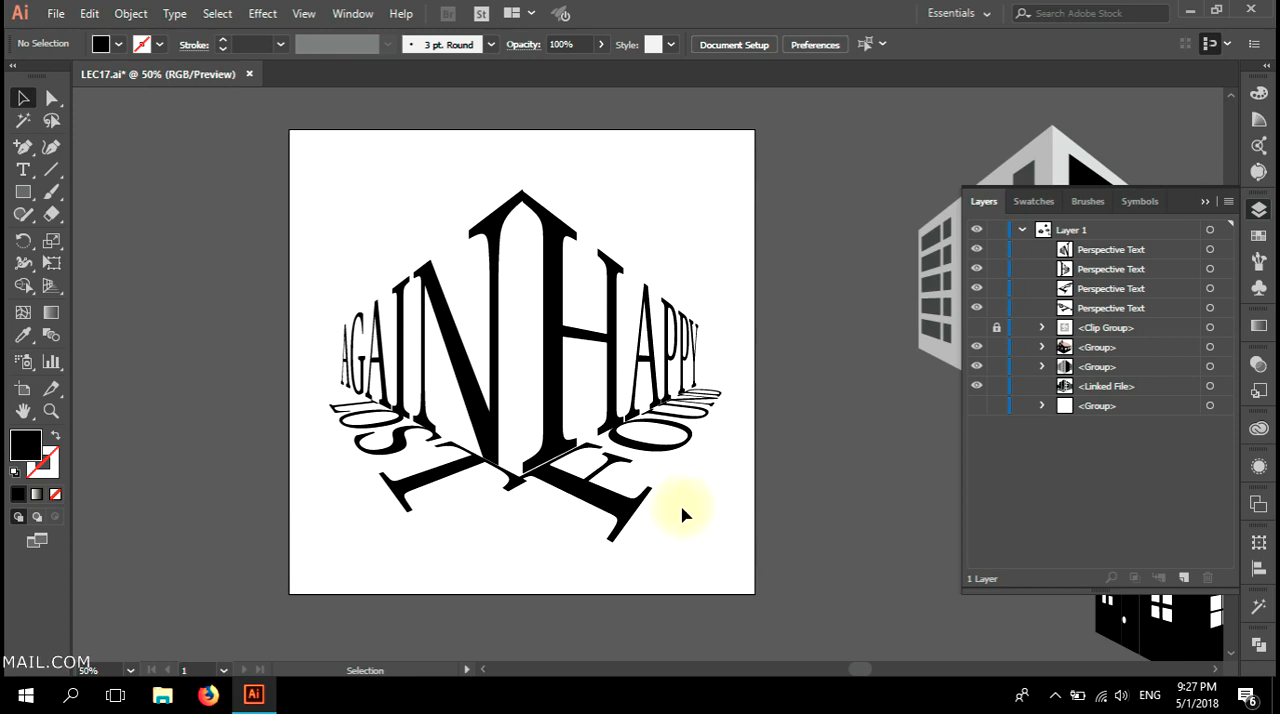
# Move the grey building onto the artboard behind the words, aligning its front corner with the central edge between AGAIN and HAPPY.
pyautogui.scroll(-1, 682, 510)
pyautogui.press('space')
pyautogui.moveTo(682, 510); pyautogui.dragTo(513, 514)
pyautogui.moveTo(780, 385); pyautogui.dragTo(389, 424)
pyautogui.moveTo(477, 299); pyautogui.dragTo(640, 257)
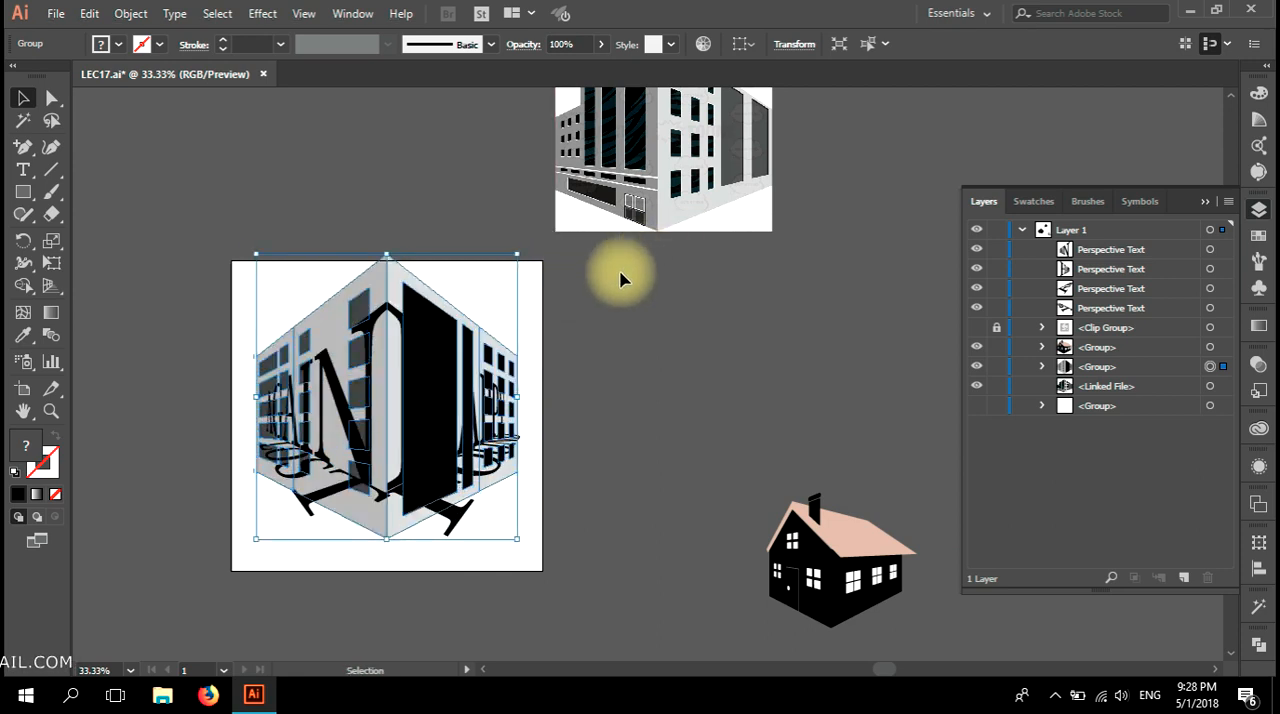
pyautogui.hotkey('ctrl', 'z')
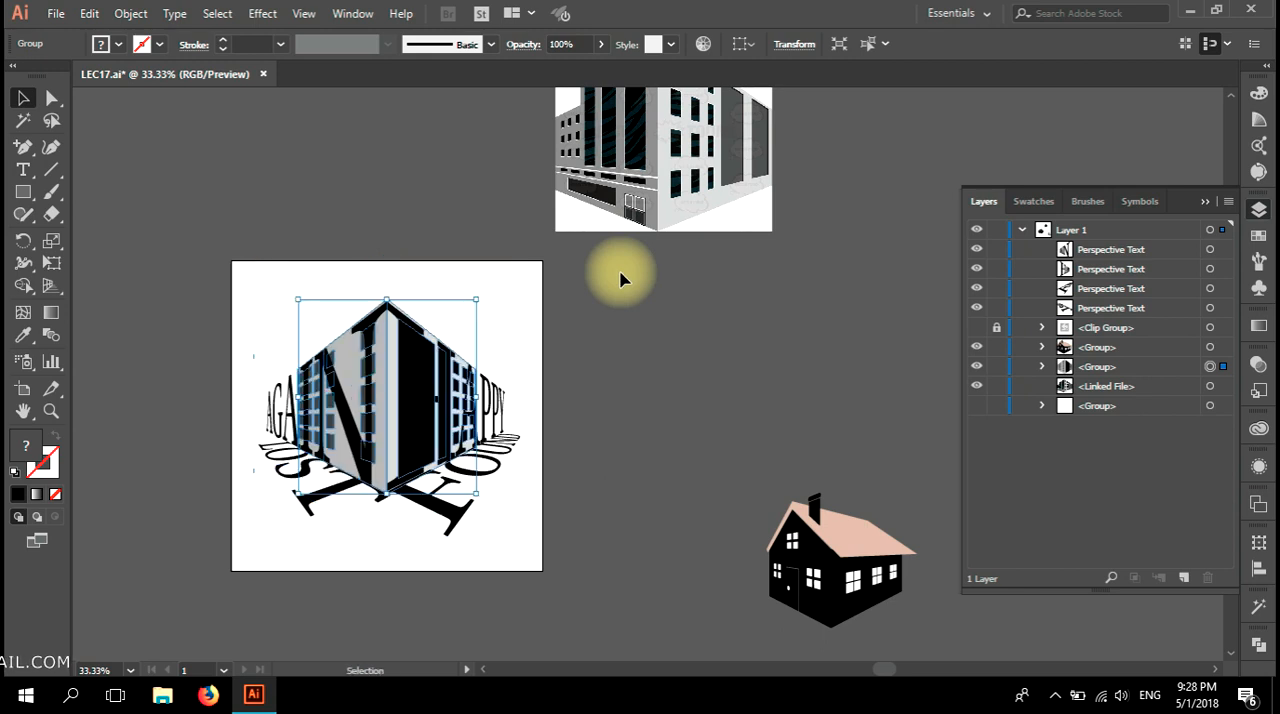
pyautogui.moveTo(476, 397); pyautogui.dragTo(524, 404)
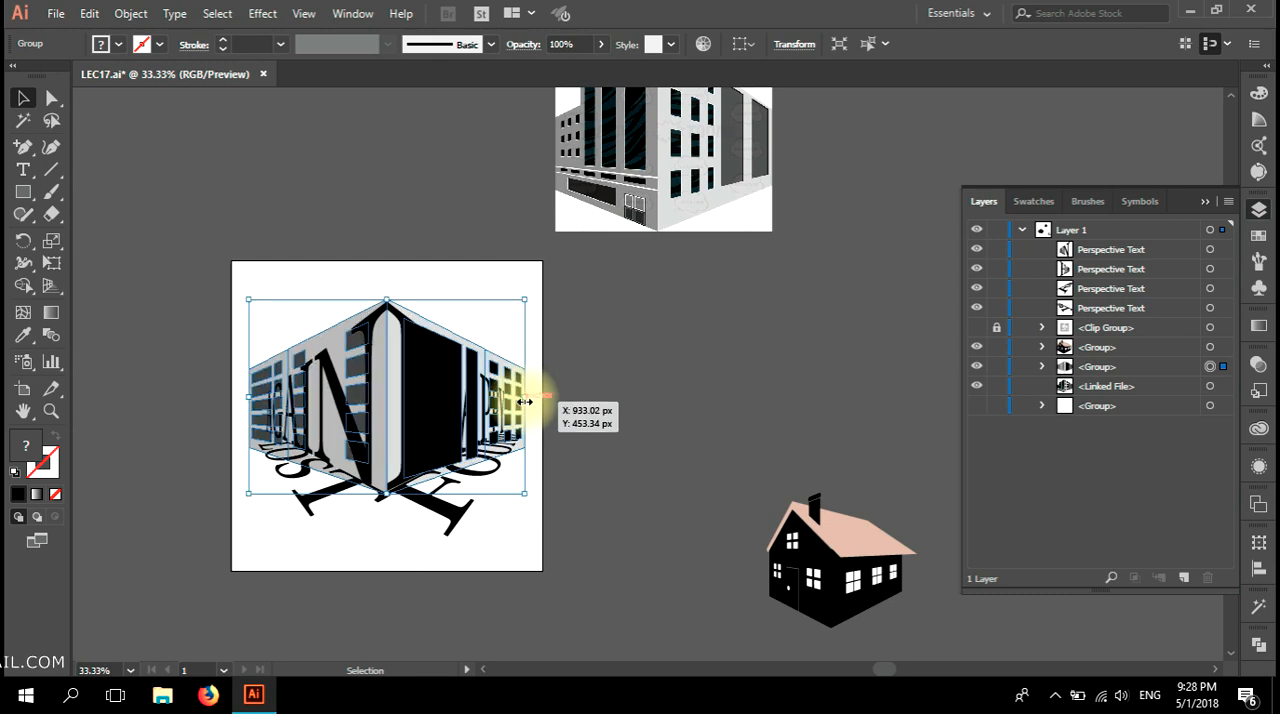
pyautogui.hotkey('ctrl', 'z')
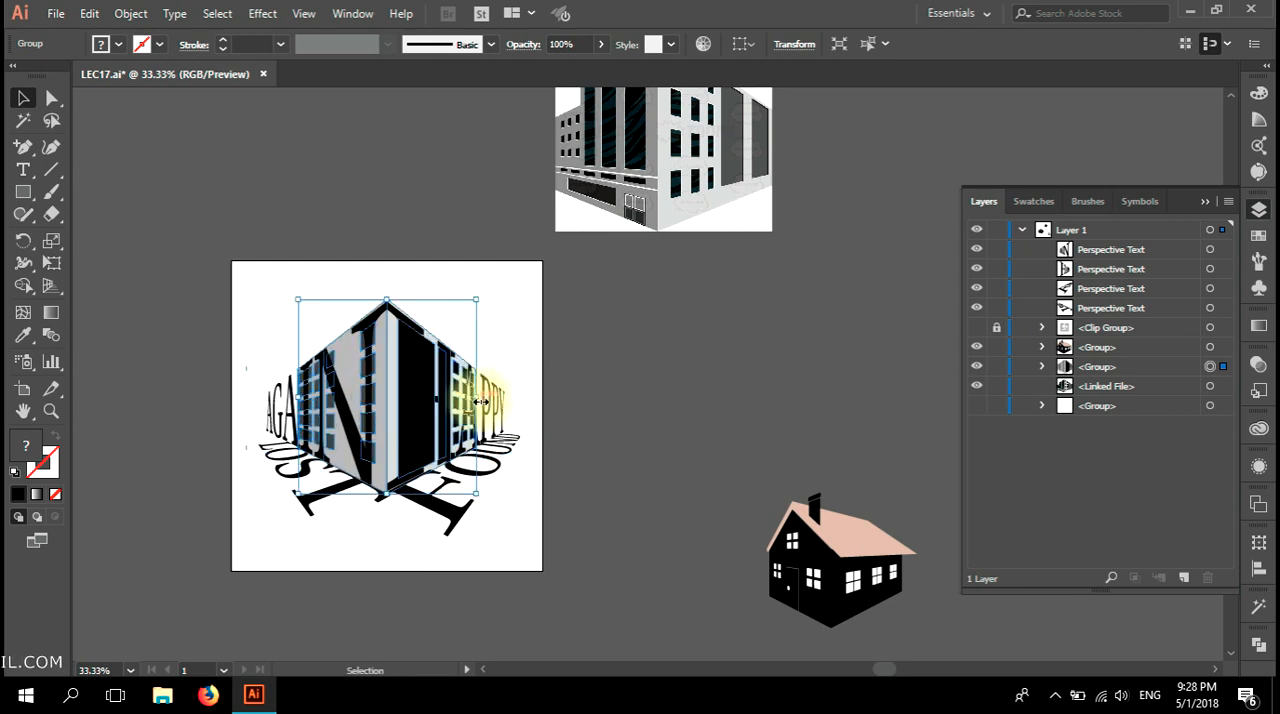
pyautogui.click(557, 433)
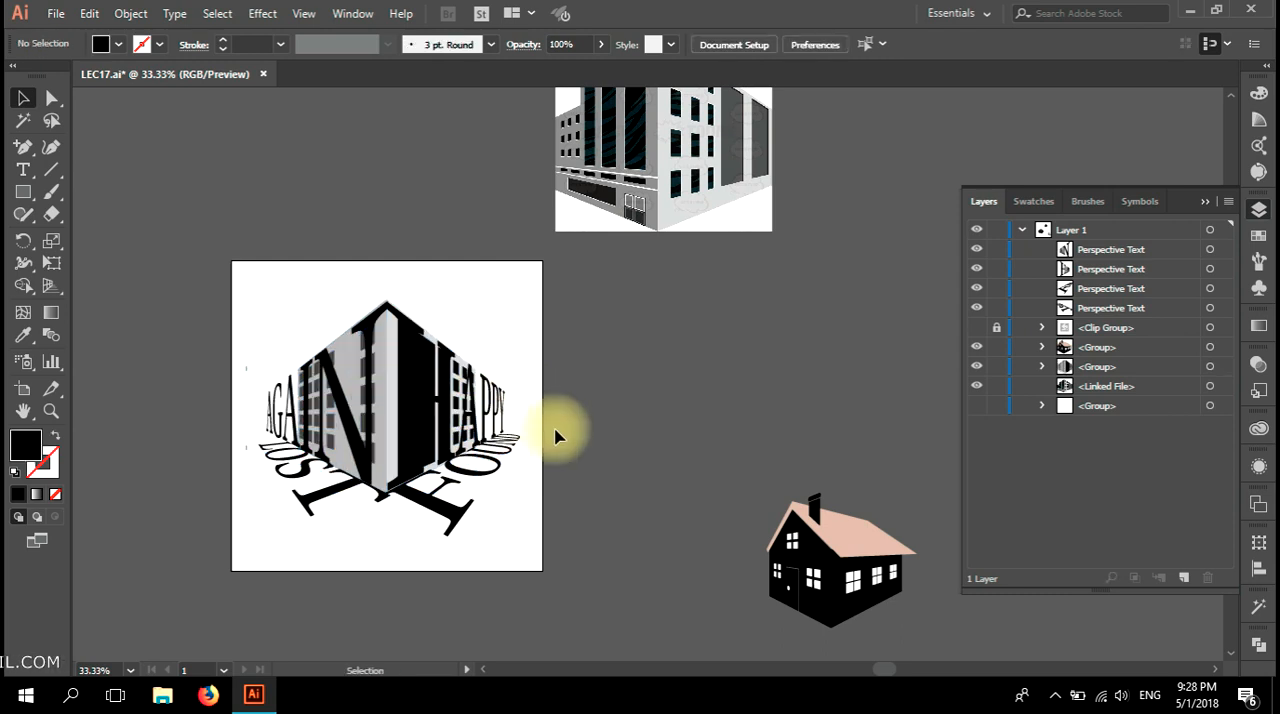
# Set the opacity of the building group behind the words to 20% and deselect it.
pyautogui.click(389, 423)
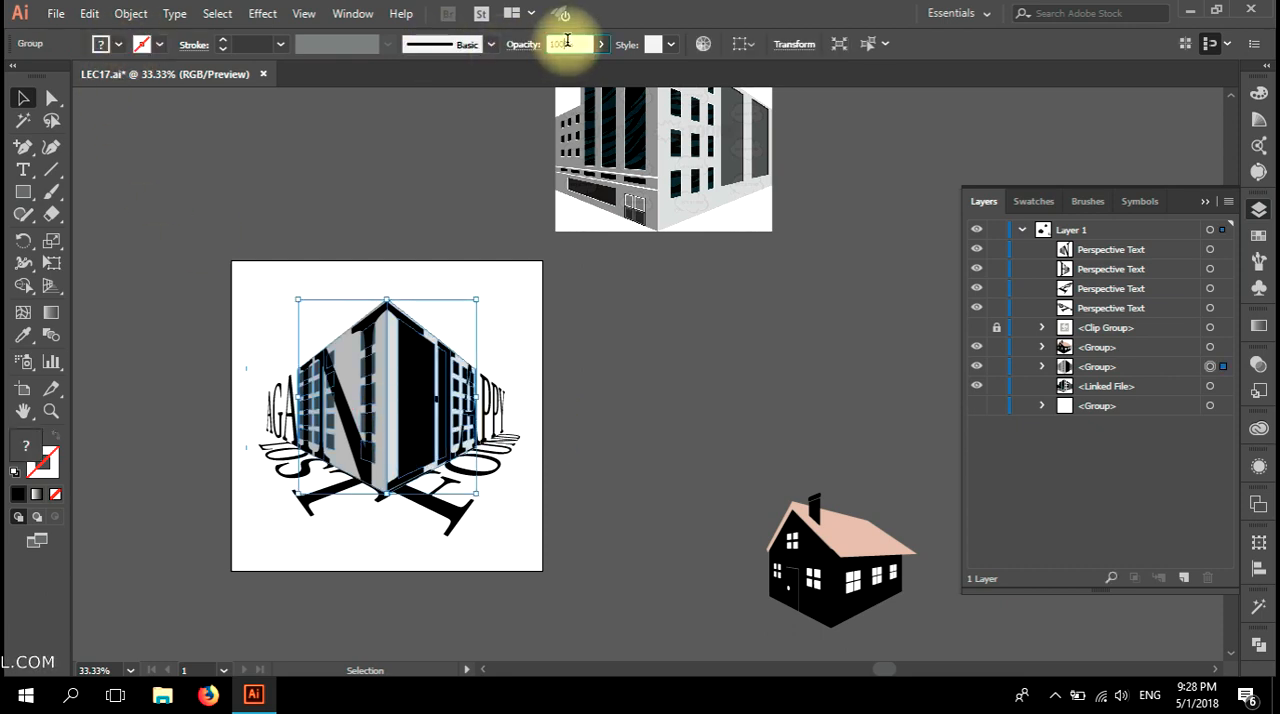
pyautogui.scroll(-8, 567, 41)
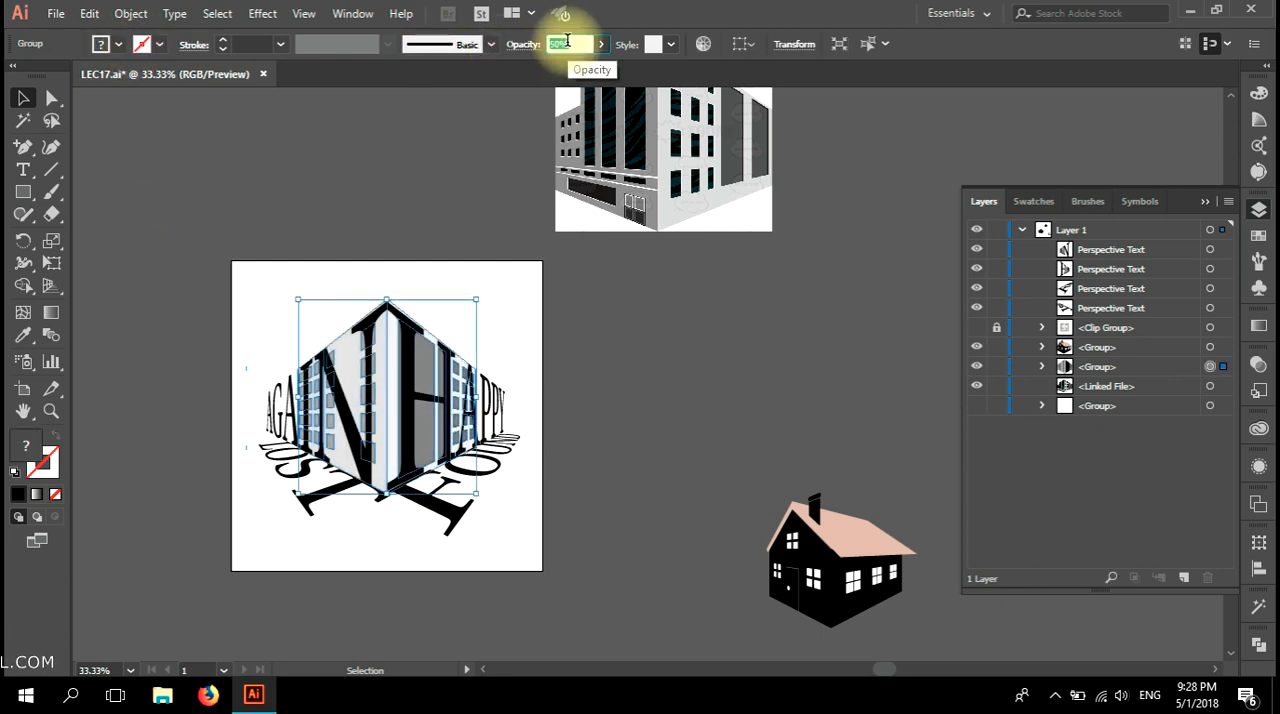
pyautogui.click(532, 462)
pyautogui.scroll(1, 500, 560)
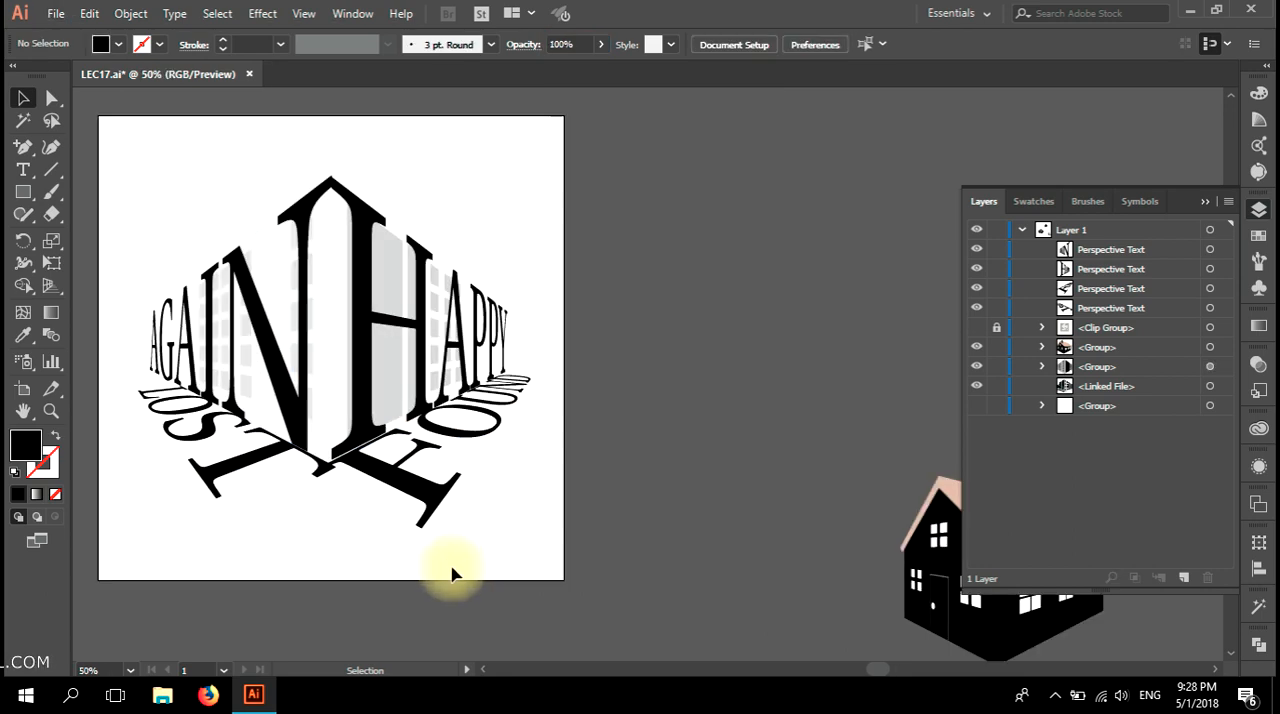
# Show the perspective grid and select the word AGAIN on the left plane with the Perspective Selection tool.
pyautogui.moveTo(449, 571); pyautogui.dragTo(526, 560)
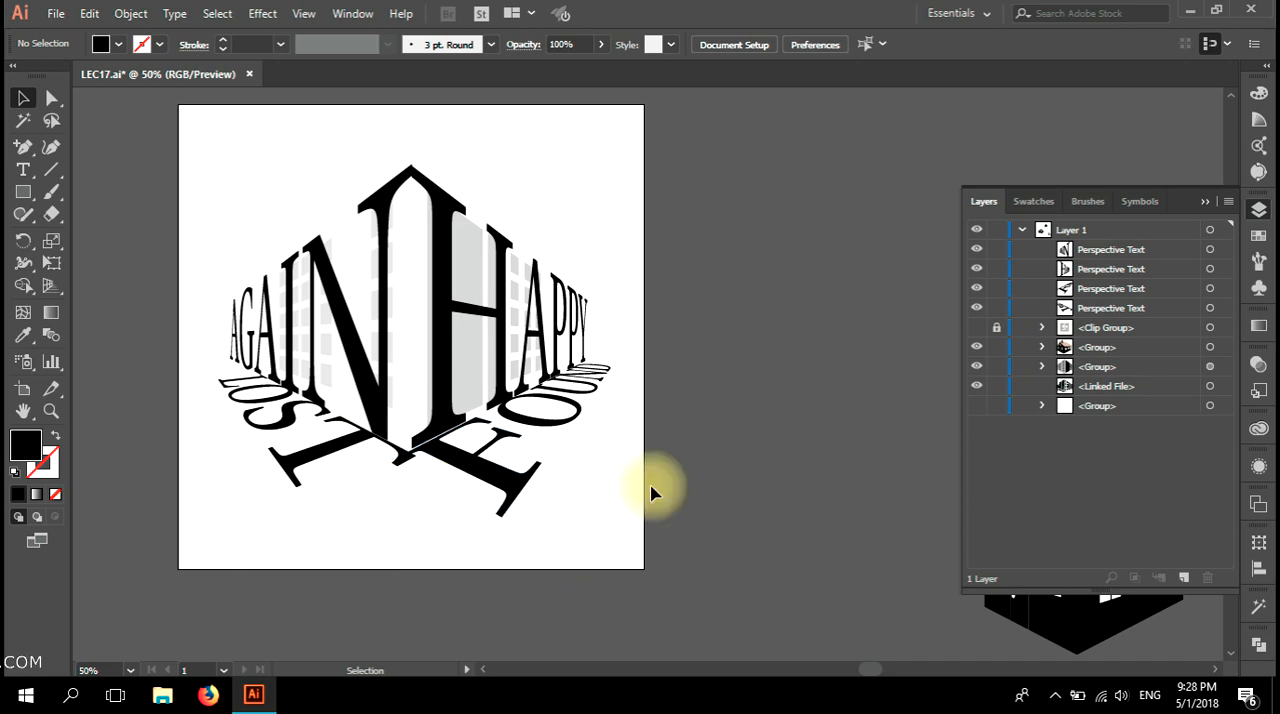
pyautogui.scroll(-1, 495, 429)
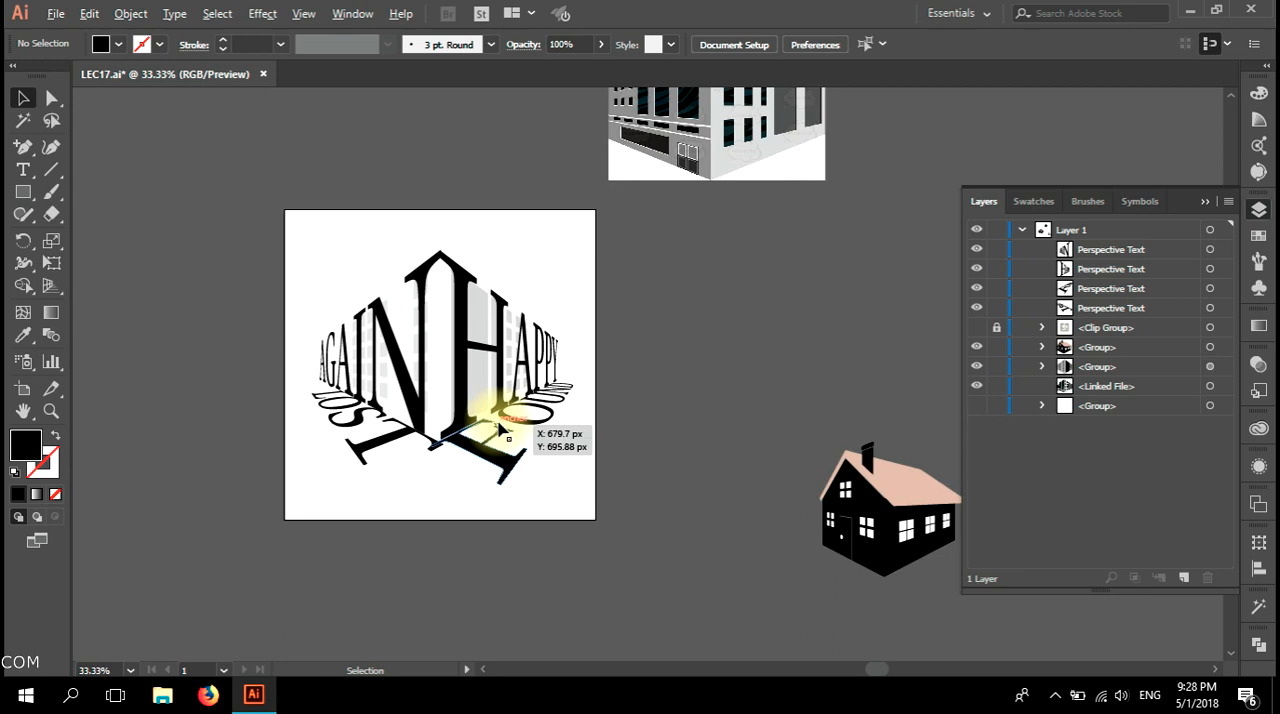
pyautogui.moveTo(571, 406)
pyautogui.mouseDown()
pyautogui.moveTo(491, 443)
pyautogui.moveTo(549, 521)
pyautogui.moveTo(526, 527)
pyautogui.moveTo(611, 397)
pyautogui.moveTo(594, 412)
pyautogui.mouseUp()
pyautogui.scroll(1, 518, 387)
pyautogui.moveTo(425, 432); pyautogui.dragTo(457, 411)
pyautogui.click(48, 287)
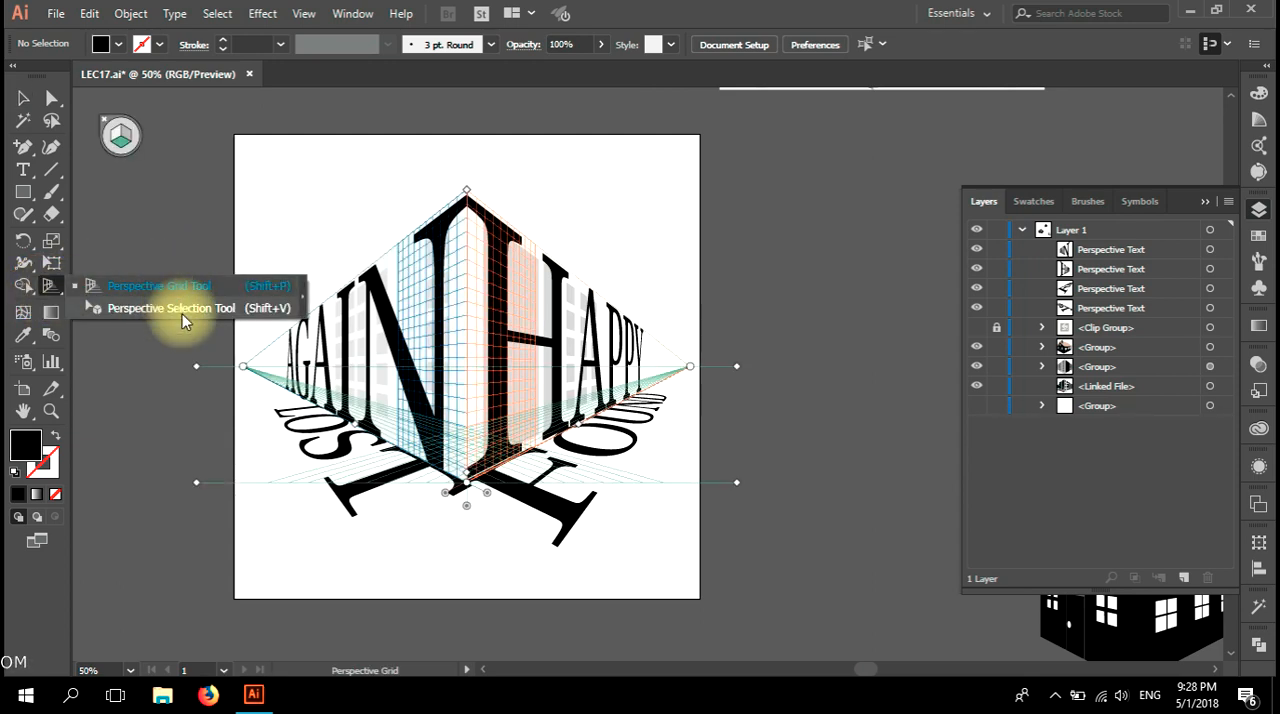
pyautogui.click(175, 310)
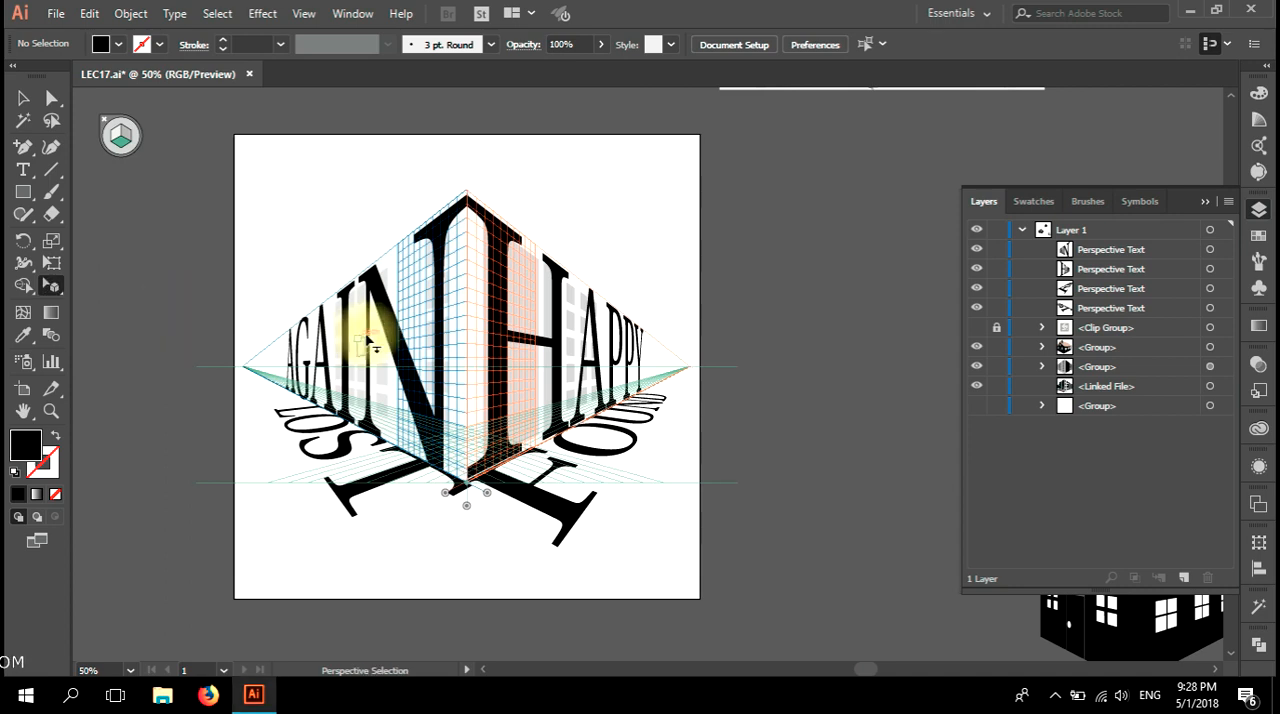
pyautogui.moveTo(385, 300)
pyautogui.mouseDown()
pyautogui.moveTo(323, 285)
pyautogui.moveTo(322, 272)
pyautogui.moveTo(395, 315)
pyautogui.mouseUp()
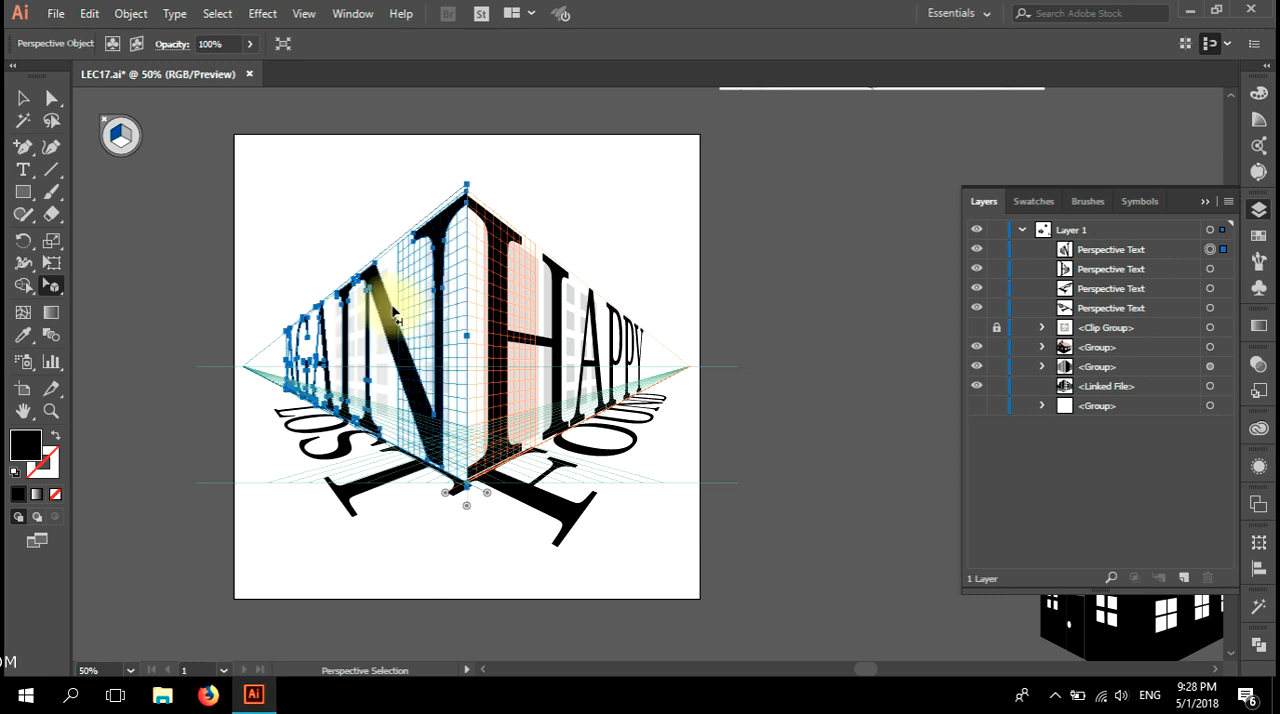
# Hide the perspective grid and clear the selection of AGAIN.
pyautogui.click(23, 97)
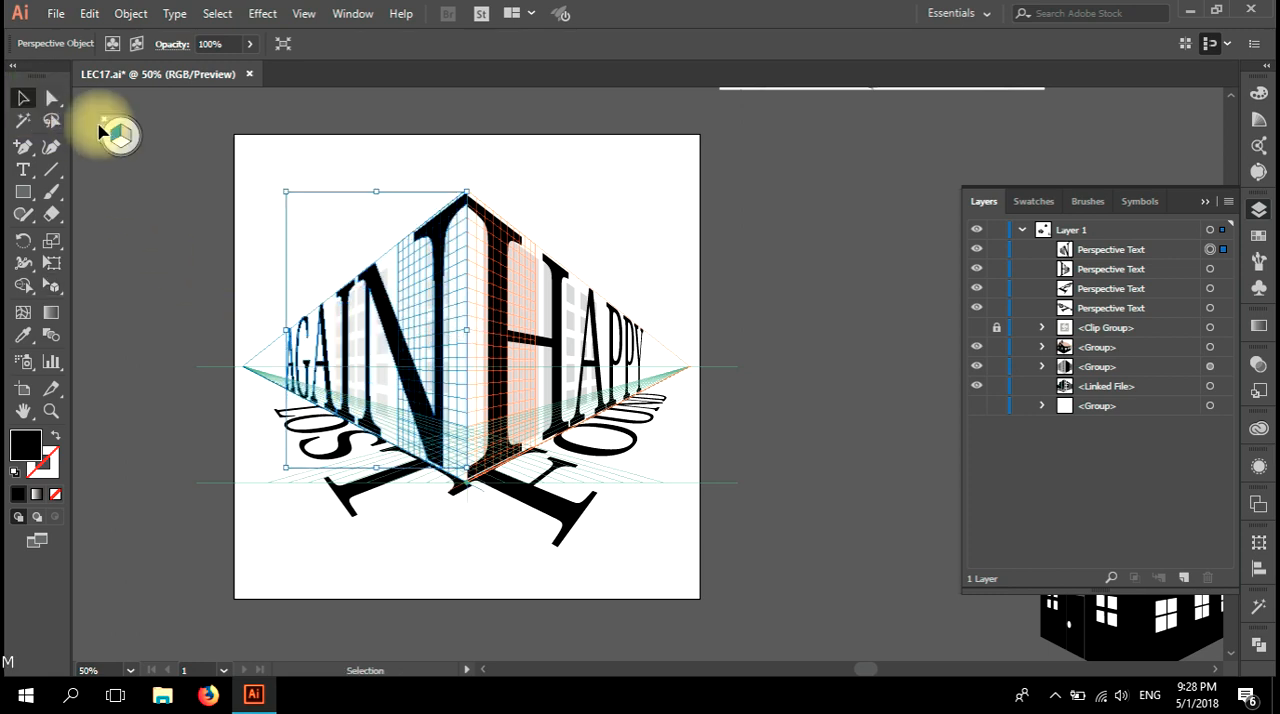
pyautogui.moveTo(55, 291); pyautogui.dragTo(123, 290)
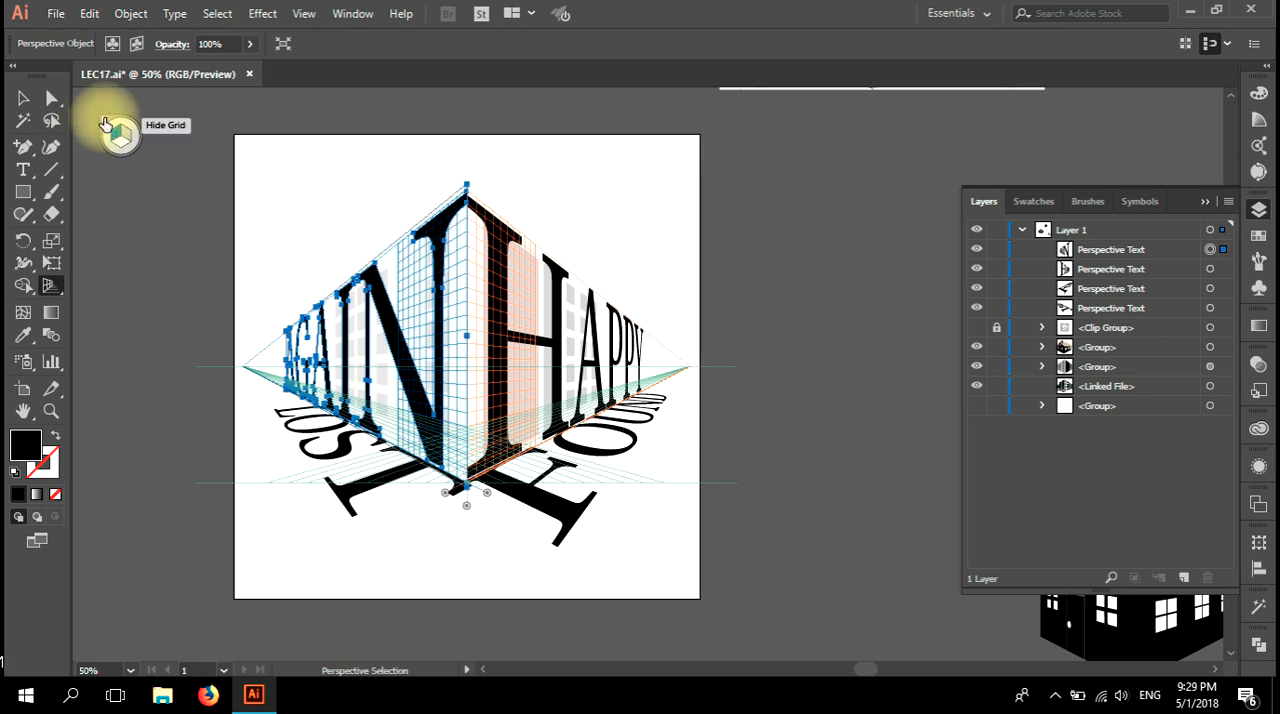
pyautogui.hotkey('shift', 'p')
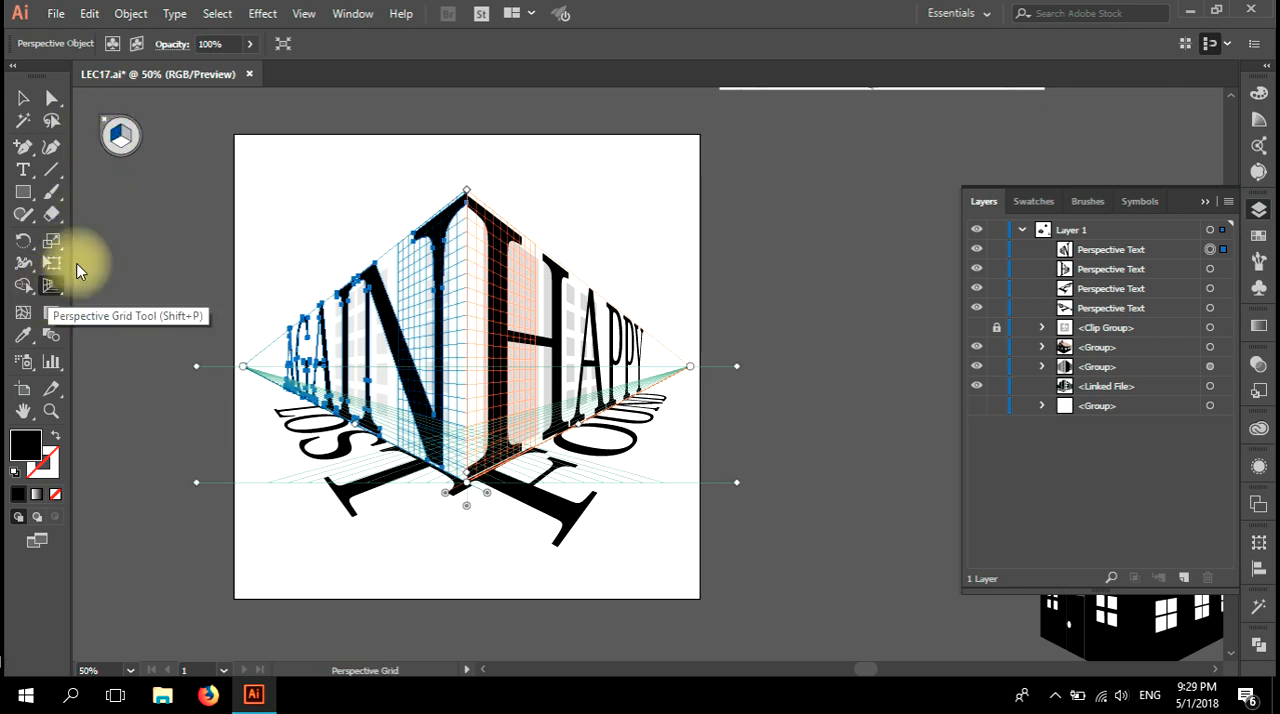
pyautogui.hotkey('shift', 'v')
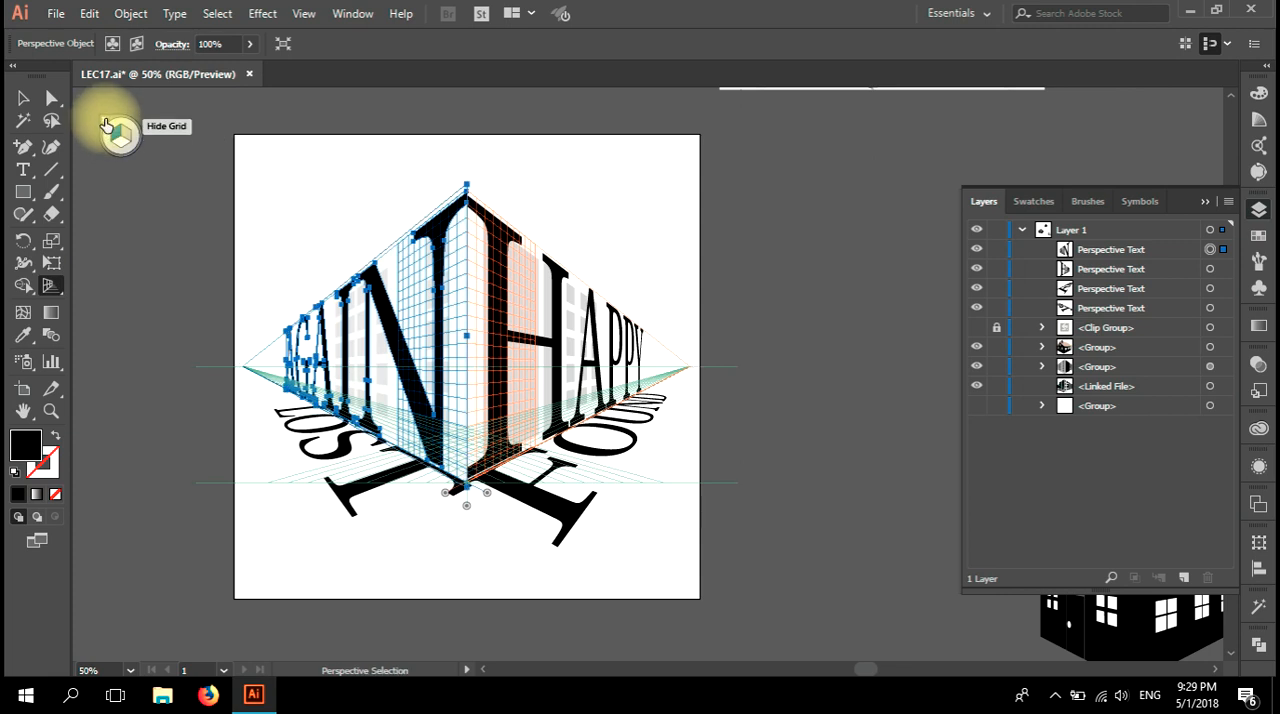
pyautogui.click(107, 125)
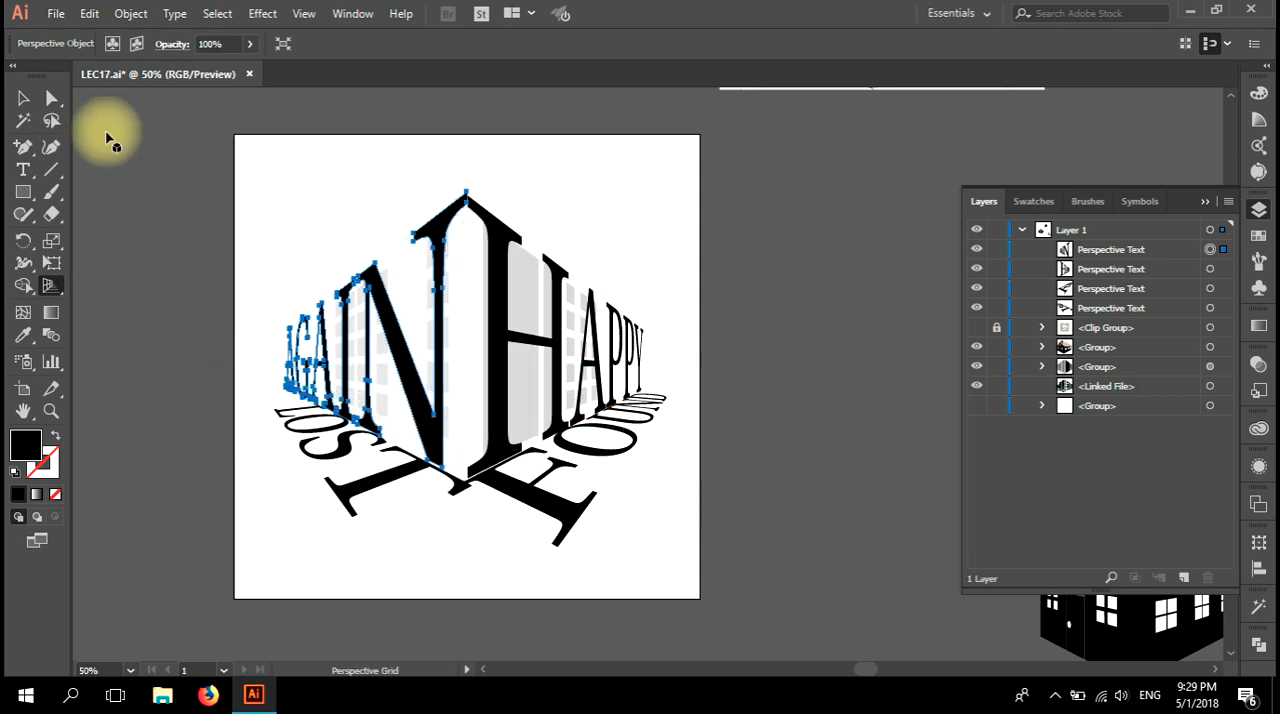
pyautogui.click(22, 98)
pyautogui.click(232, 268)
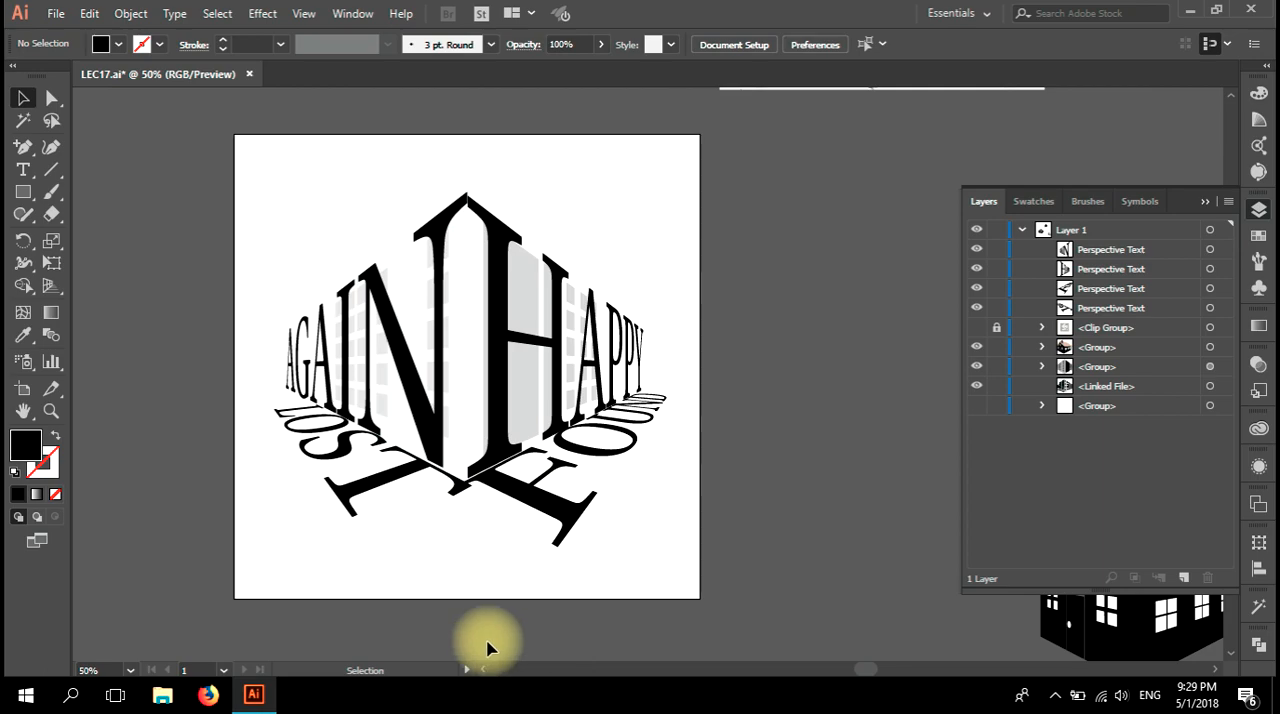